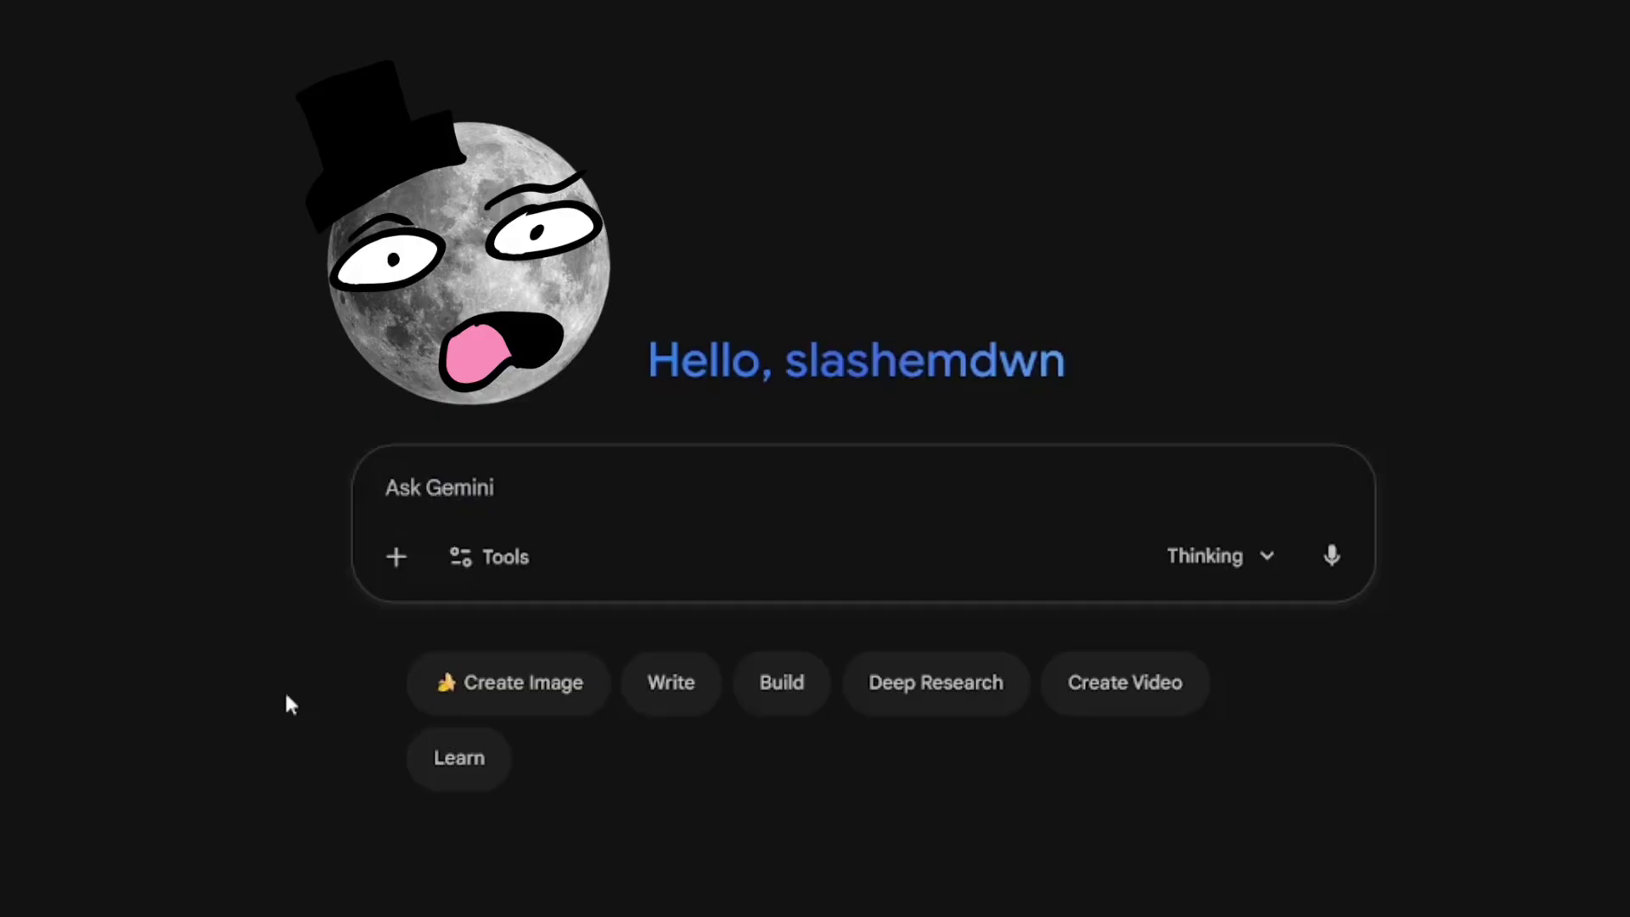
Step: Write a prompt requesting a stylized third-person 3D Spider-Man browser game with a city, web swinging, triple jump, four villains, punching, web pulls, on-screen controls and animations
type("i want a")
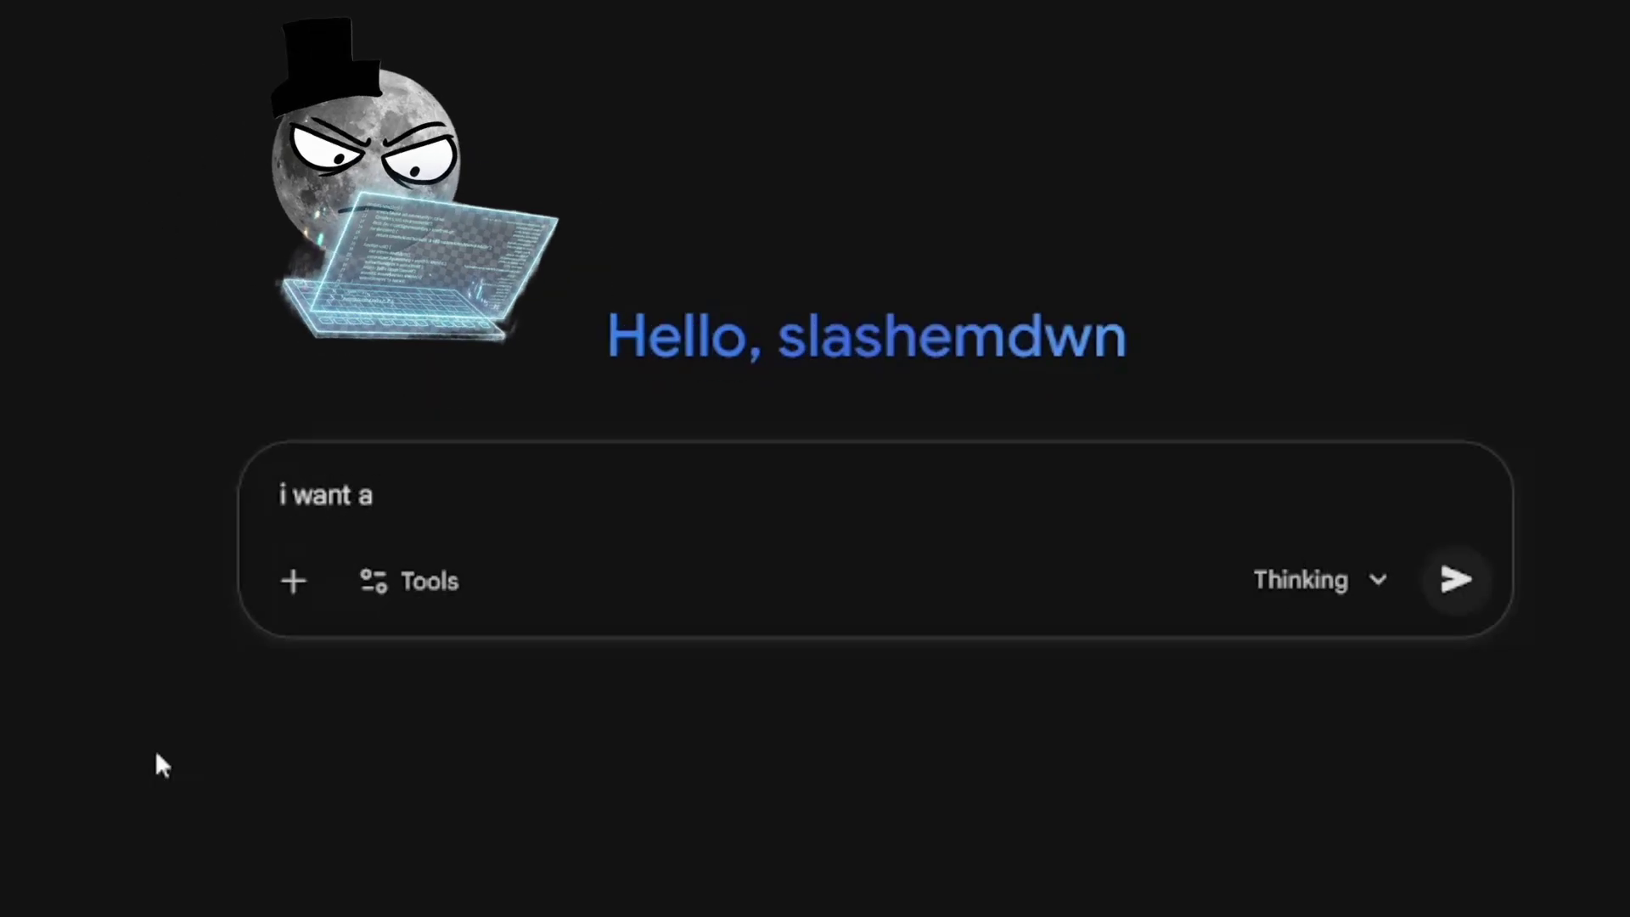
type(" 3d spiderman ")
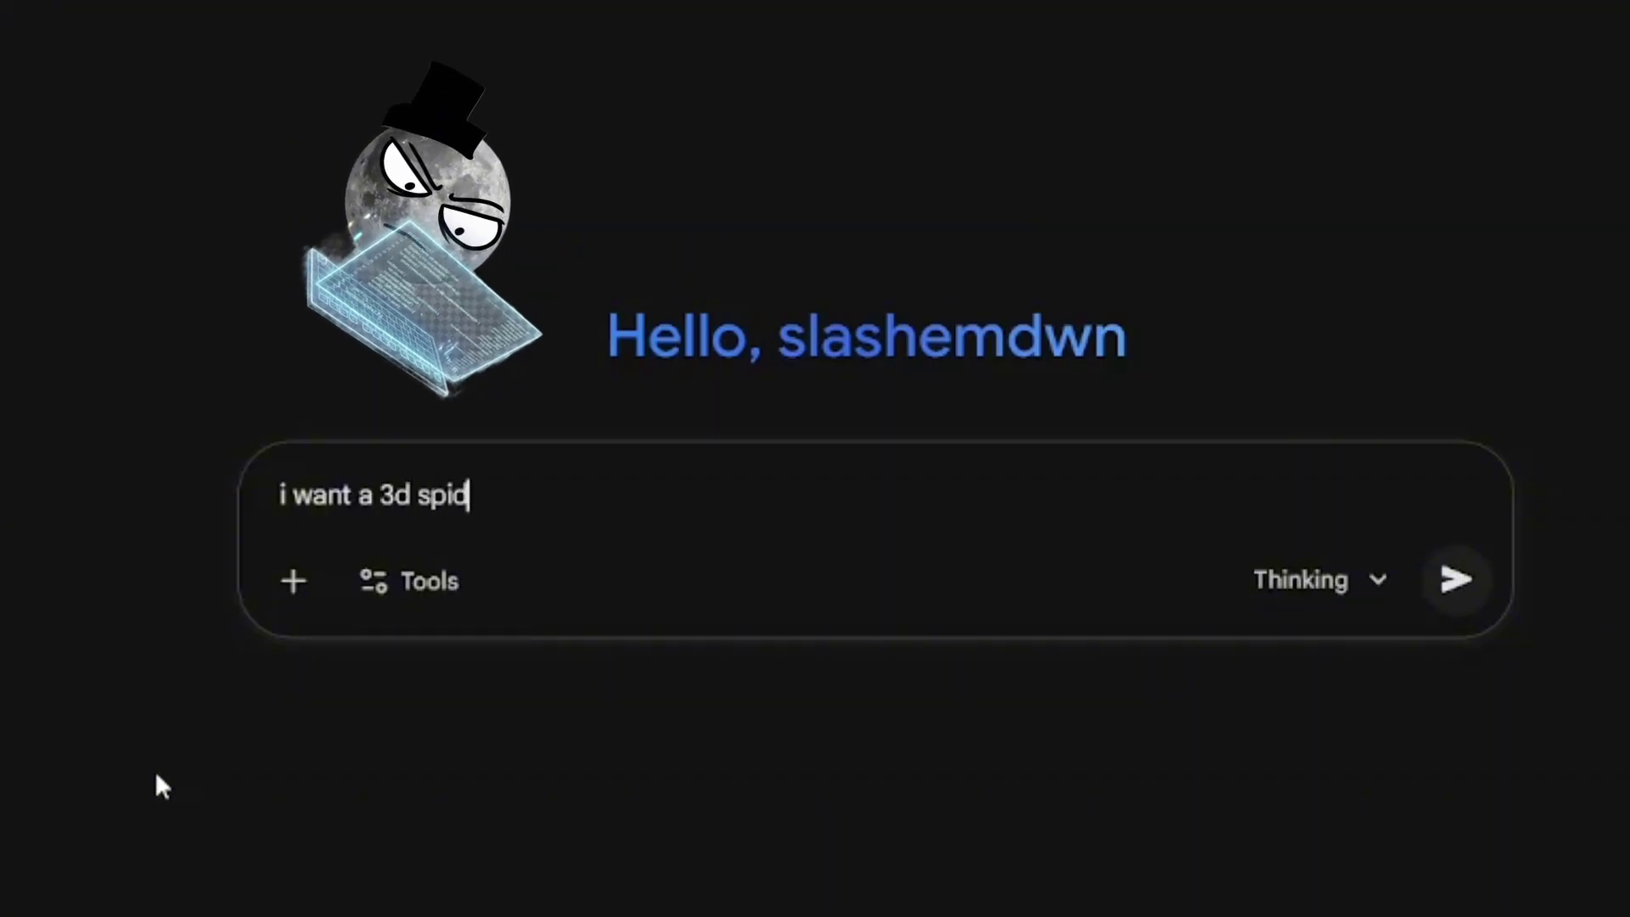
type("game that can be played in the browser. in the game, we should have a city, and we should play as spiderman. it is a third person game, and we should be able to swing from the buildings. we should also be able to shoot our webs and swing even when we are airborne. add a triple jump mechanic also. in this game, we should fight enemies. i want to fight 4 of spidermans rogue gallery, and they each have different abilities. we fight them by punching them, but there should also be a feature to pull them in with our webs. ")
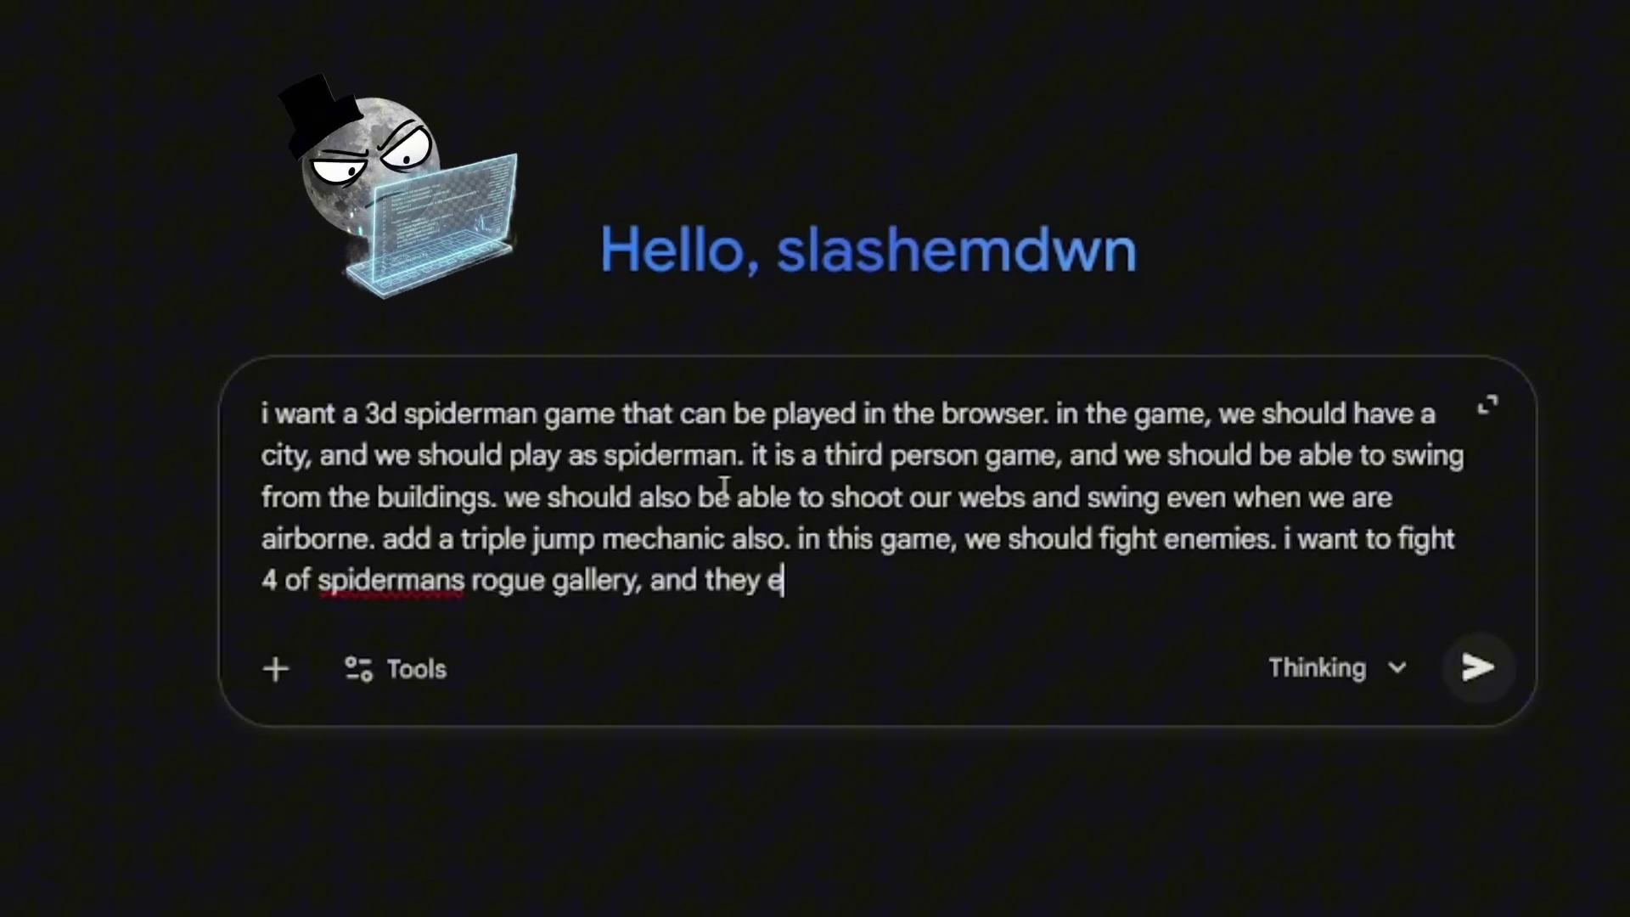
type("we should also be able to run. include all controls on the bottom left corner. make the game highly stylized, with accurate assets for spiderman and his villians not just simple shapes, and add an animation for hitting the villians and web swinging, and there should be an animation for the villians attacking the player.")
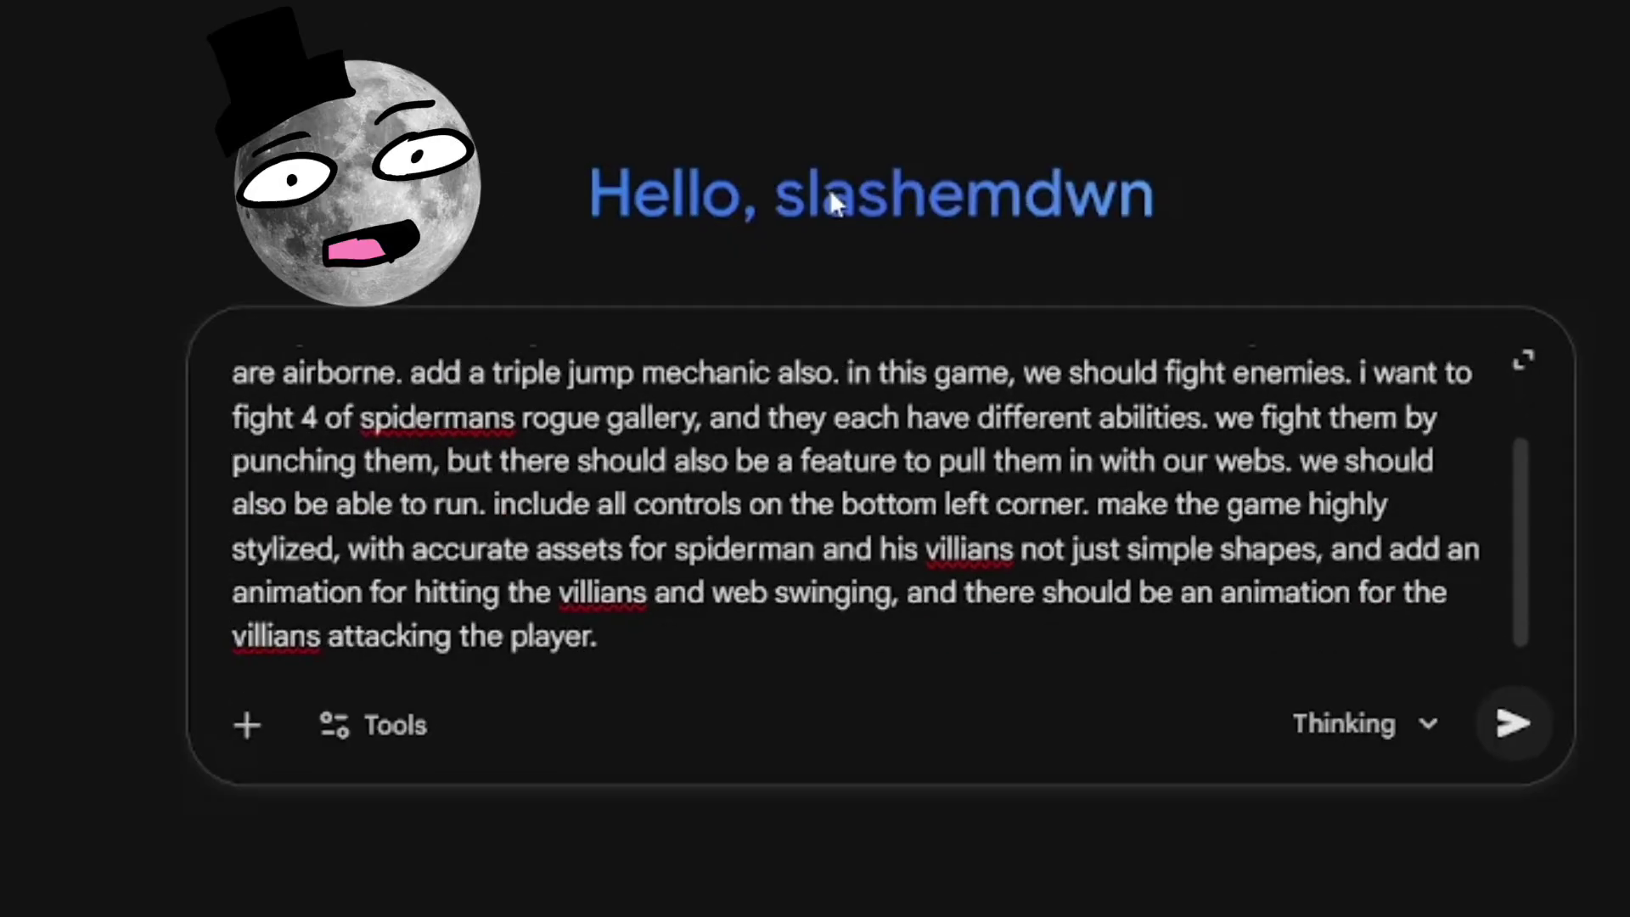
Step: Review the full game prompt from its first line to the closing request for villain attack animations
scroll(830, 450, "up", 1)
scroll(829, 450, "up", 2)
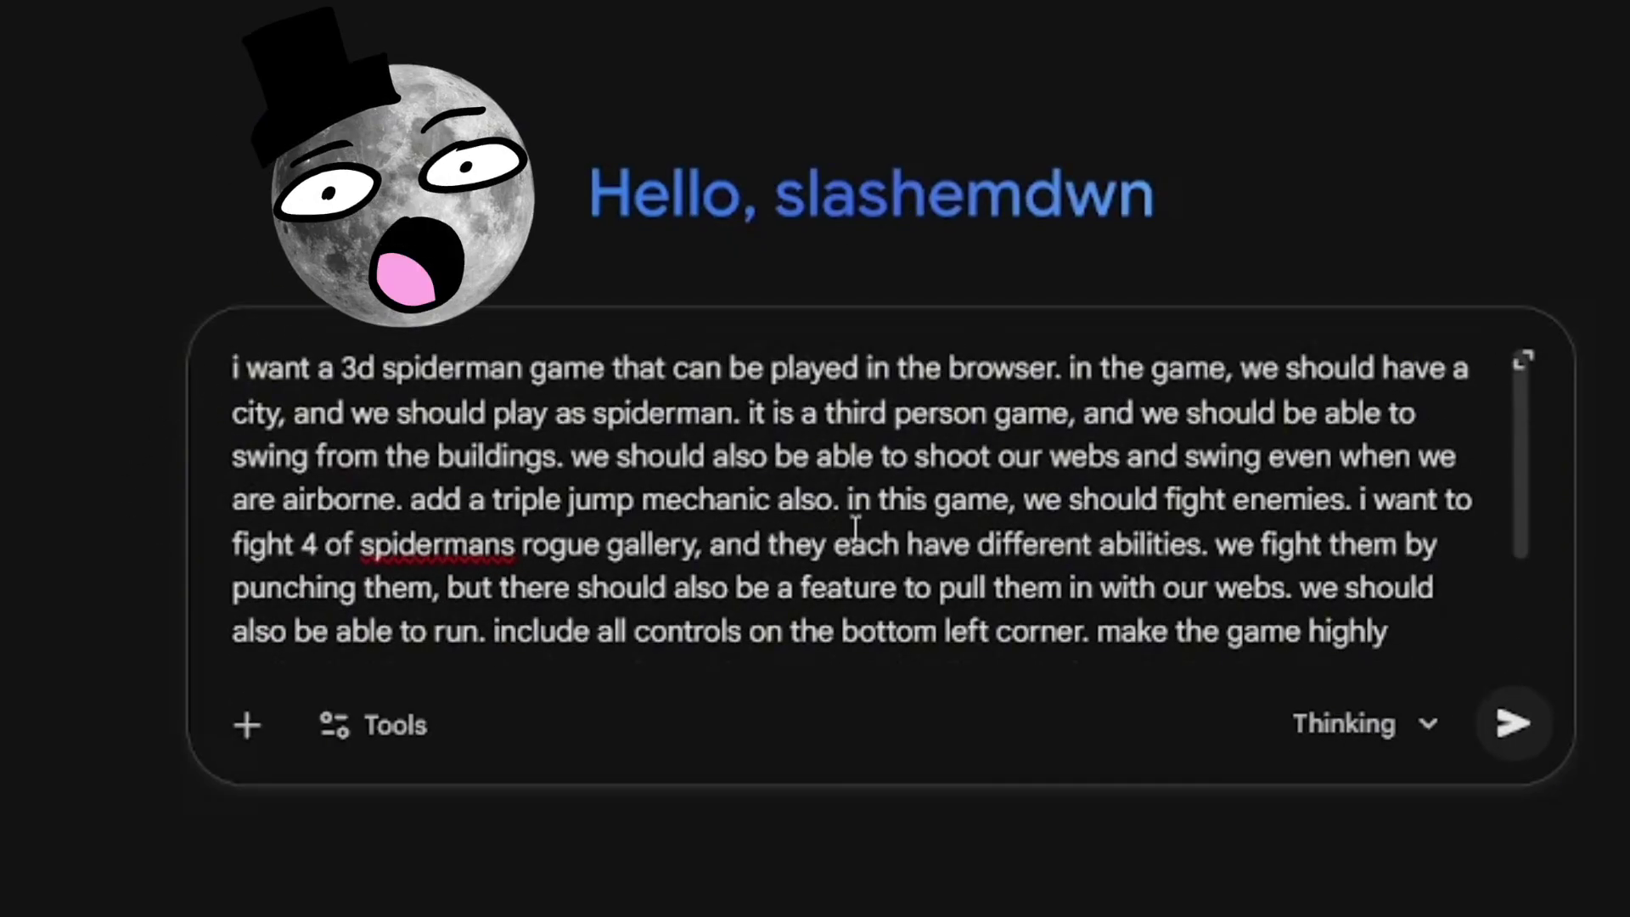
scroll(856, 526, "down", 3)
scroll(708, 551, "up", 3)
scroll(688, 484, "down", 3)
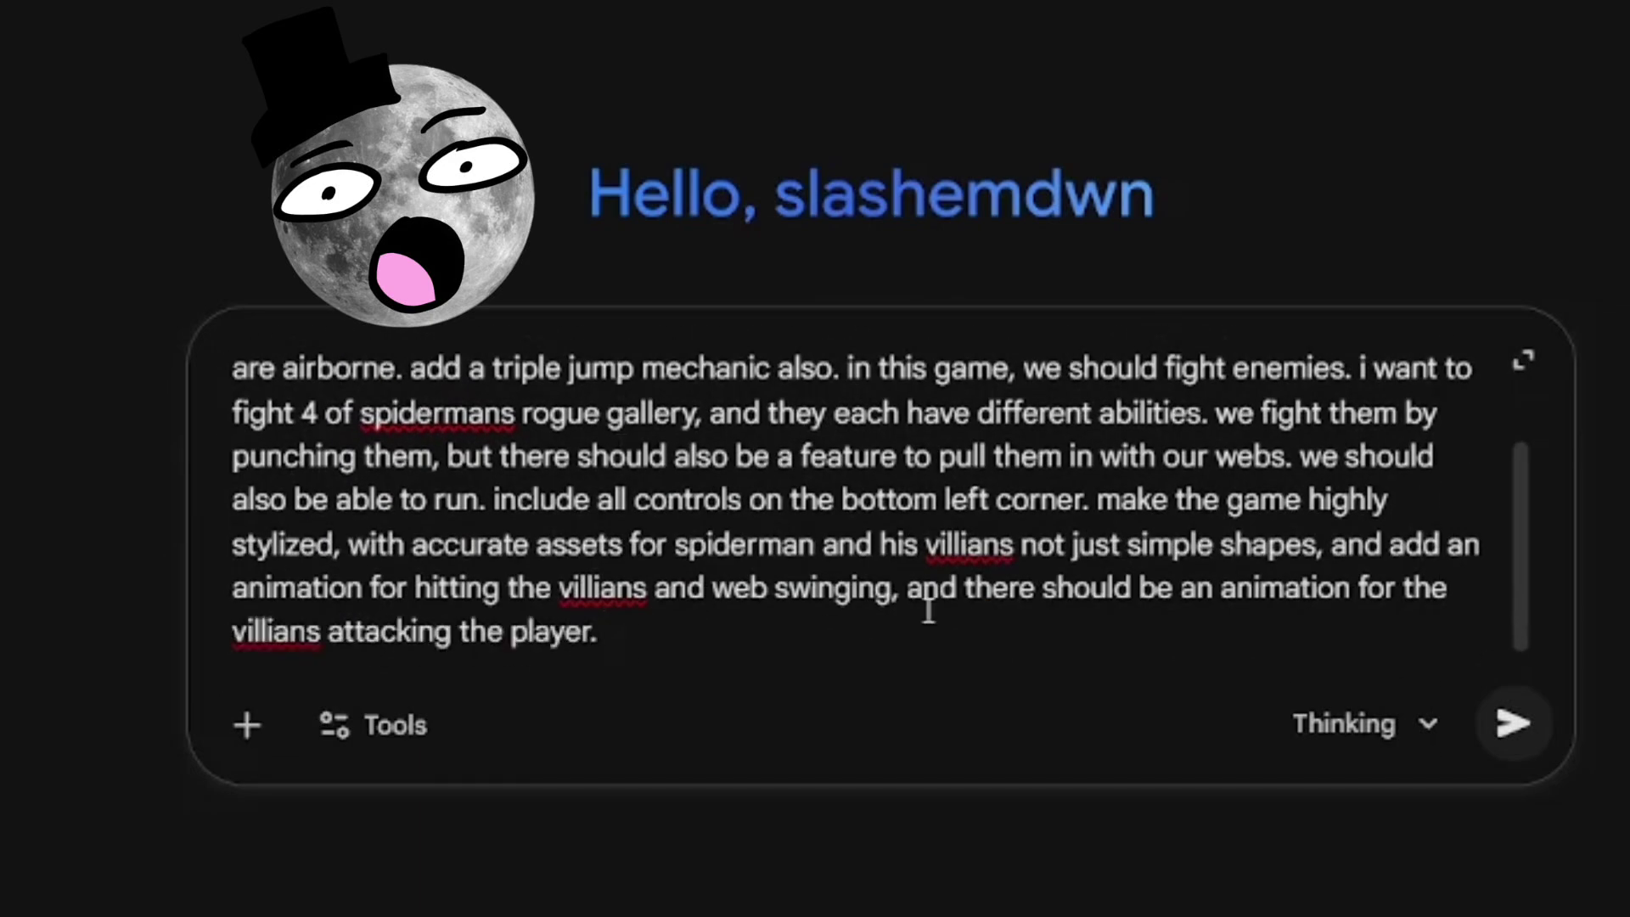
scroll(990, 617, "up", 3)
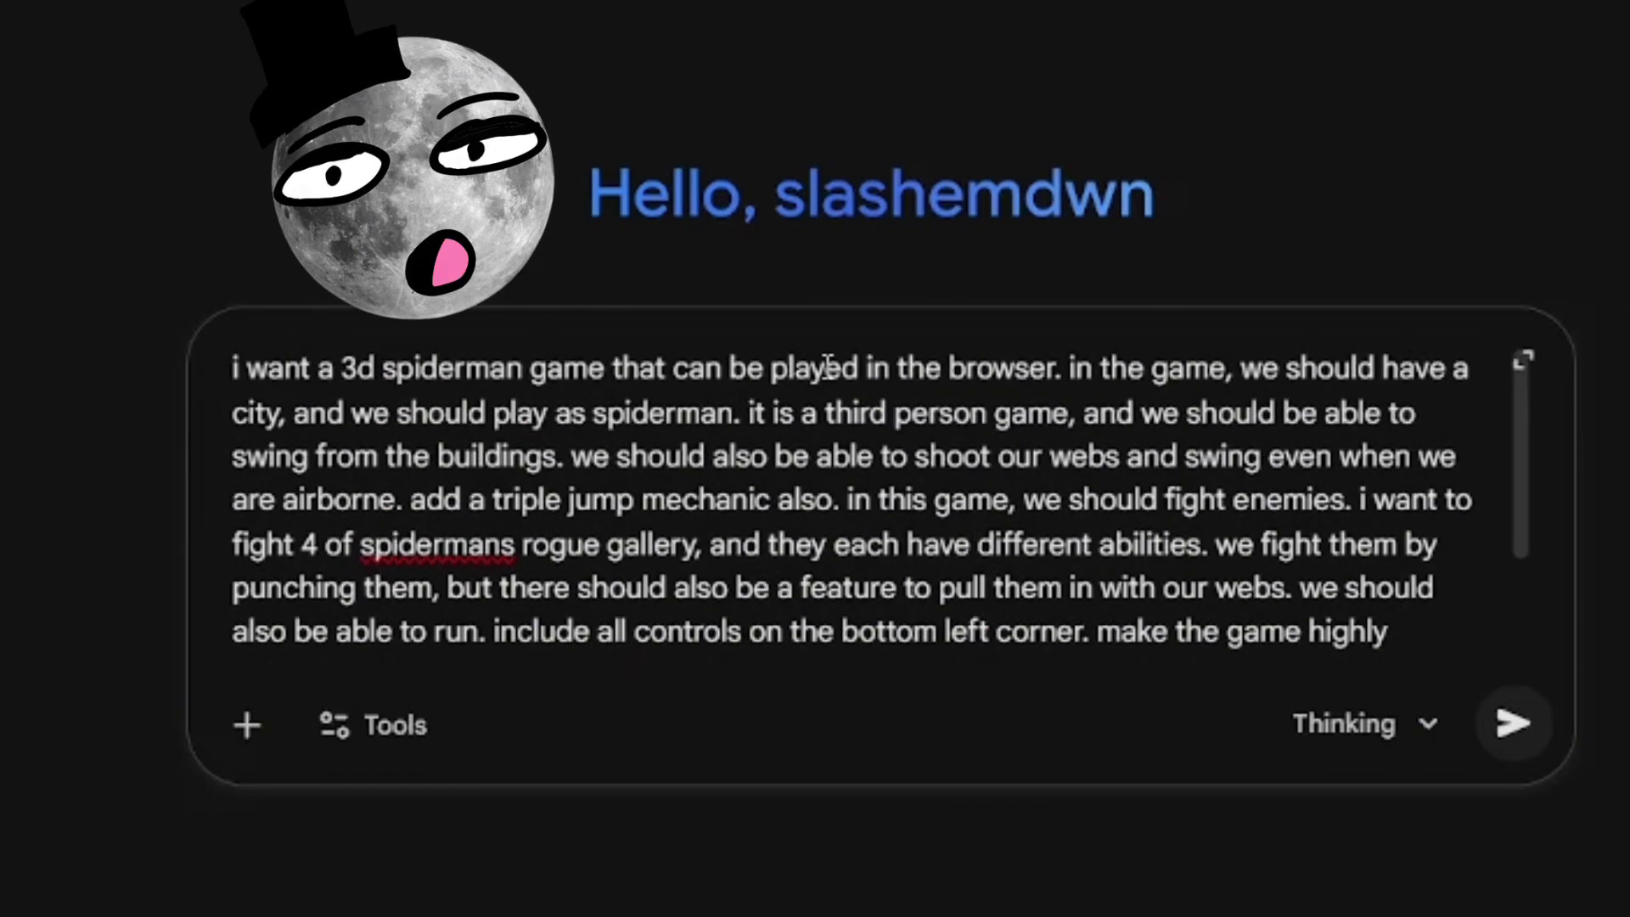
scroll(561, 392, "down", 3)
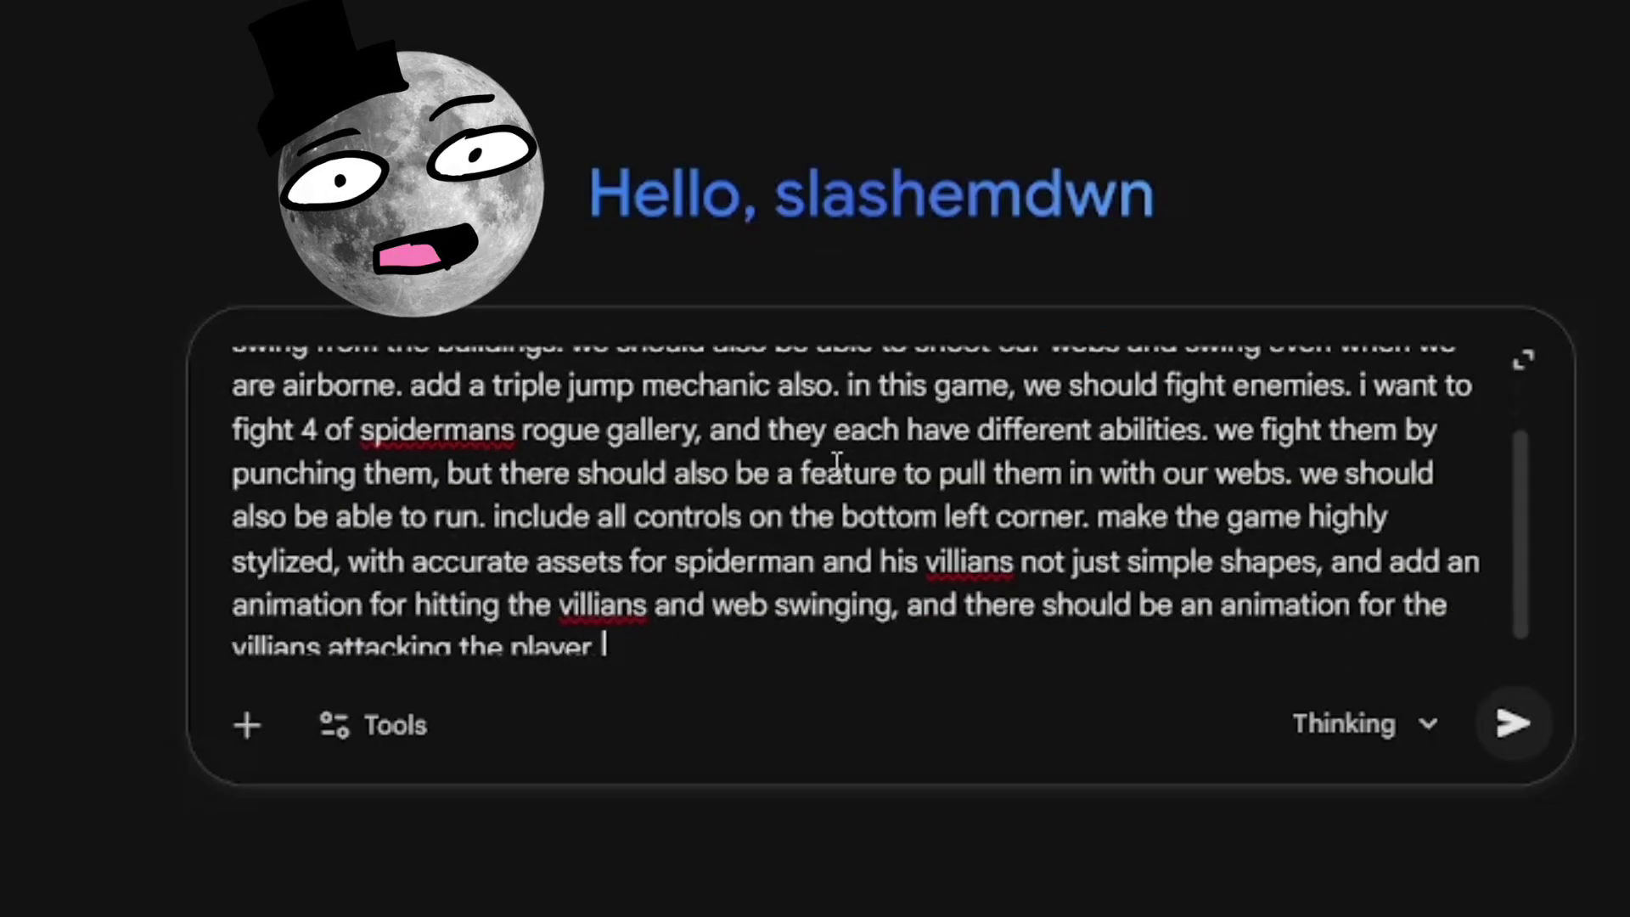
scroll(789, 465, "up", 3)
scroll(970, 396, "down", 3)
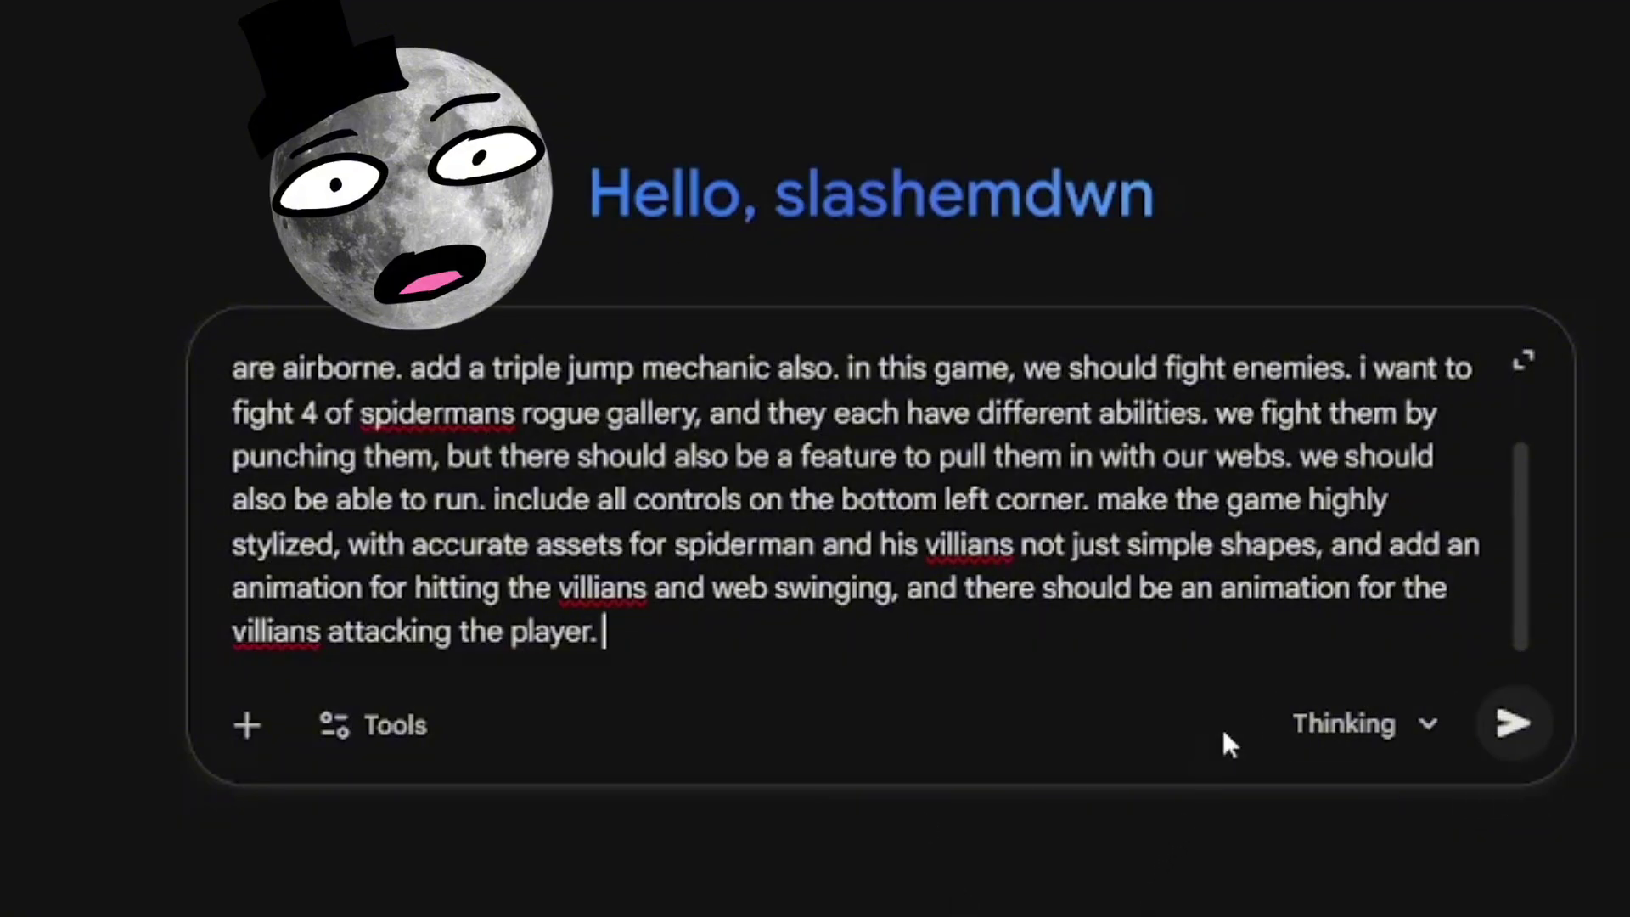
scroll(1111, 516, "up", 3)
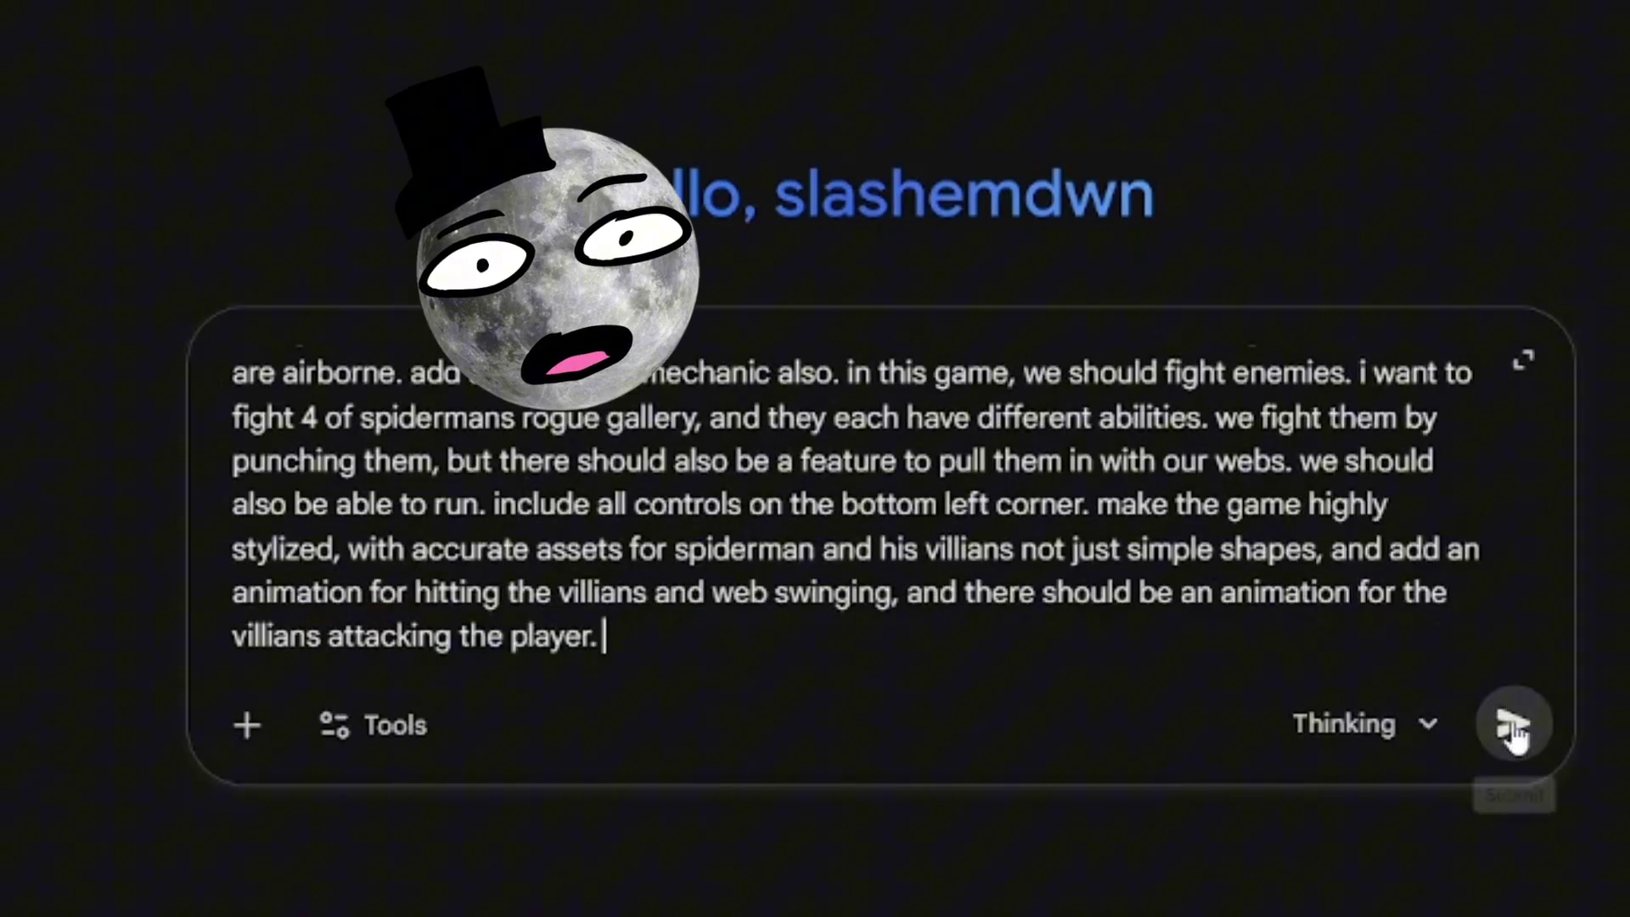
Step: Submit the Spider-Man game prompt with the Thinking model
left_click(1515, 732)
left_click(622, 33)
left_click(130, 7)
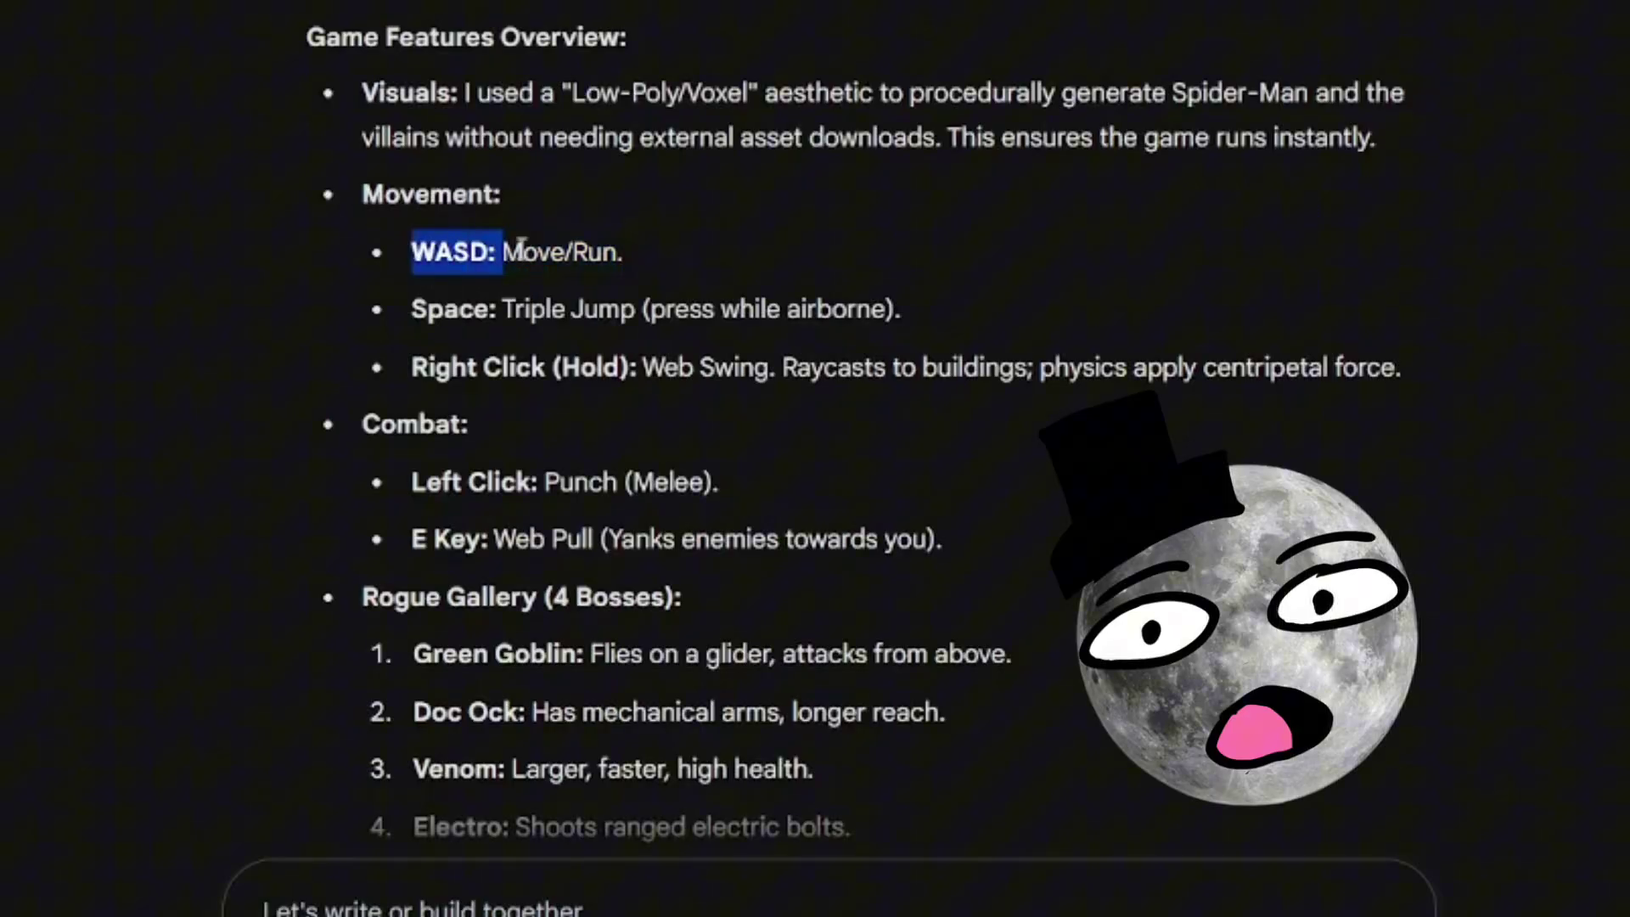
Step: Read the response's movement, combat and villain overview, and try out the generated Spider-Man: Web City 3D game before closing it
scroll(654, 234, "down", 2)
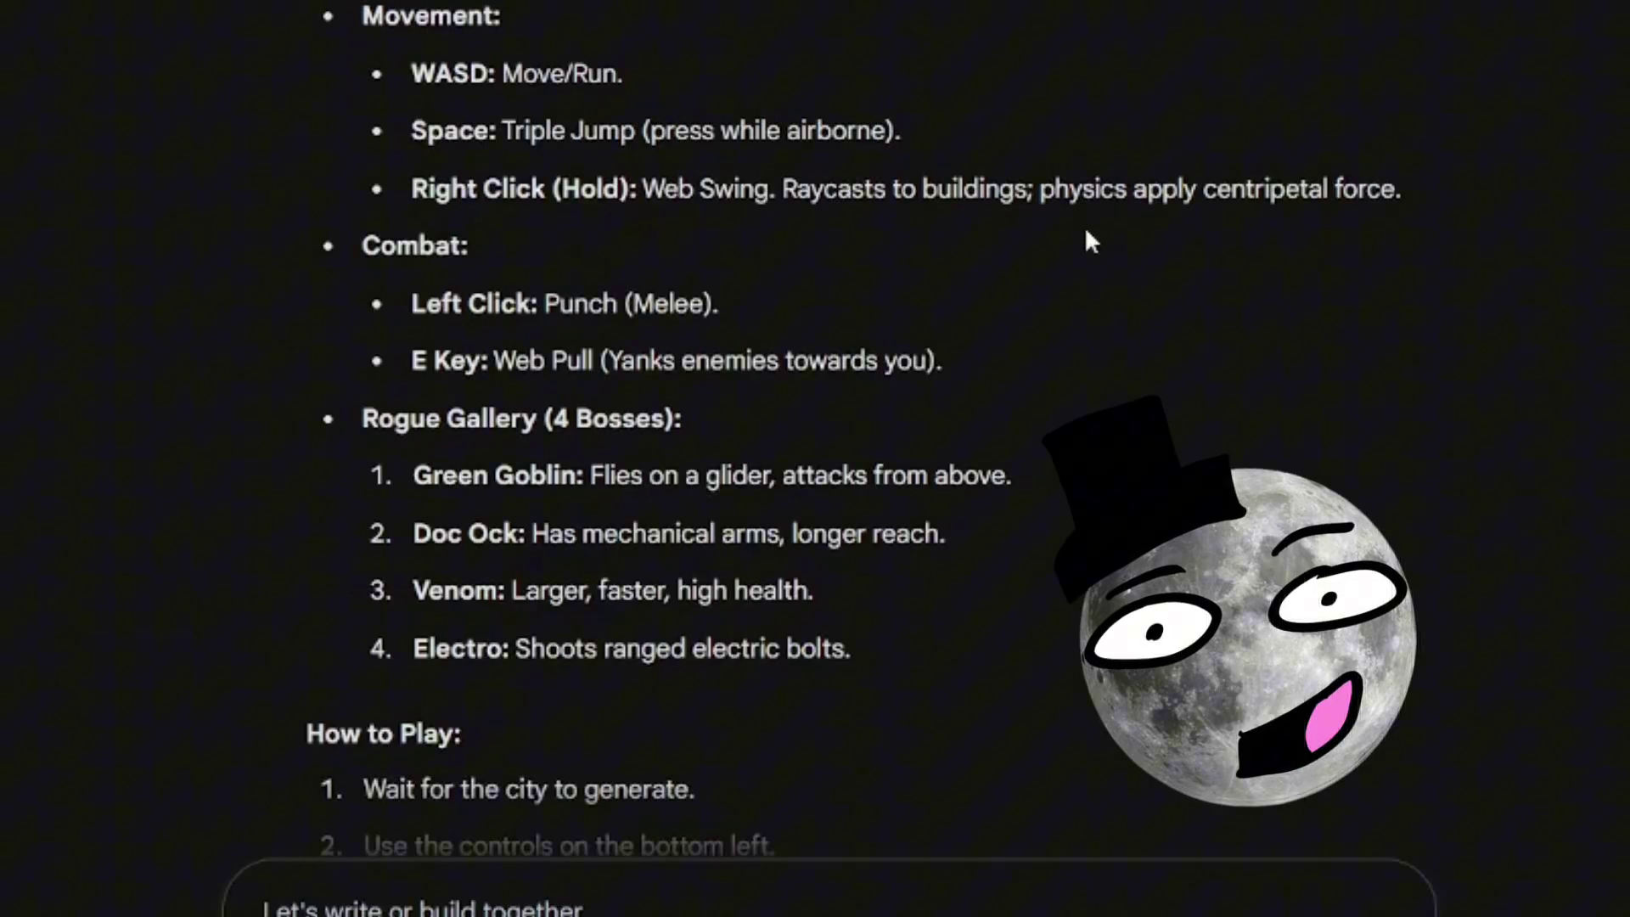
scroll(481, 163, "down", 2)
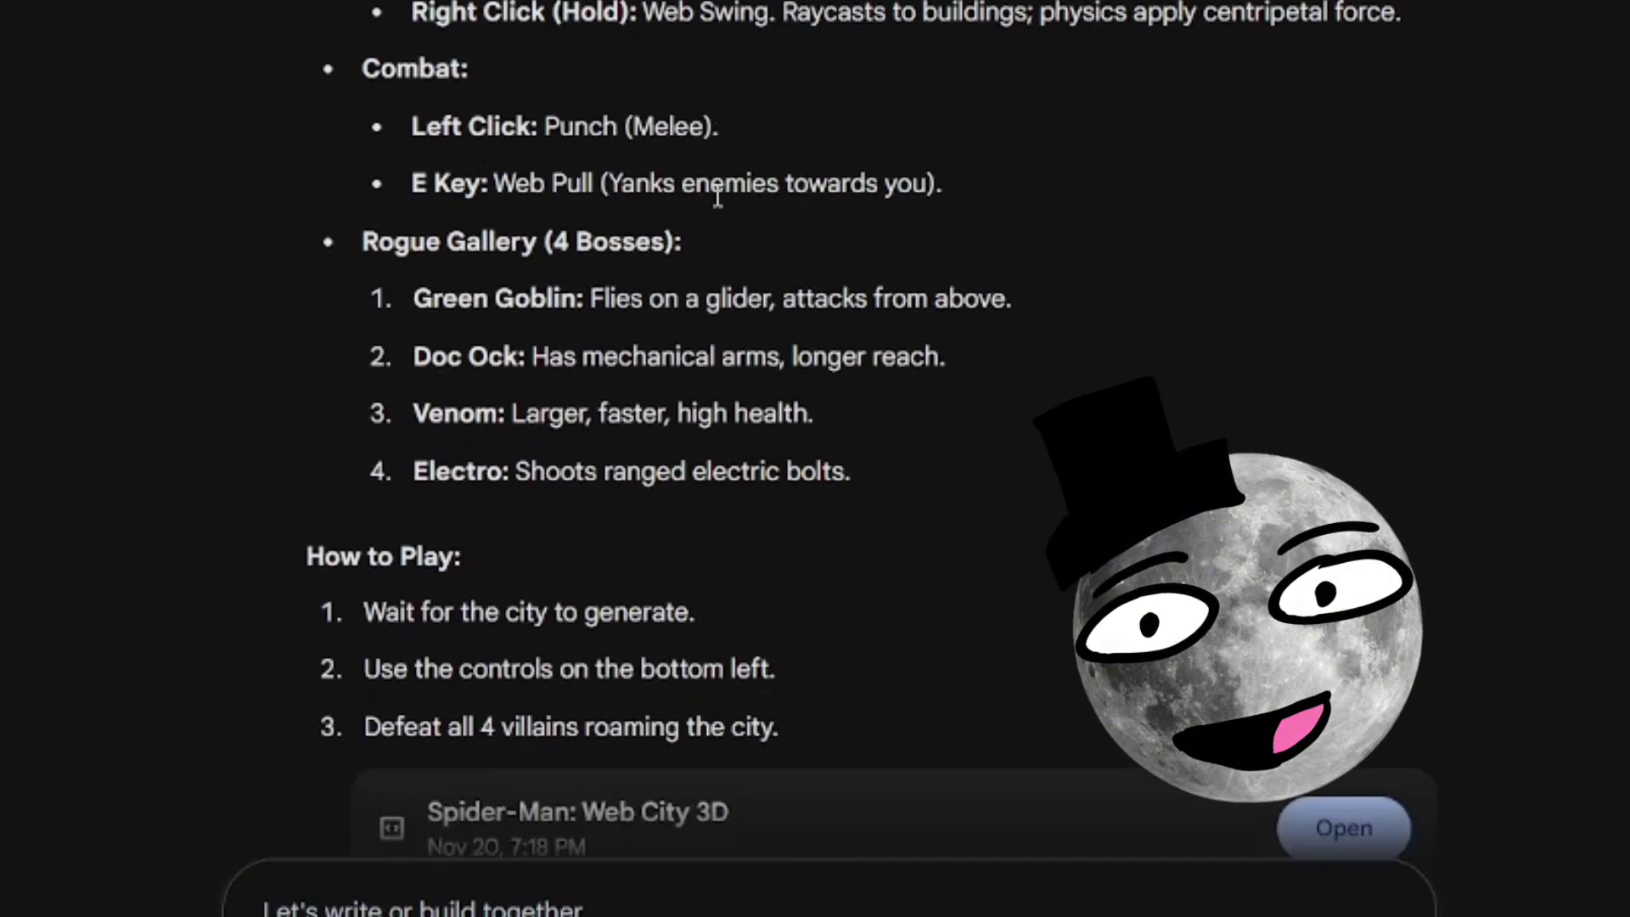
scroll(458, 159, "down", 2)
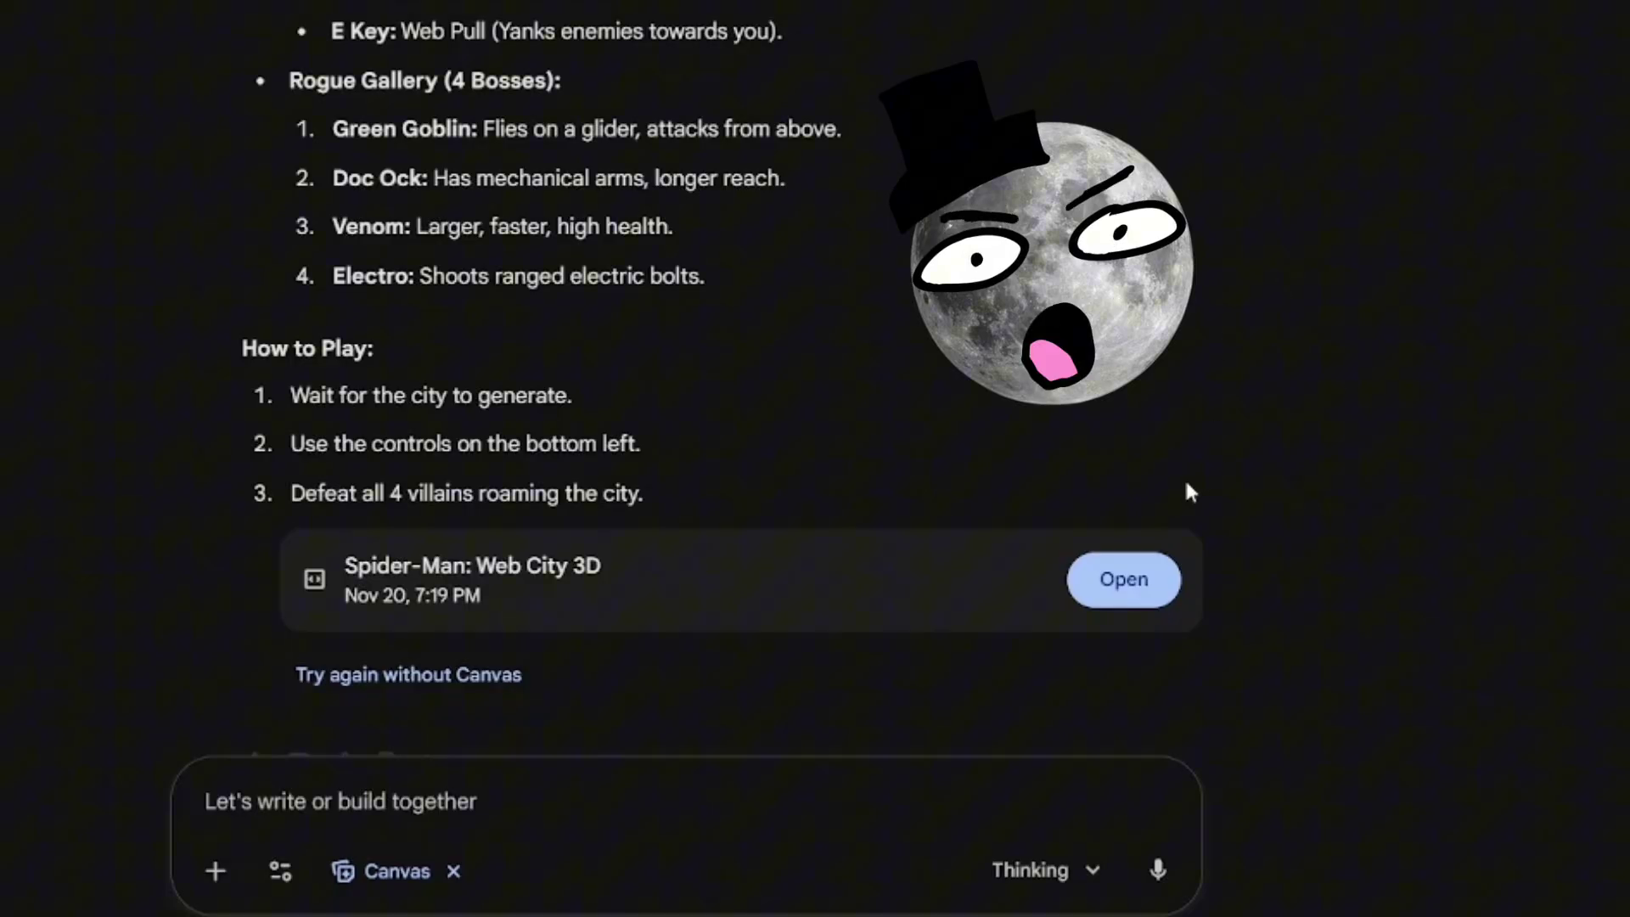
left_click(1142, 582)
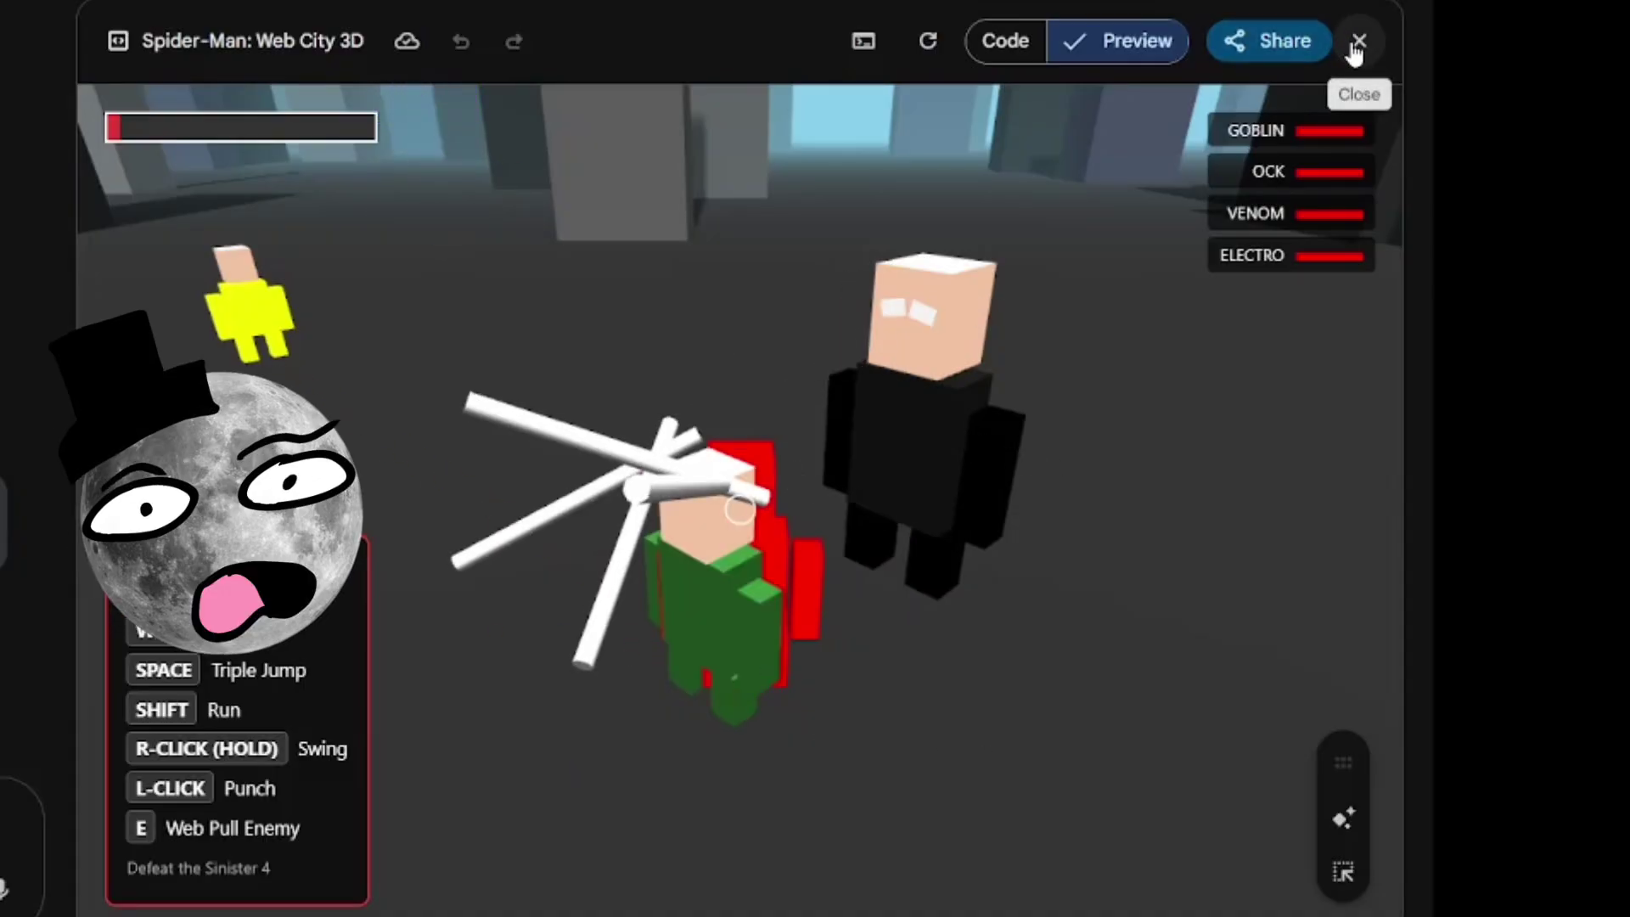
left_click(1358, 42)
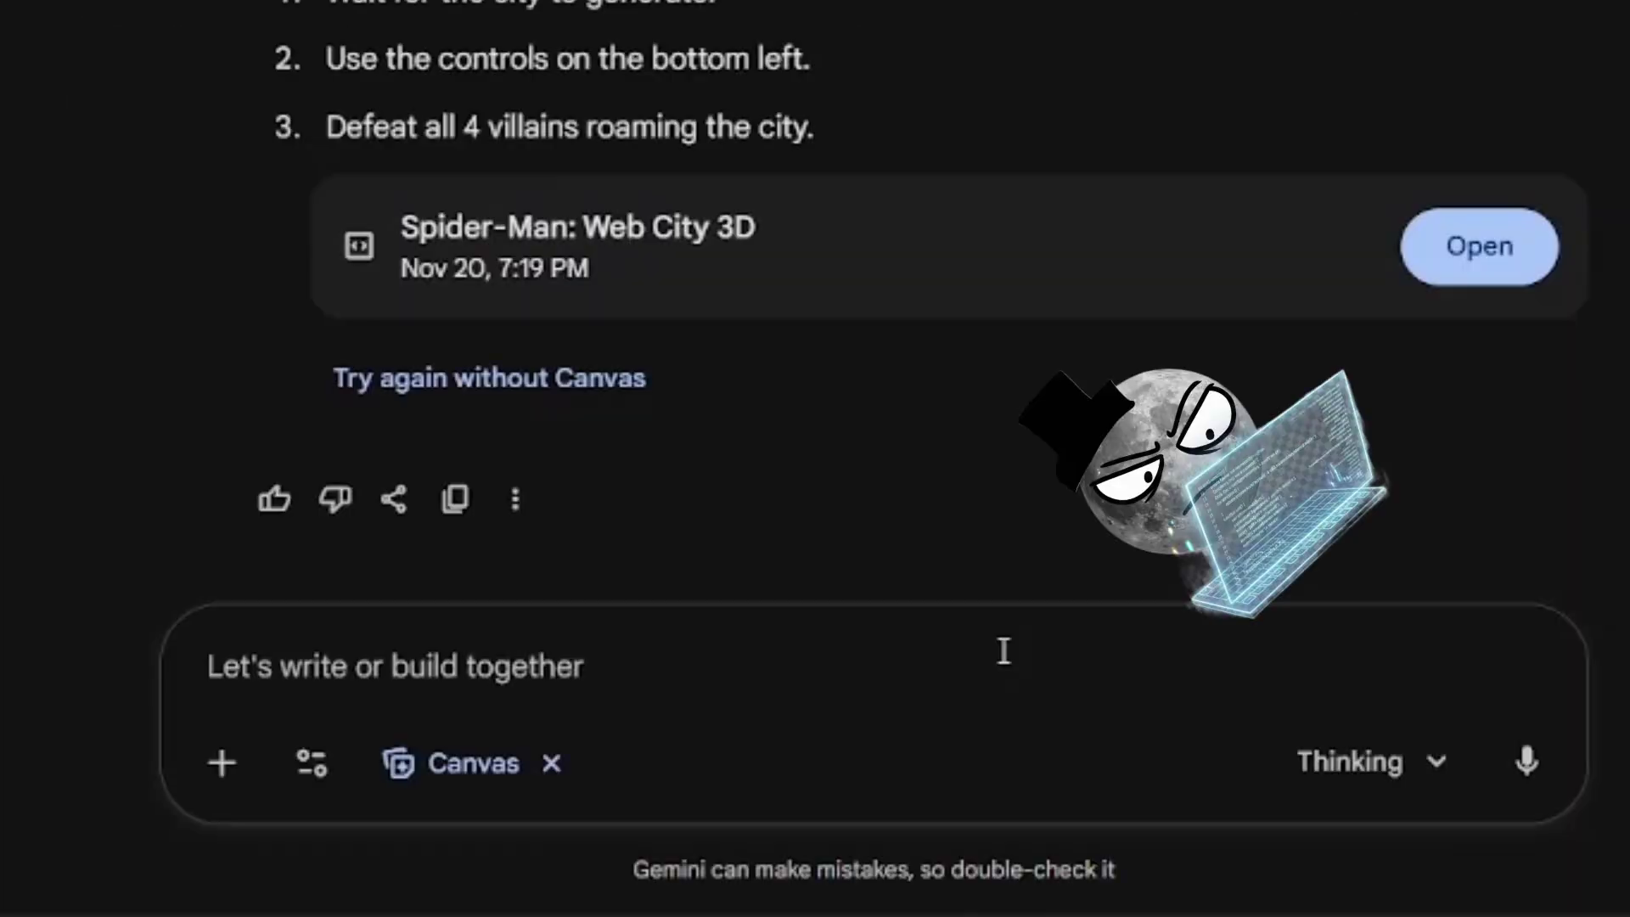
Step: Write a follow-up saying movement does not work and enemies kill instantly, asking that they do not kill the player so fast
type("gemin")
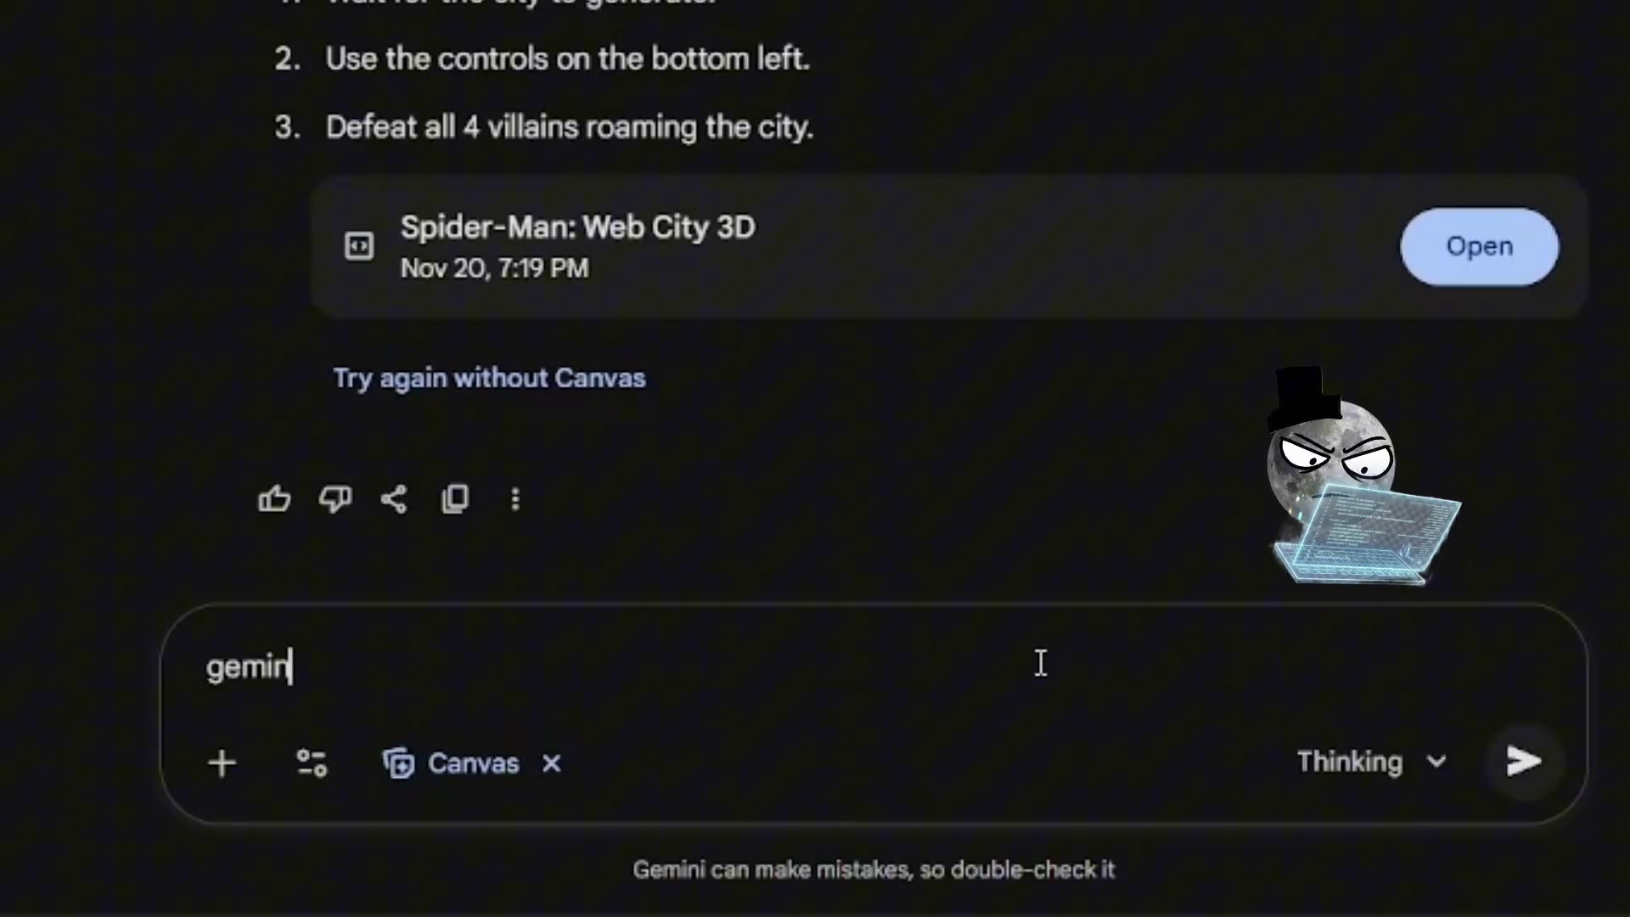
type("i! i c")
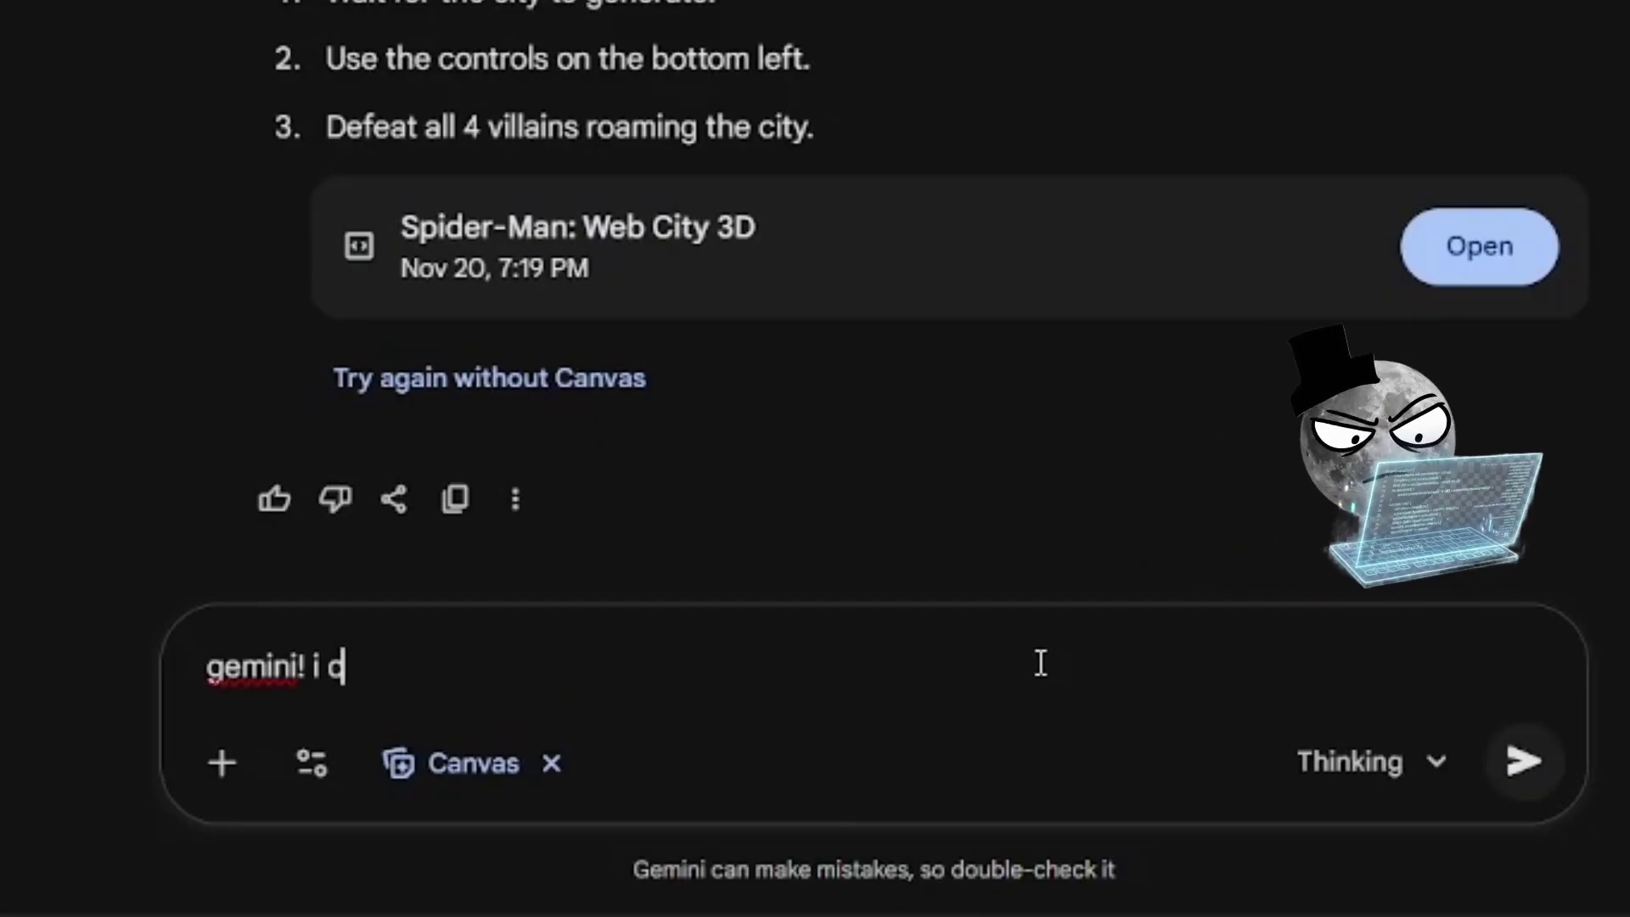
type("annot mvoe,")
key("BackSpace")
key("BackSpace")
key("BackSpace")
key("BackSpace")
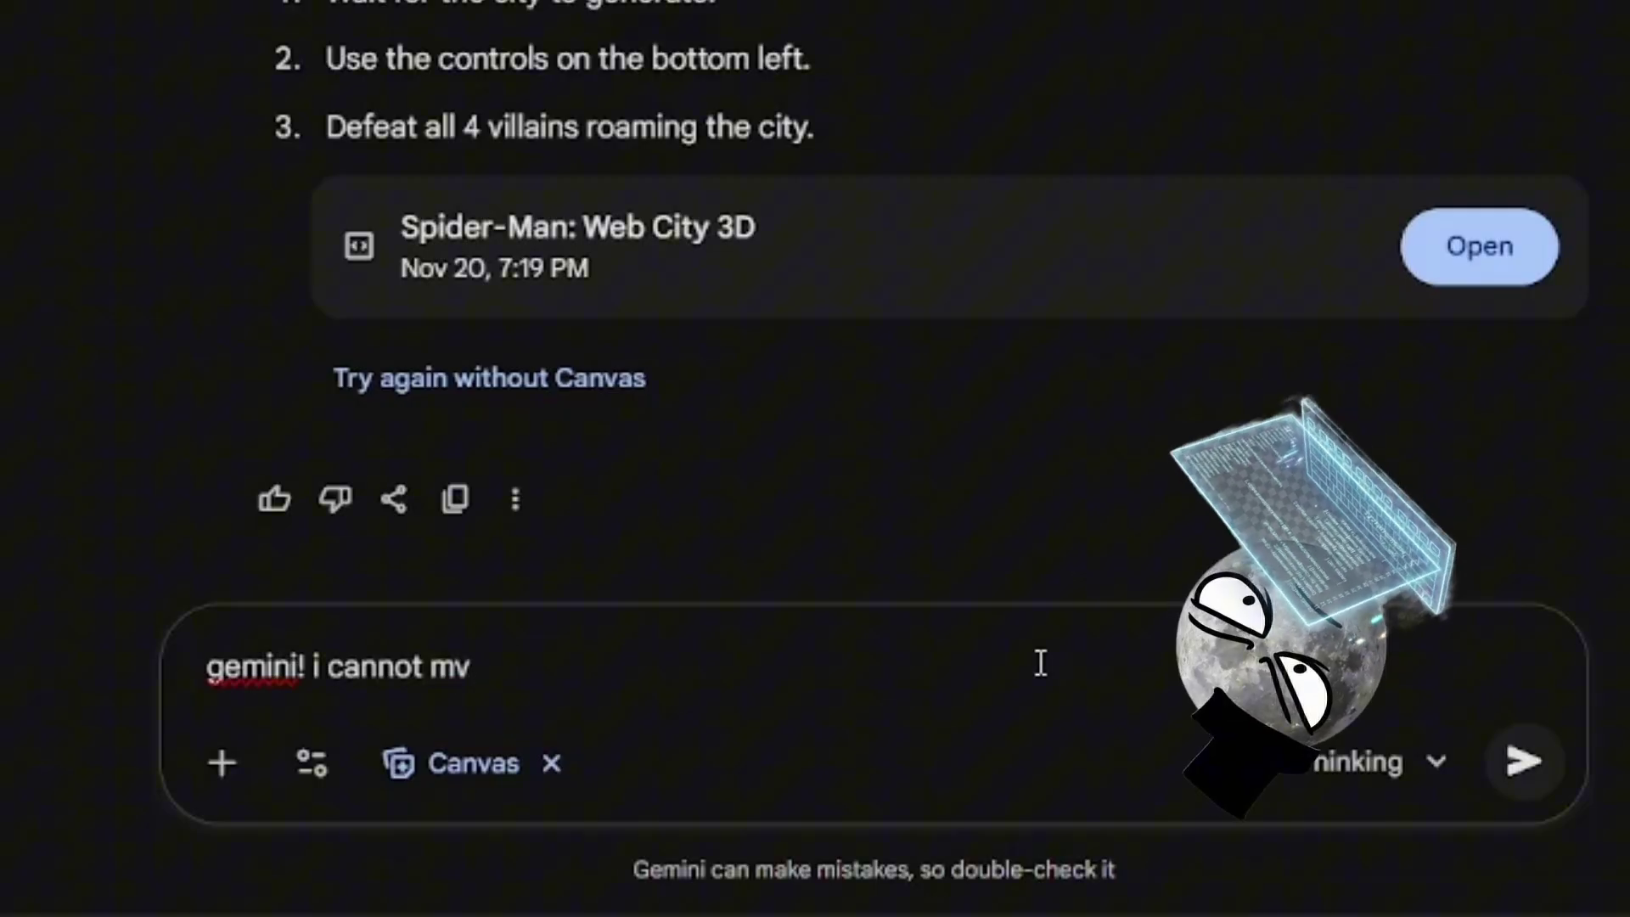
type("ove, i was ")
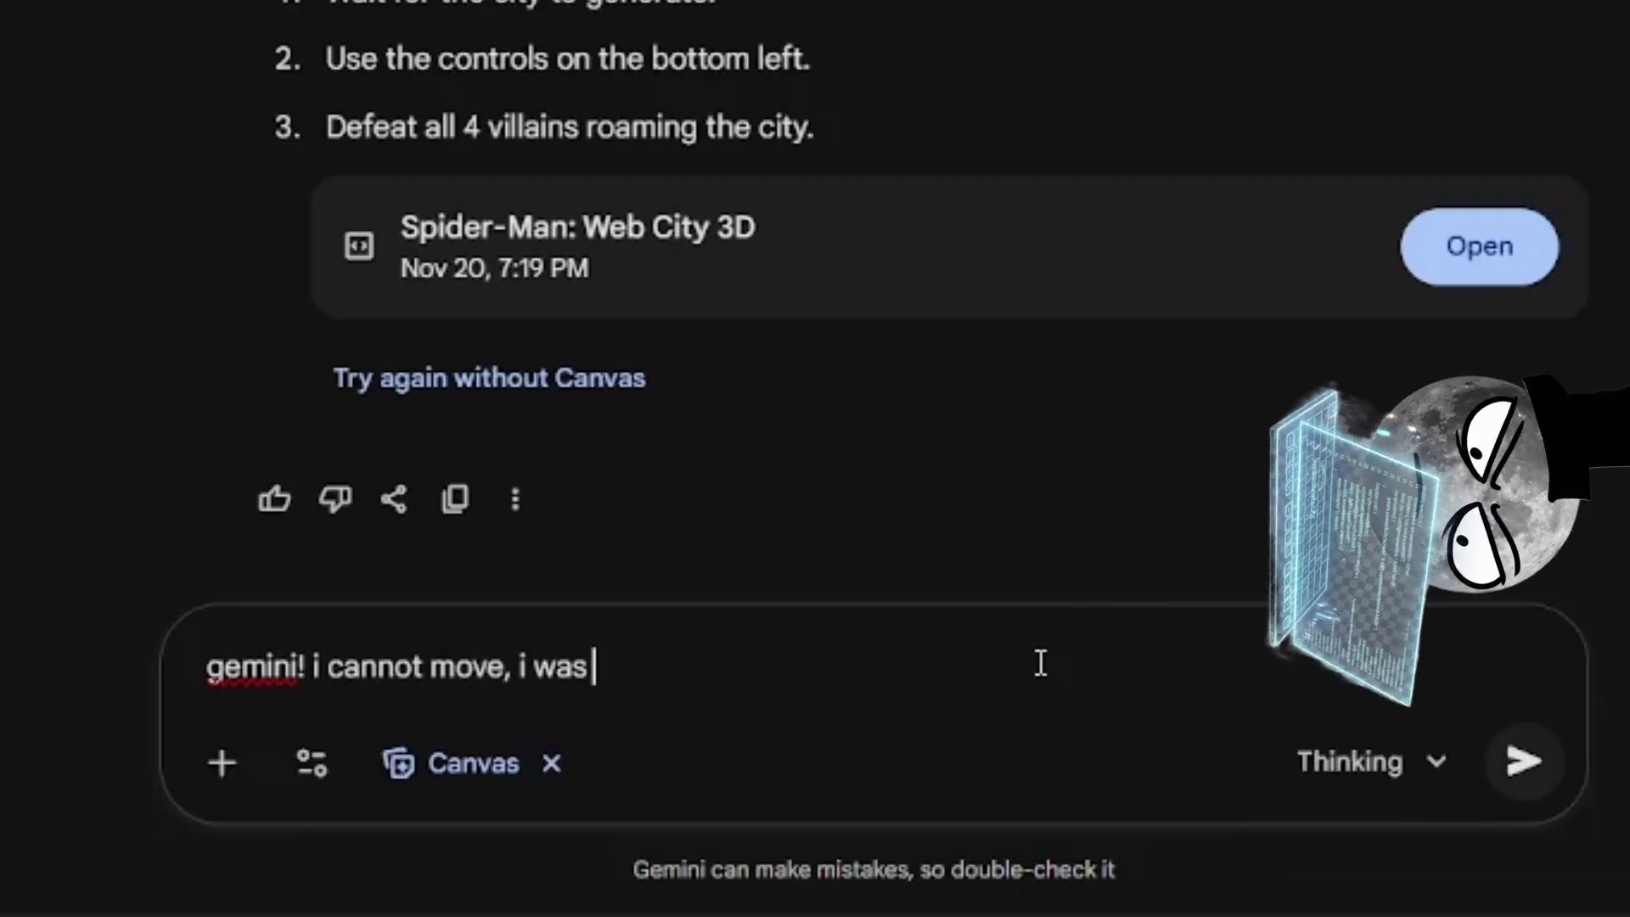
type("also instantly killed by the enemies. make it so that th")
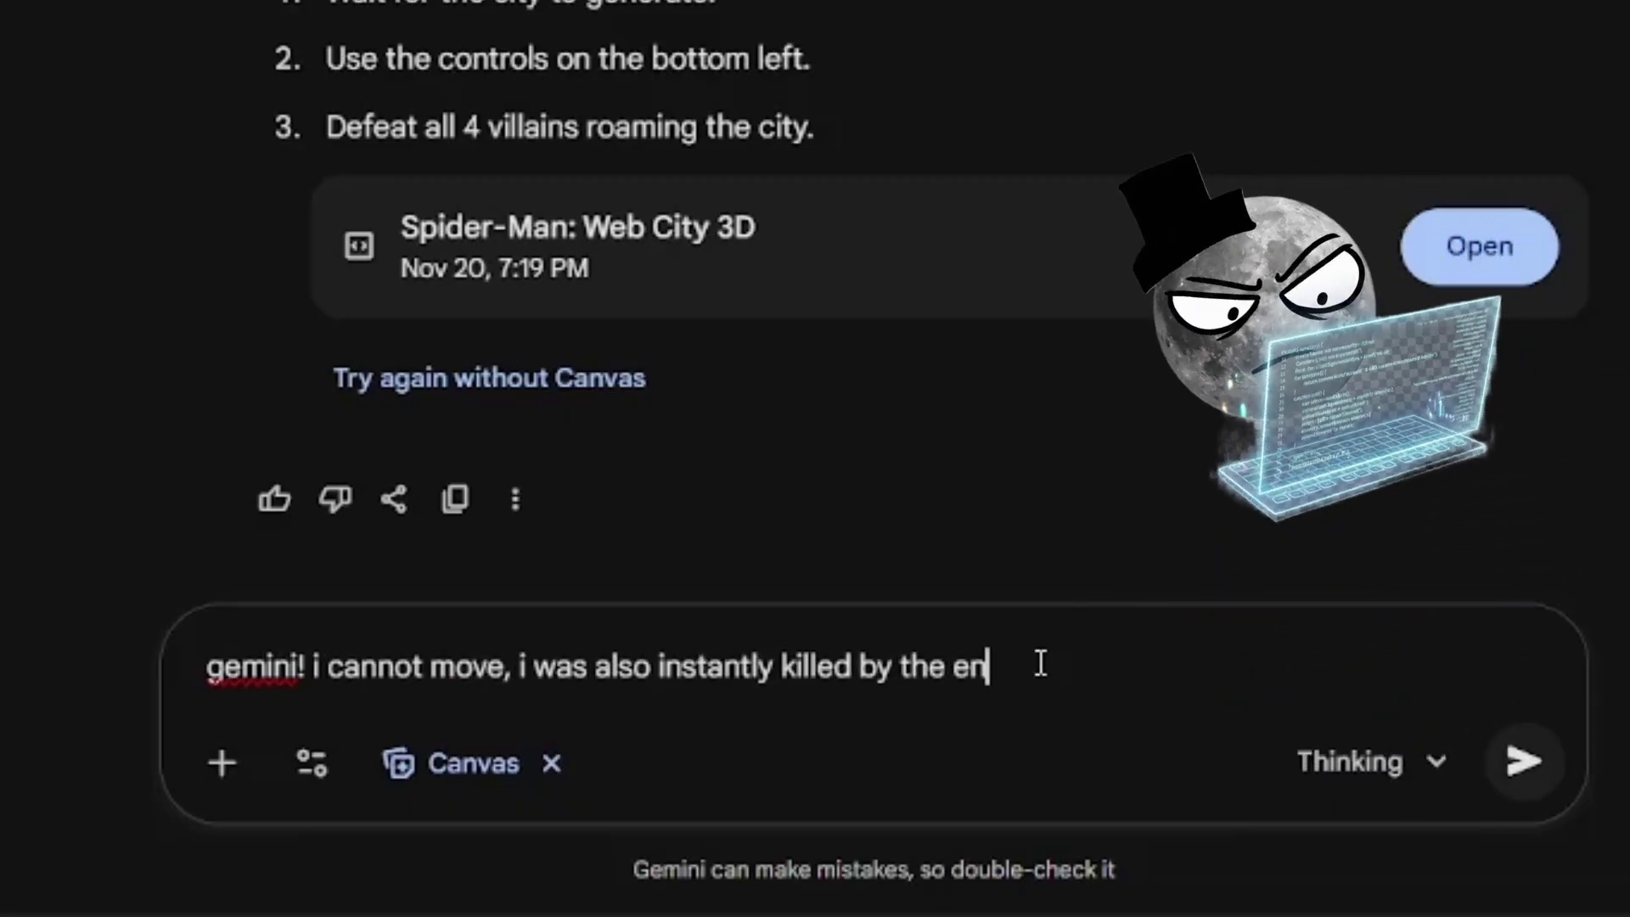
type("ey do not kill me so fast, and make")
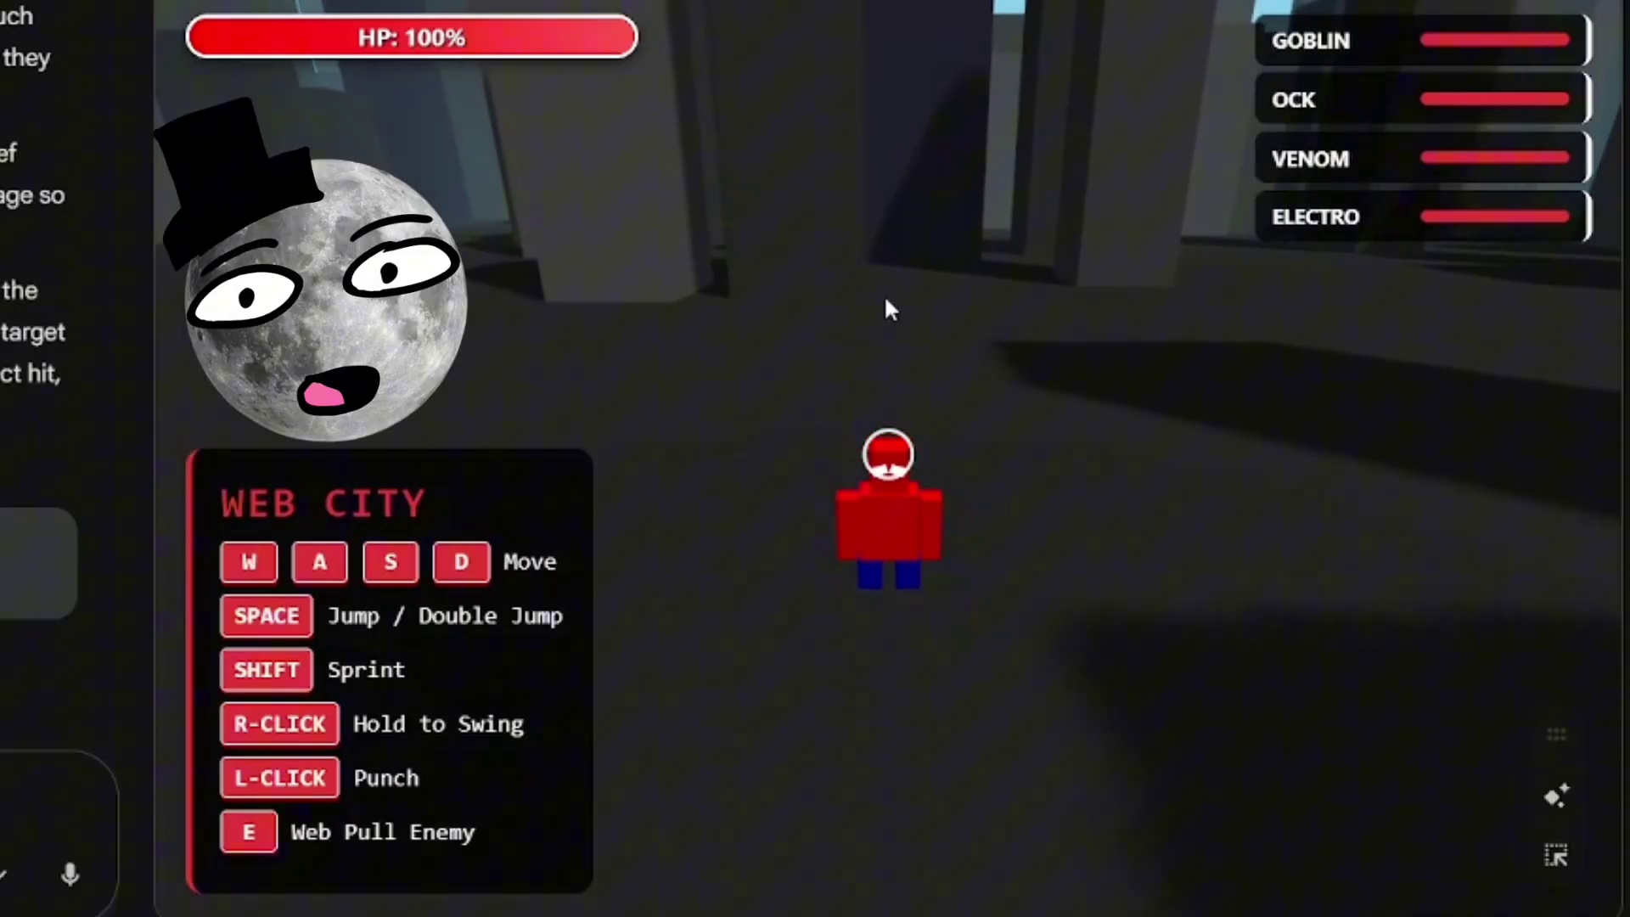
Step: Test the updated game by moving Spider-Man around the city and punching the nearby villains
key("s")
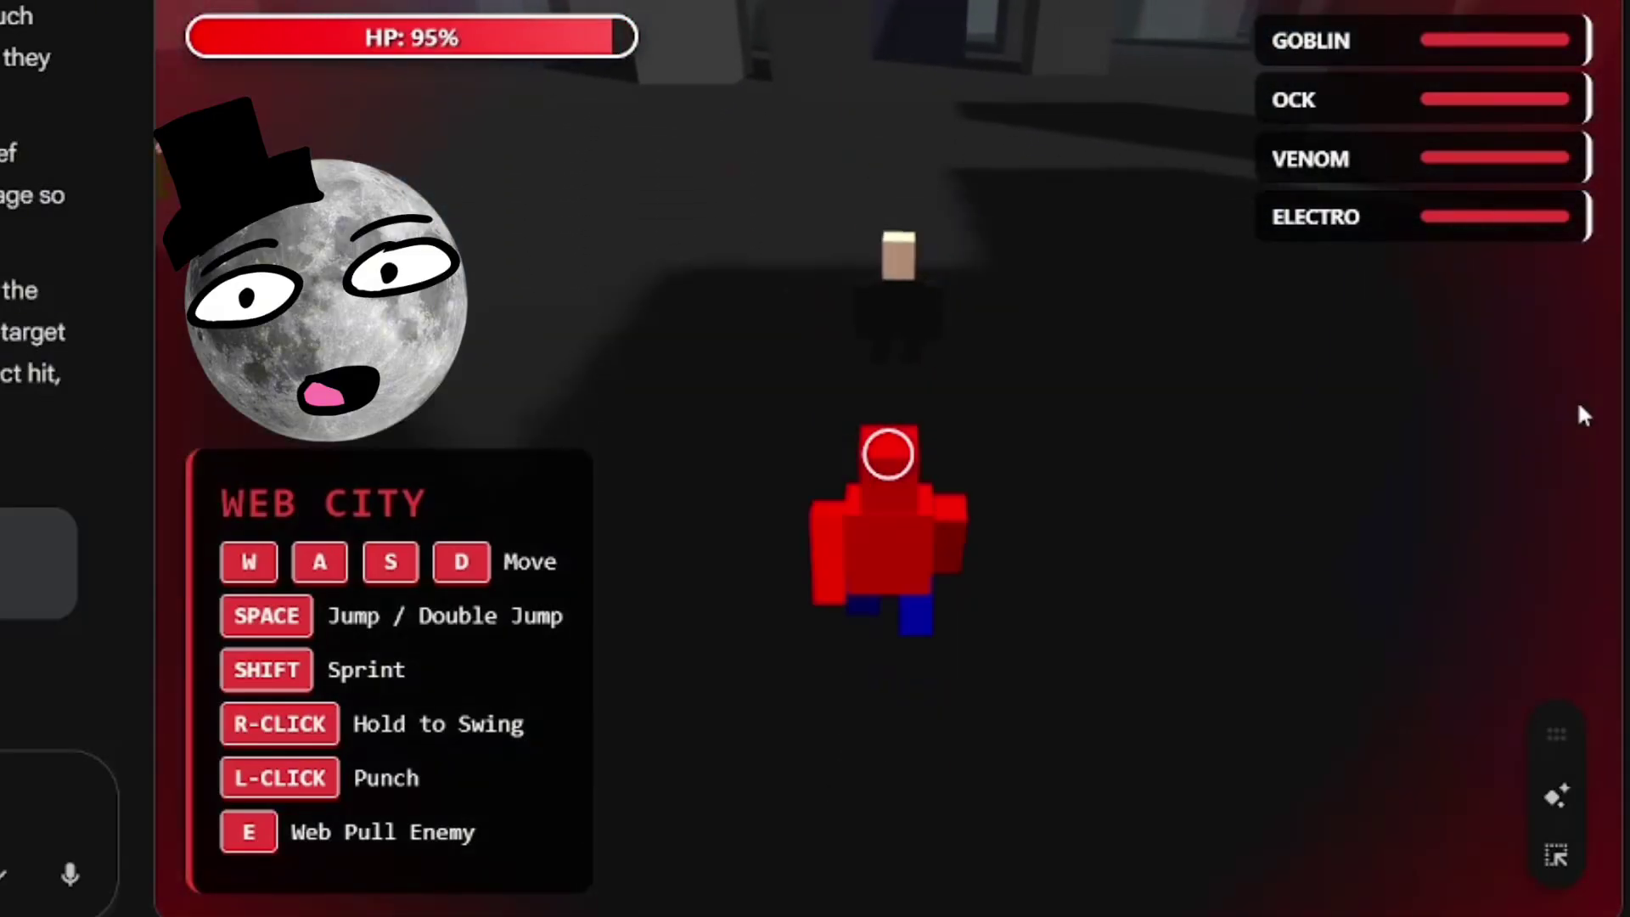
key("s")
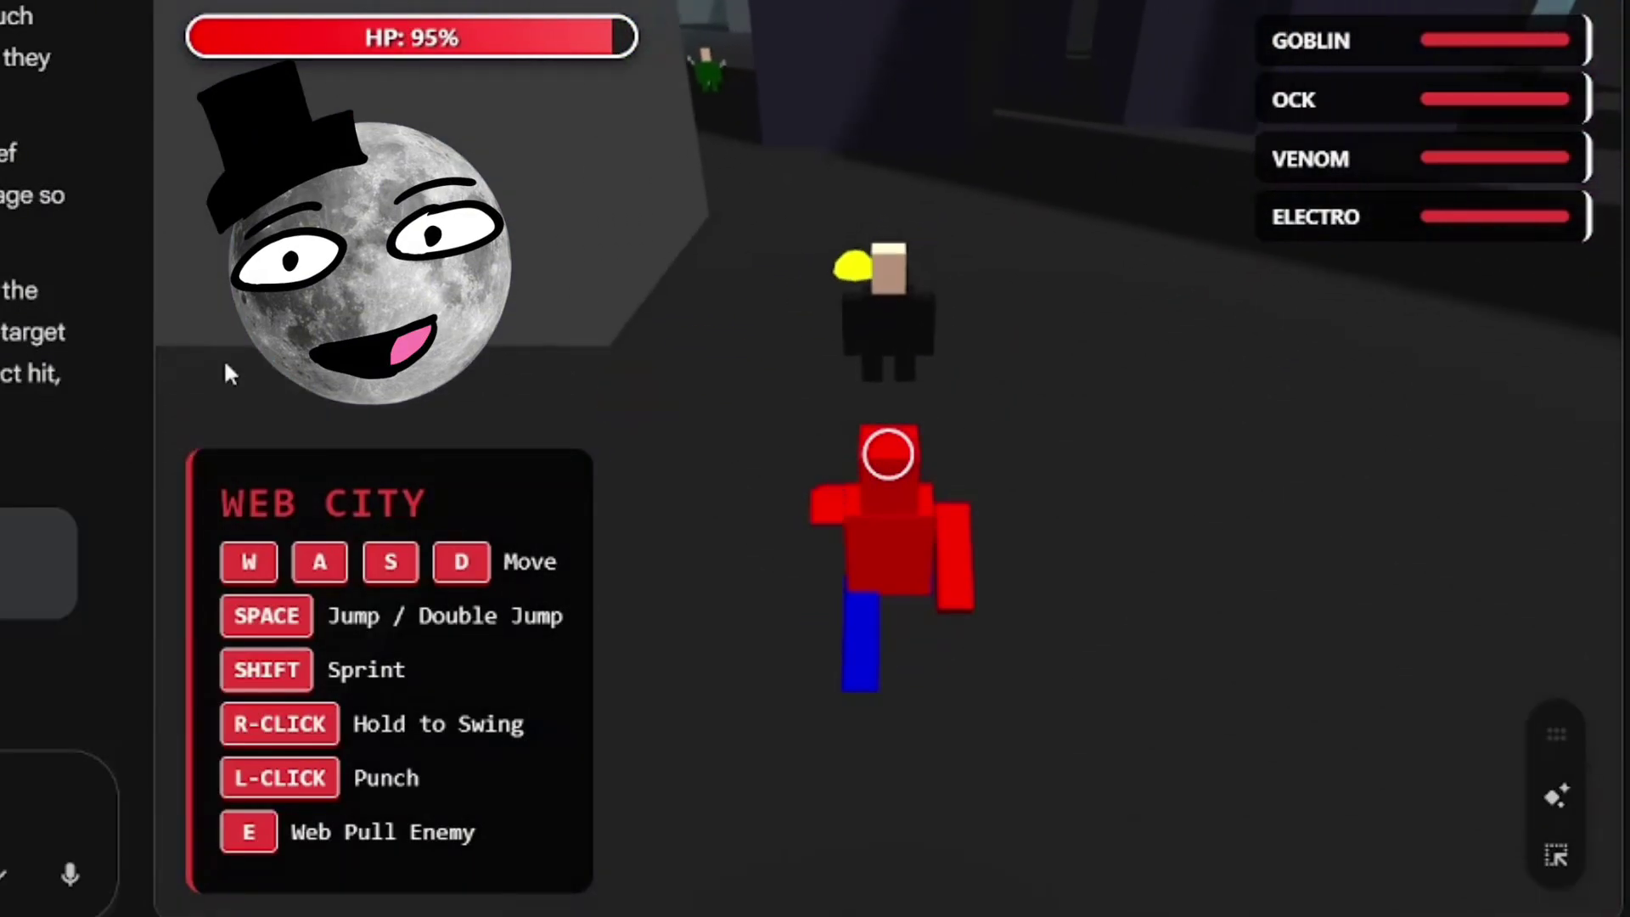
left_click(945, 408)
key("s")
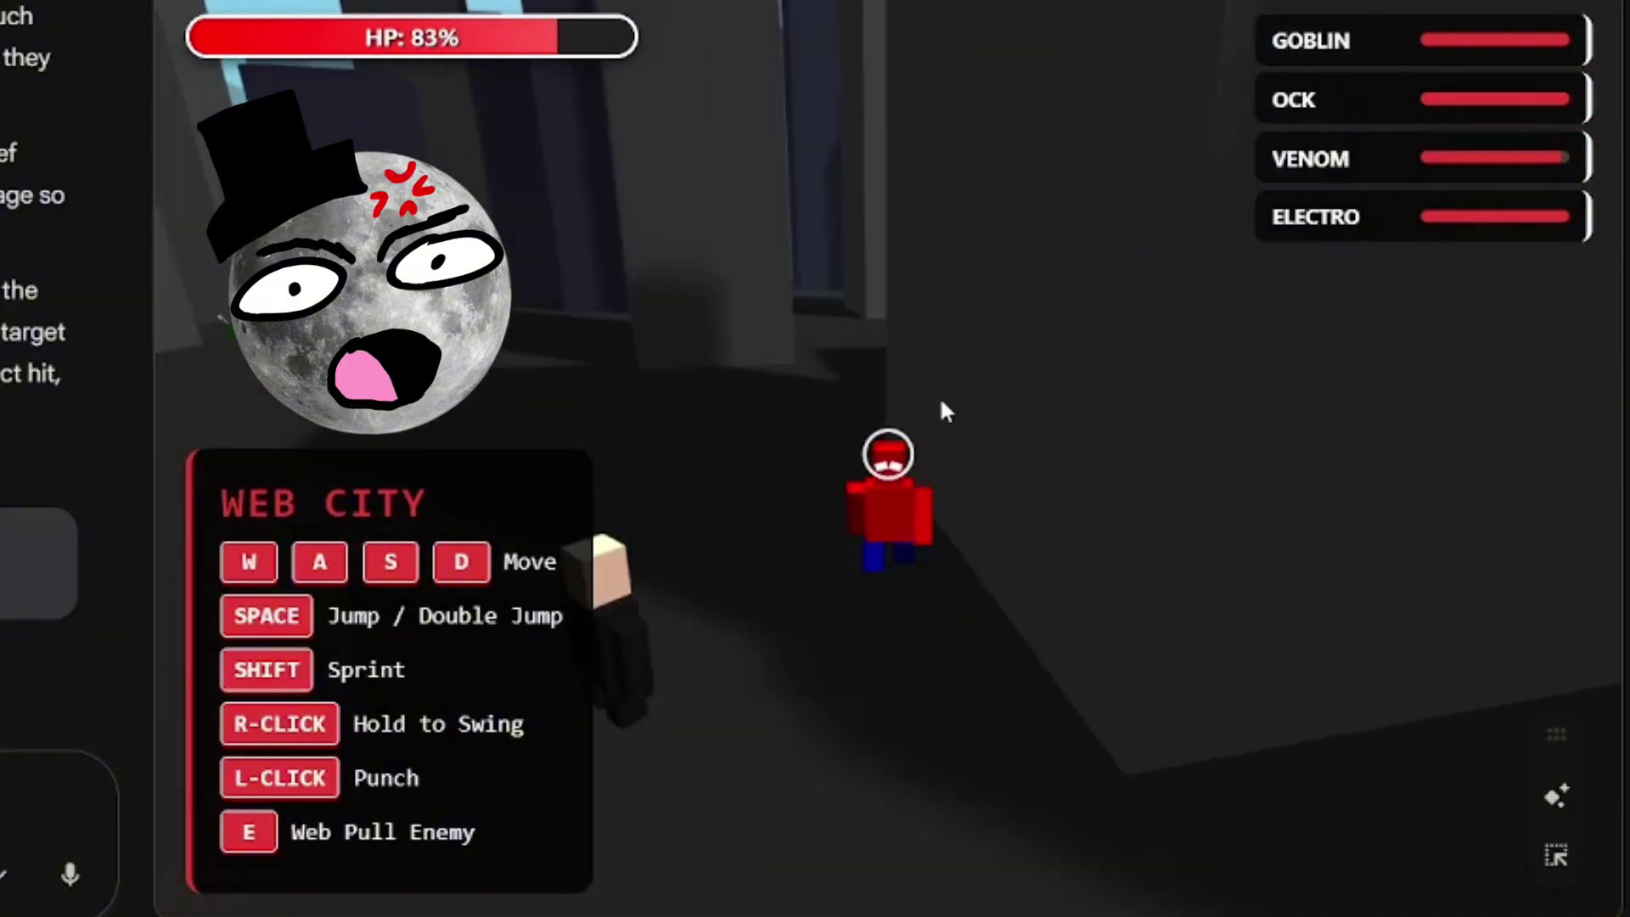
key("w")
left_click(932, 415)
left_click(920, 428)
left_click(954, 430)
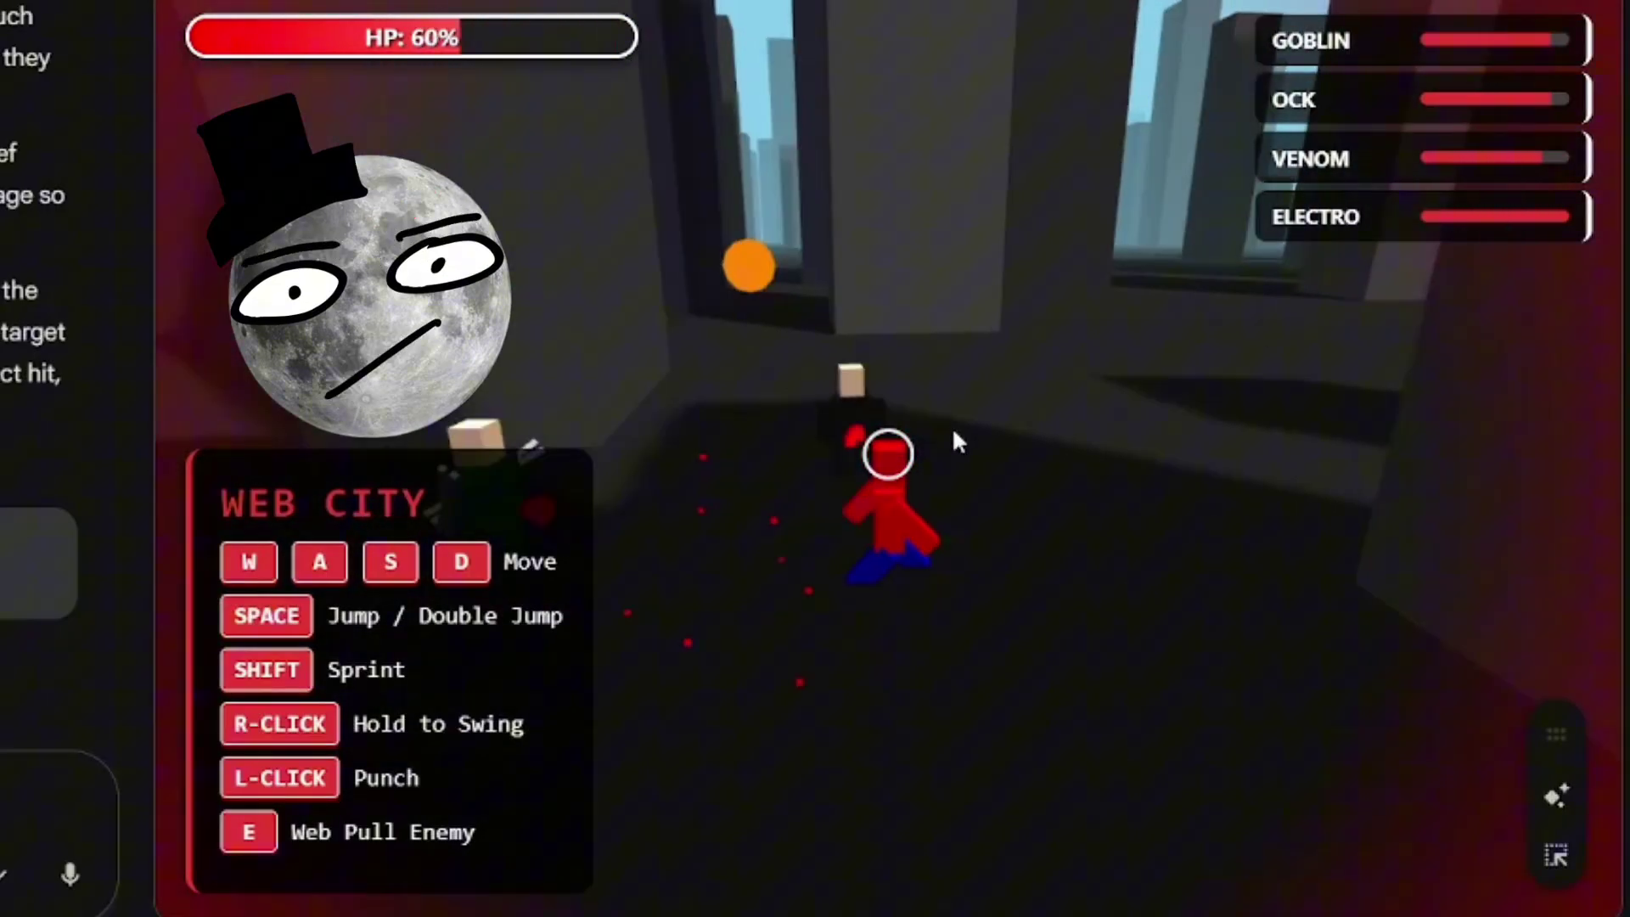
key("s")
left_click(957, 435)
Step: Test web swinging from several buildings while moving Spider-Man through the city
right_click(973, 240)
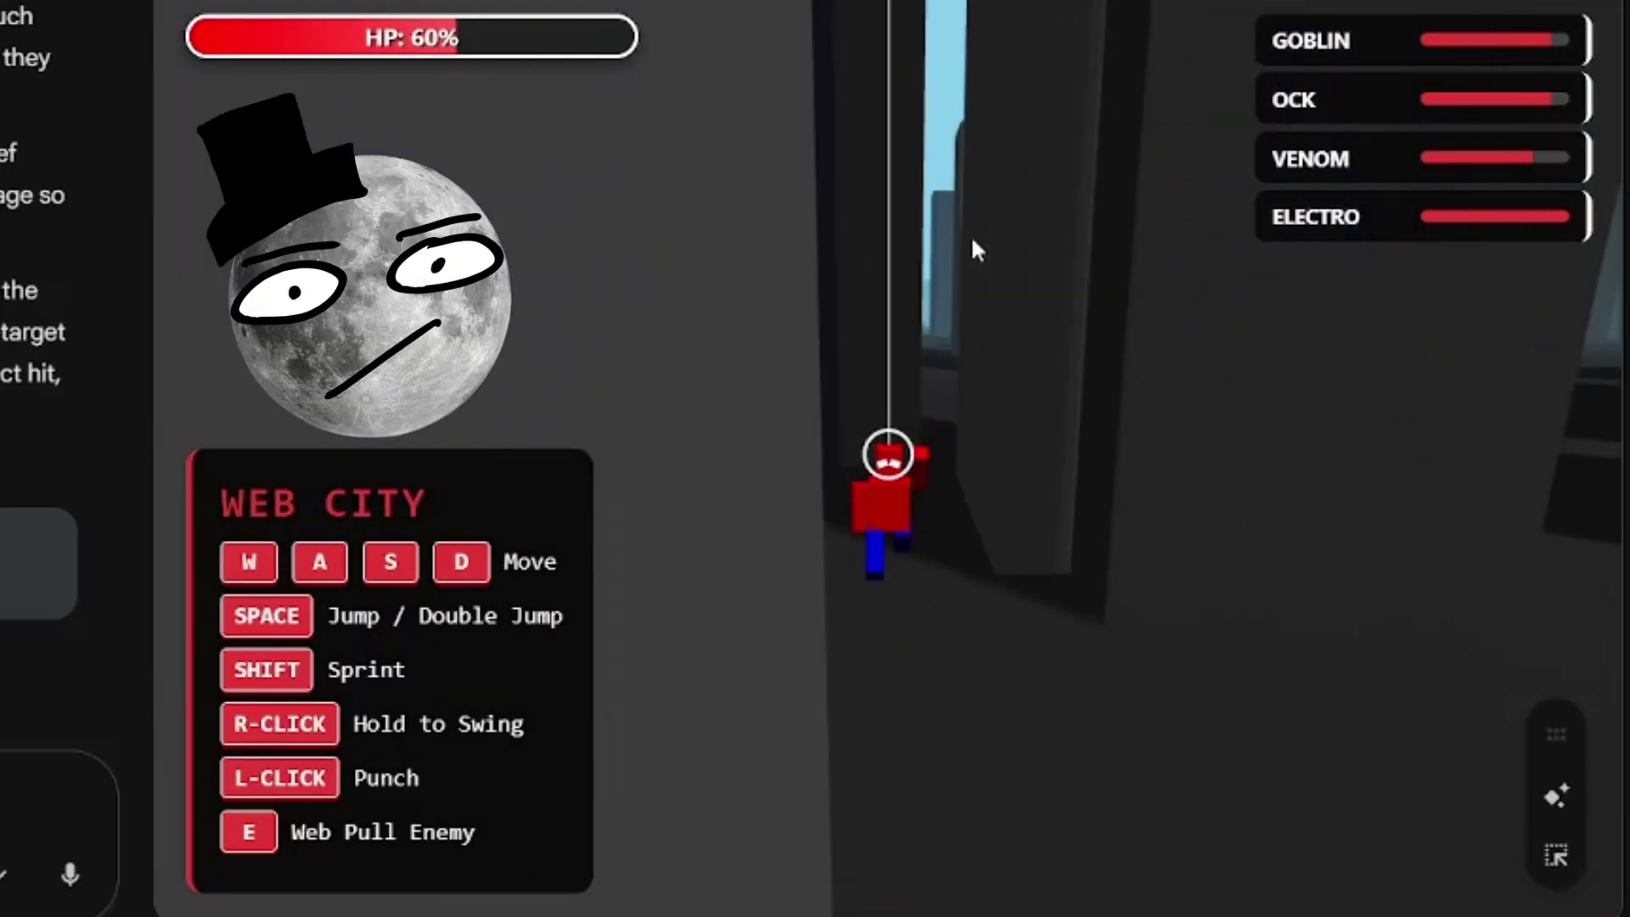
key("s")
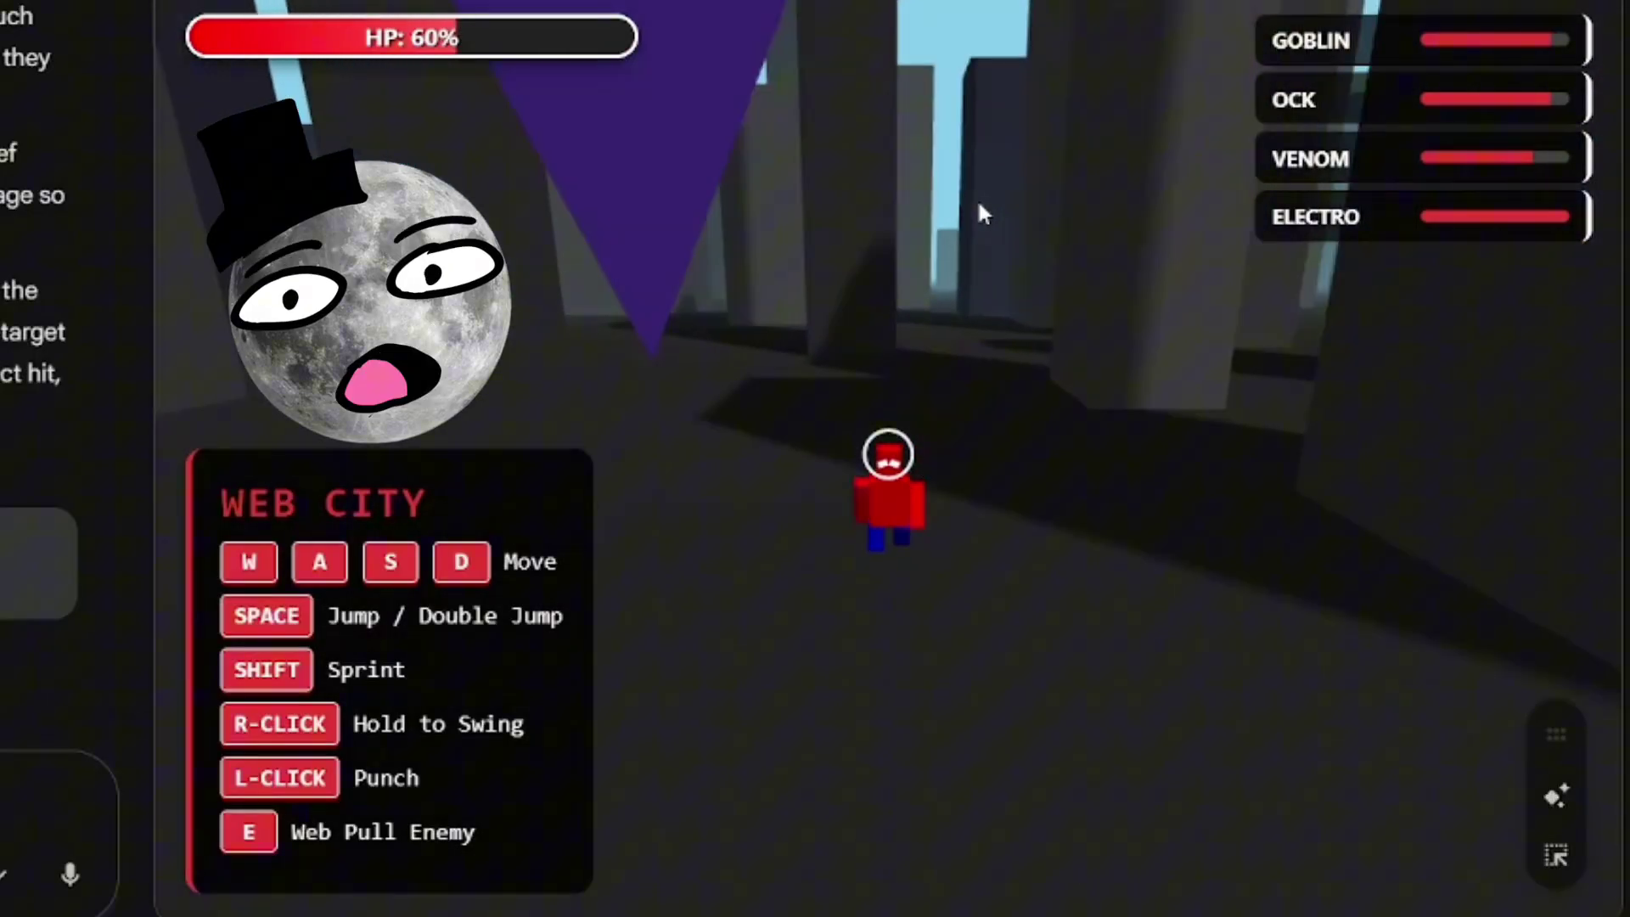
key("s")
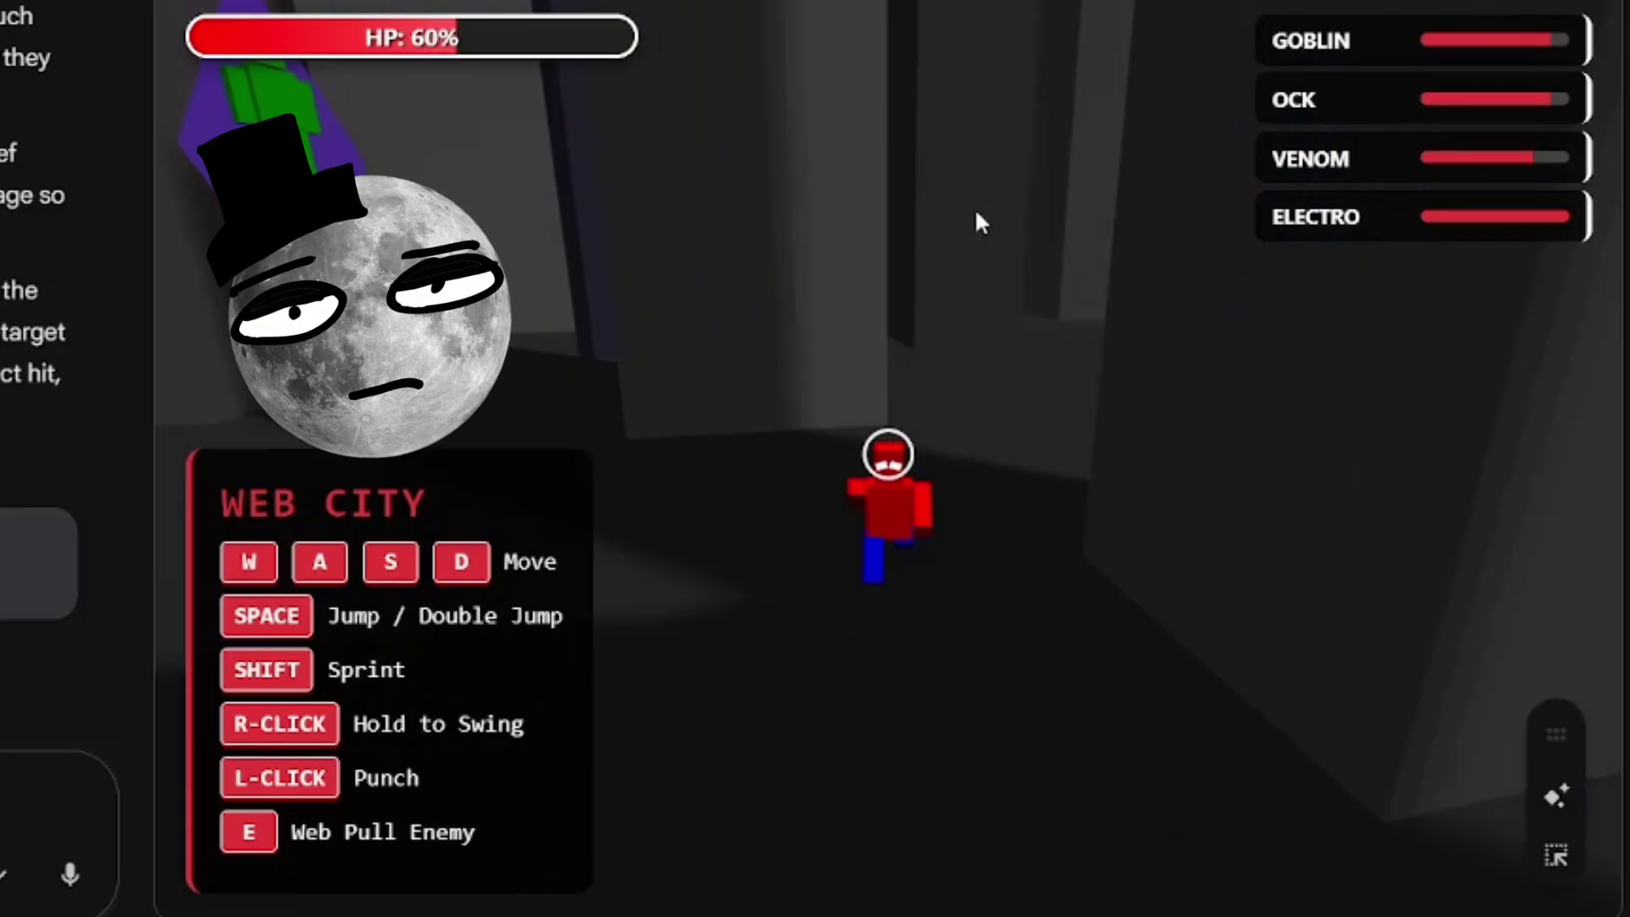
key("w")
right_click(518, 265)
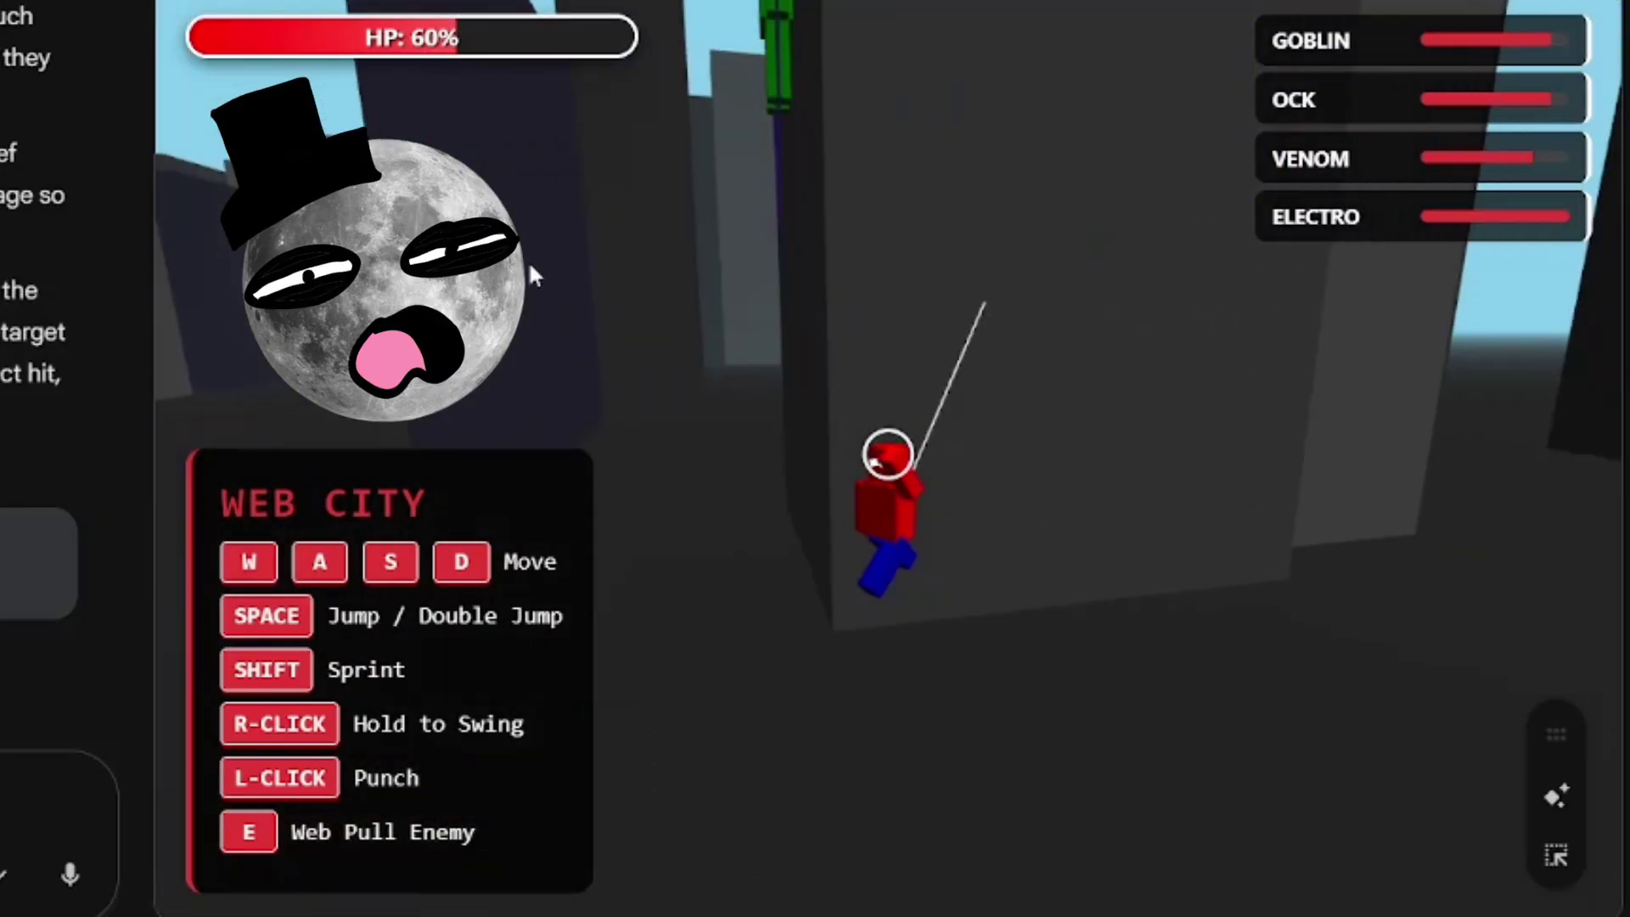
key("s")
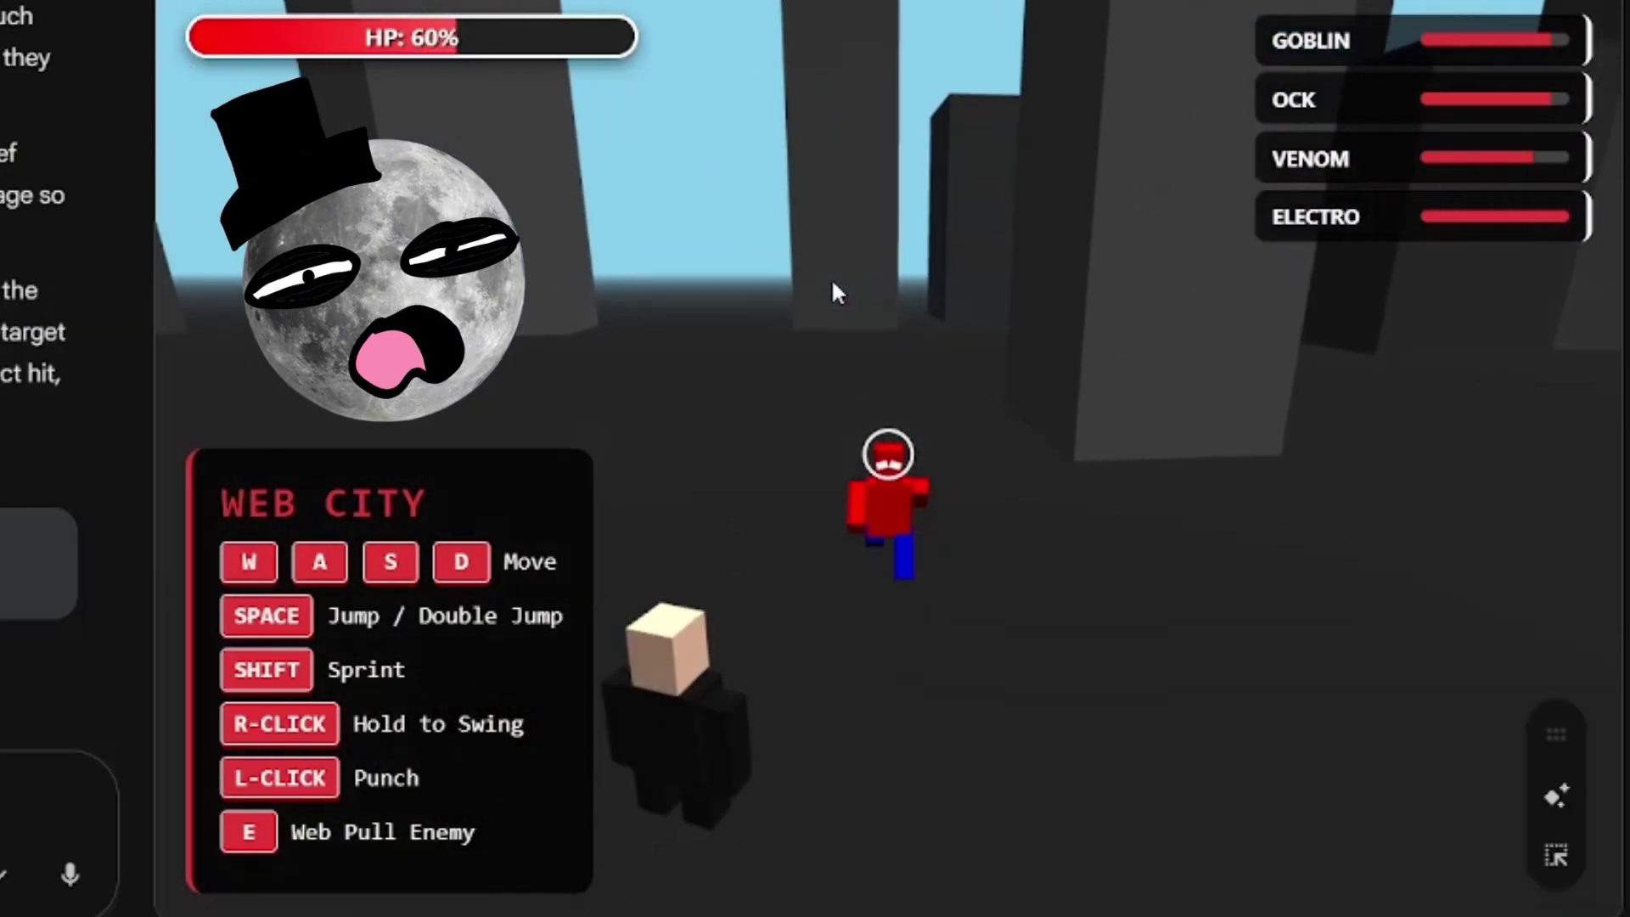
key("s")
right_click(832, 281)
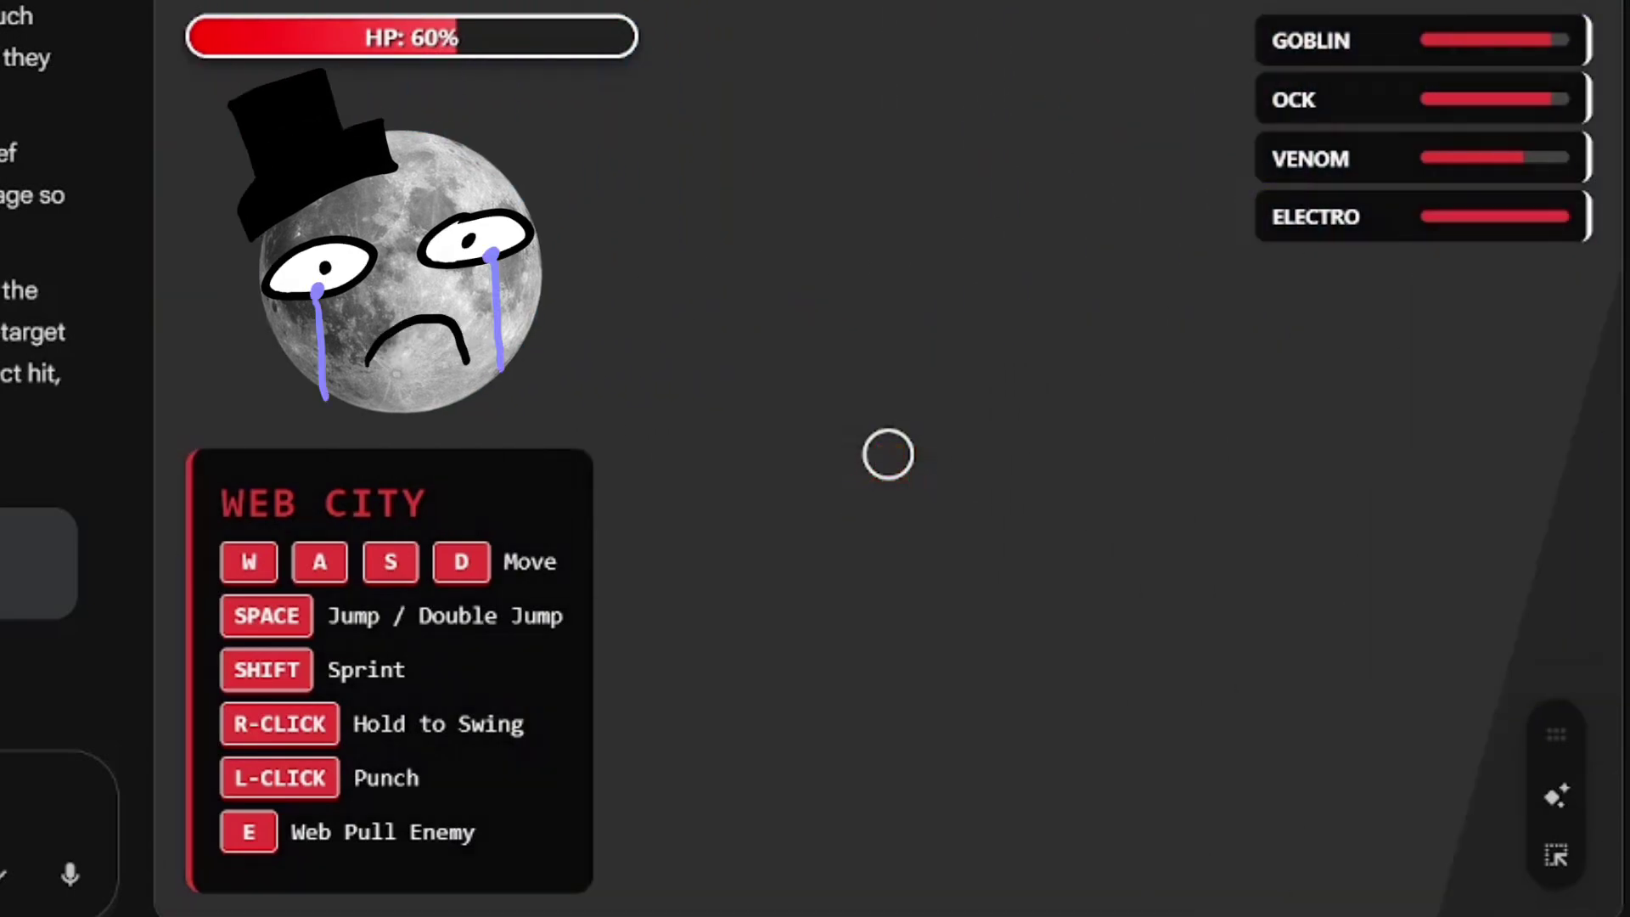
Step: Move Spider-Man back into the fight and test punching the pursuing villains again
key("w")
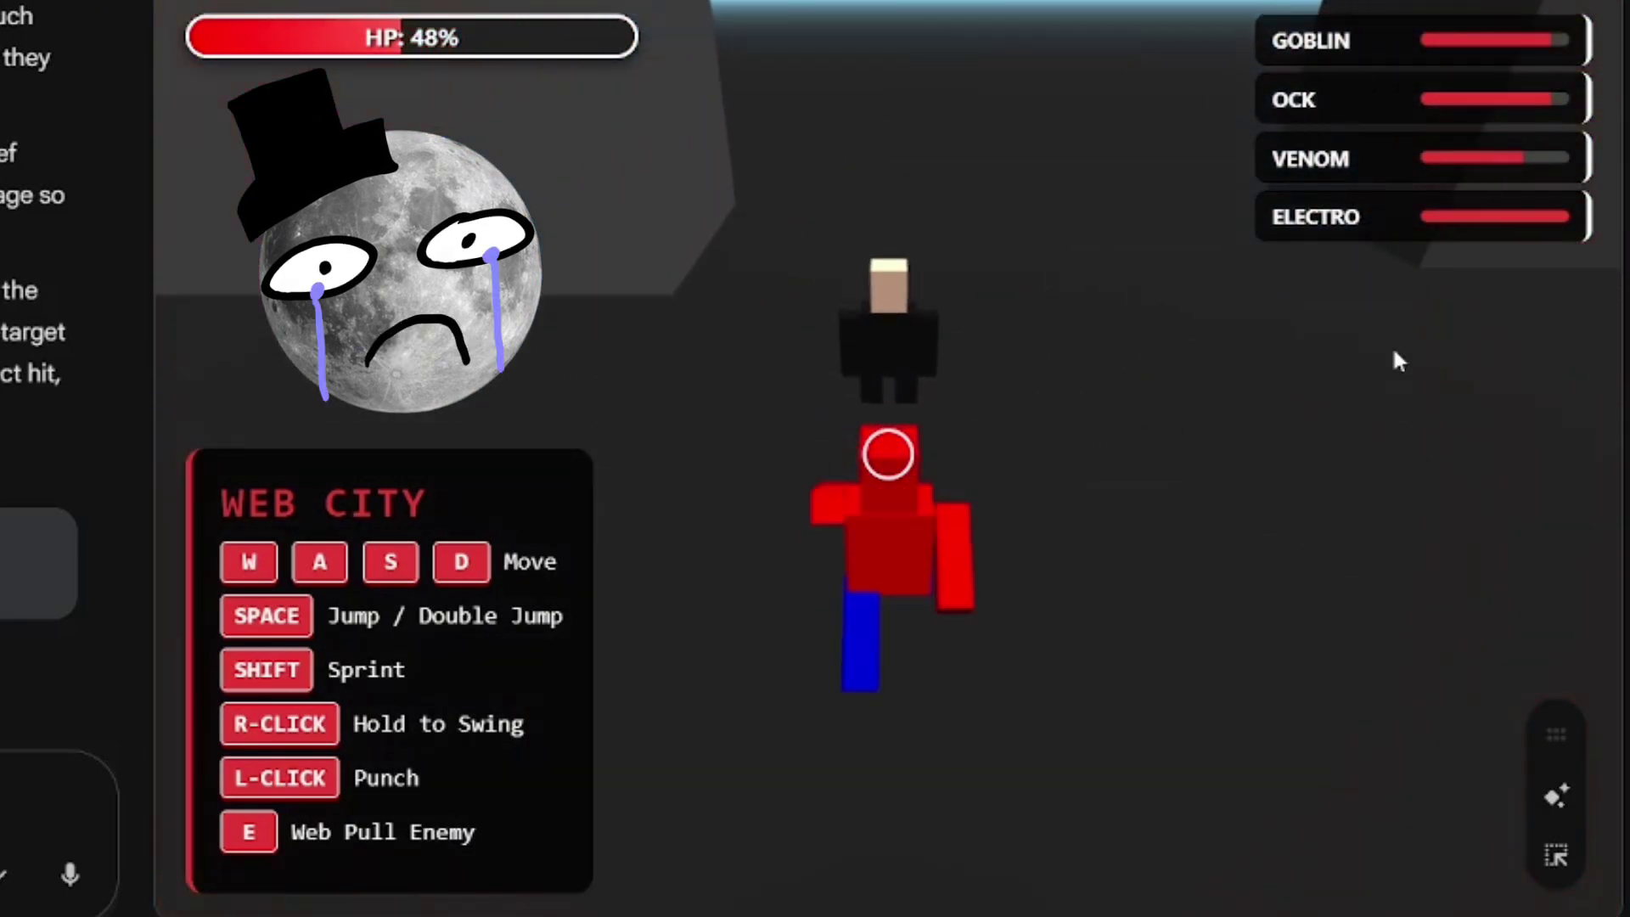
key("w")
left_click(989, 467)
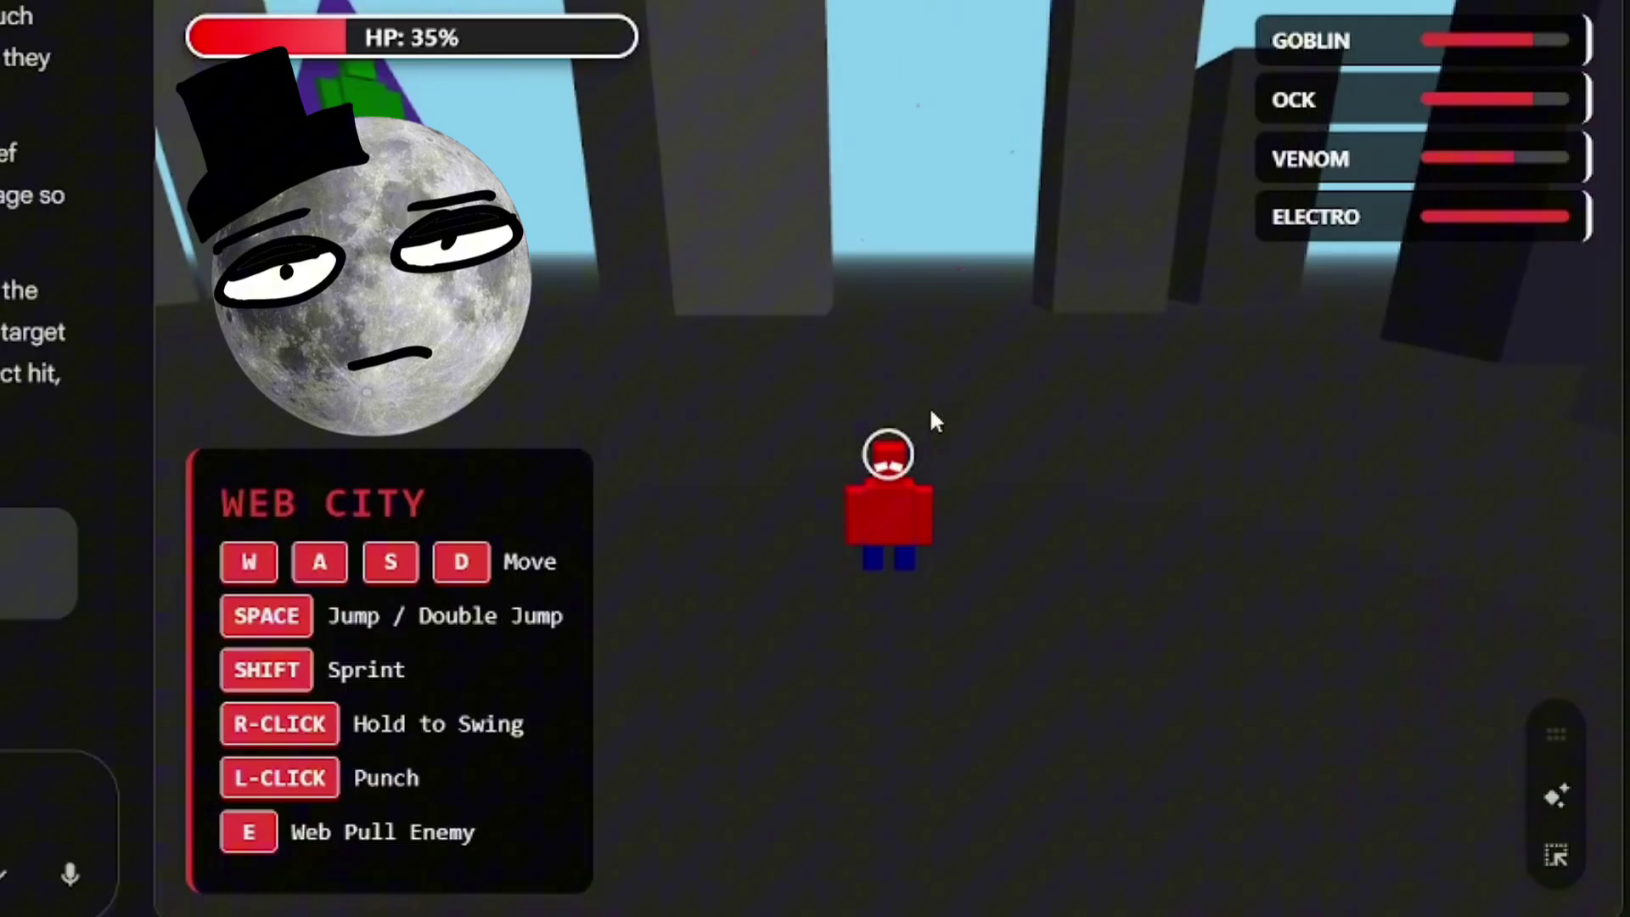
key("s")
left_click(928, 417)
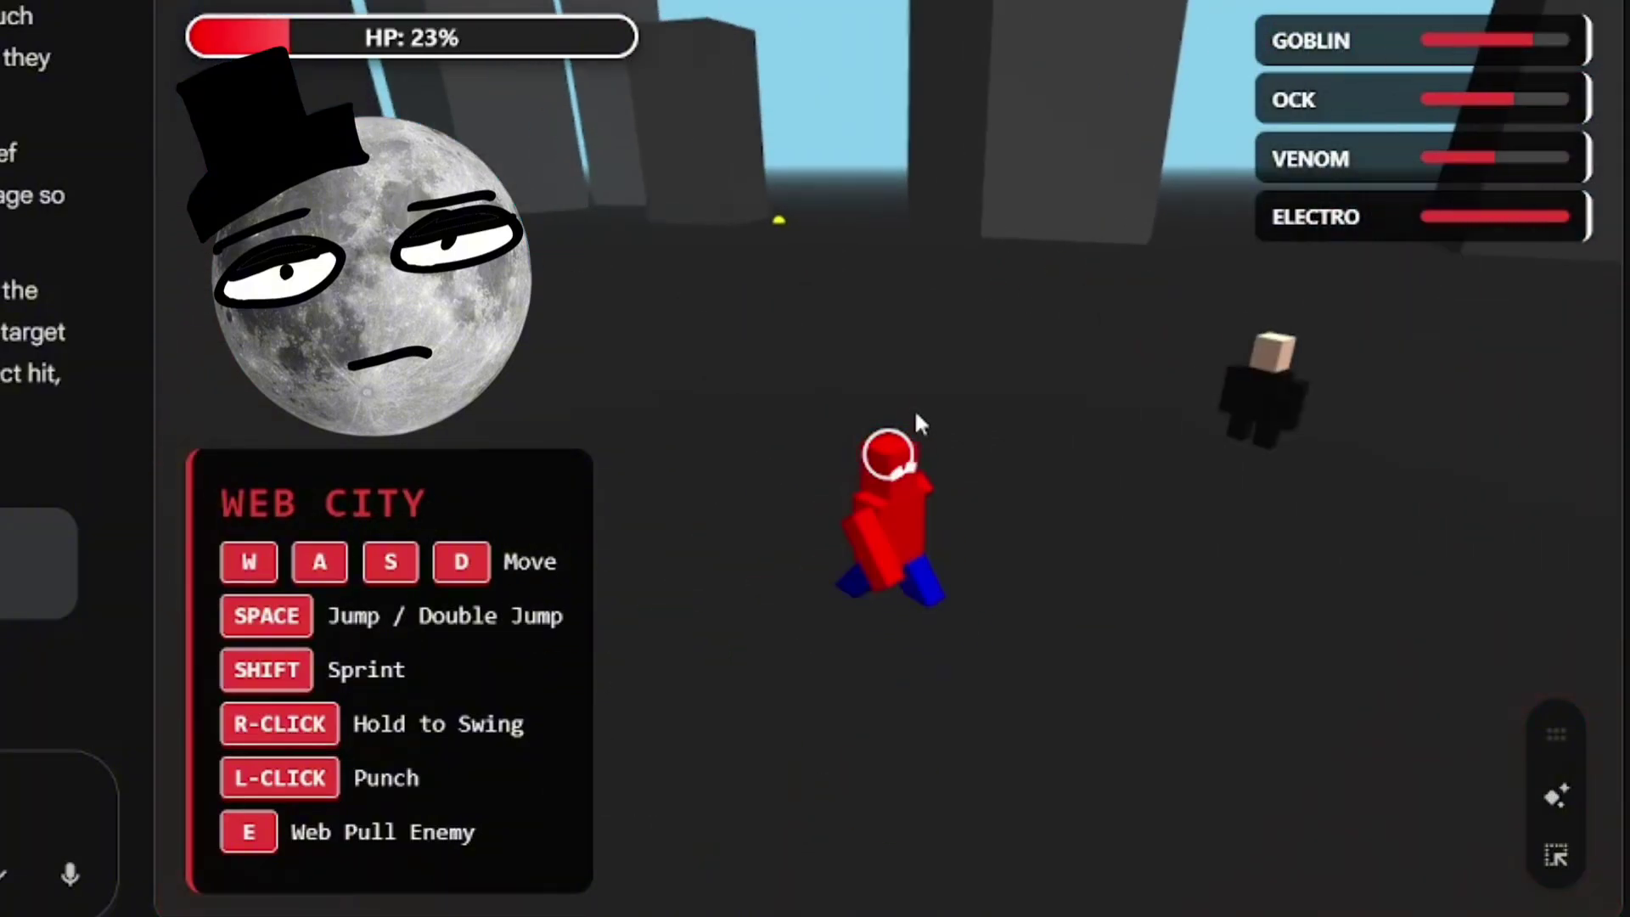
Step: Keep moving Spider-Man around Ock and Venom and punch them until both are defeated
key("w")
left_click(939, 404)
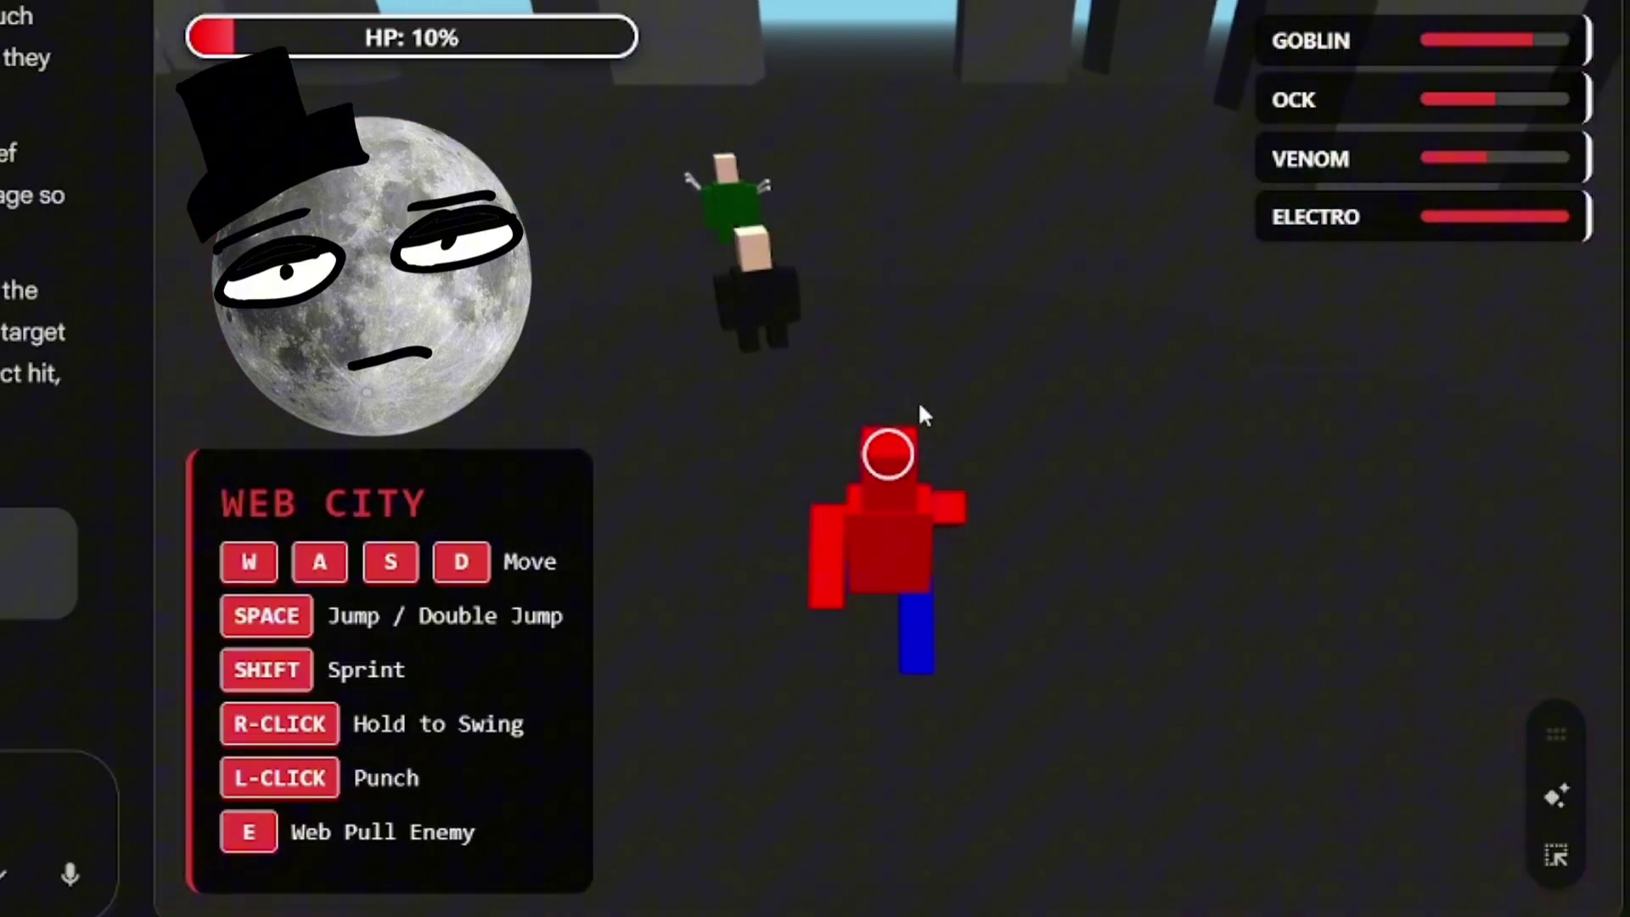
key("s")
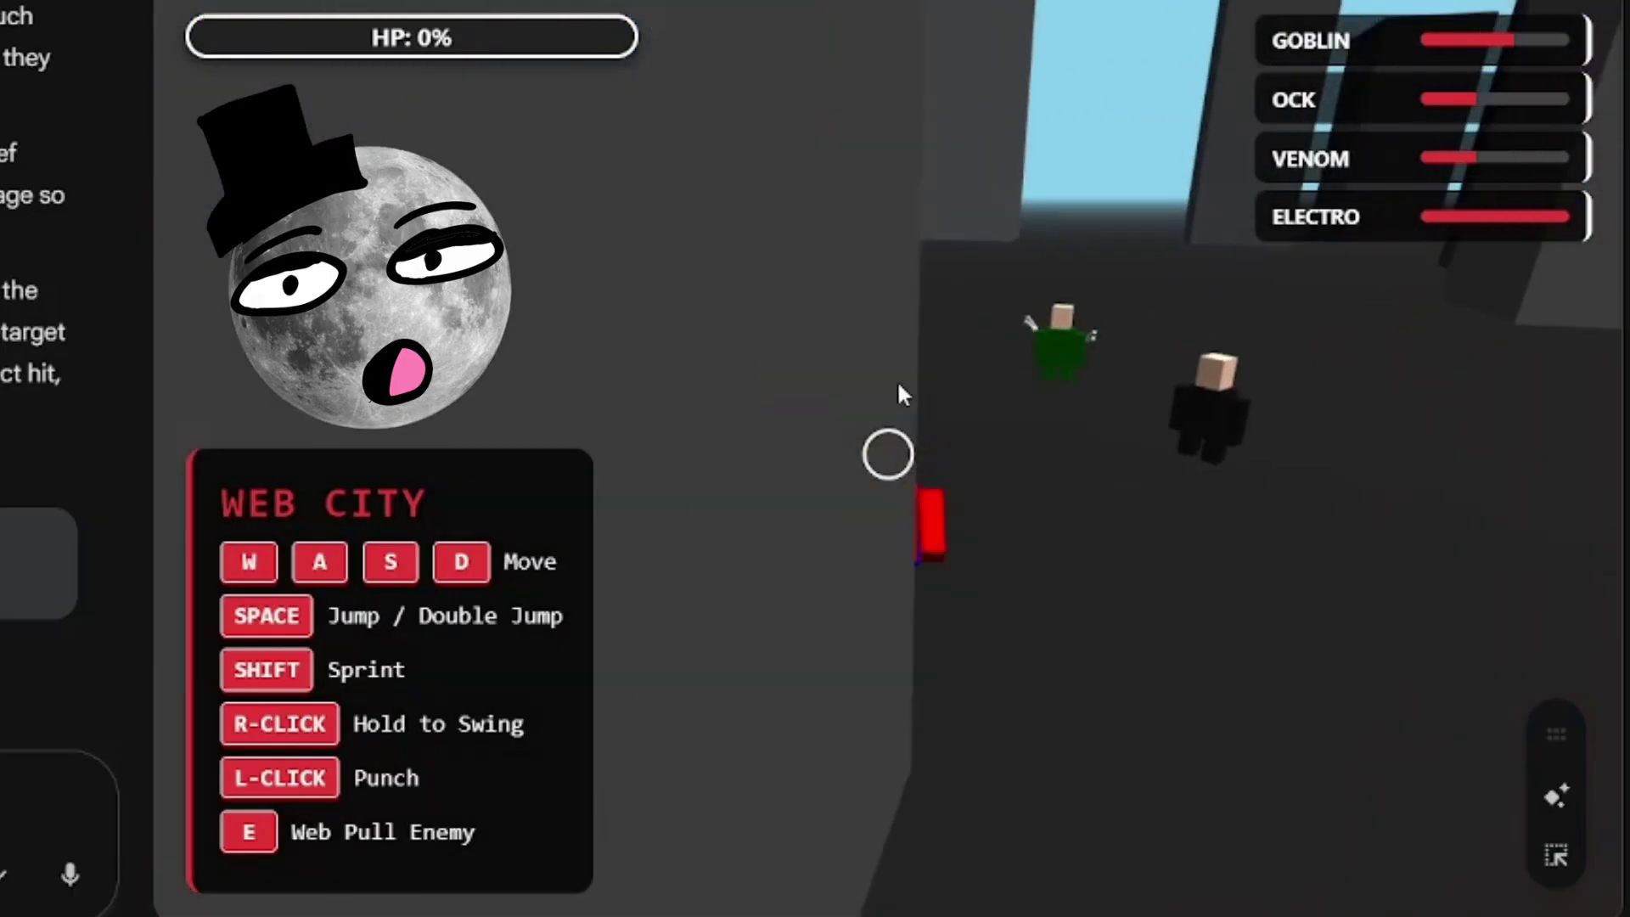
left_click(899, 380)
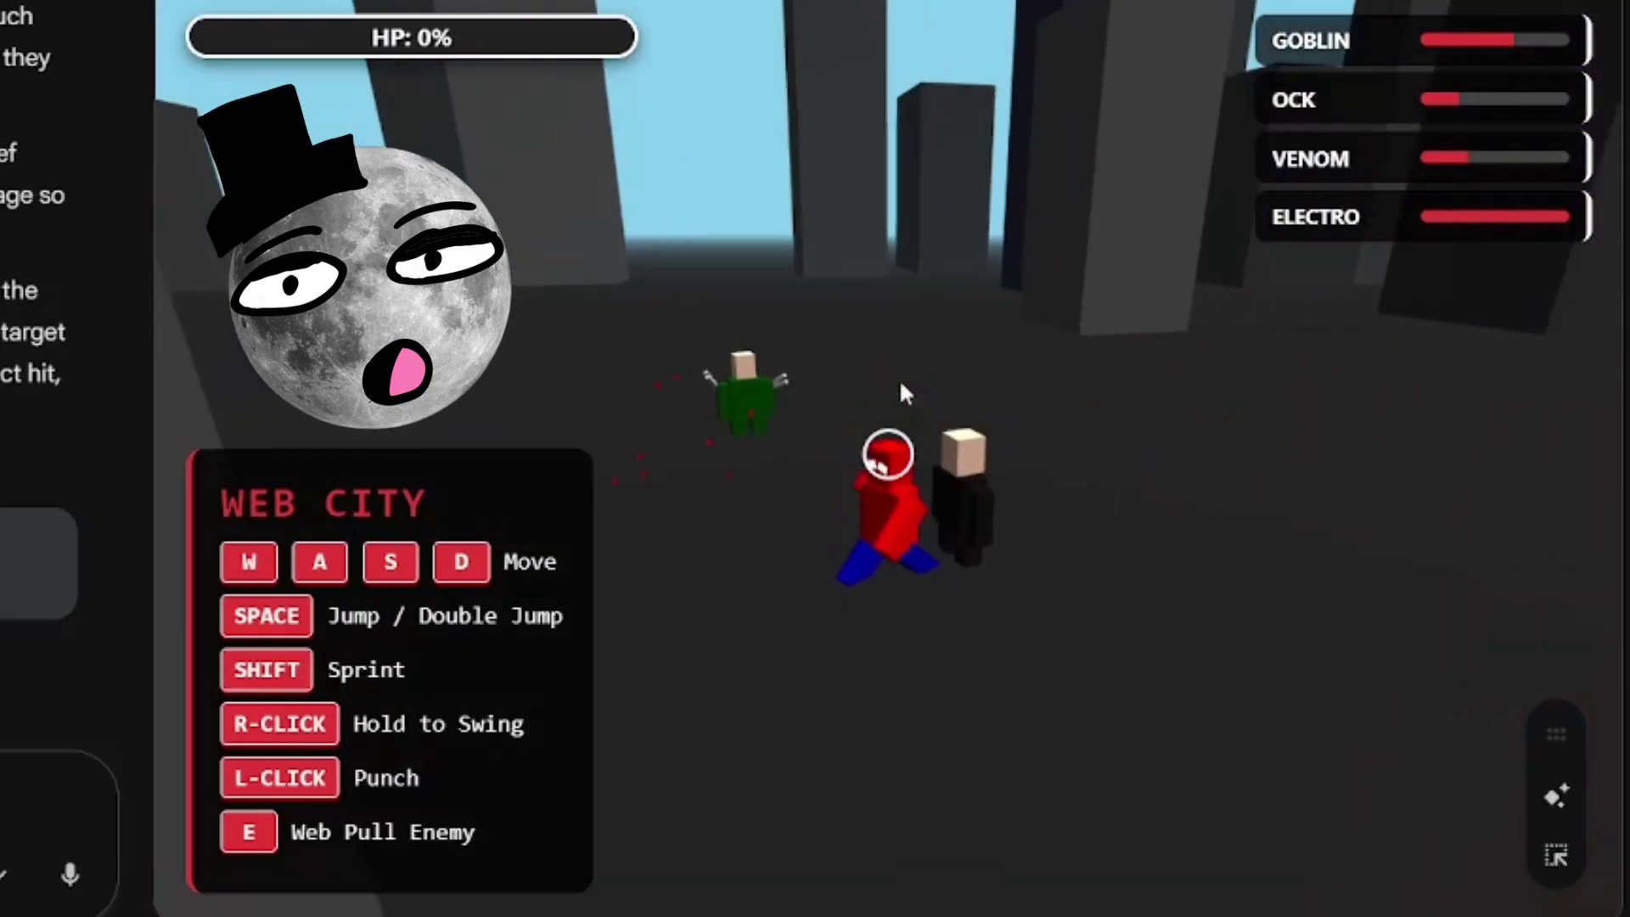
key("s")
left_click(876, 361)
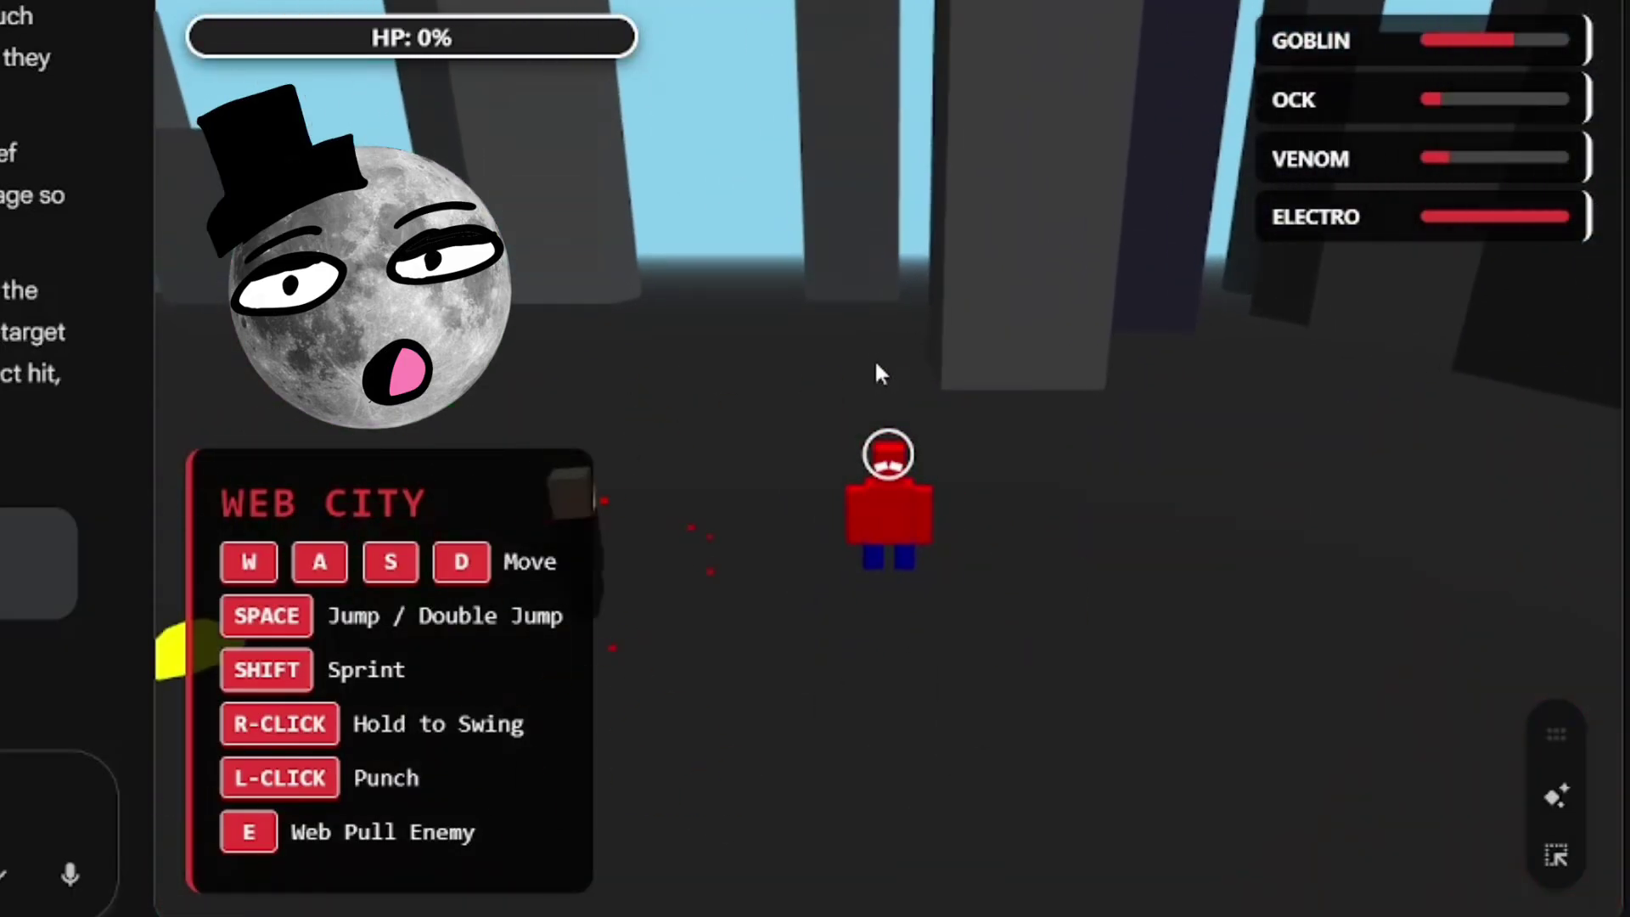
key("w")
left_click(873, 356)
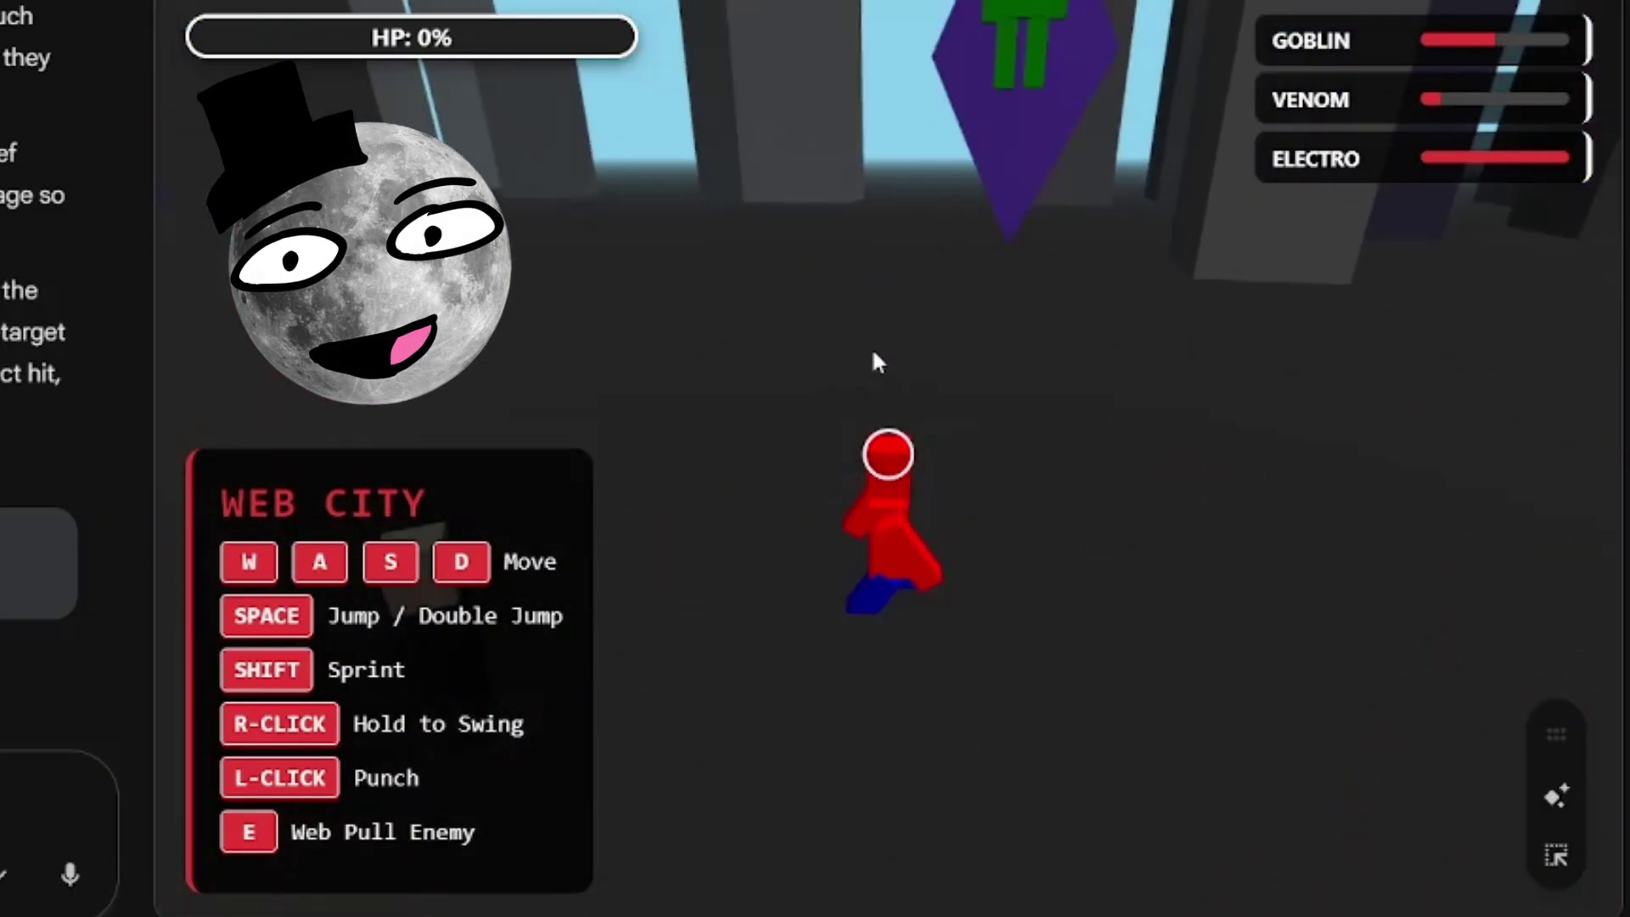
key("w")
left_click(875, 353)
left_click(878, 350)
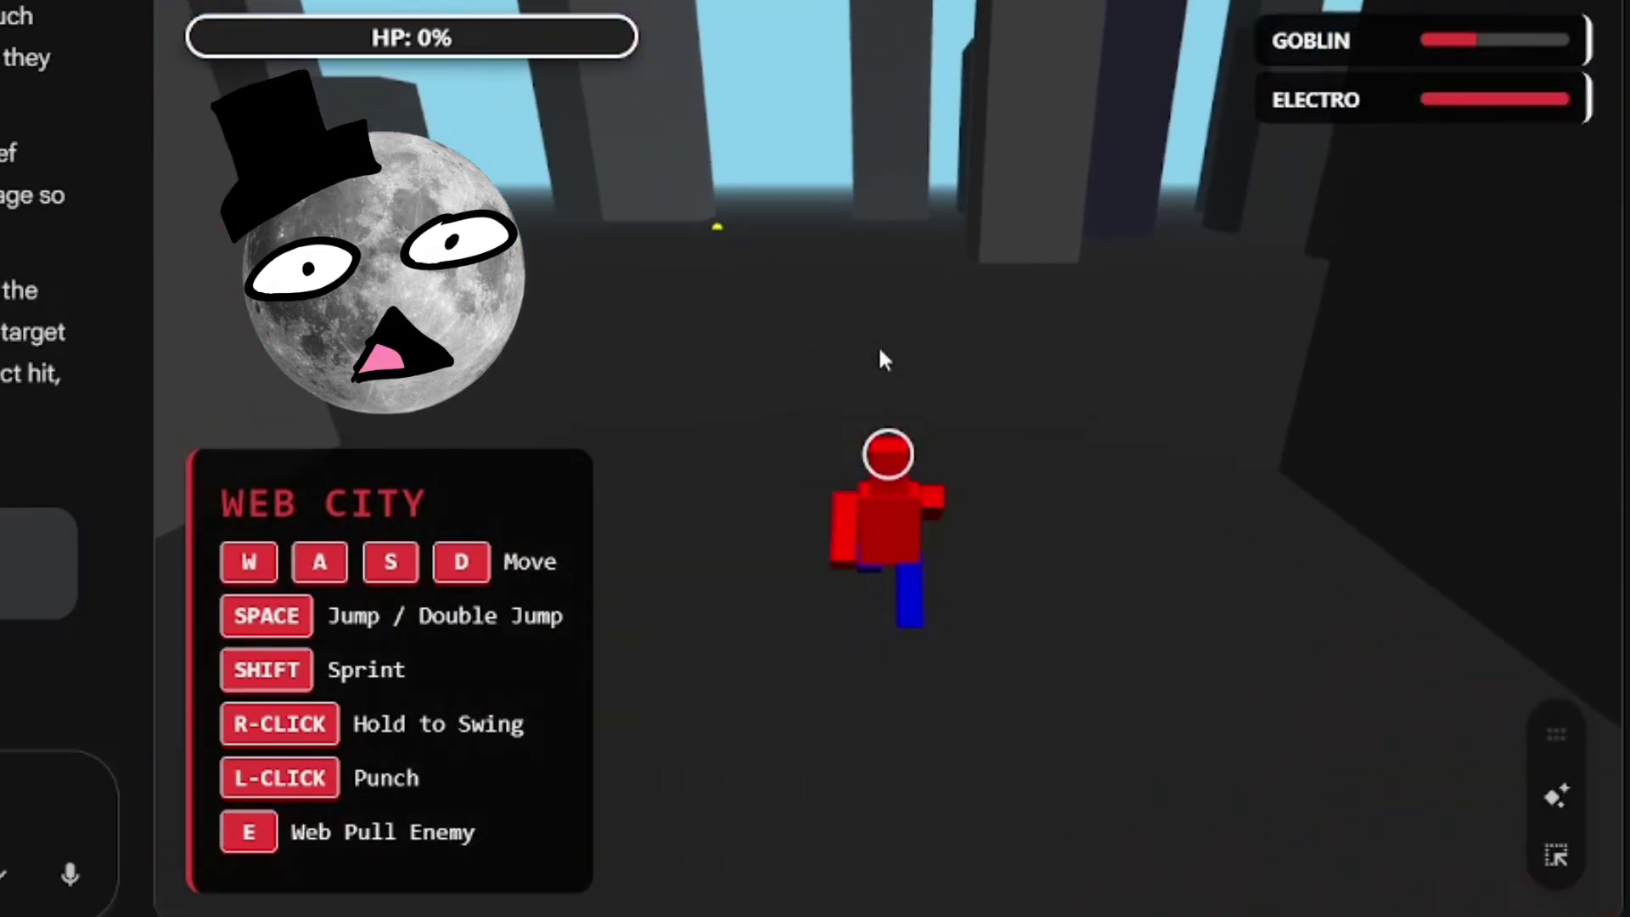
Step: Run Spider-Man toward the flying Goblin and test punching him
key("w")
key("d")
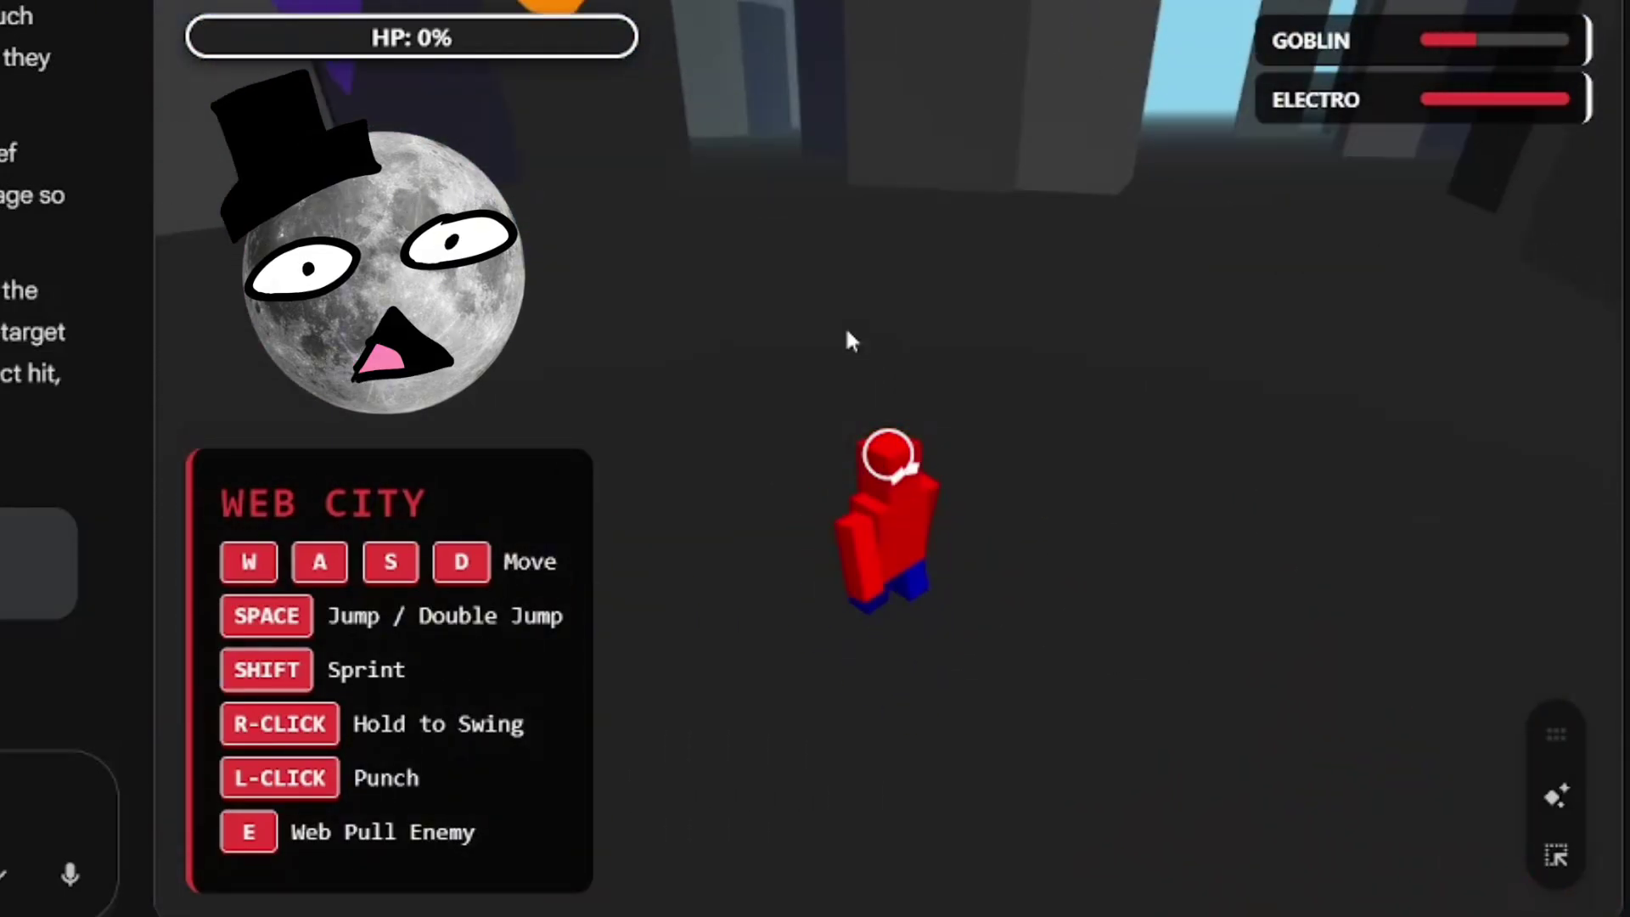
key("w")
left_click(1046, 343)
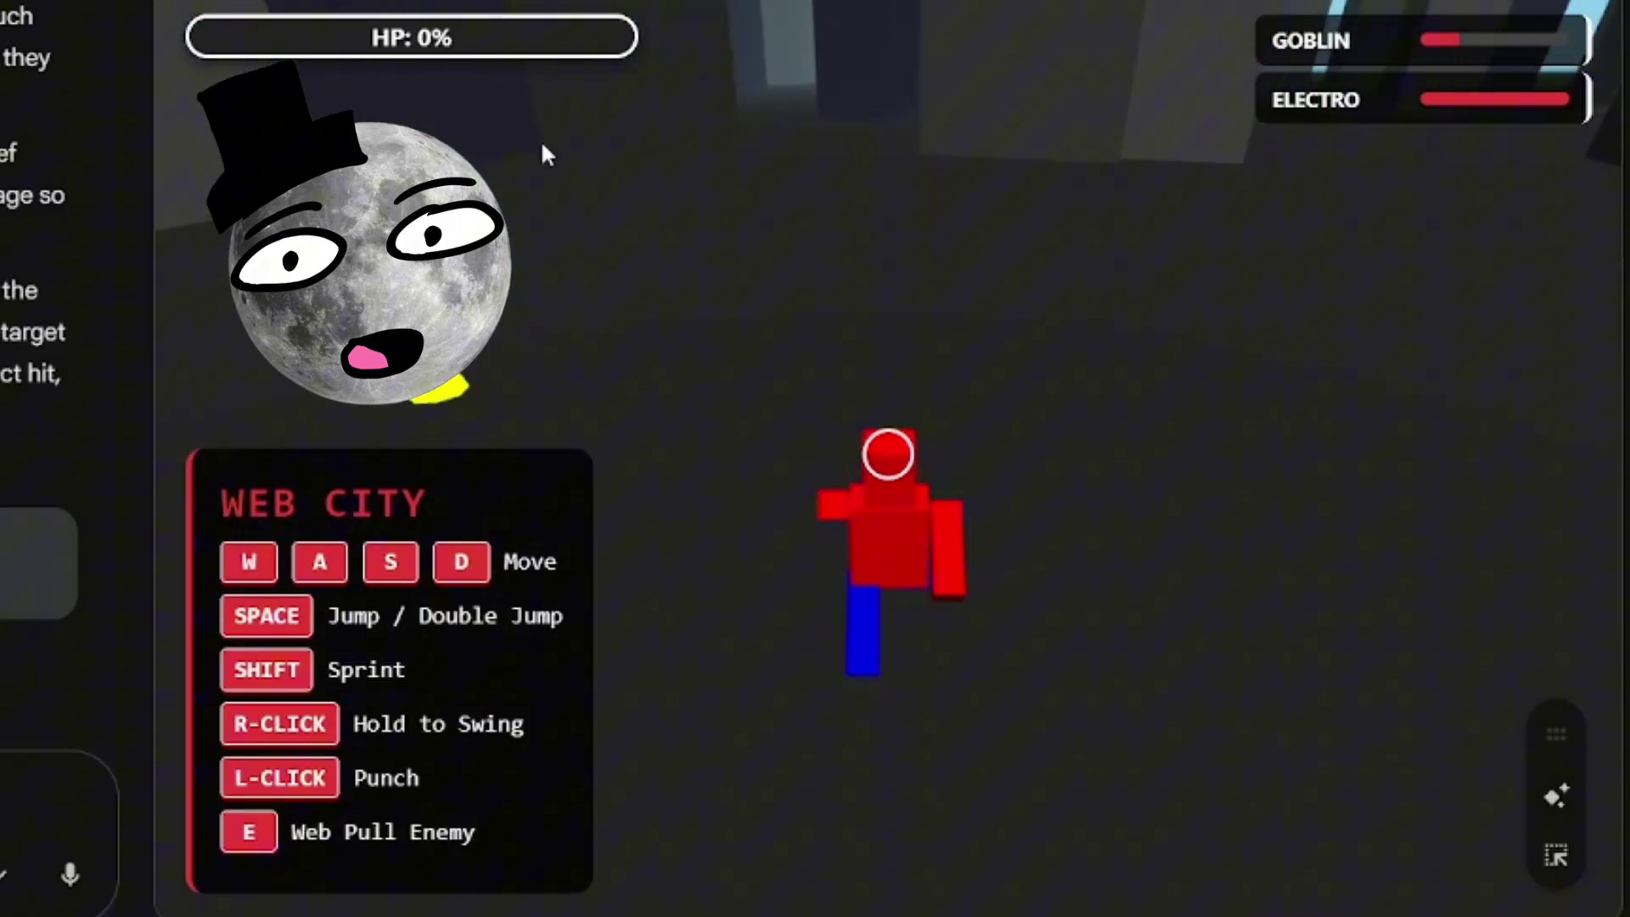
Step: Test Spider-Man's movement and the camera view between the buildings while Goblin and Electro remain
key("s")
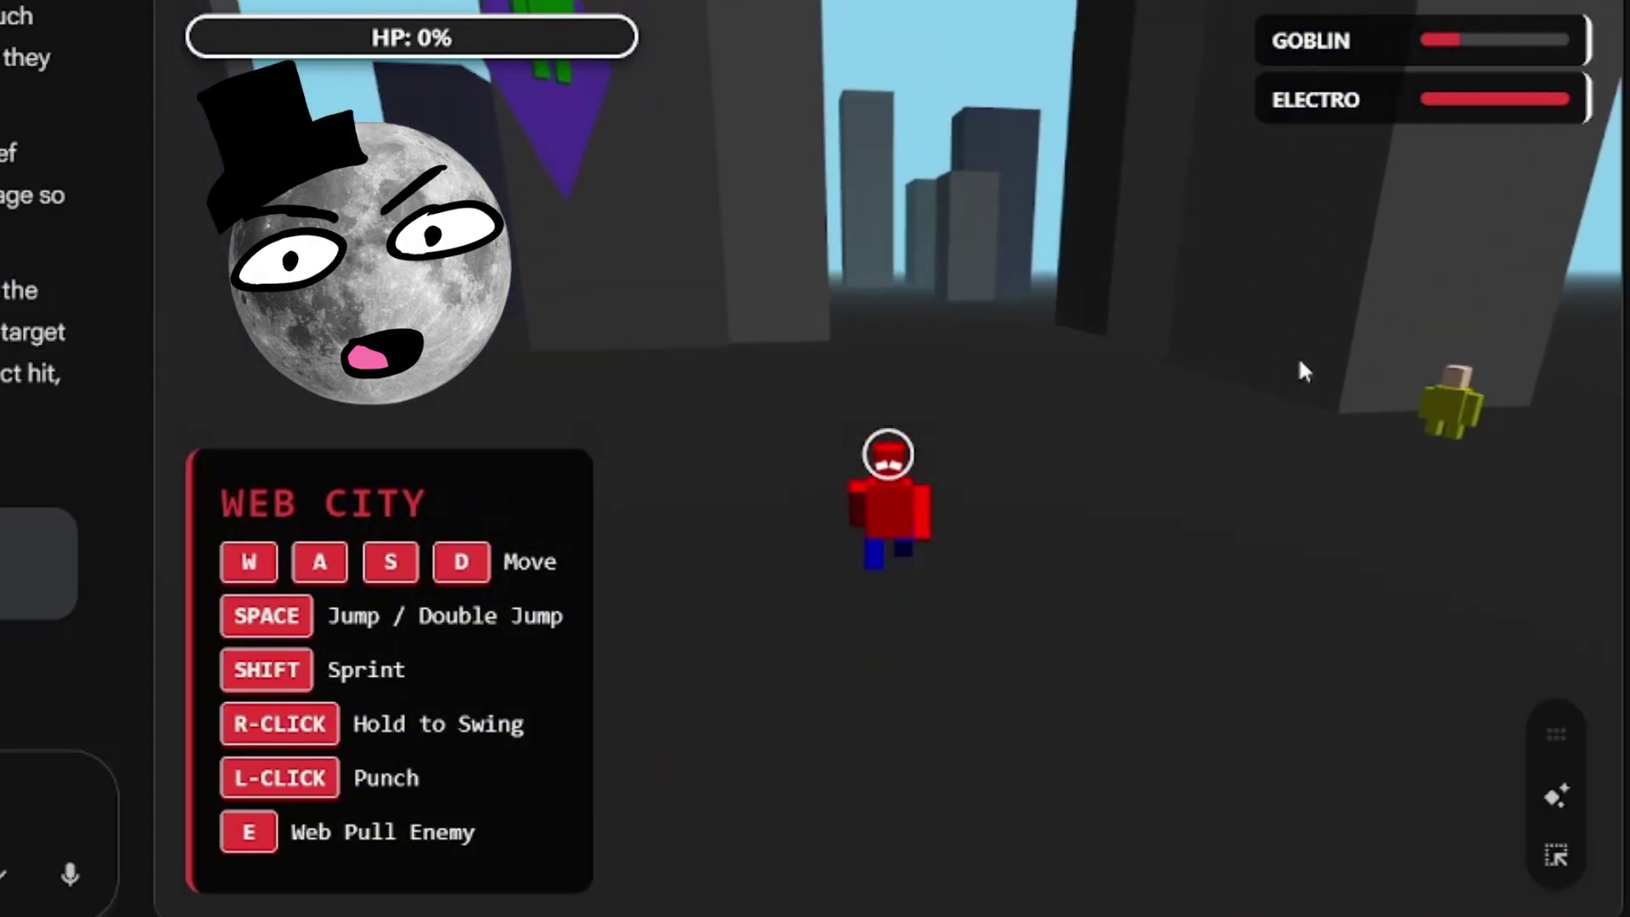
key("s")
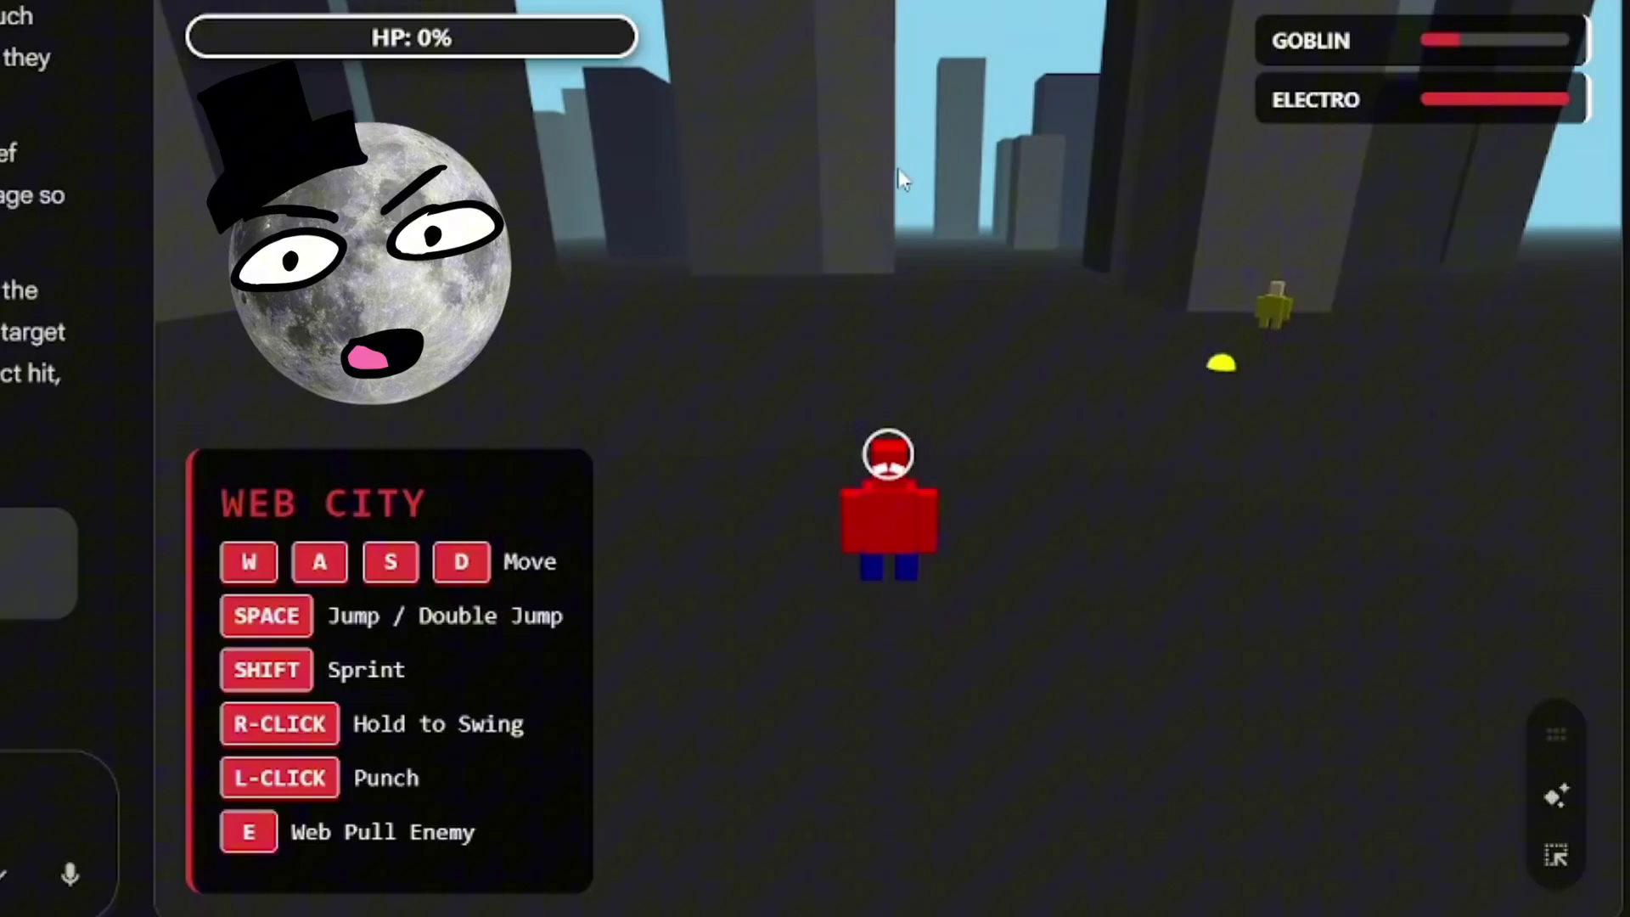
key("d")
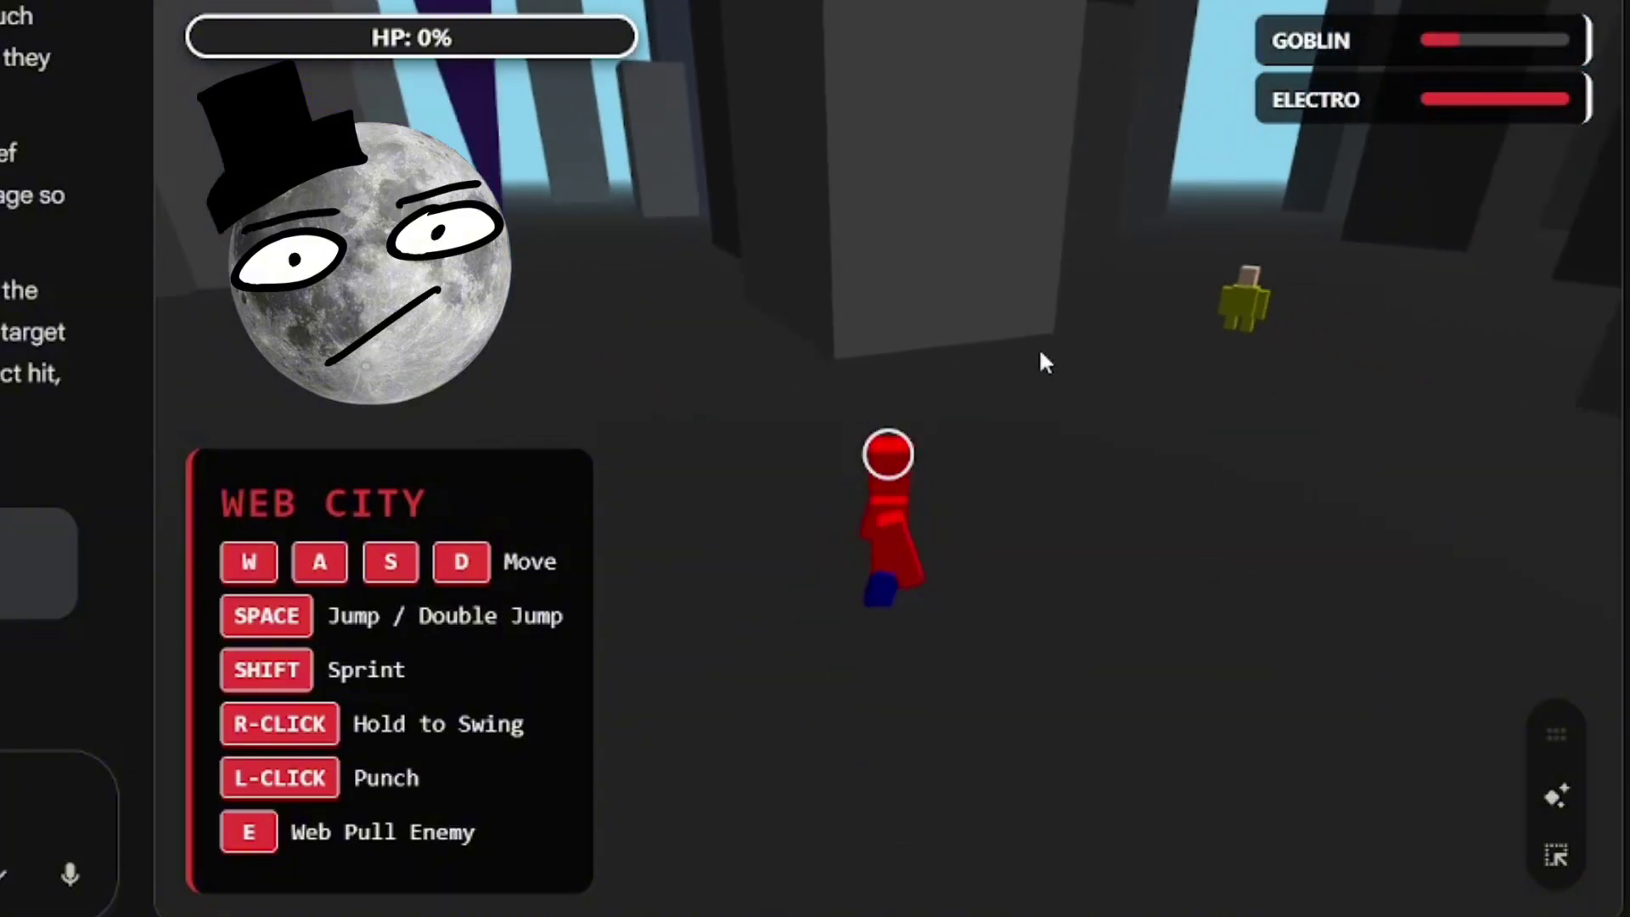
key("s")
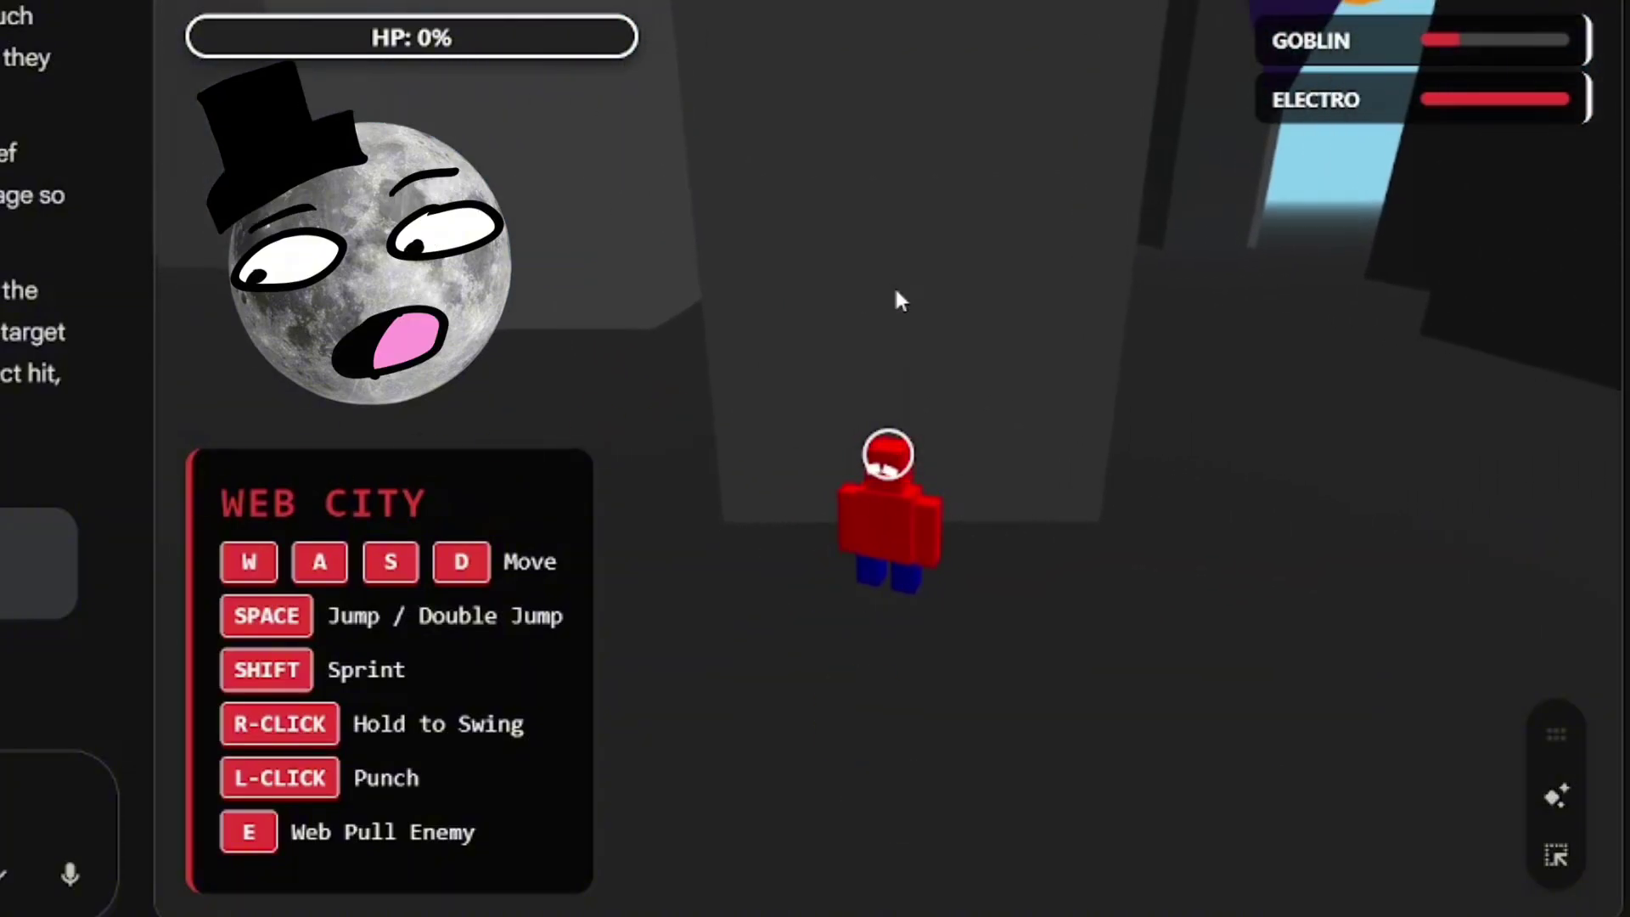
key("w")
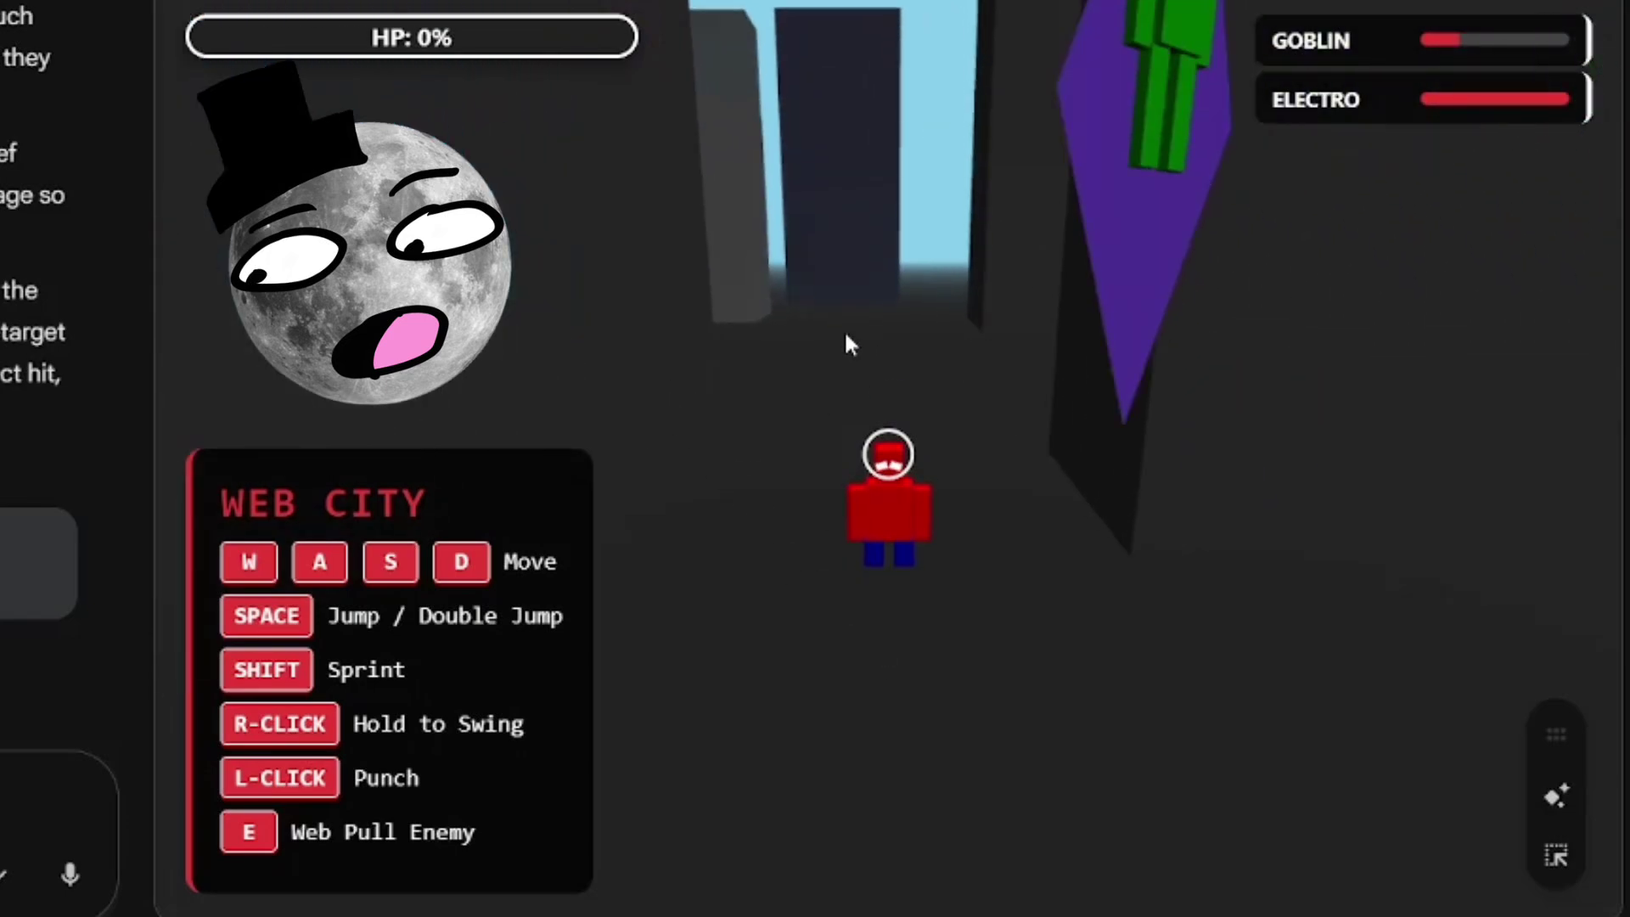
key("w")
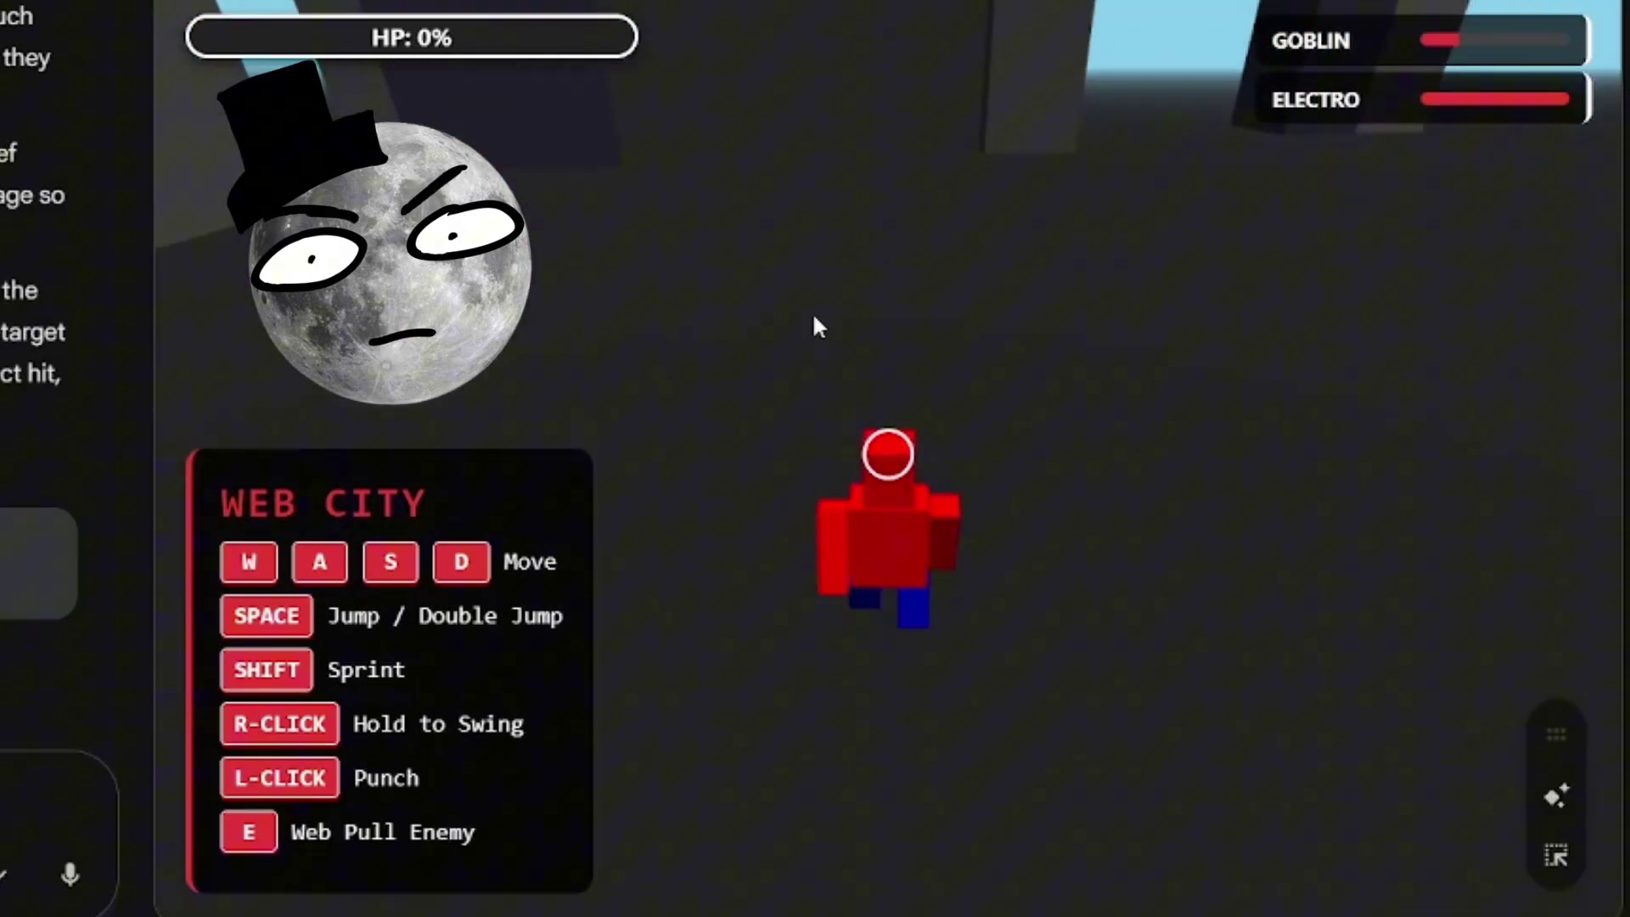
key("a")
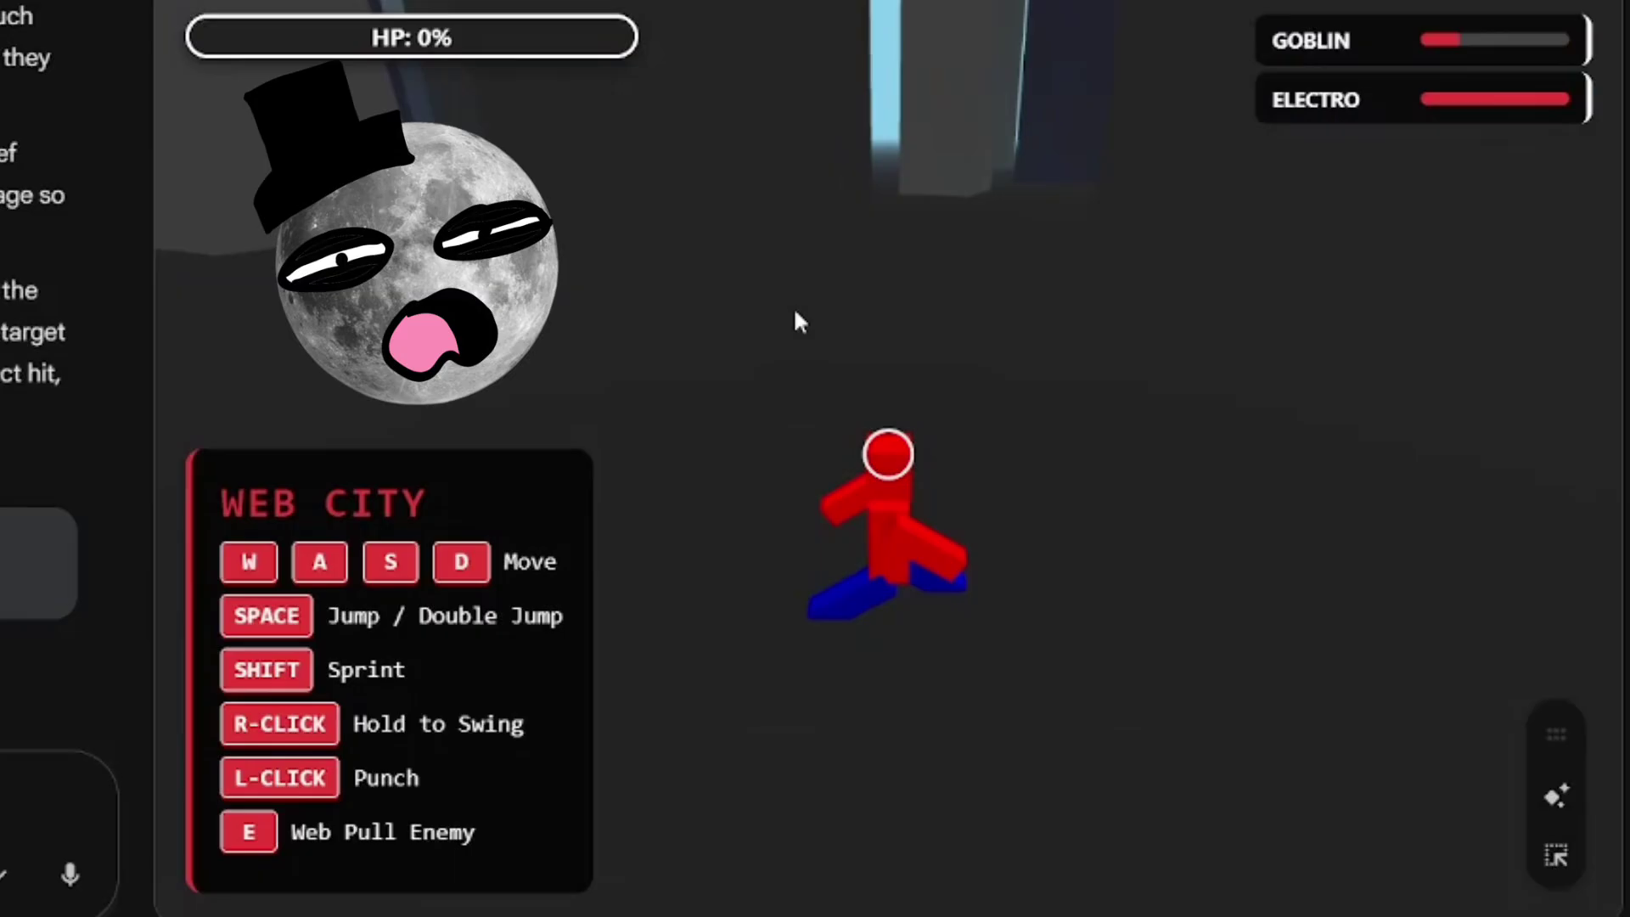
key("w")
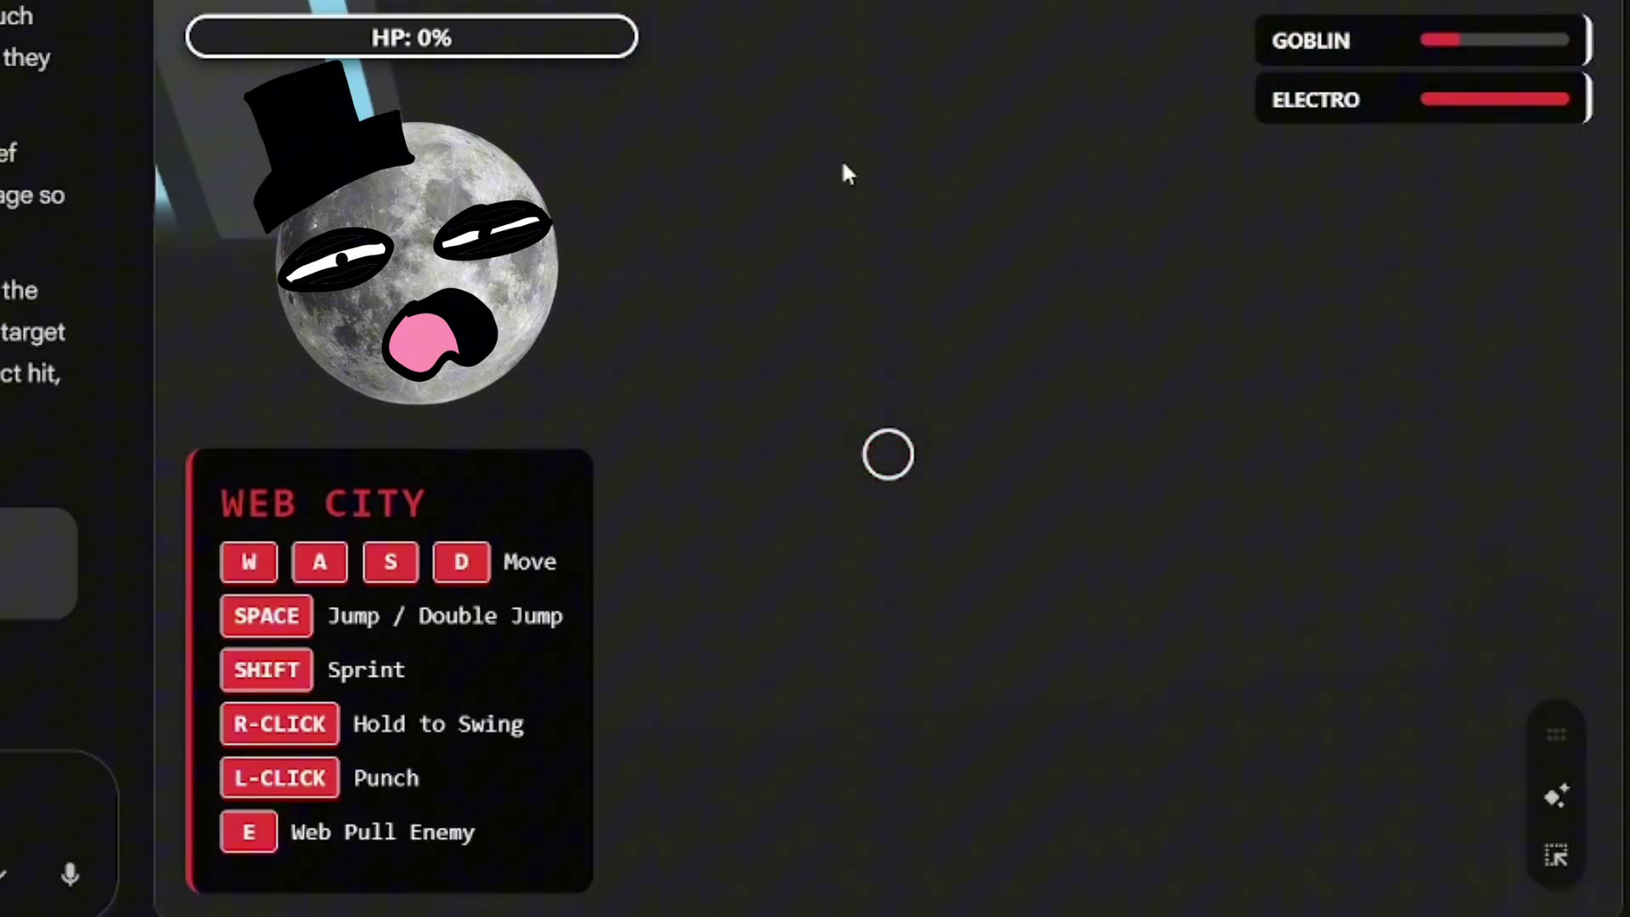
key("w")
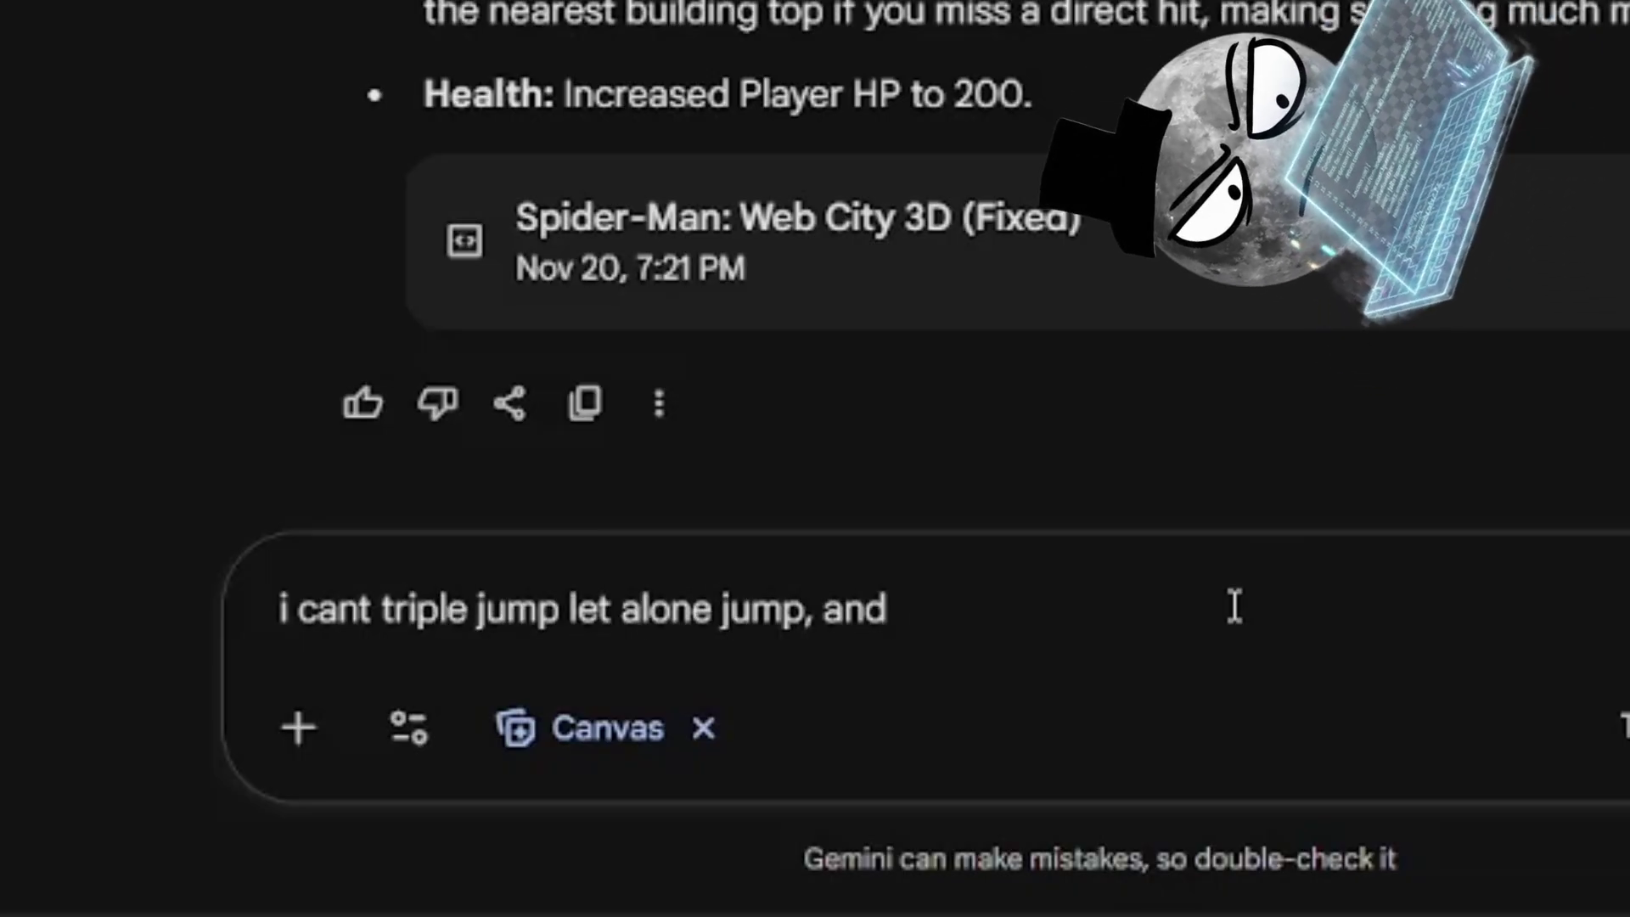
Step: Write a follow-up saying jumping fails and the camera perspective is stuck, asking to be able to move and shoot webs wherever wanted
type("amera perspective is s")
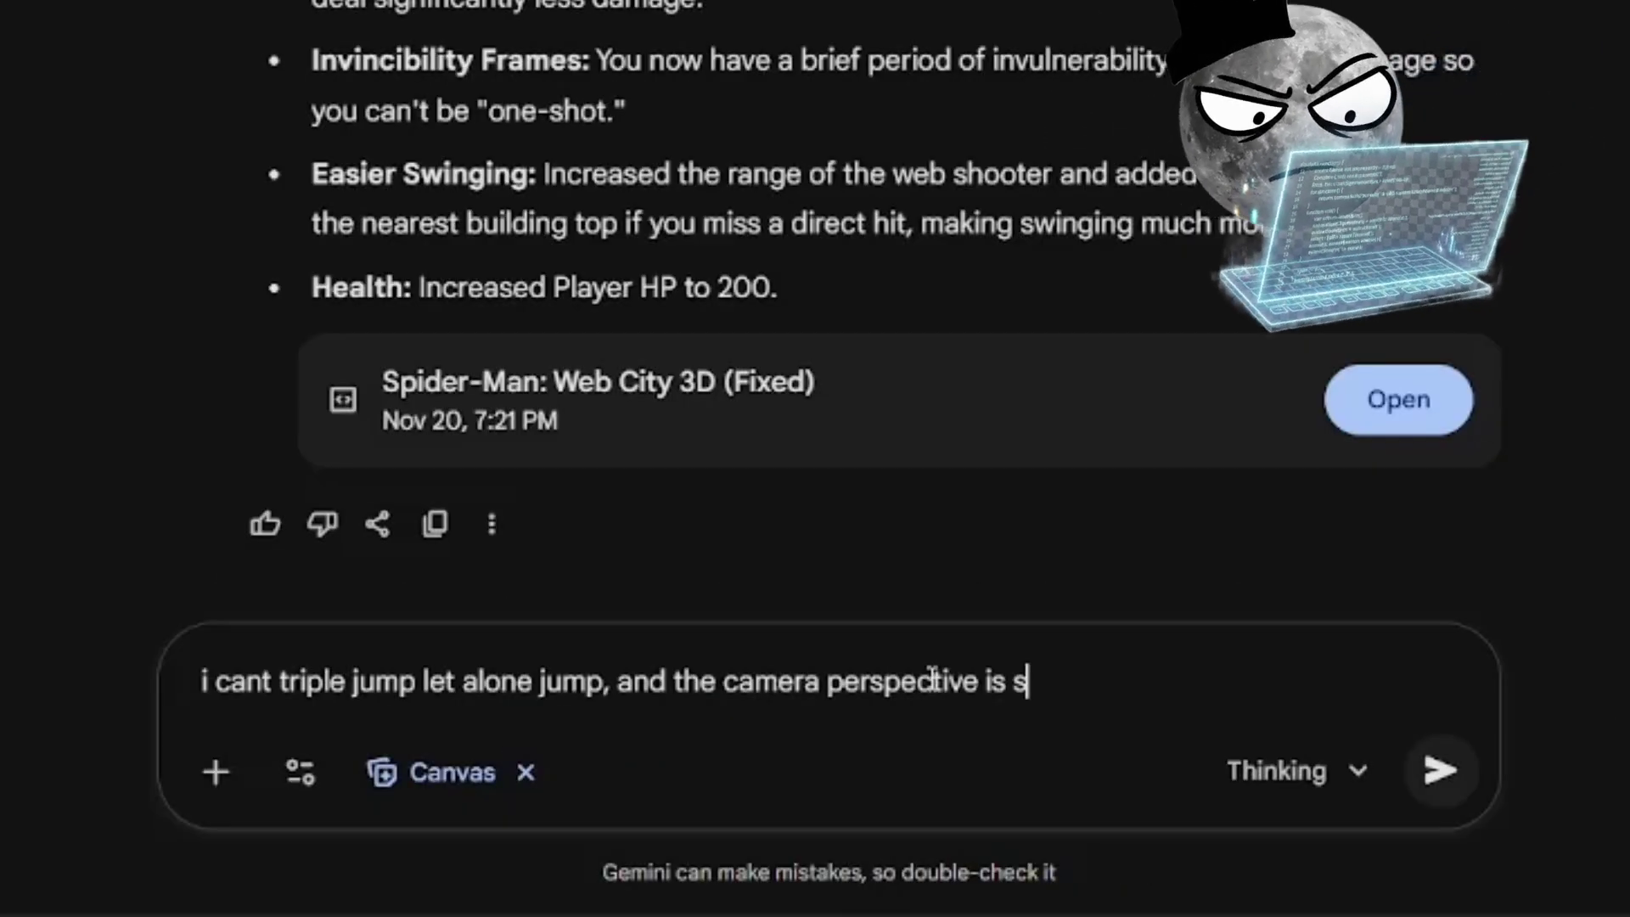
type("tuck. i need to be able to move so i c")
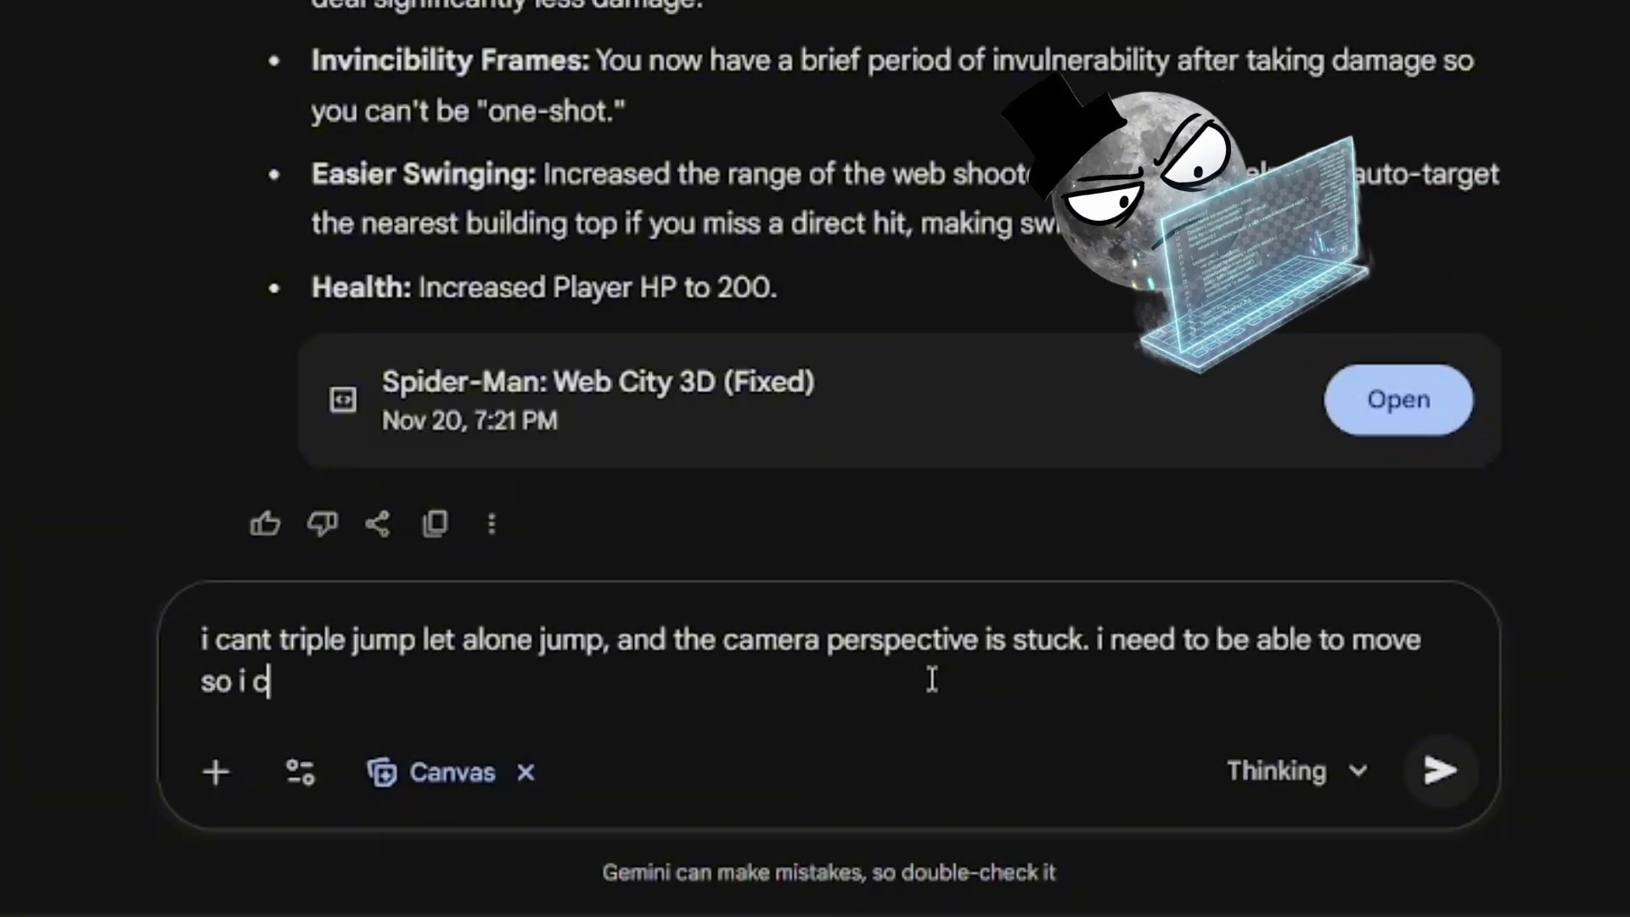
type("an shoot my webs wherever i want.")
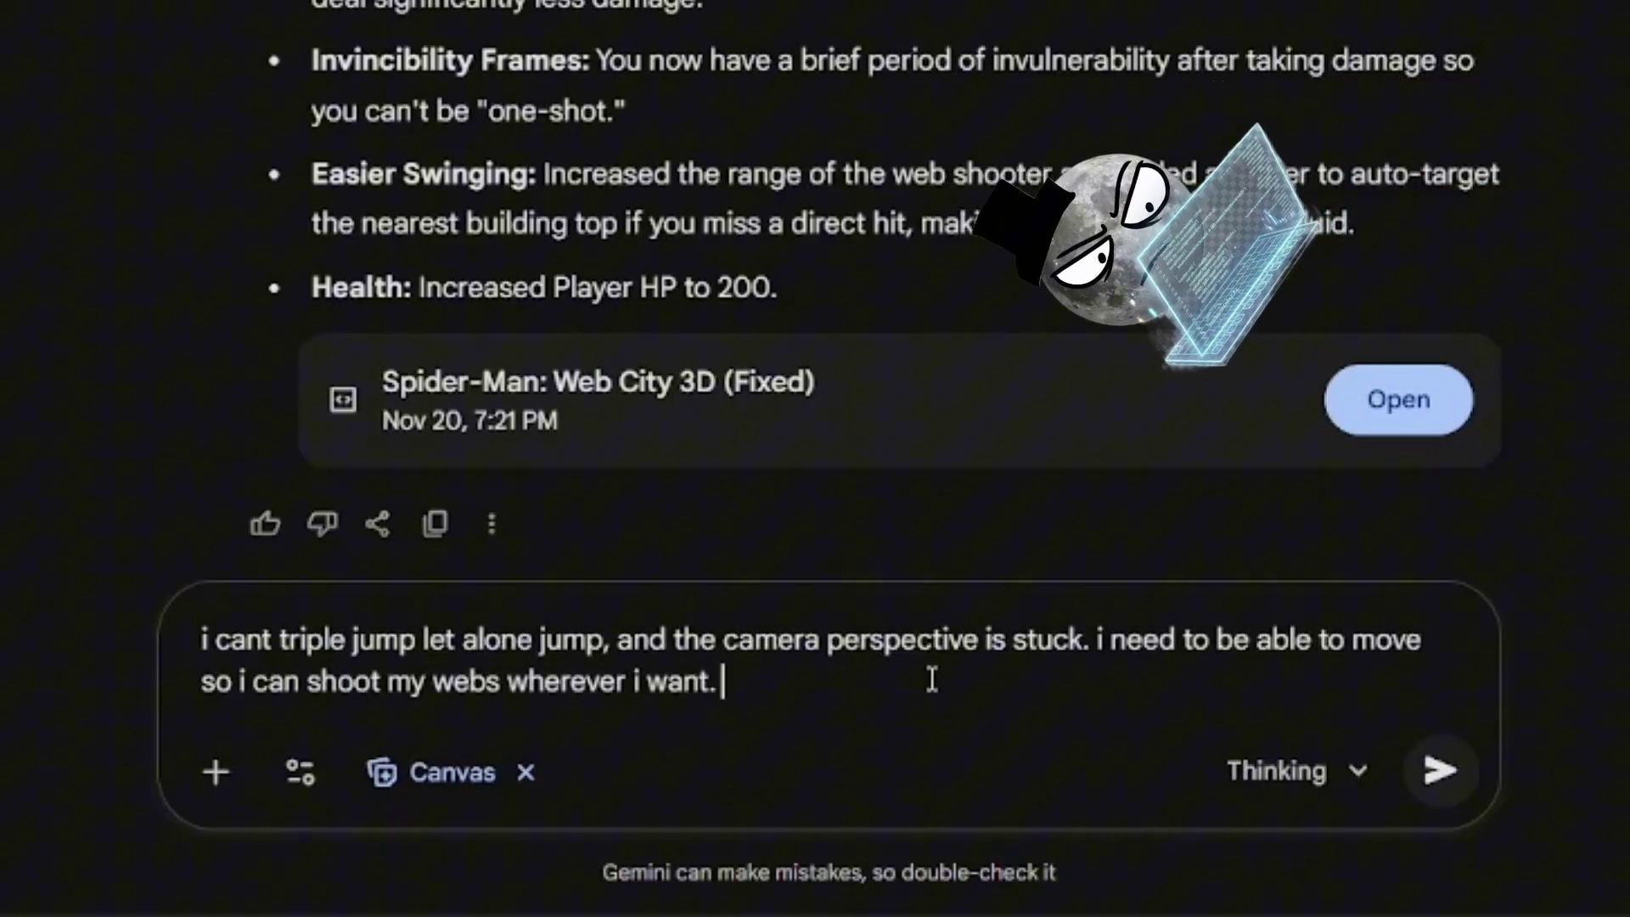
Step: Add a request for an animation that makes it clear the enemies are taking damage, and send the prompt
type("i also cannot te")
key("BackSpace")
key("BackSpace")
key("BackSpace")
key("BackSpace")
key("BackSpace")
key("BackSpace")
key("BackSpace")
key("BackSpace")
key("BackSpace")
type("want a")
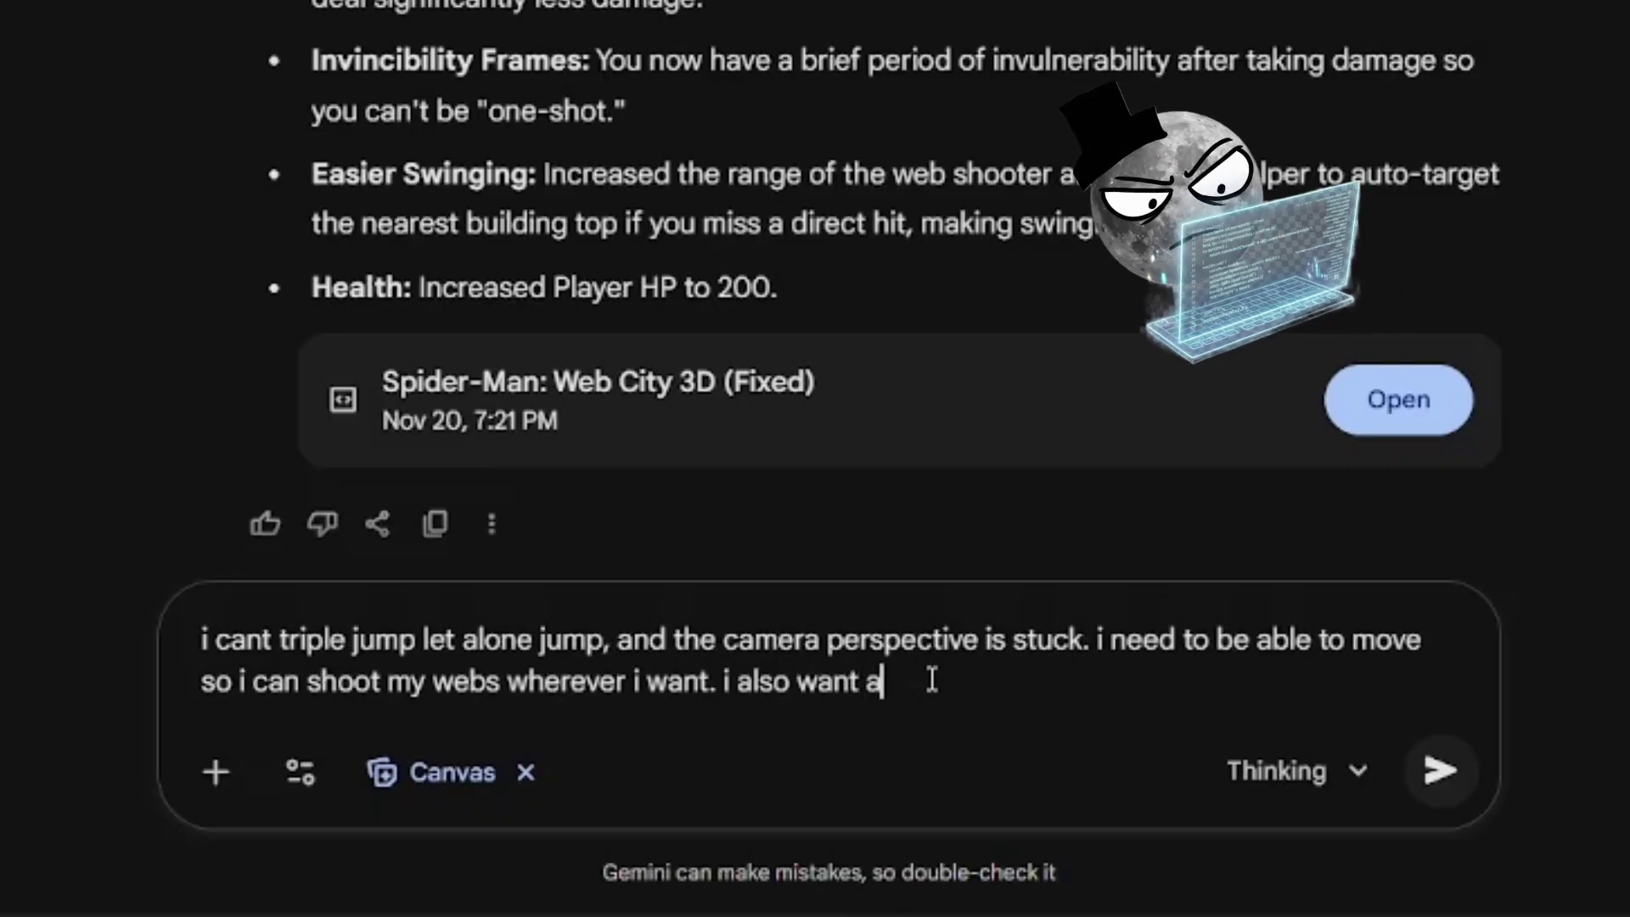
type("n animation so it is clear the enemies ar")
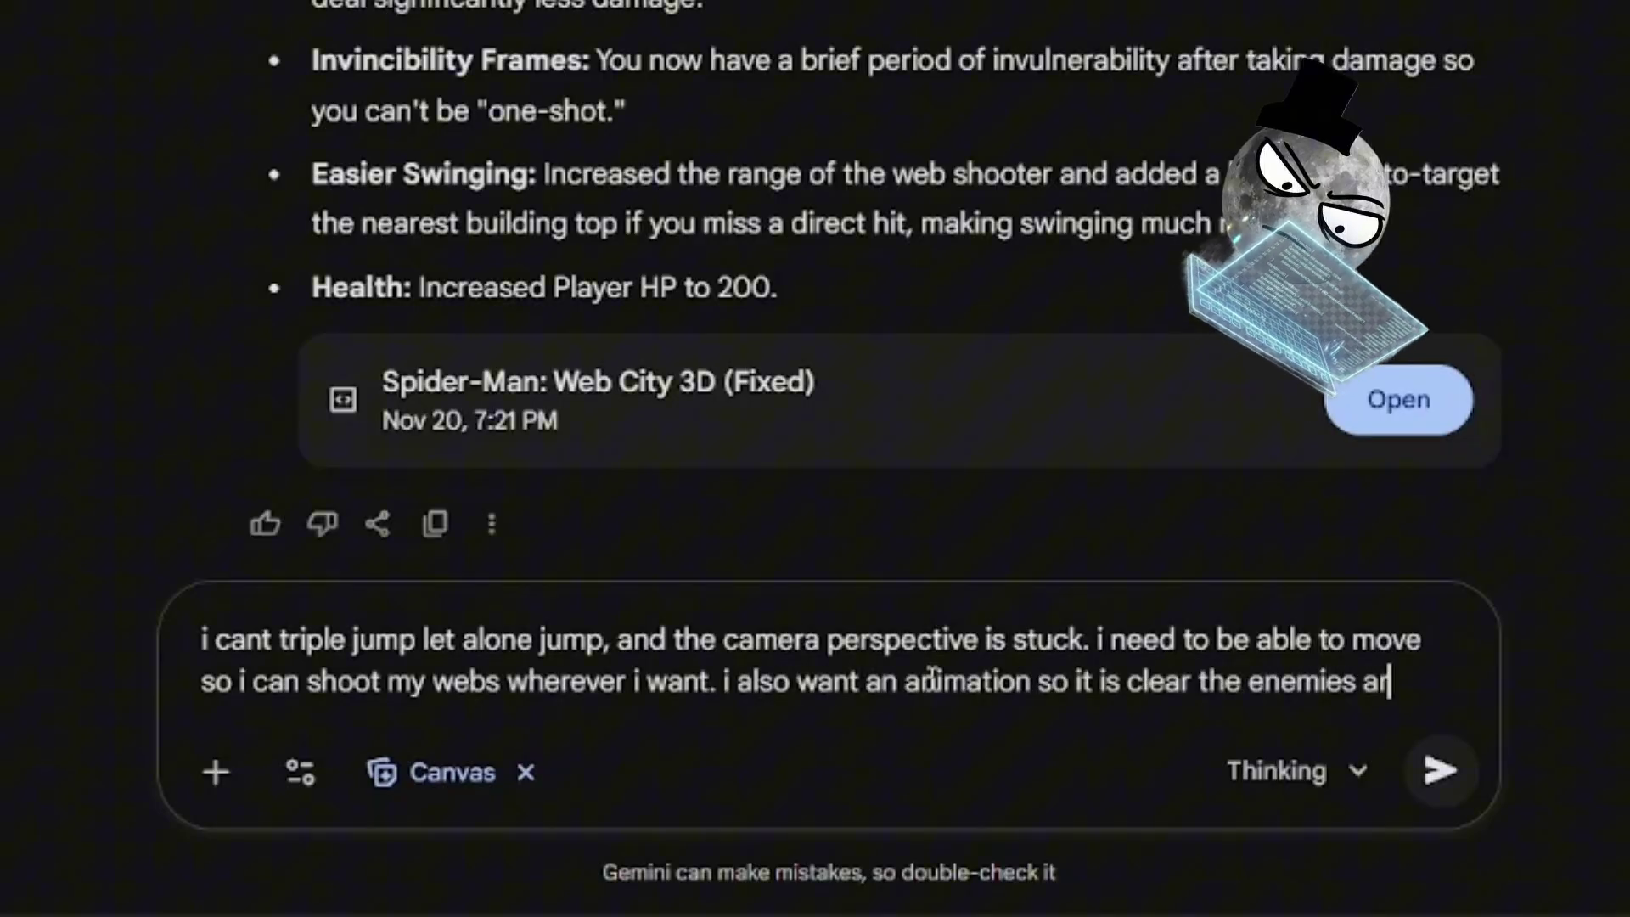
type("e taking damage.")
key("Return")
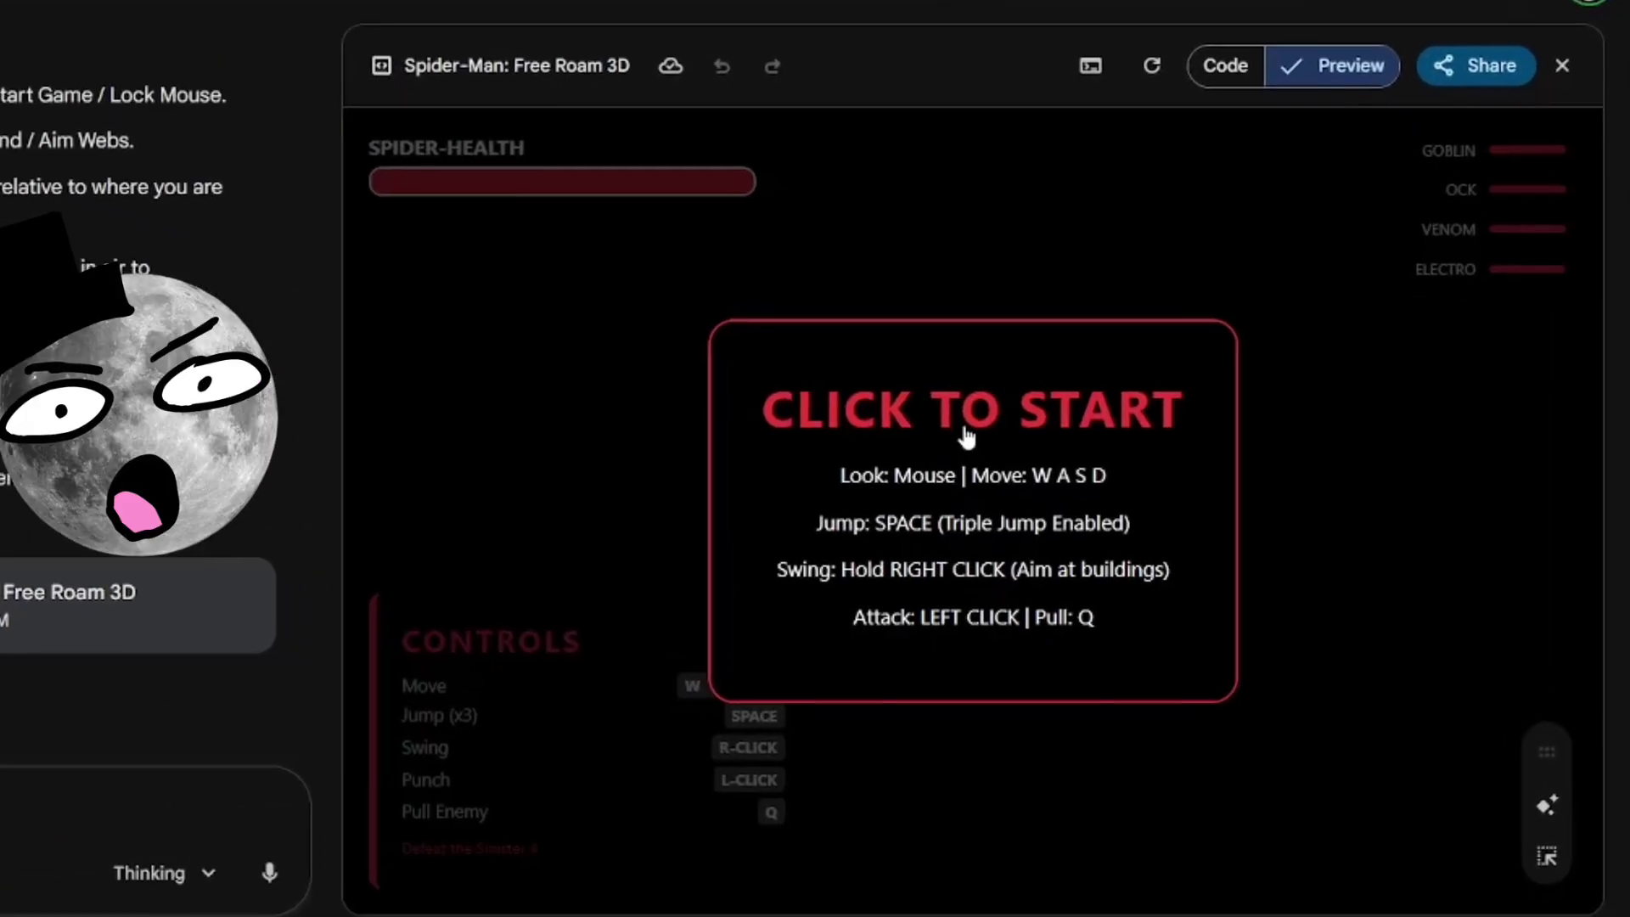
Step: Start the Spider-Man: Free Roam 3D preview and test running and multiple jumps
triple_click(1266, 487)
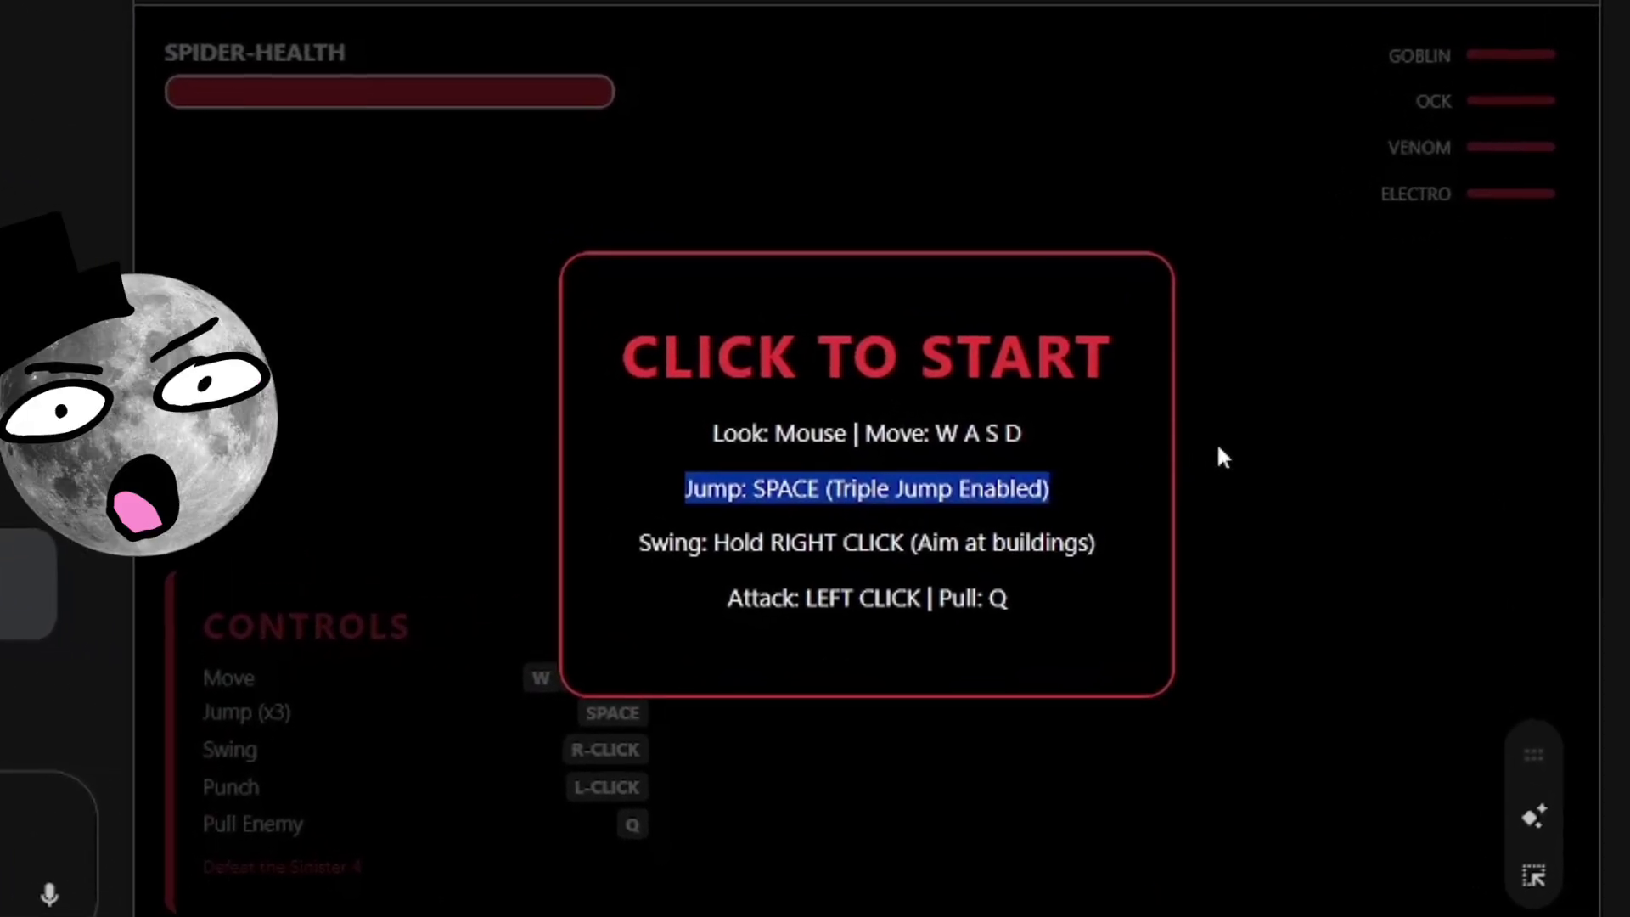
left_click(1220, 449)
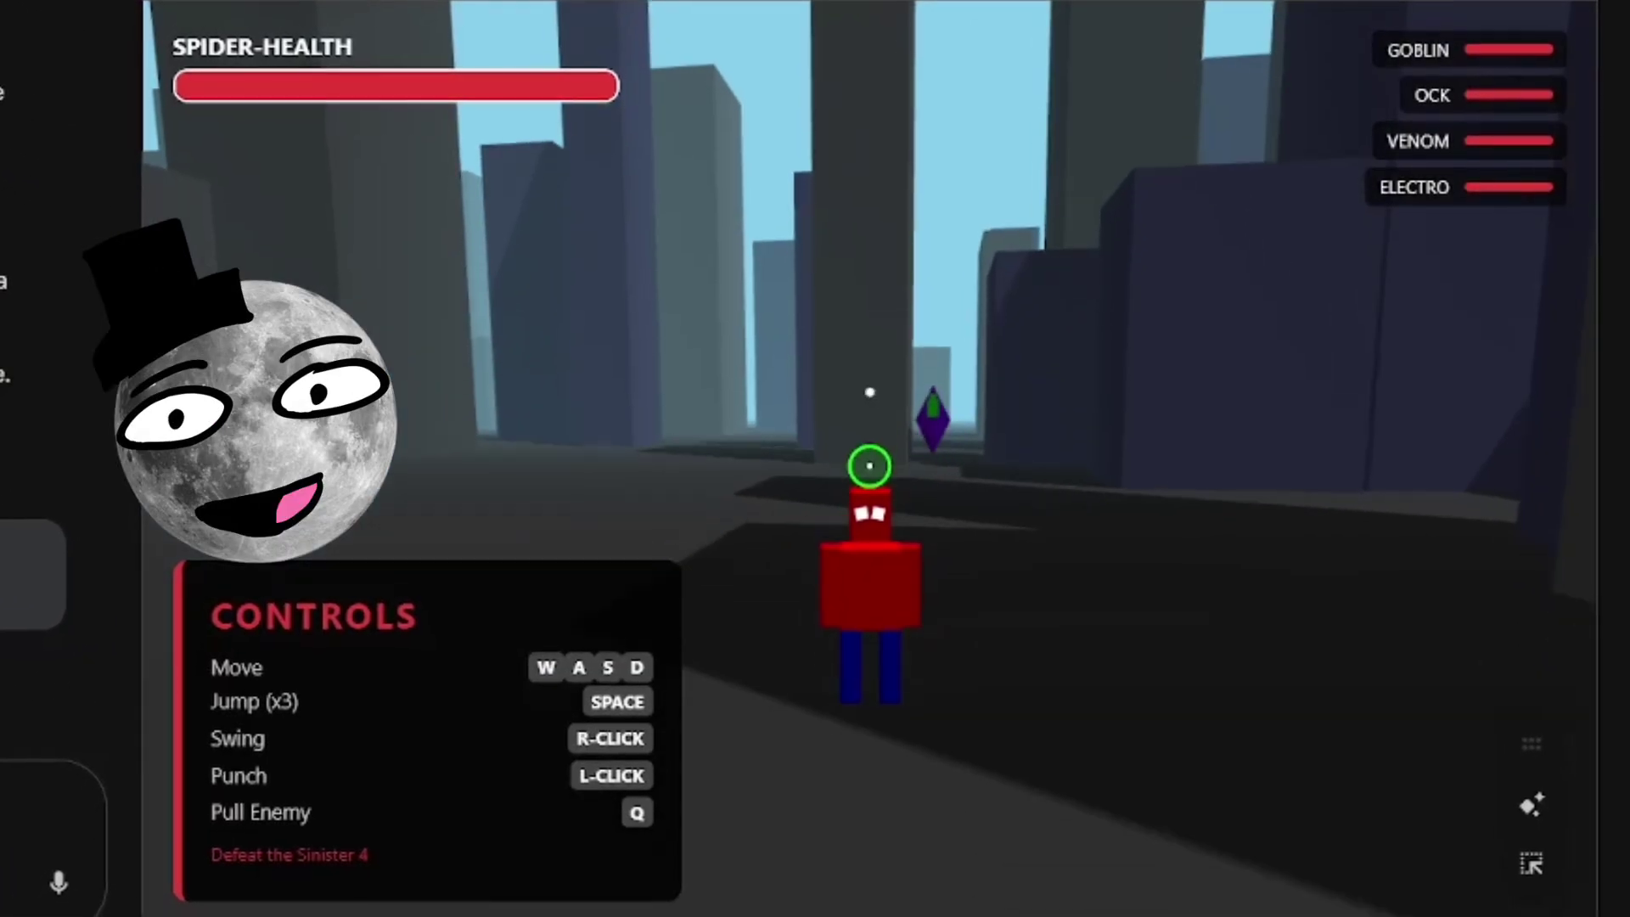
key("w")
key("space")
key("space")
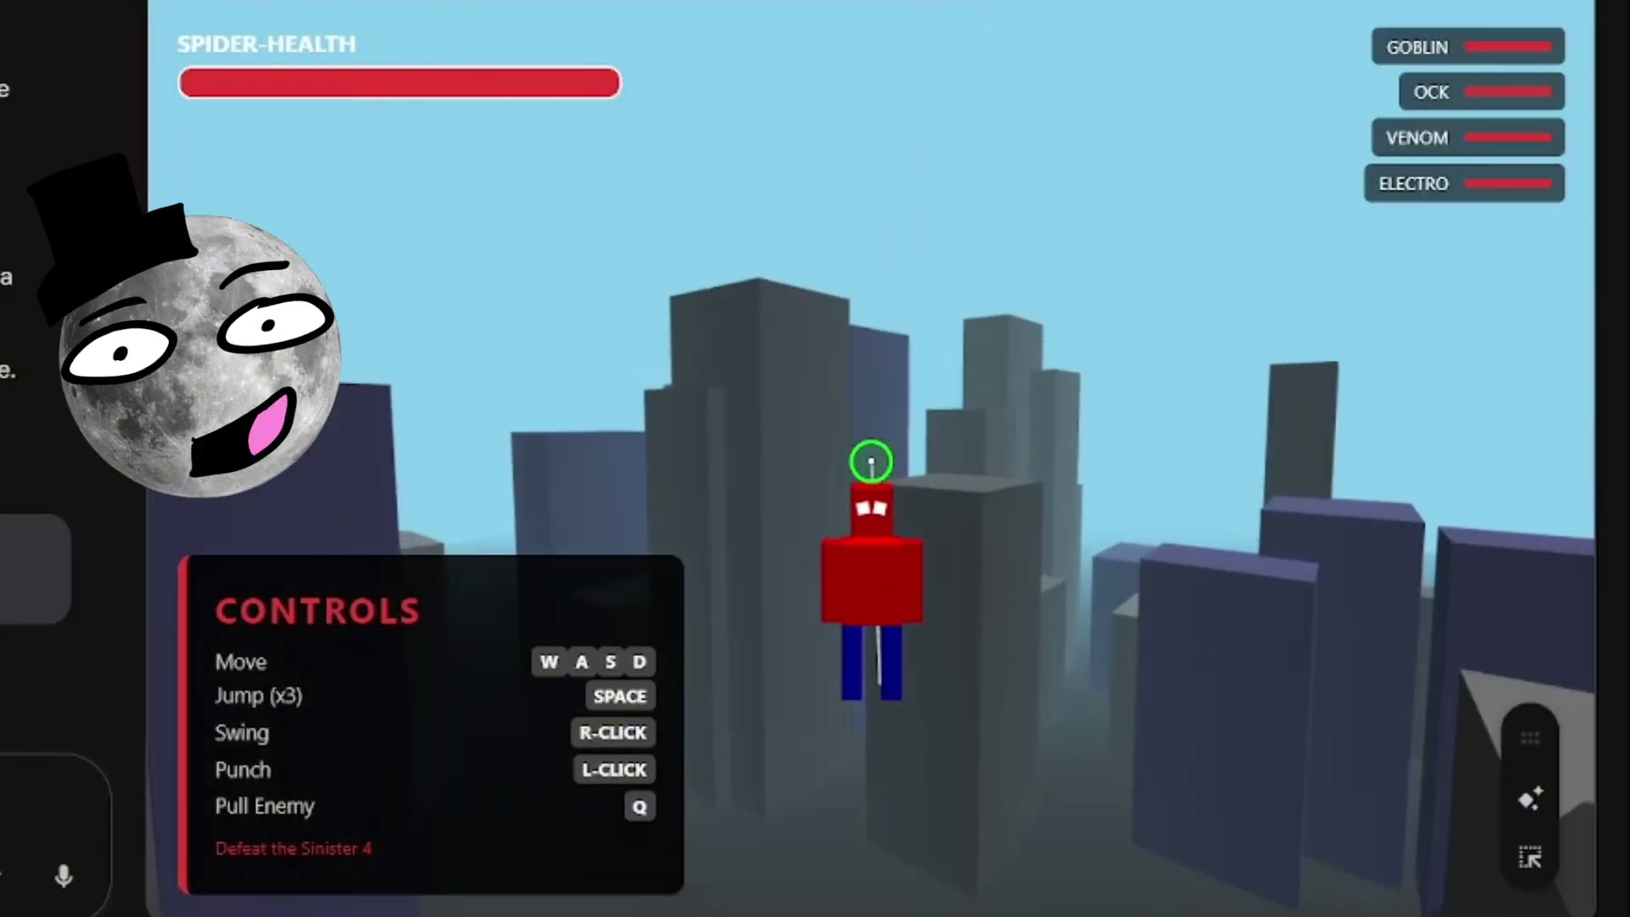
Step: Test web swinging by aiming at several buildings across the city in the new version
right_click(872, 461)
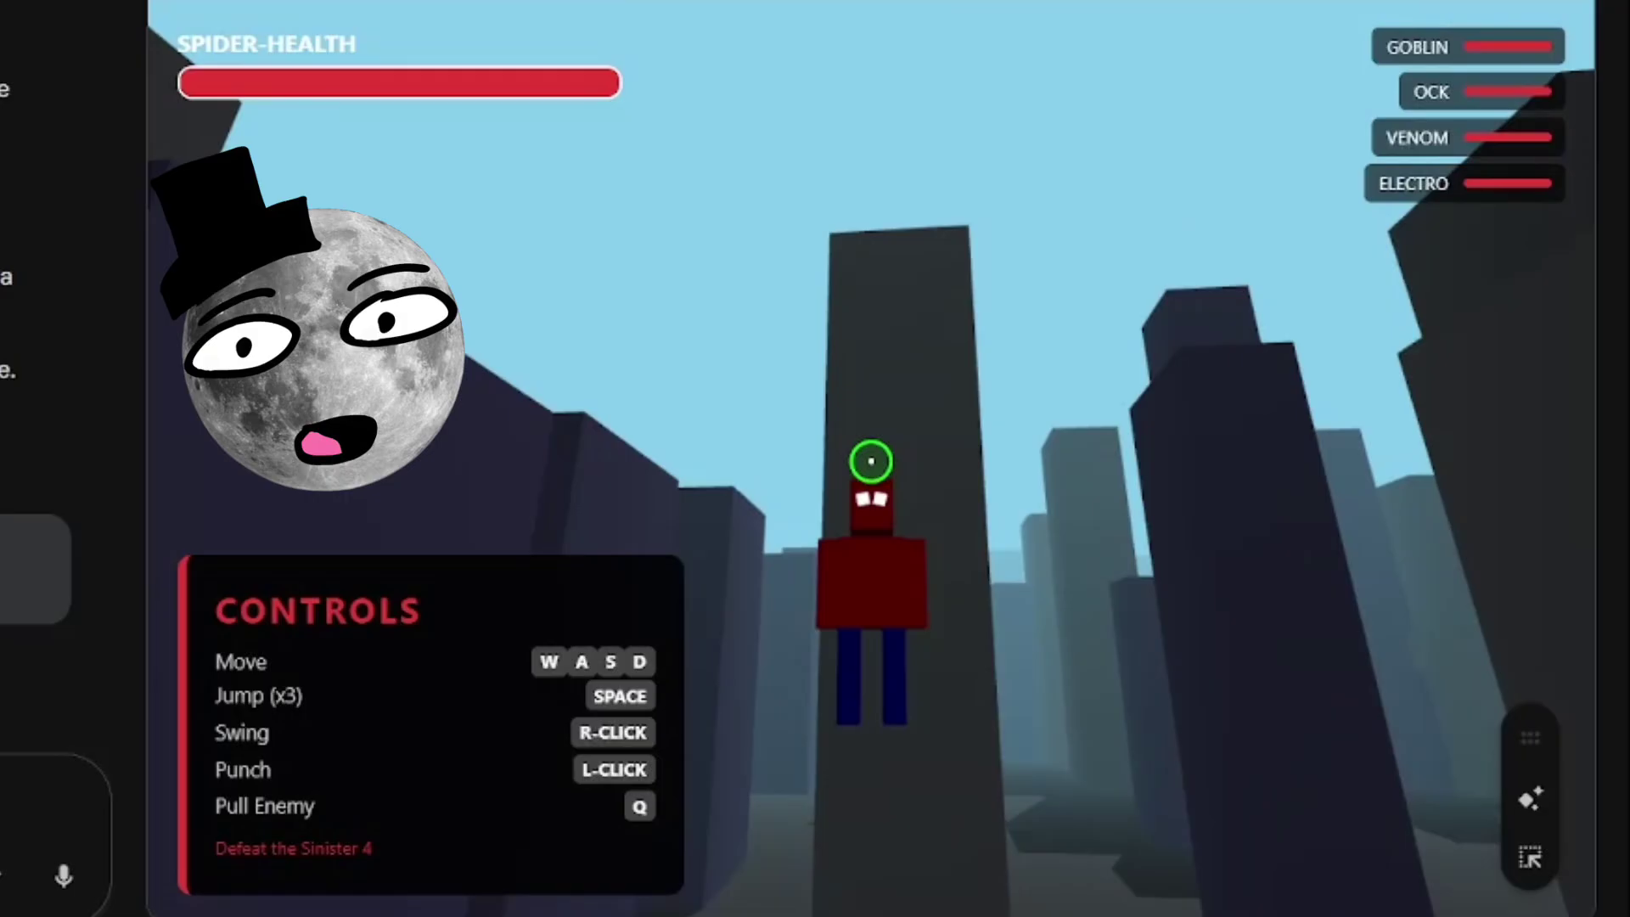
right_click(871, 461)
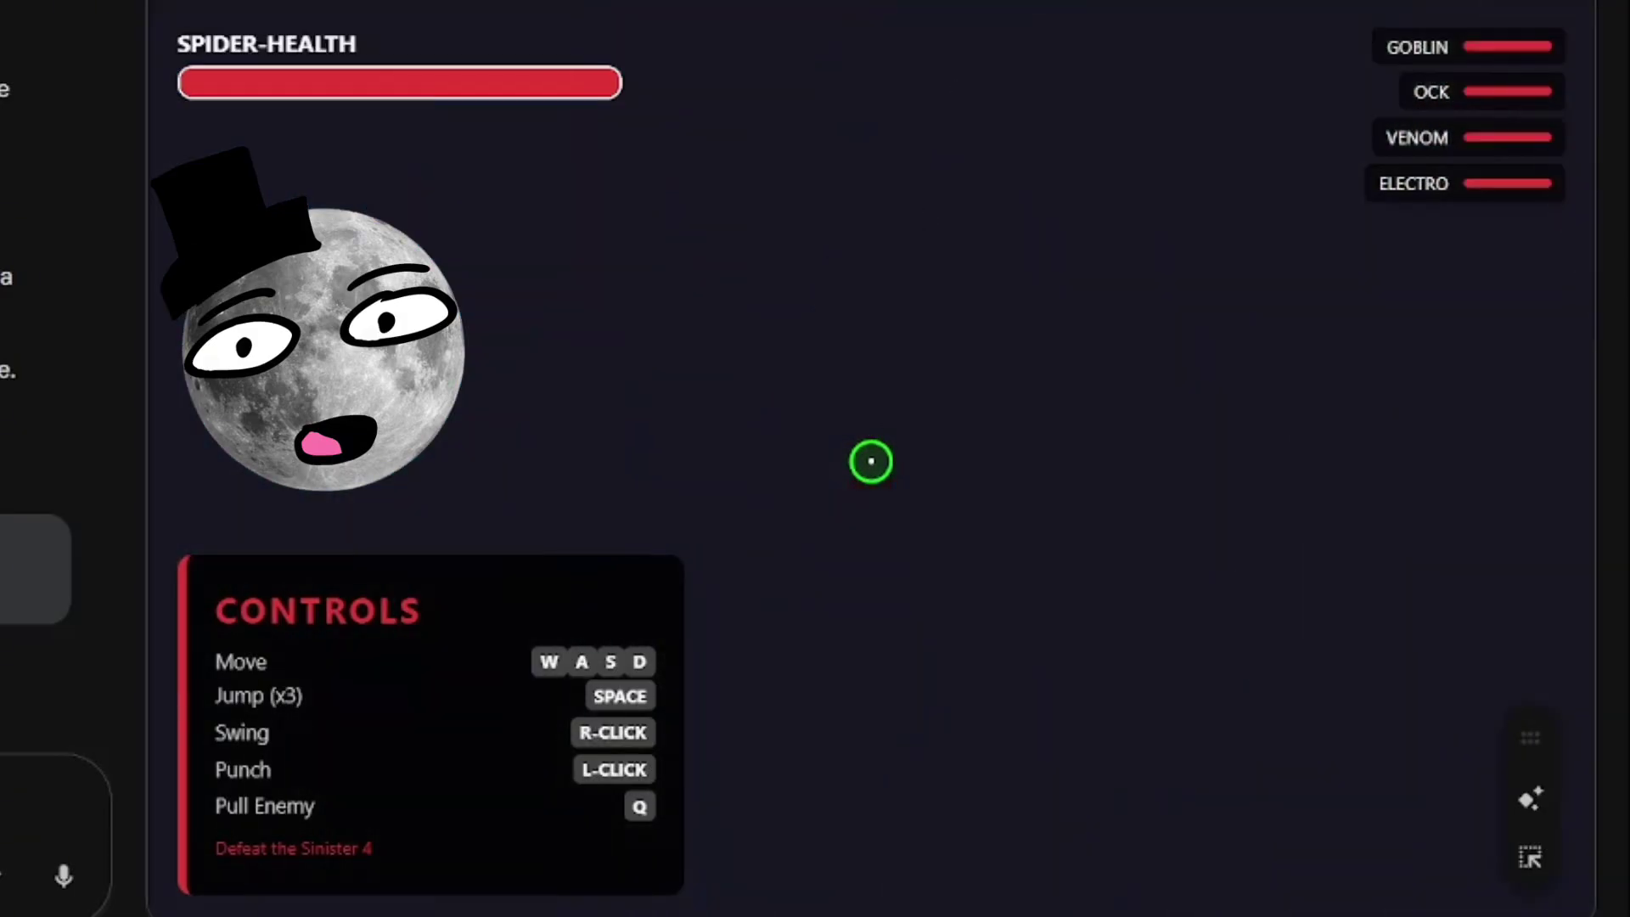
right_click(872, 461)
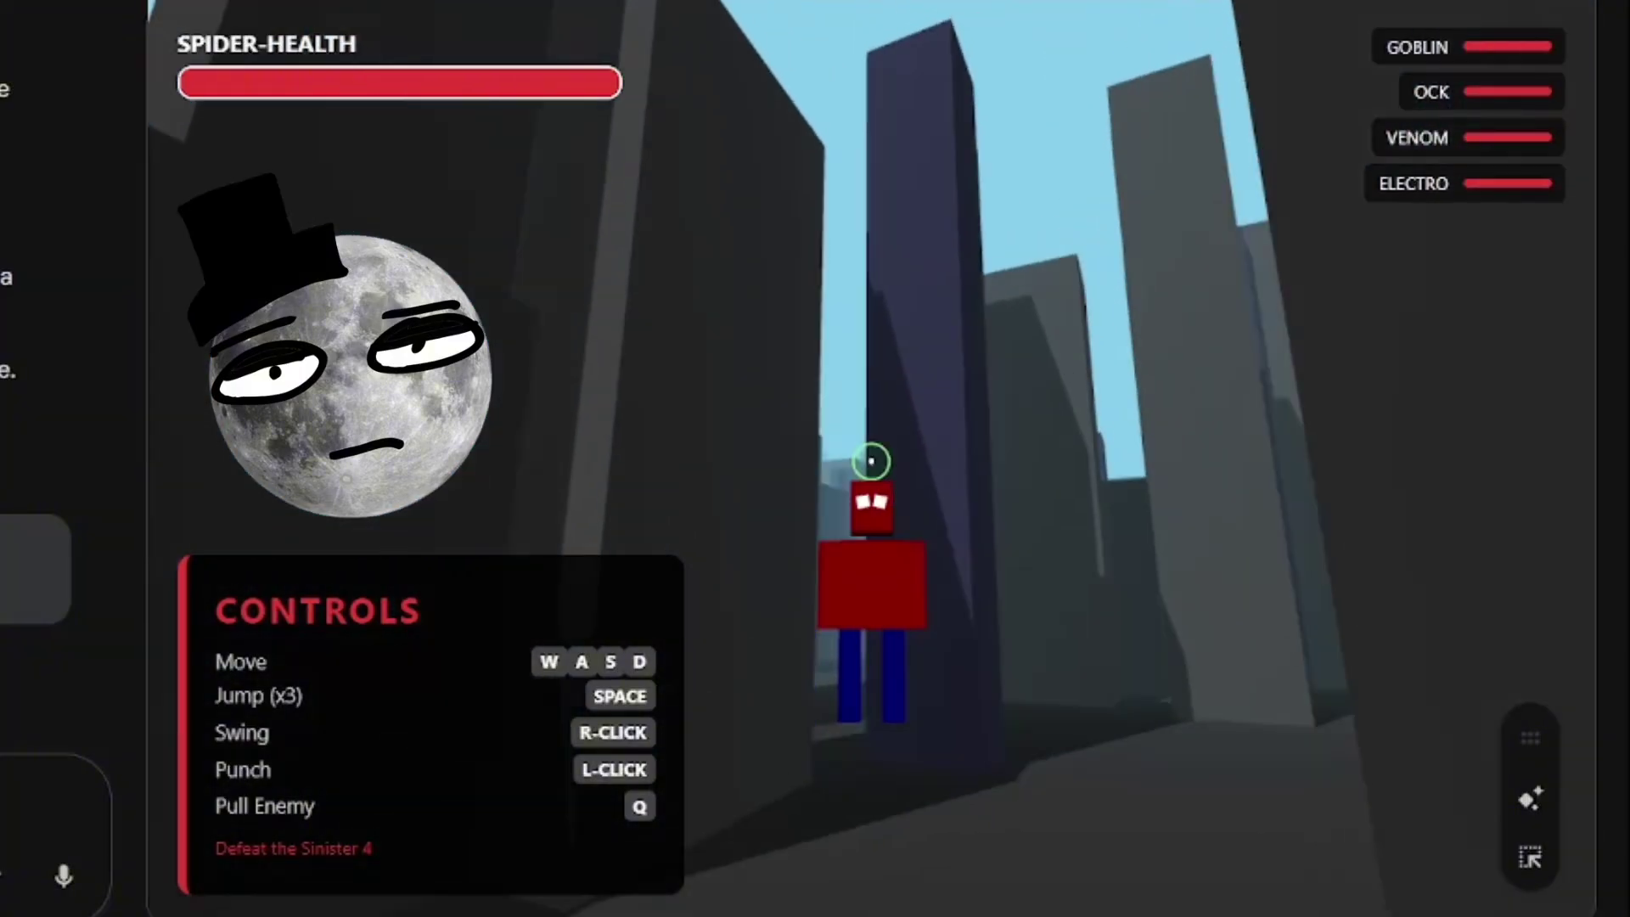
right_click(872, 461)
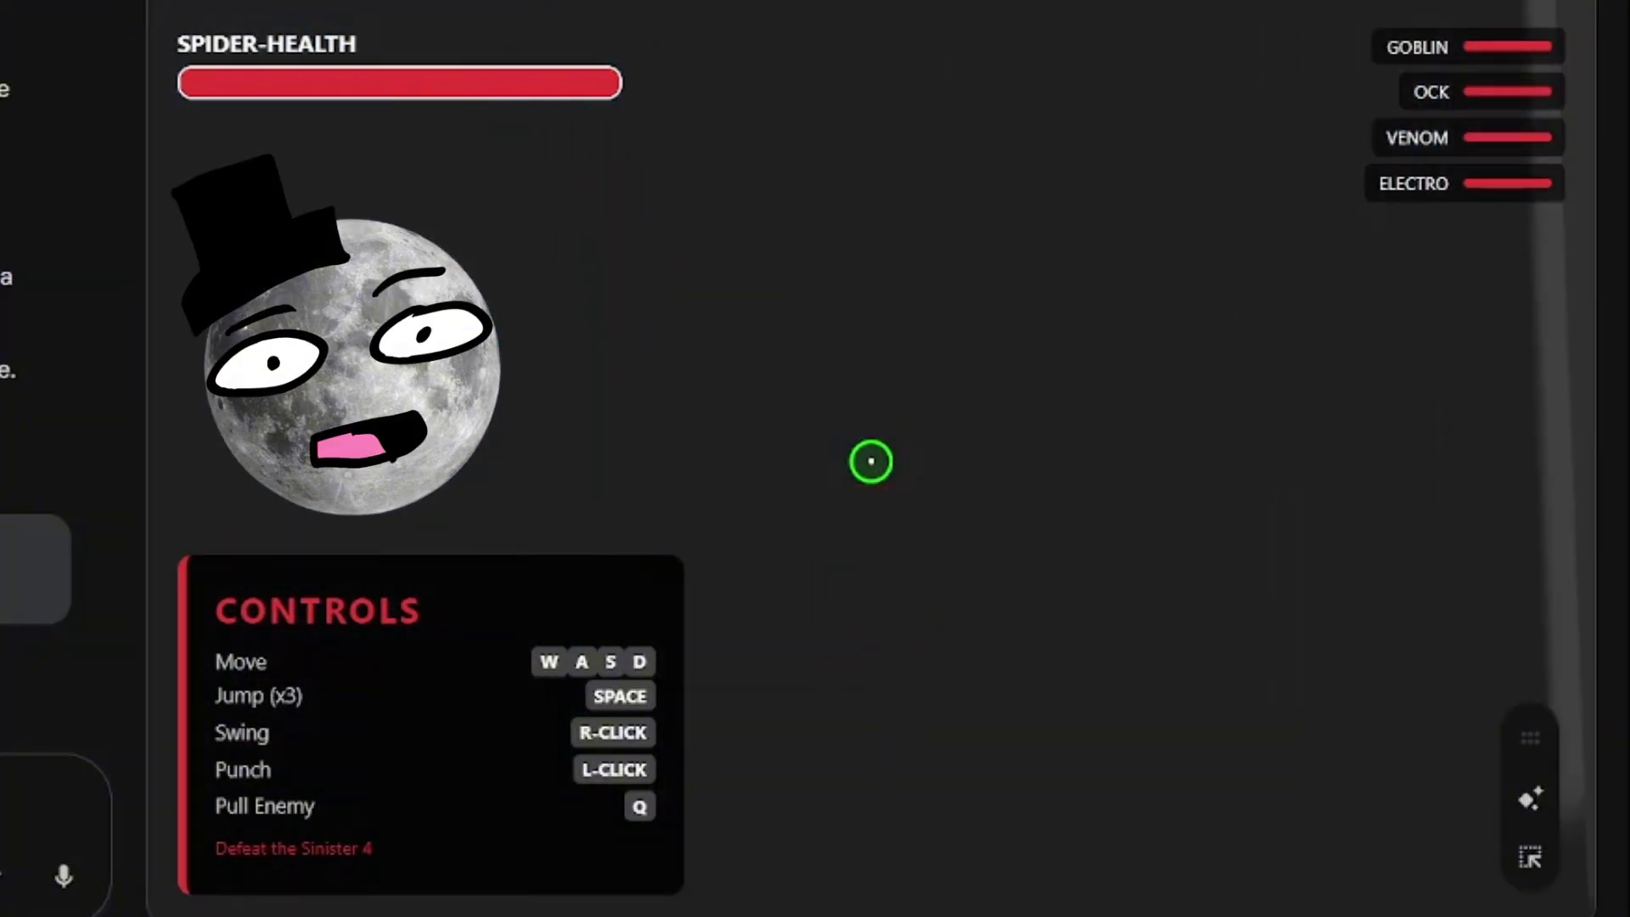
right_click(871, 461)
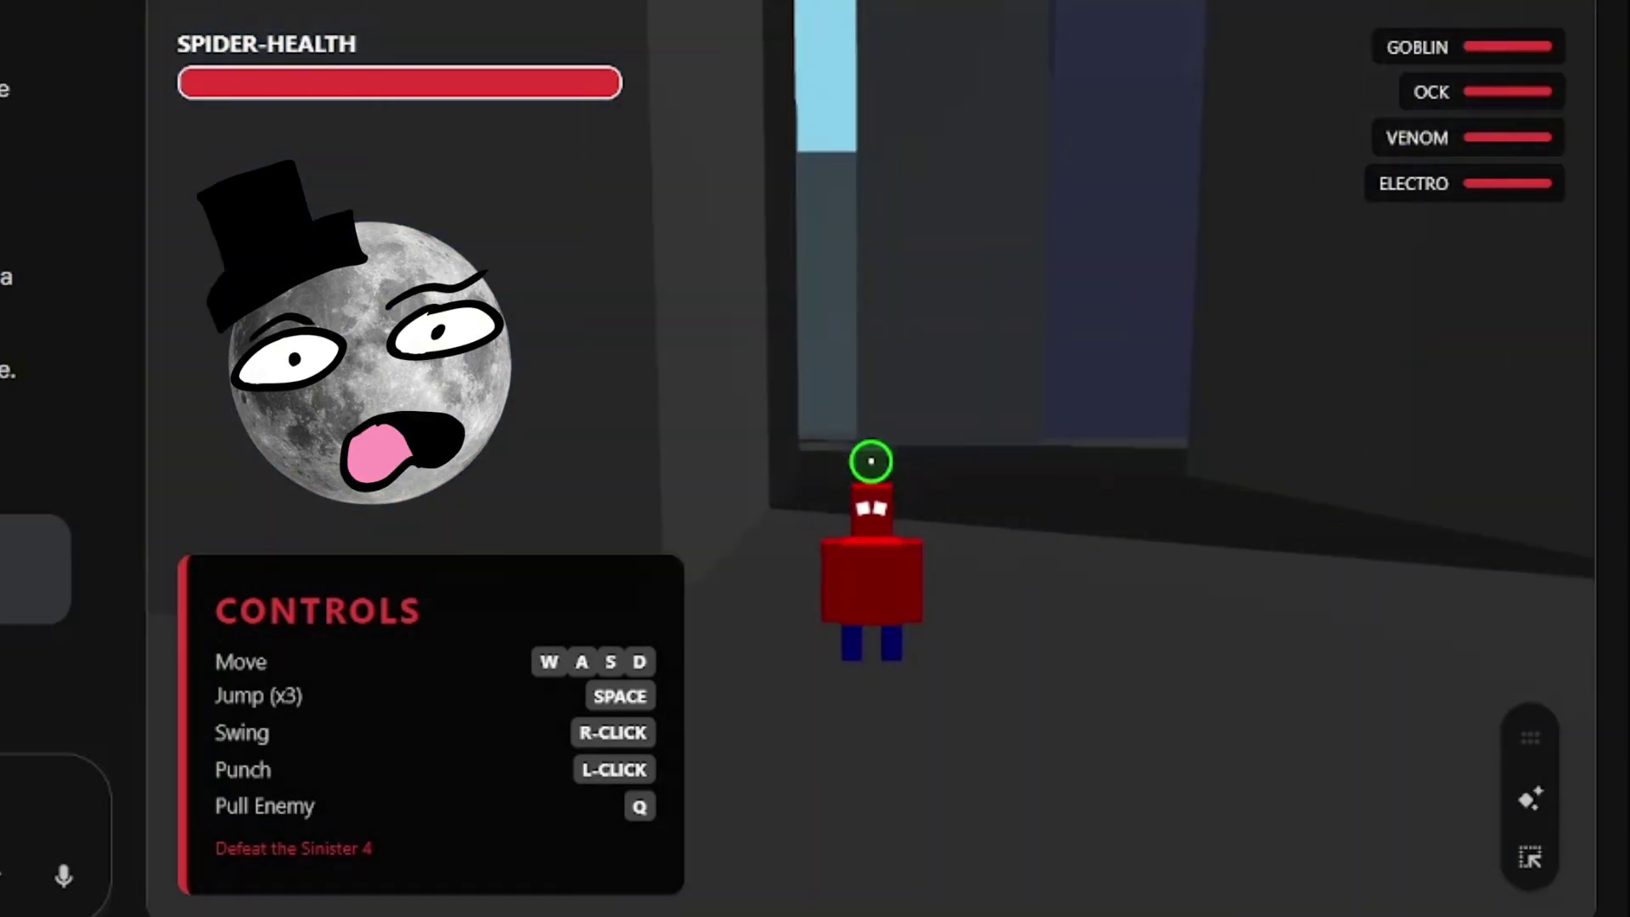
right_click(872, 461)
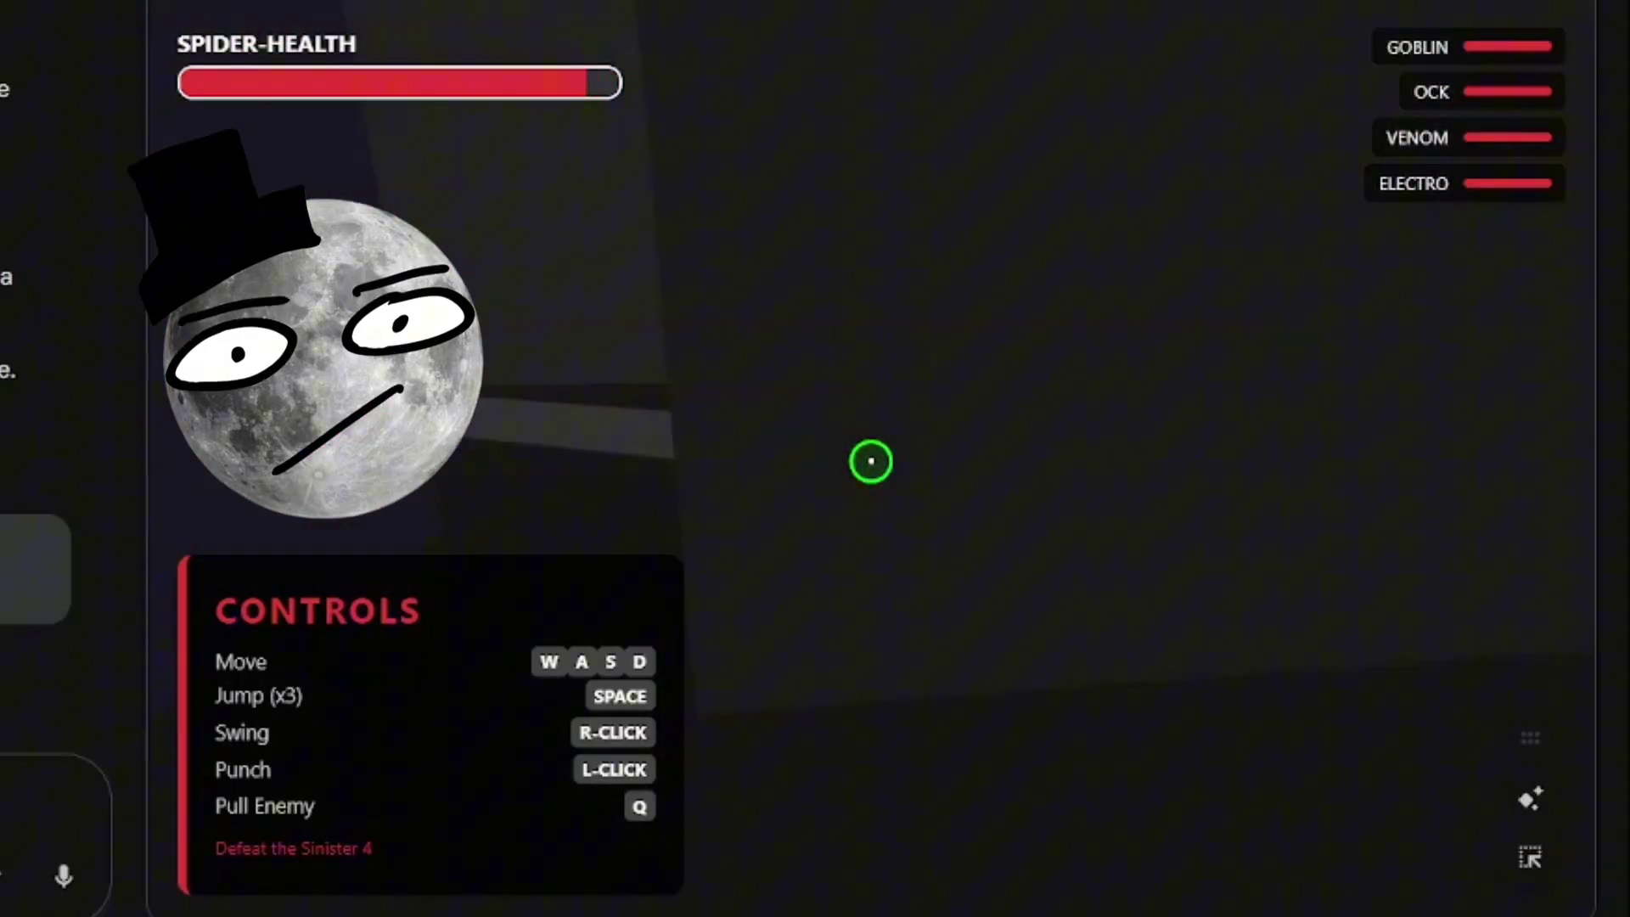
Step: Test ground movement and the triple jump on the open street near the four villains
key("w")
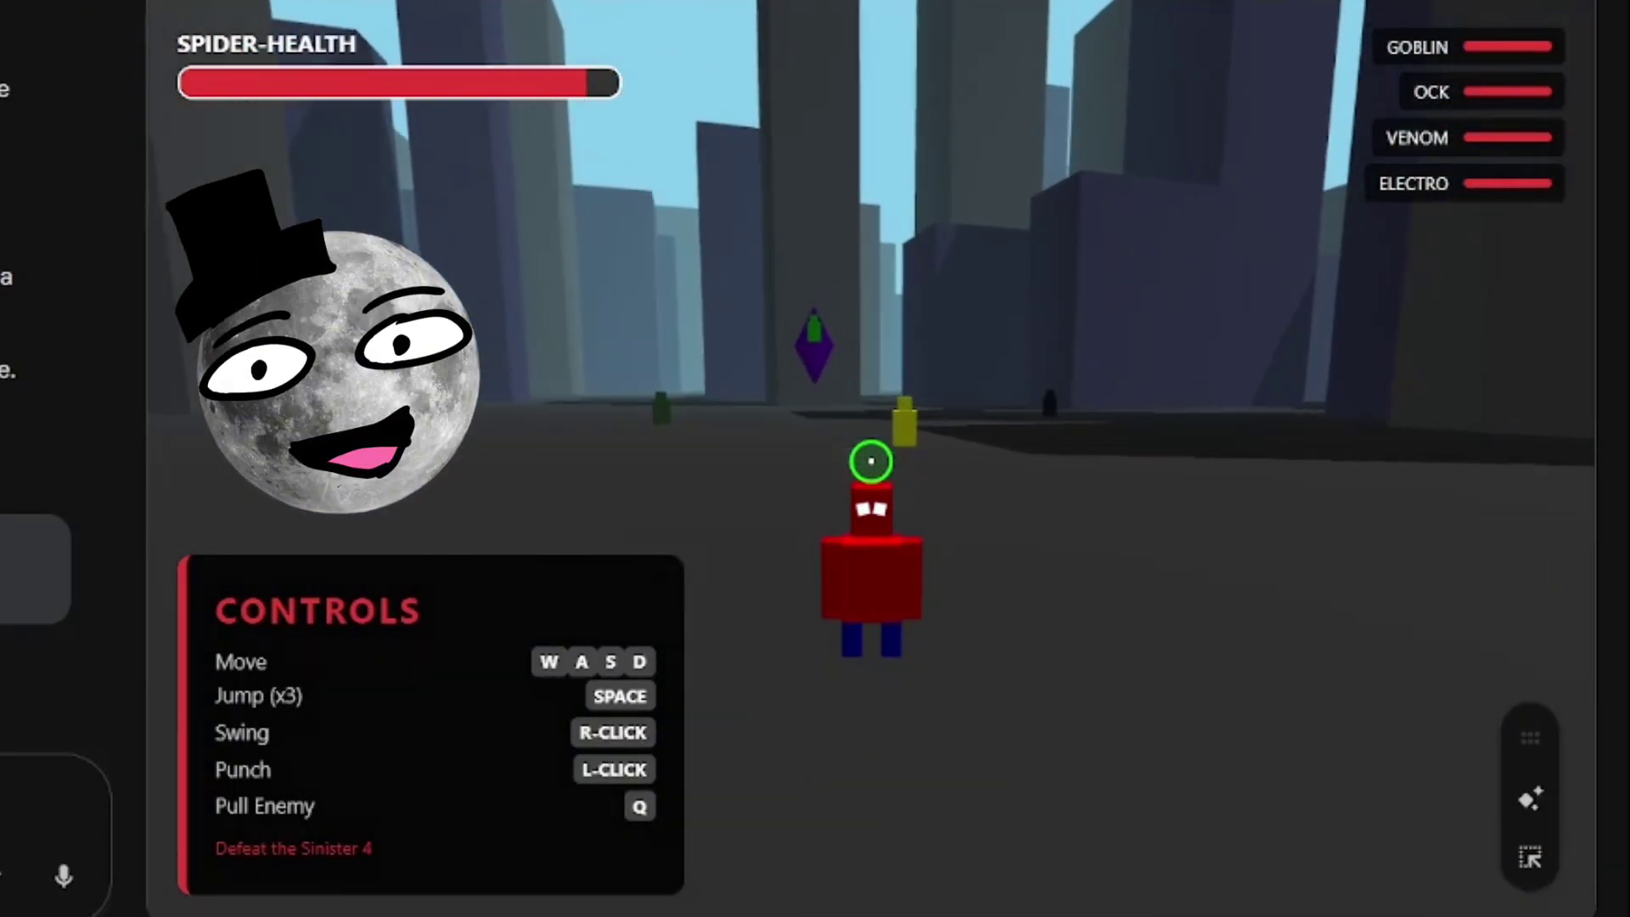
key("d")
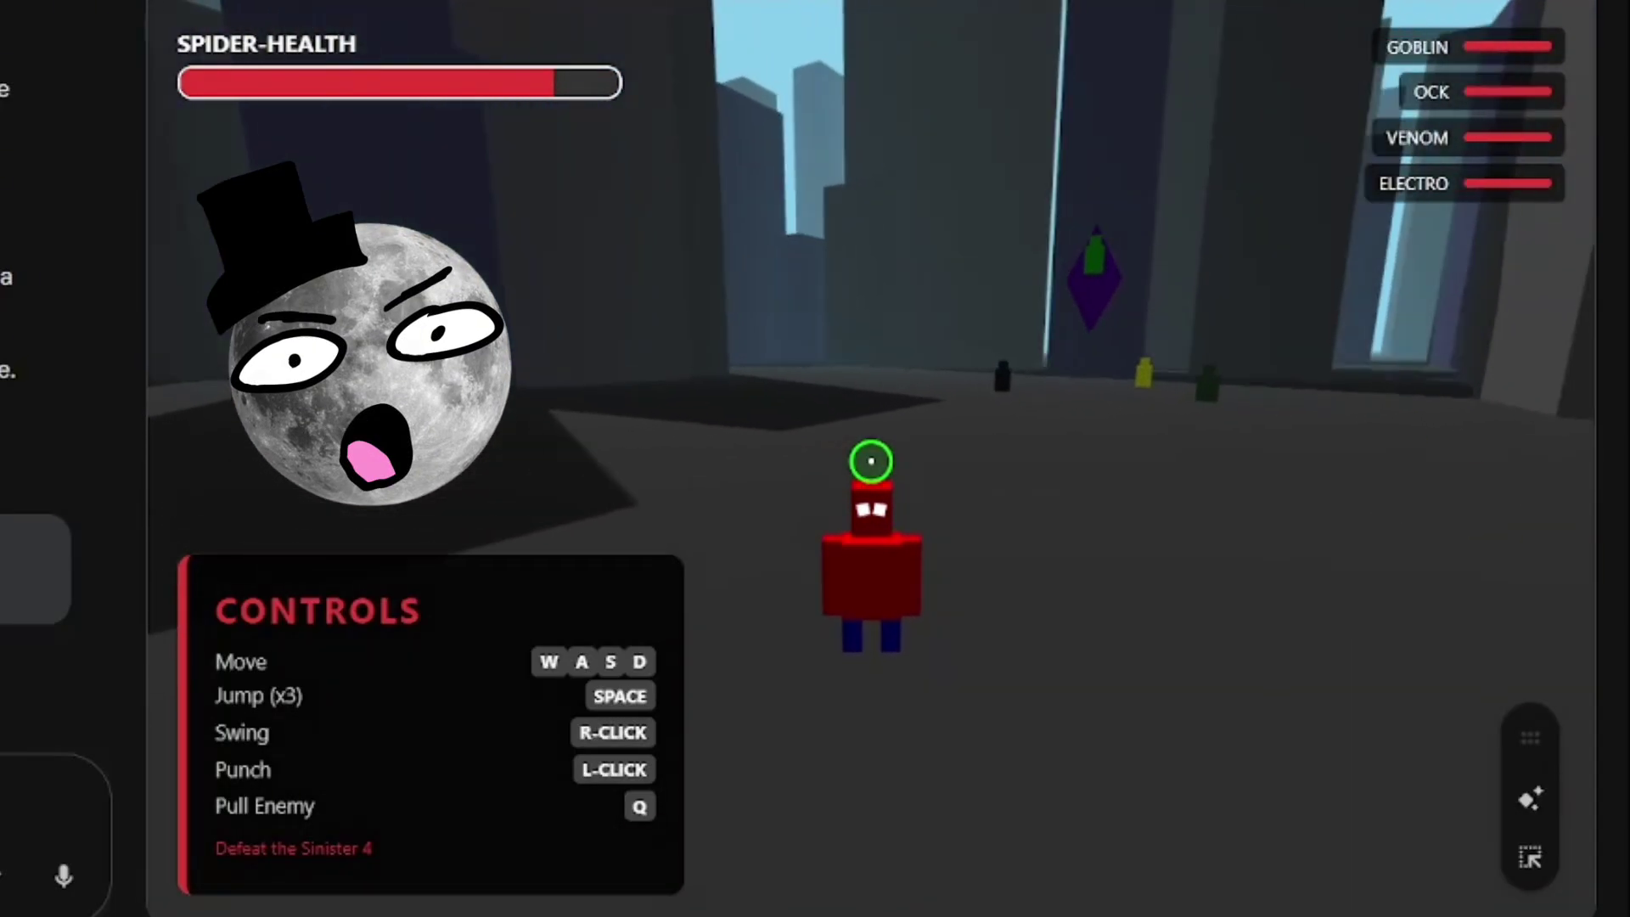
key("space")
key("space")
key("space")
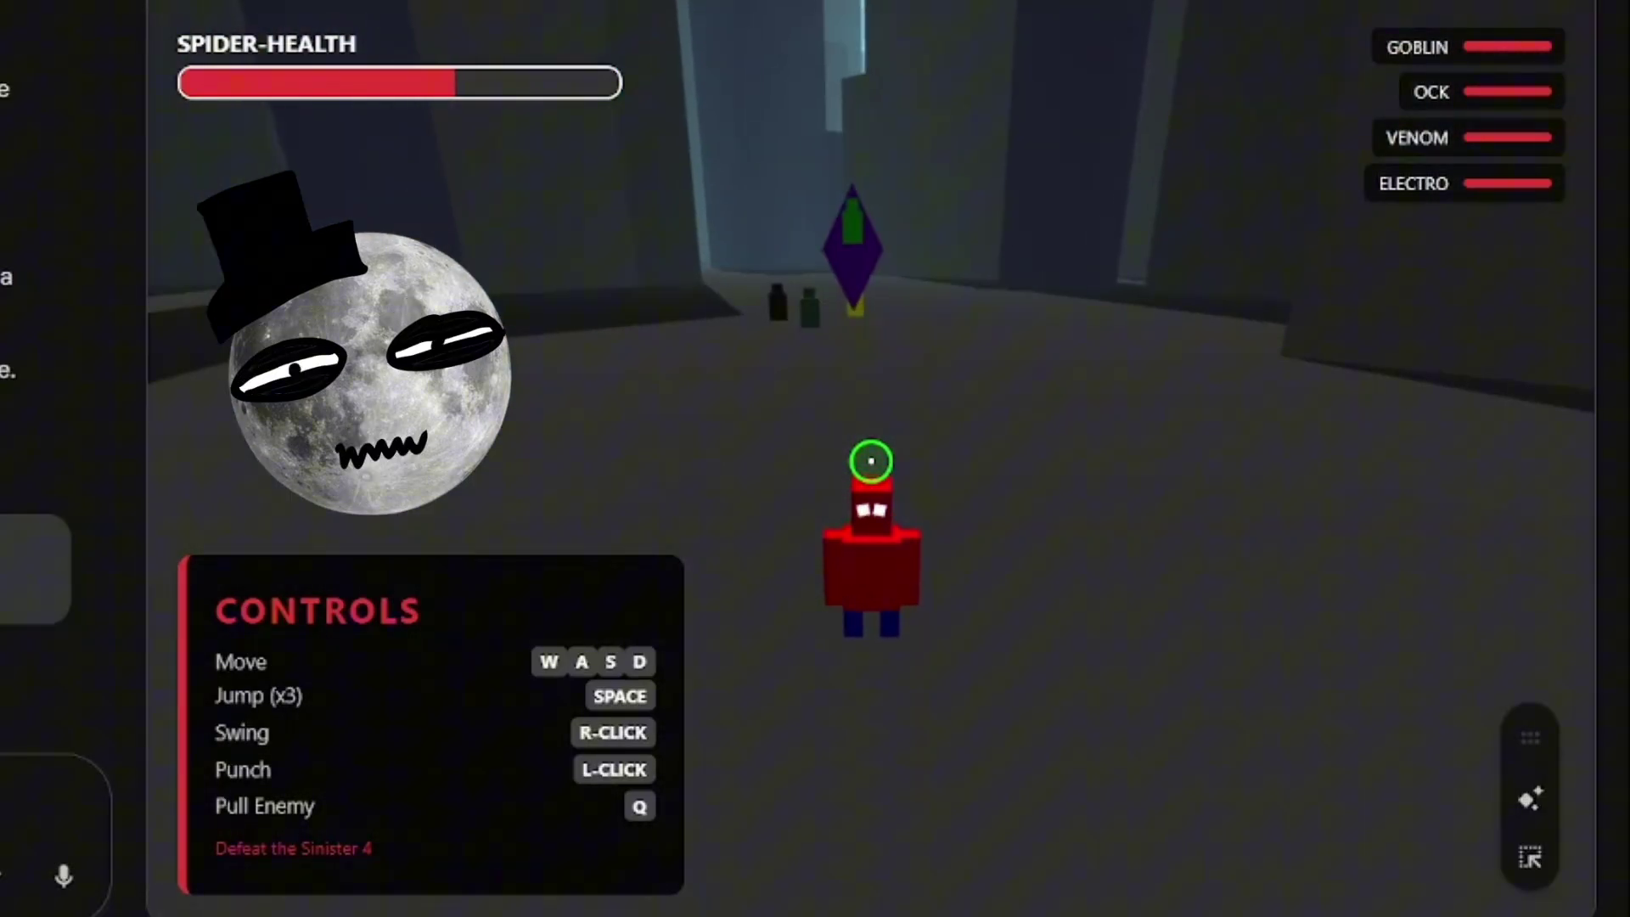
Step: Test combat against the four villains by running, jumping and punching them in the Free Roam 3D version
key("w")
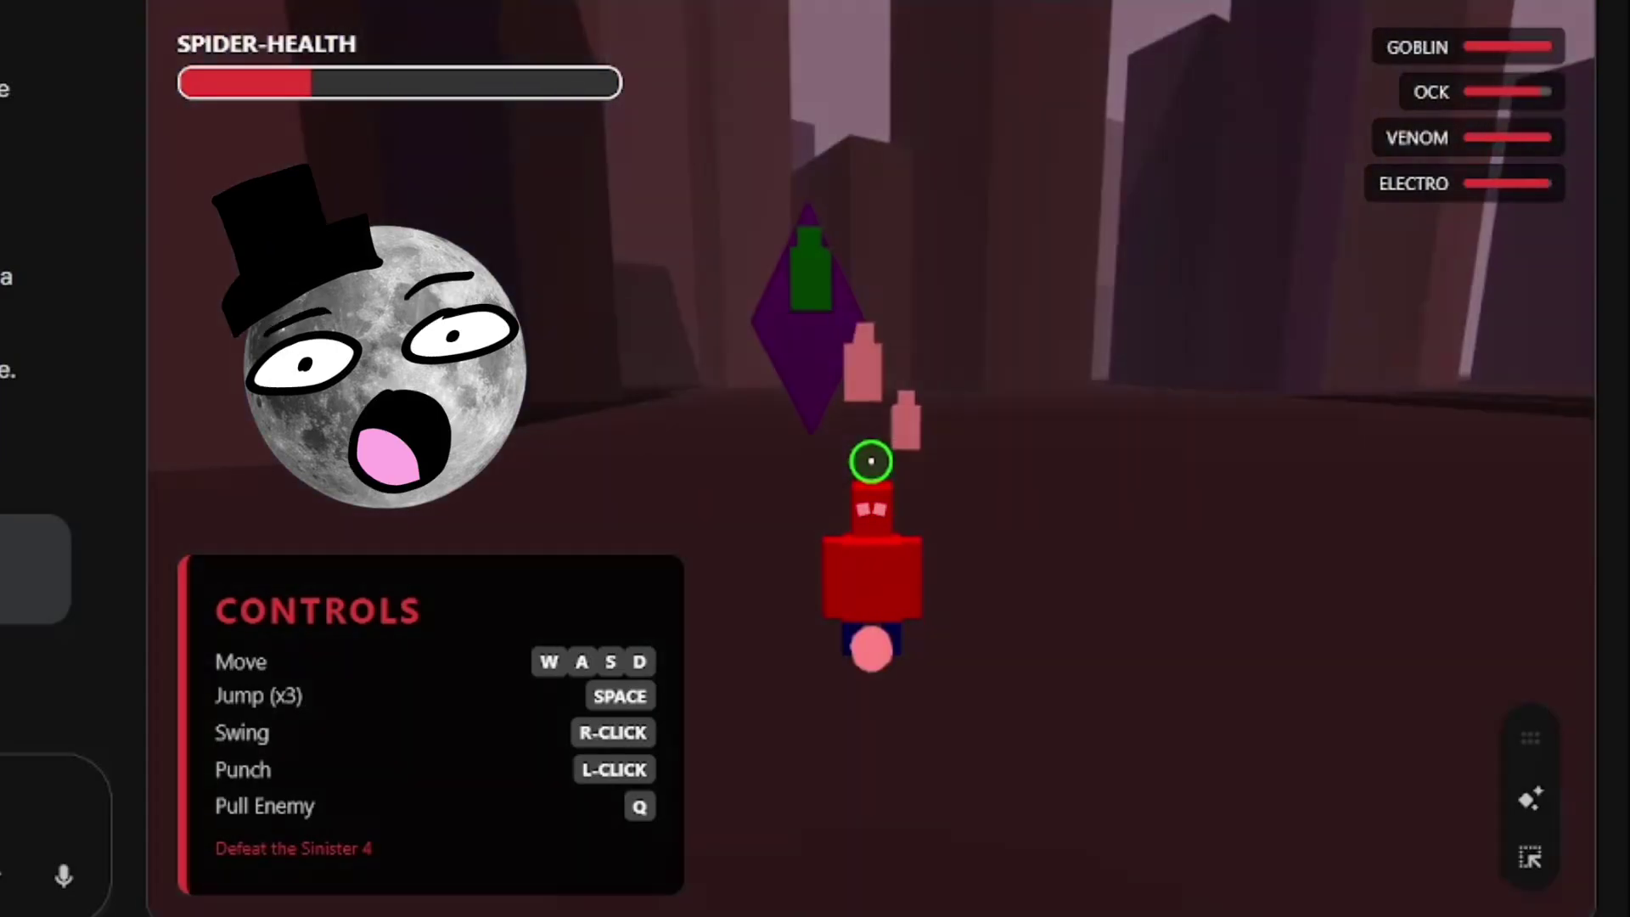
left_click(871, 462)
key("space")
key("space")
key("space")
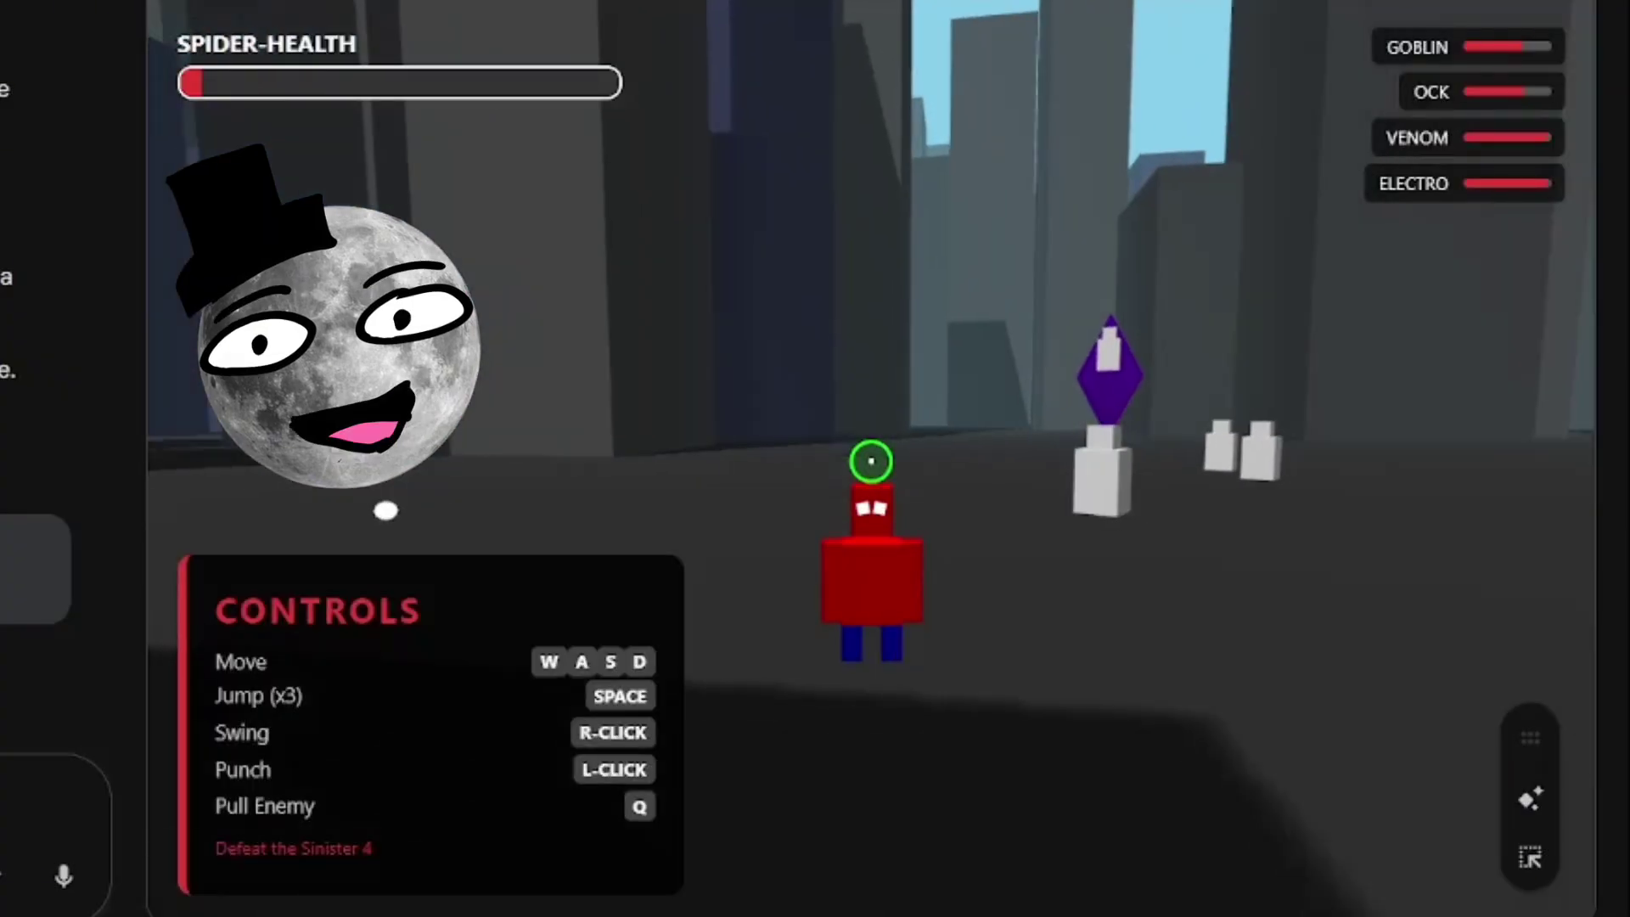
left_click(871, 461)
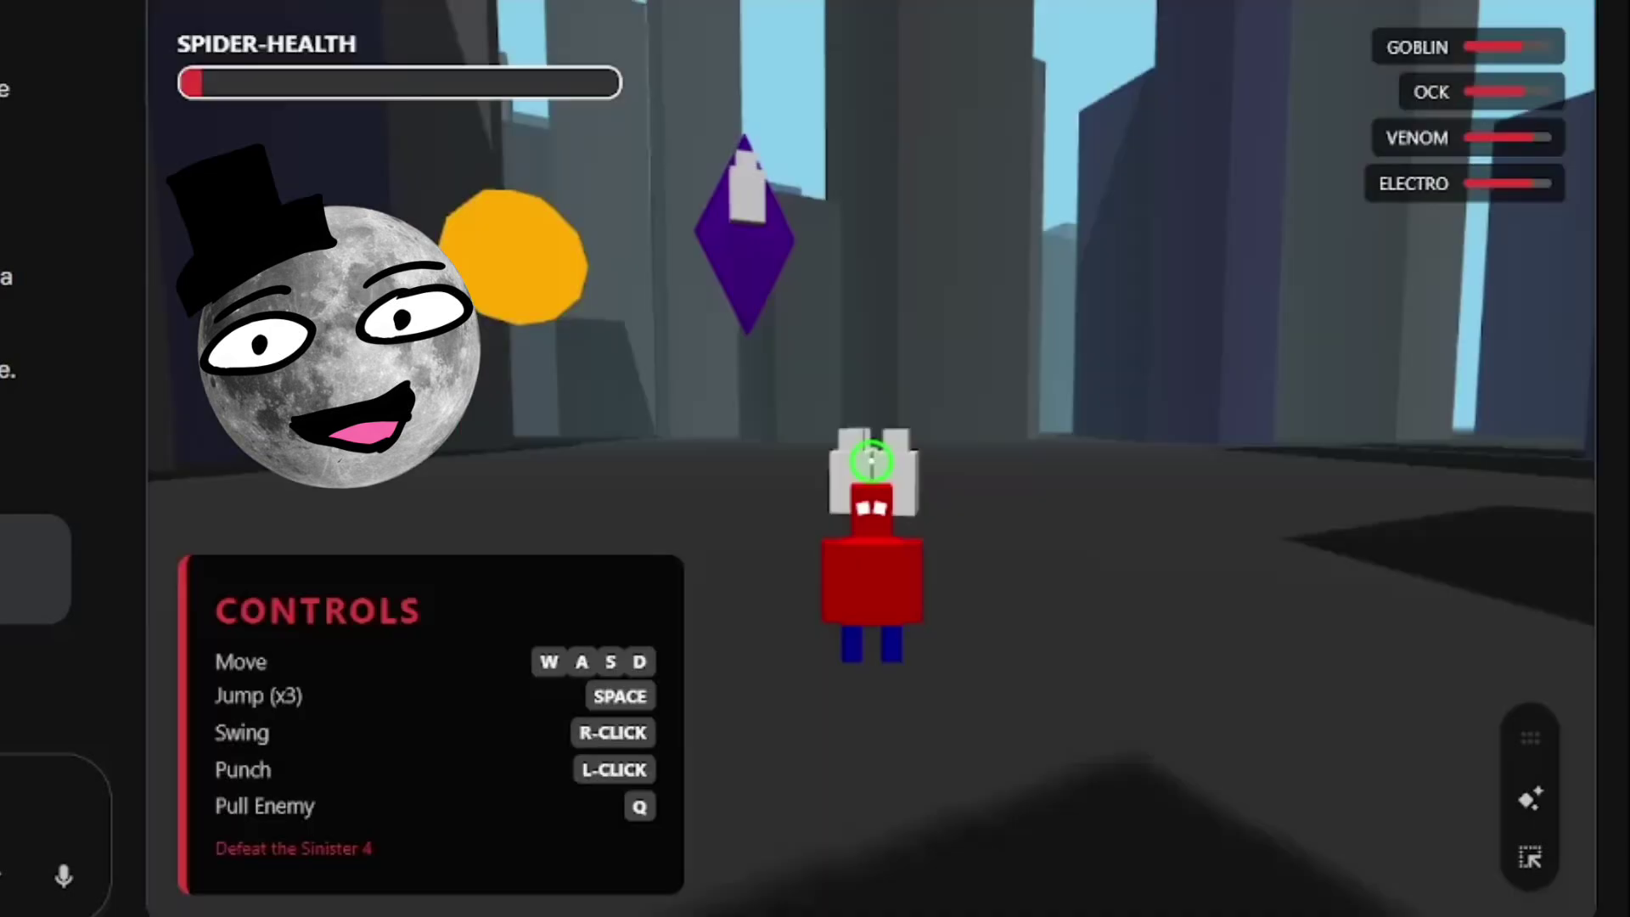
left_click(872, 461)
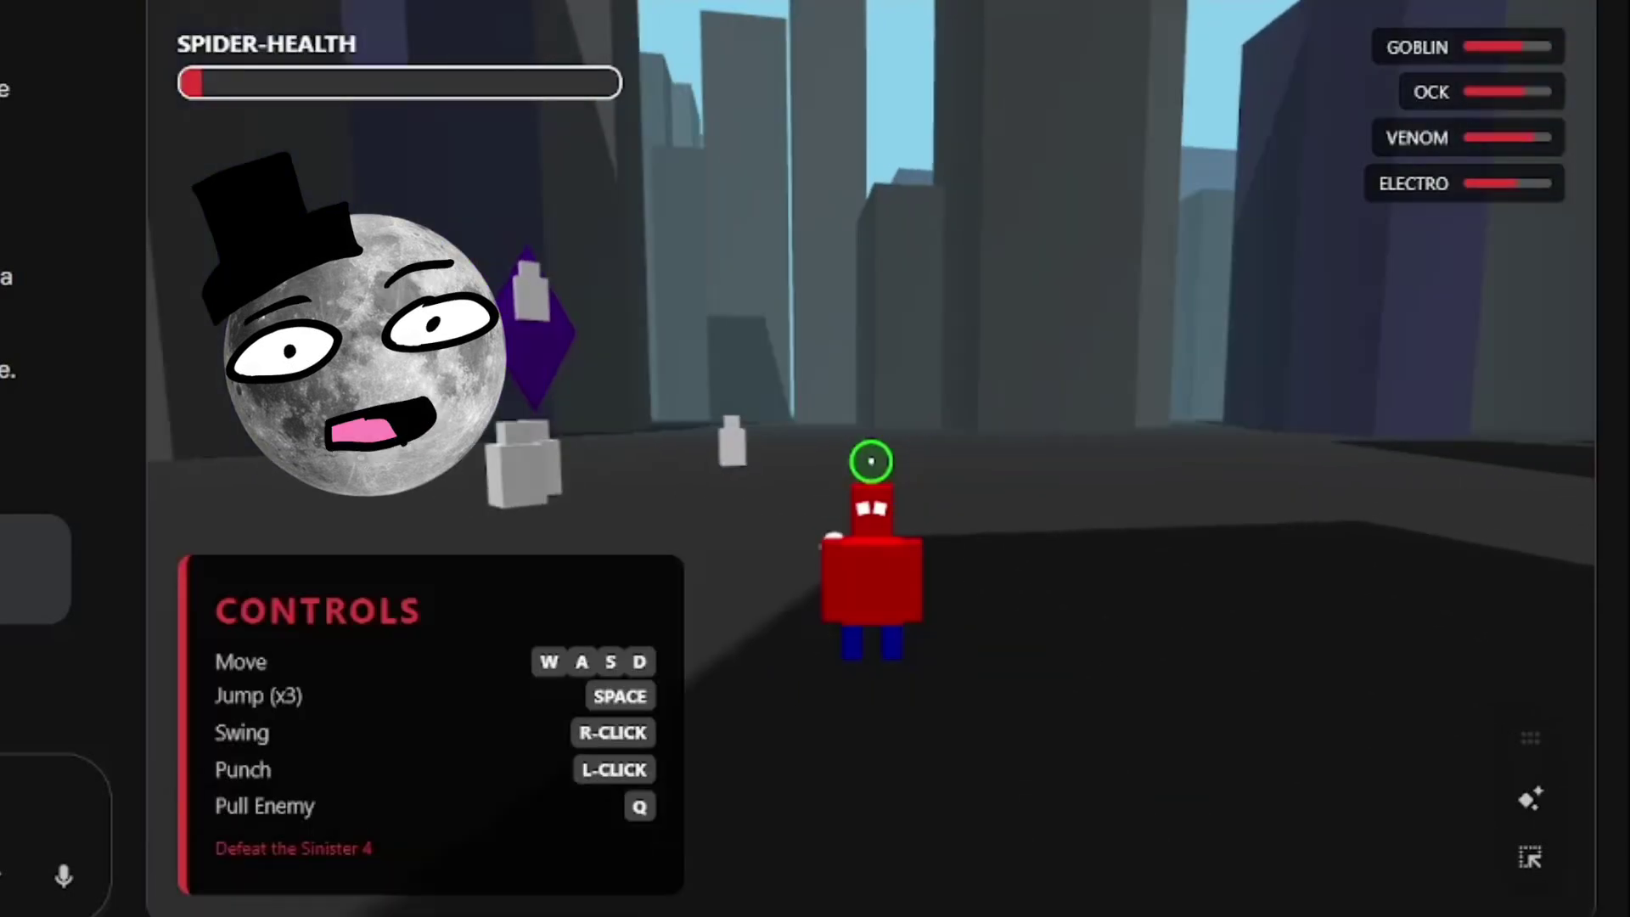
left_click(1019, 592)
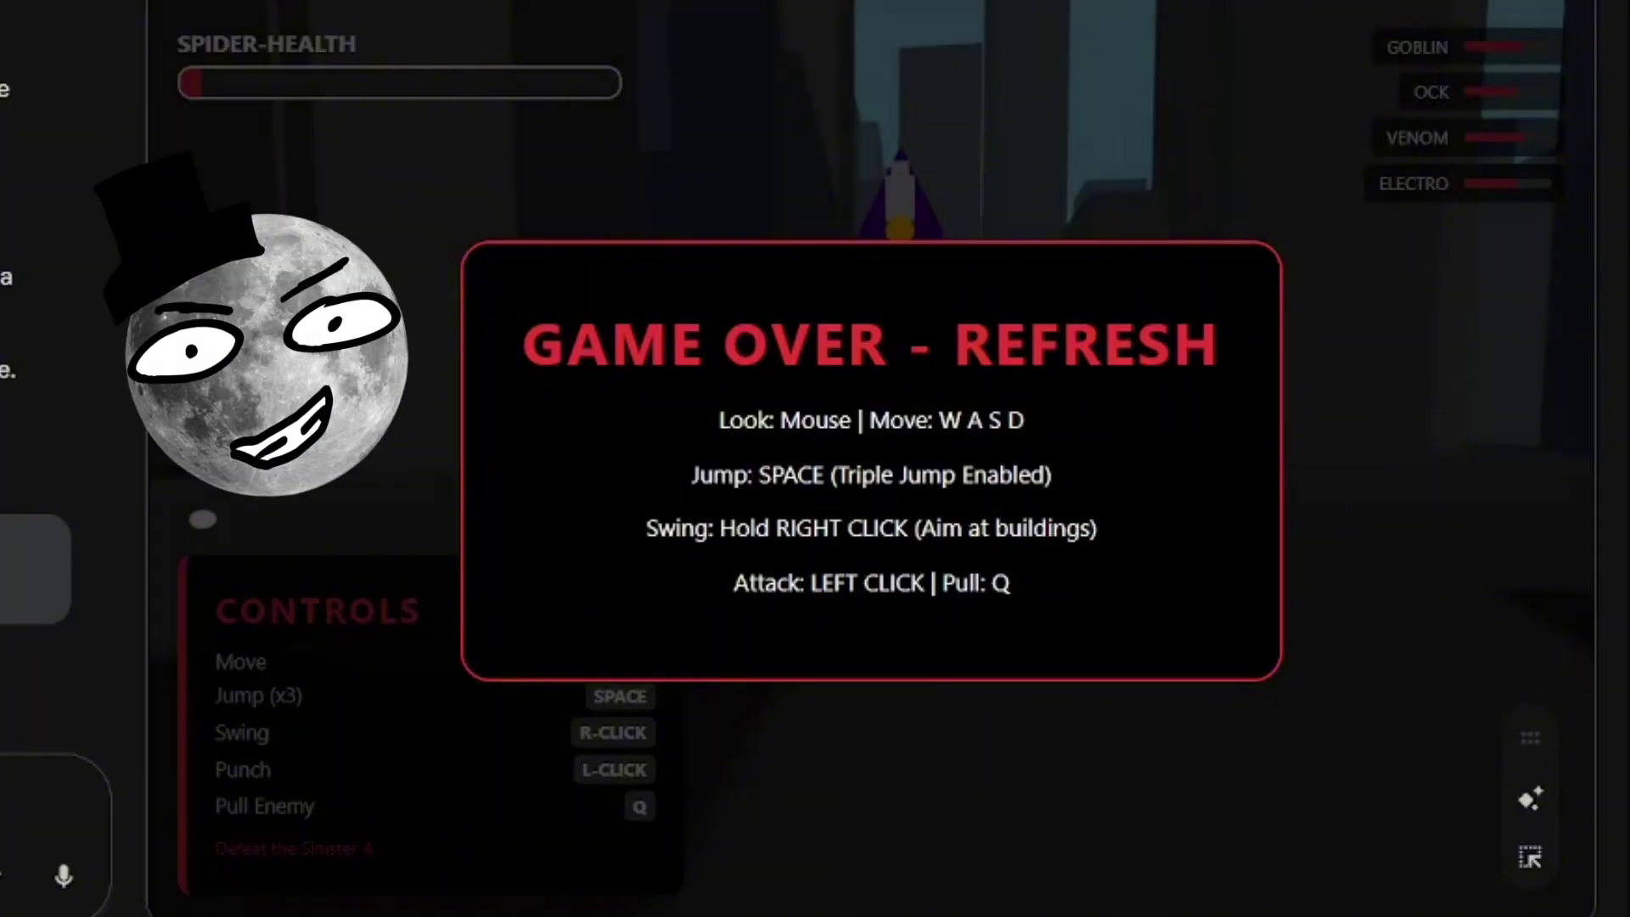
left_click(1393, 398)
key("space")
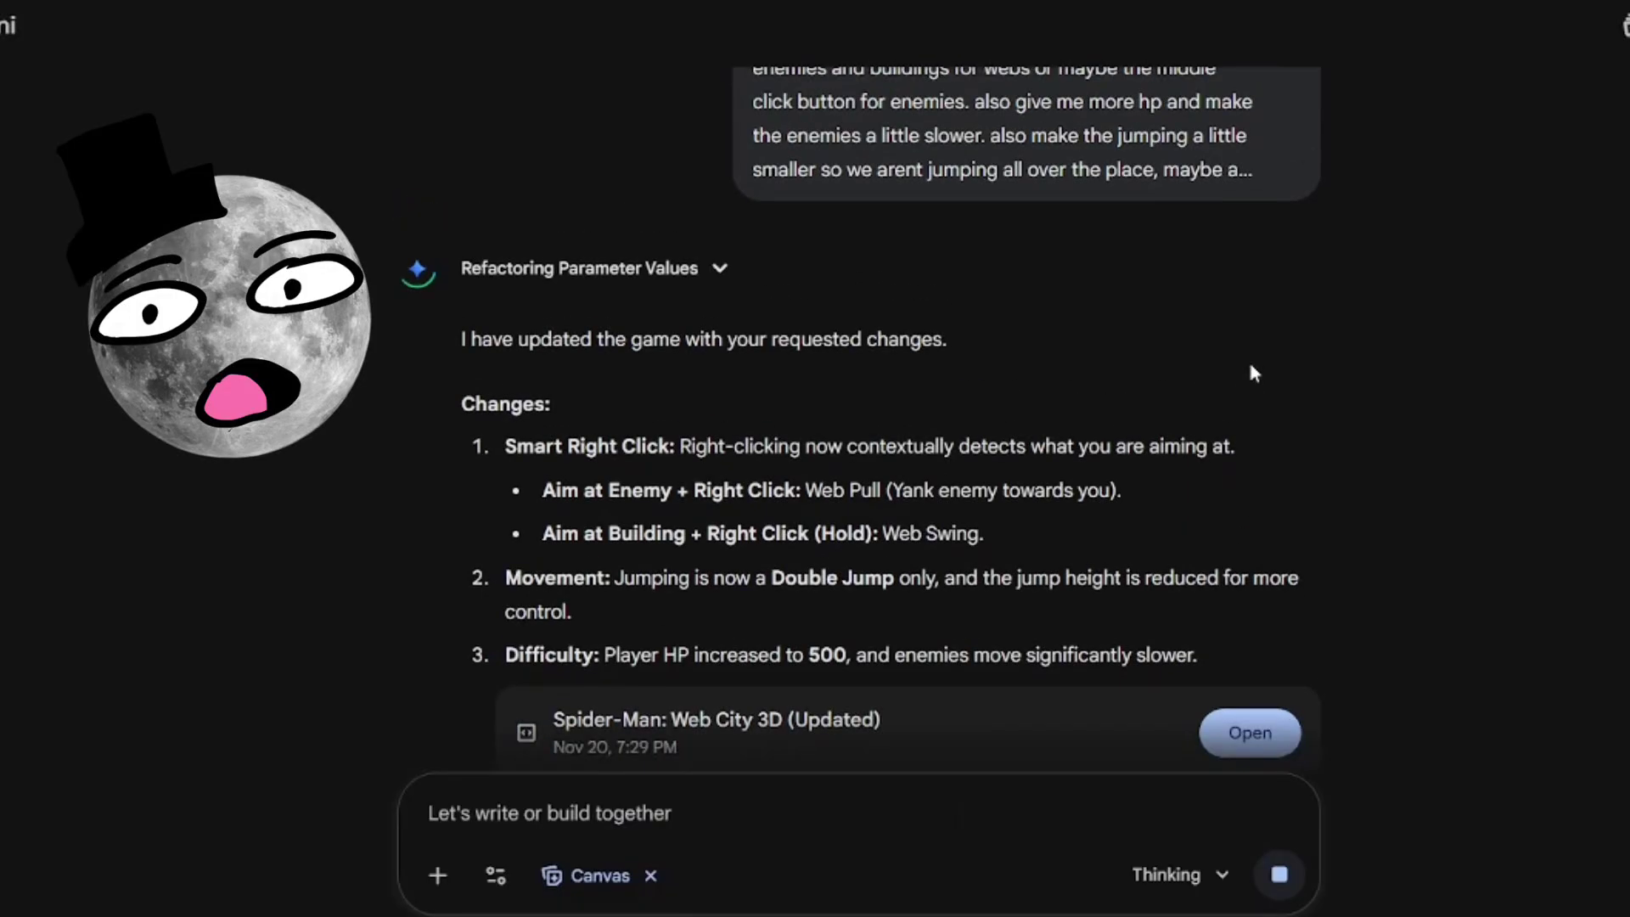
Step: Review Gemini's list of changes for the updated game, and check the Google timer before returning to the Gemini chat
left_click(1279, 257)
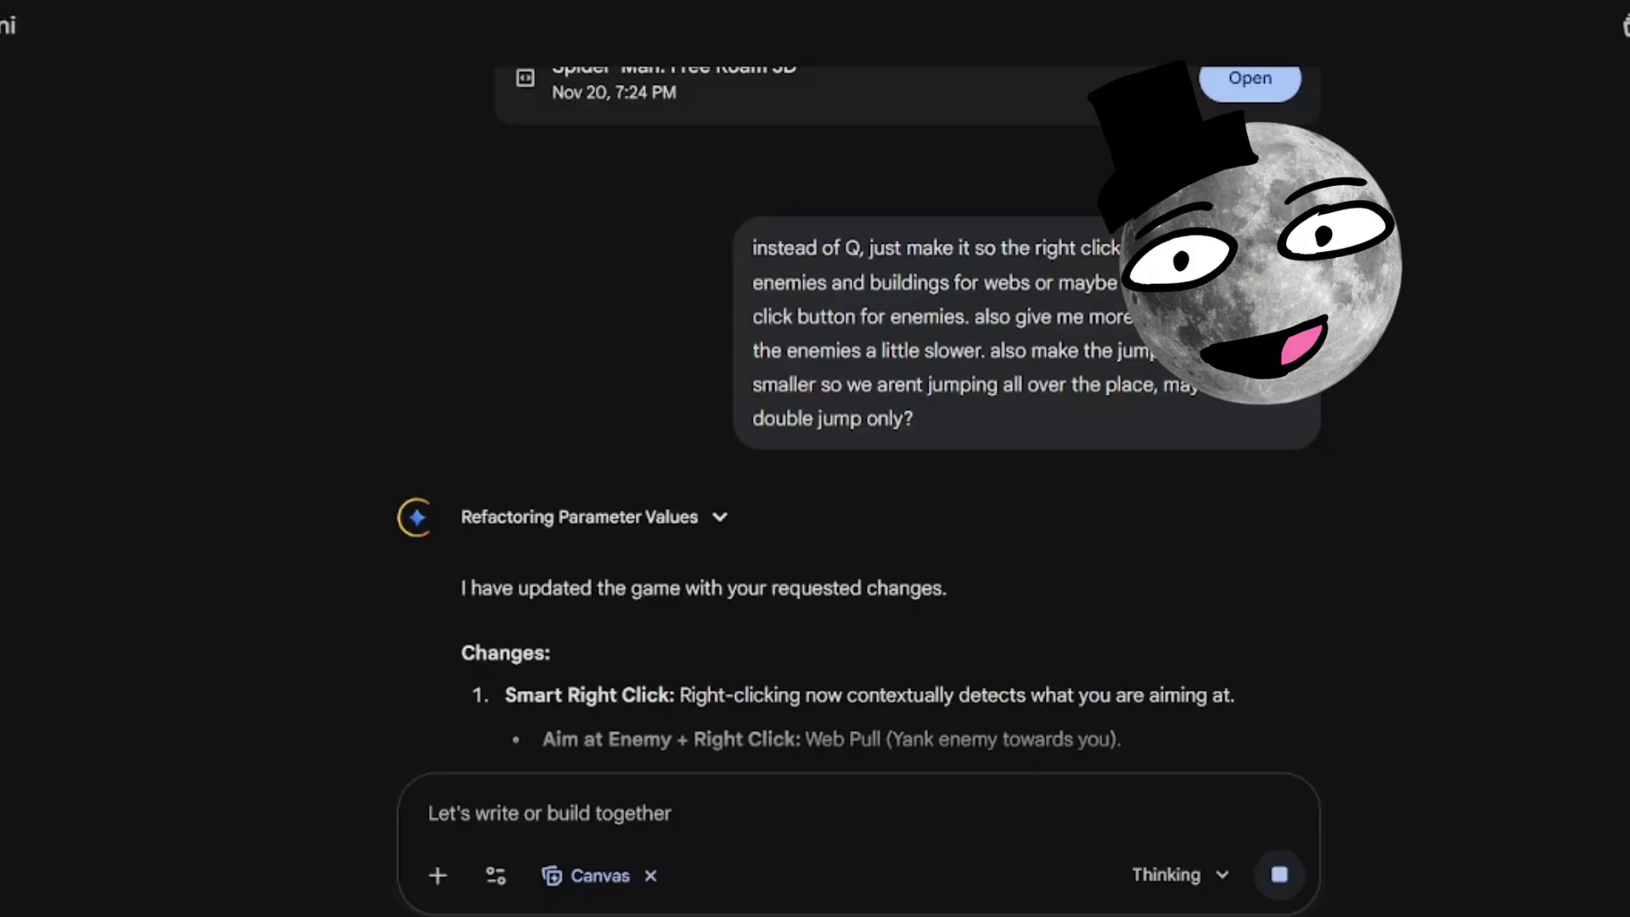
scroll(1094, 238, "down", 4)
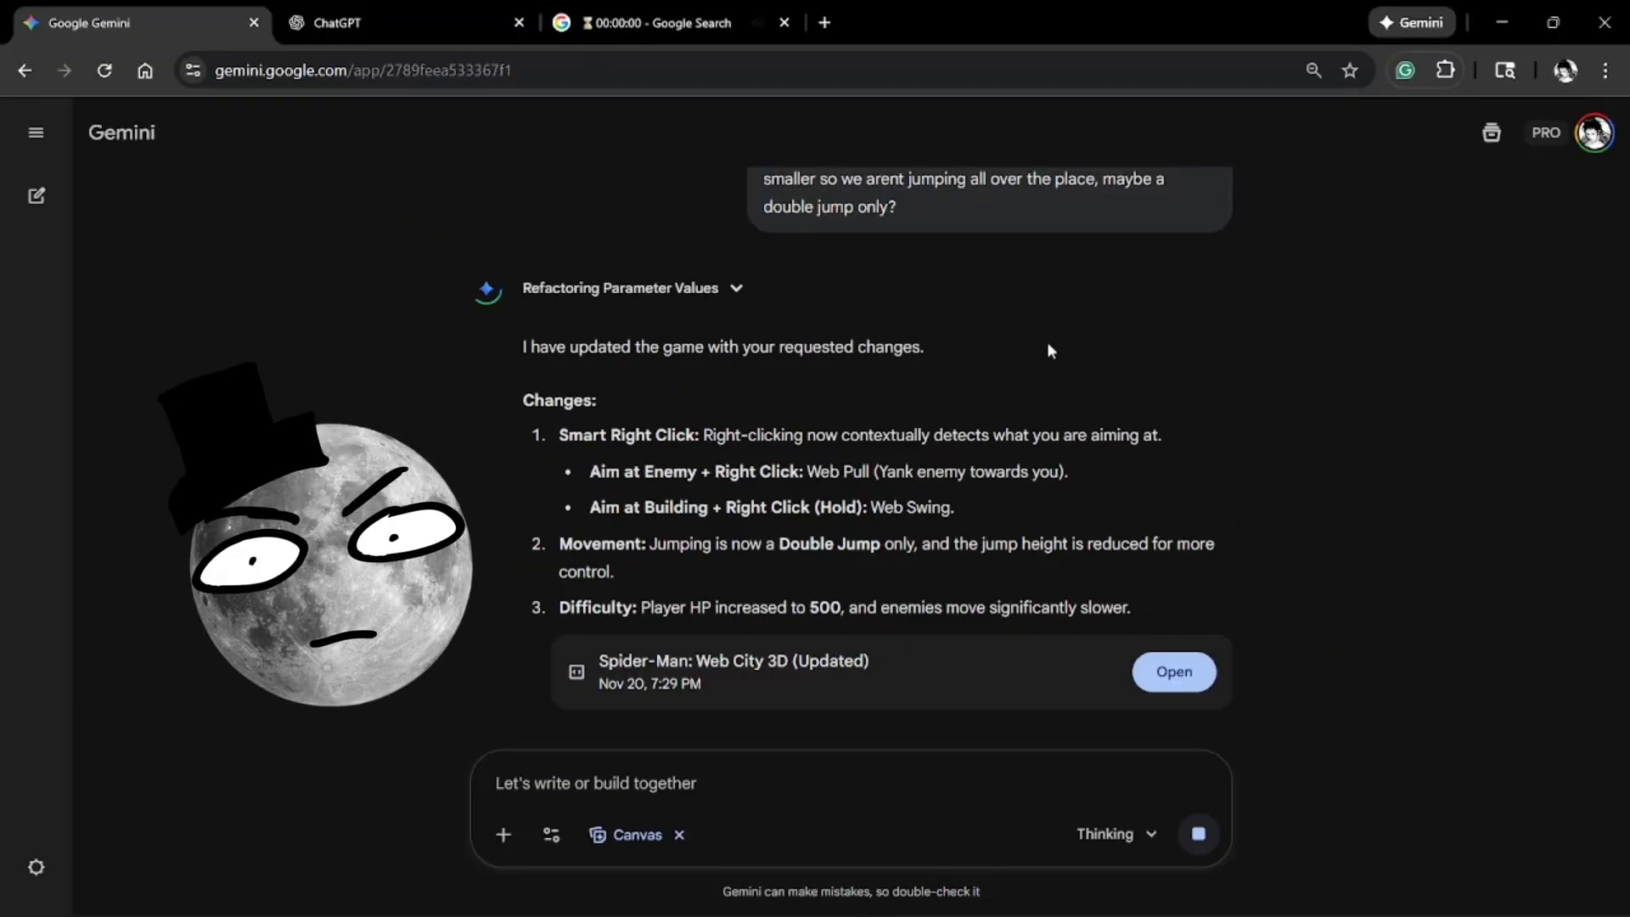
left_click(658, 23)
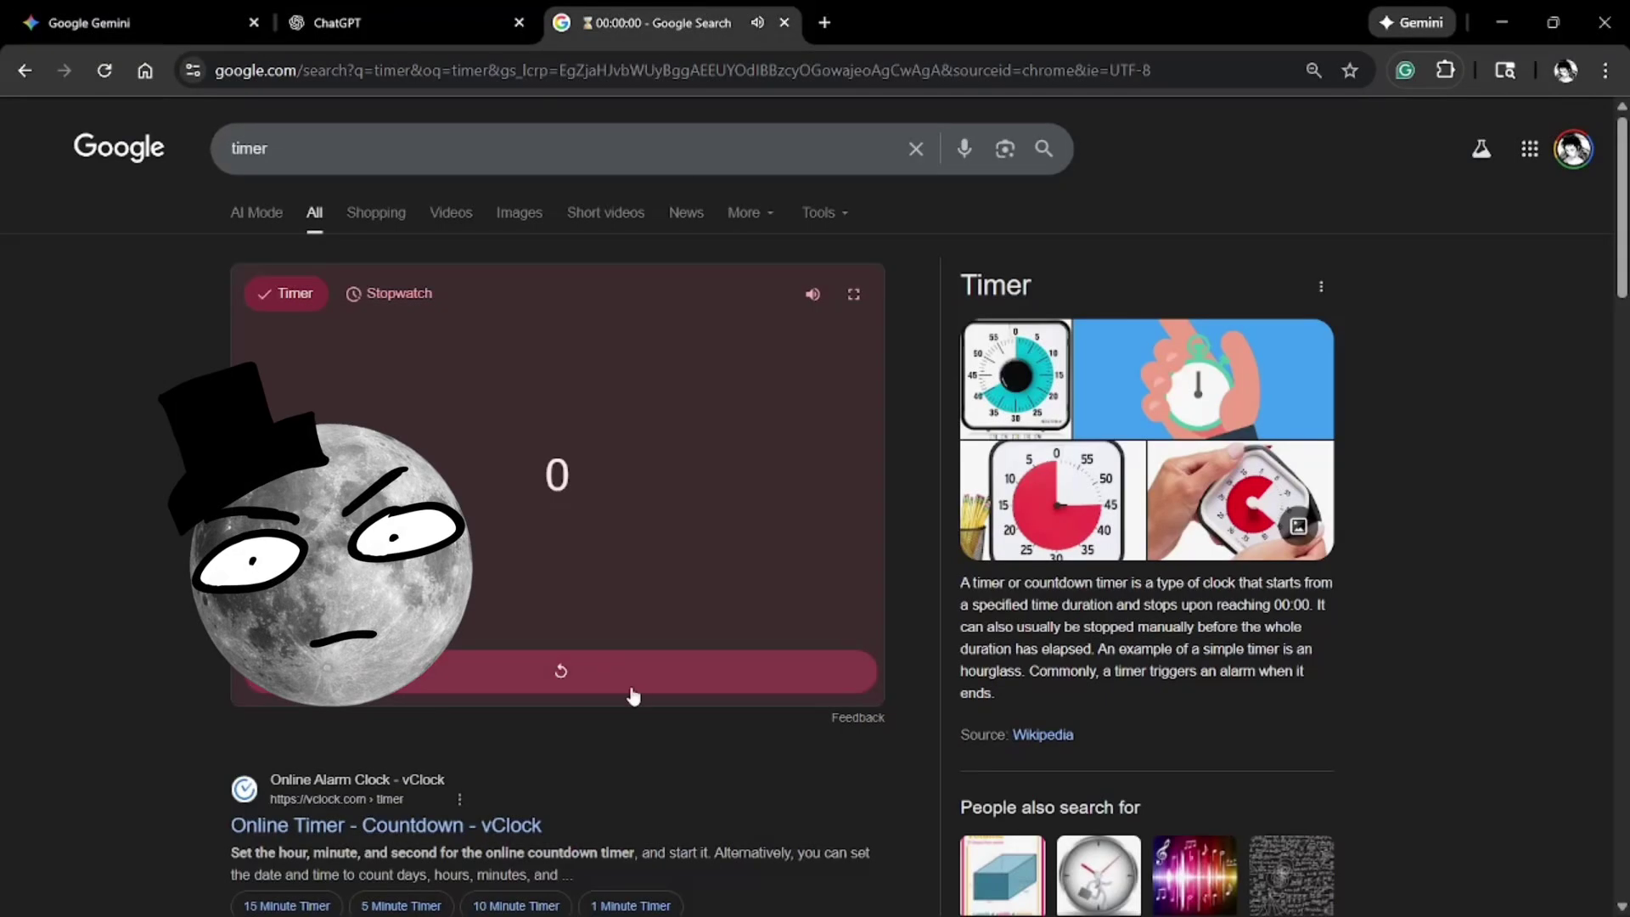
left_click(123, 23)
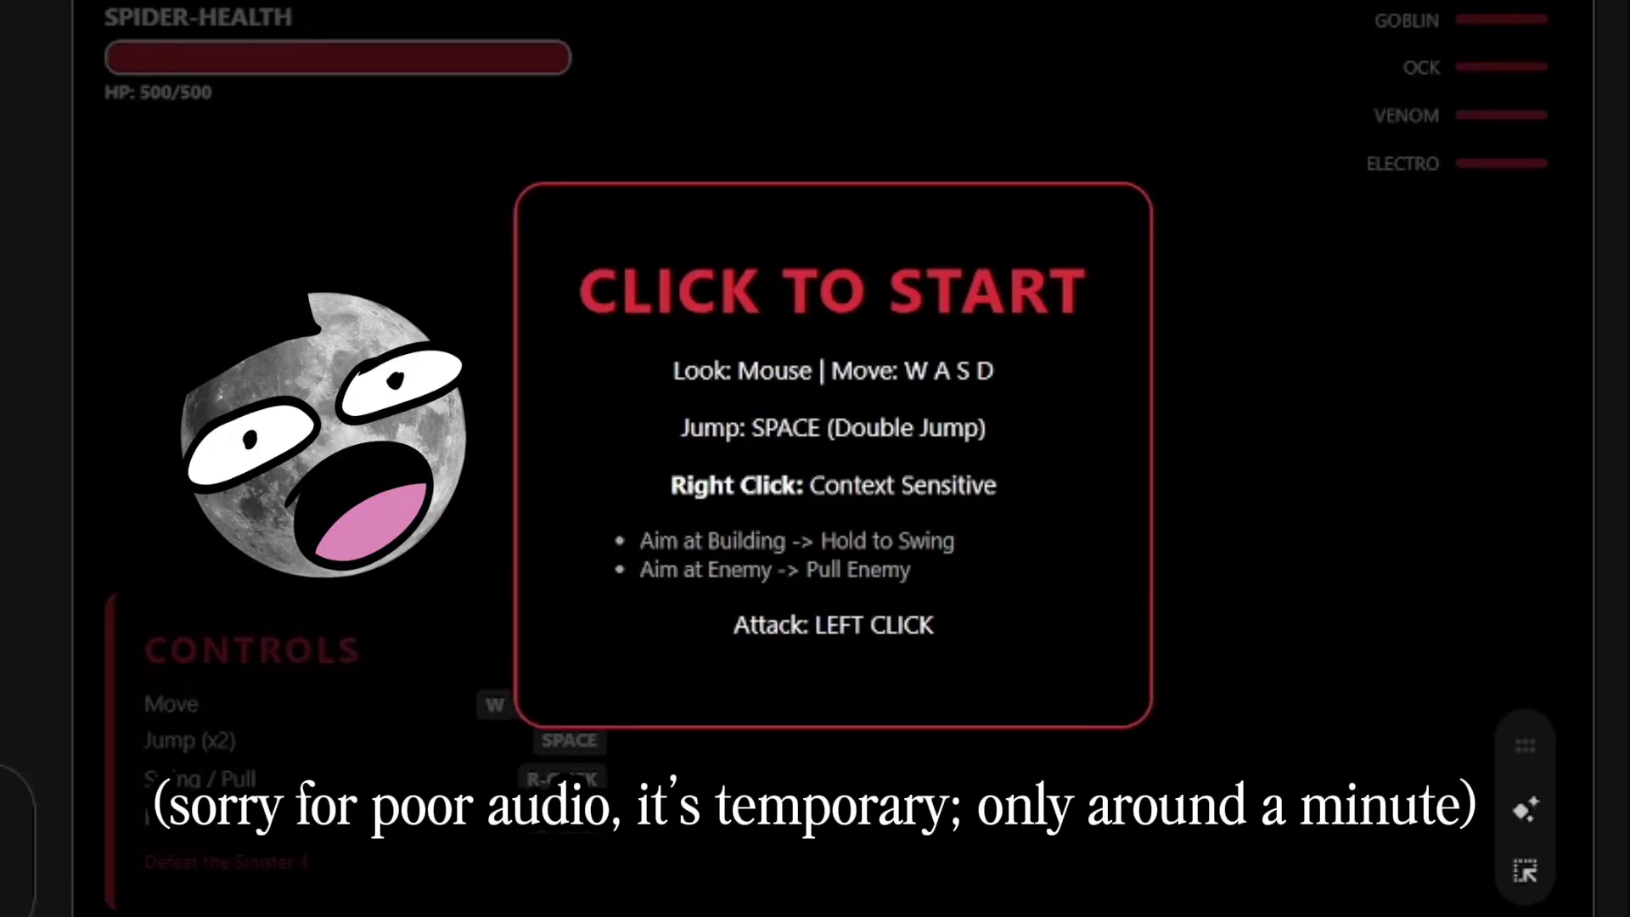
Step: Start the Spider-Man: Web City 3D (Updated) preview and test running and the reduced double jump around the city
left_click(1150, 594)
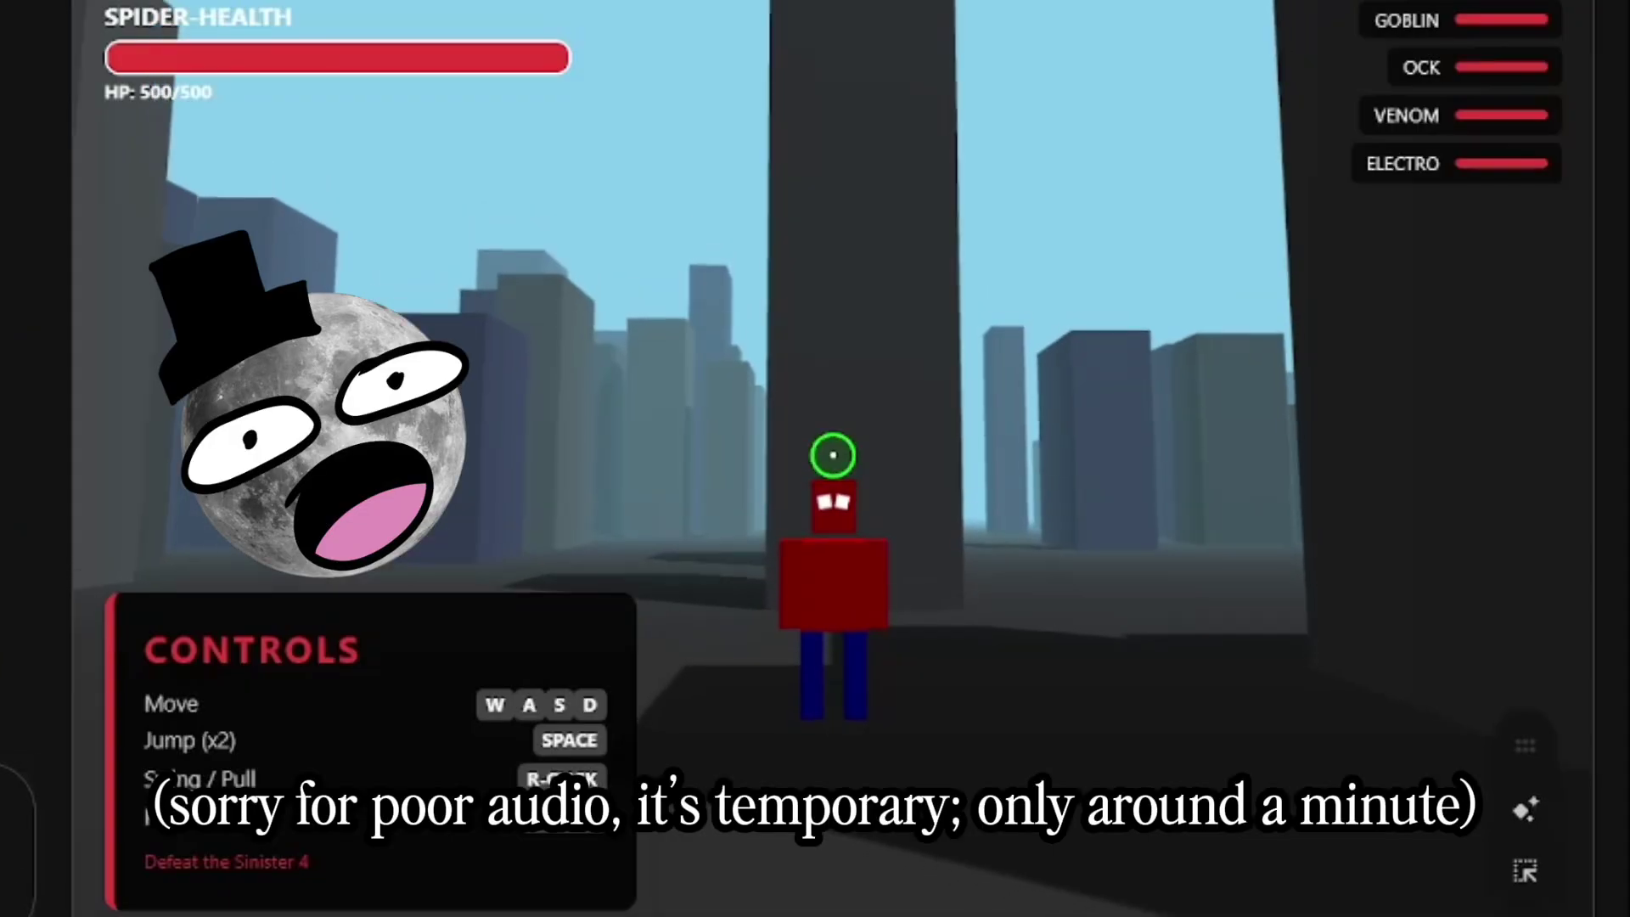
key("space")
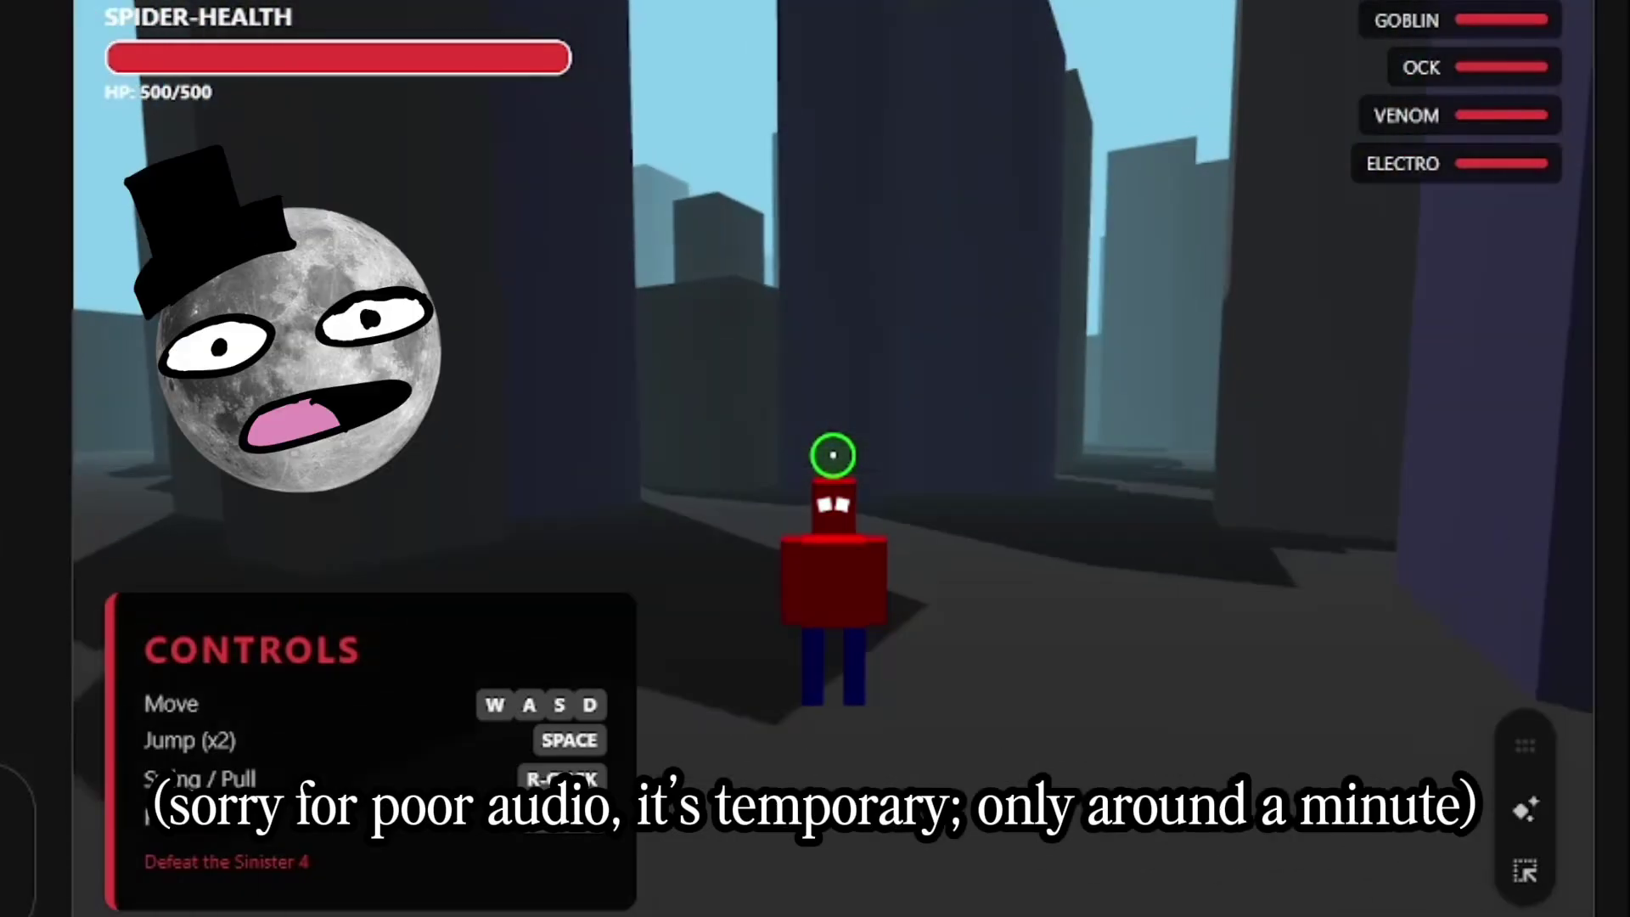
key("w")
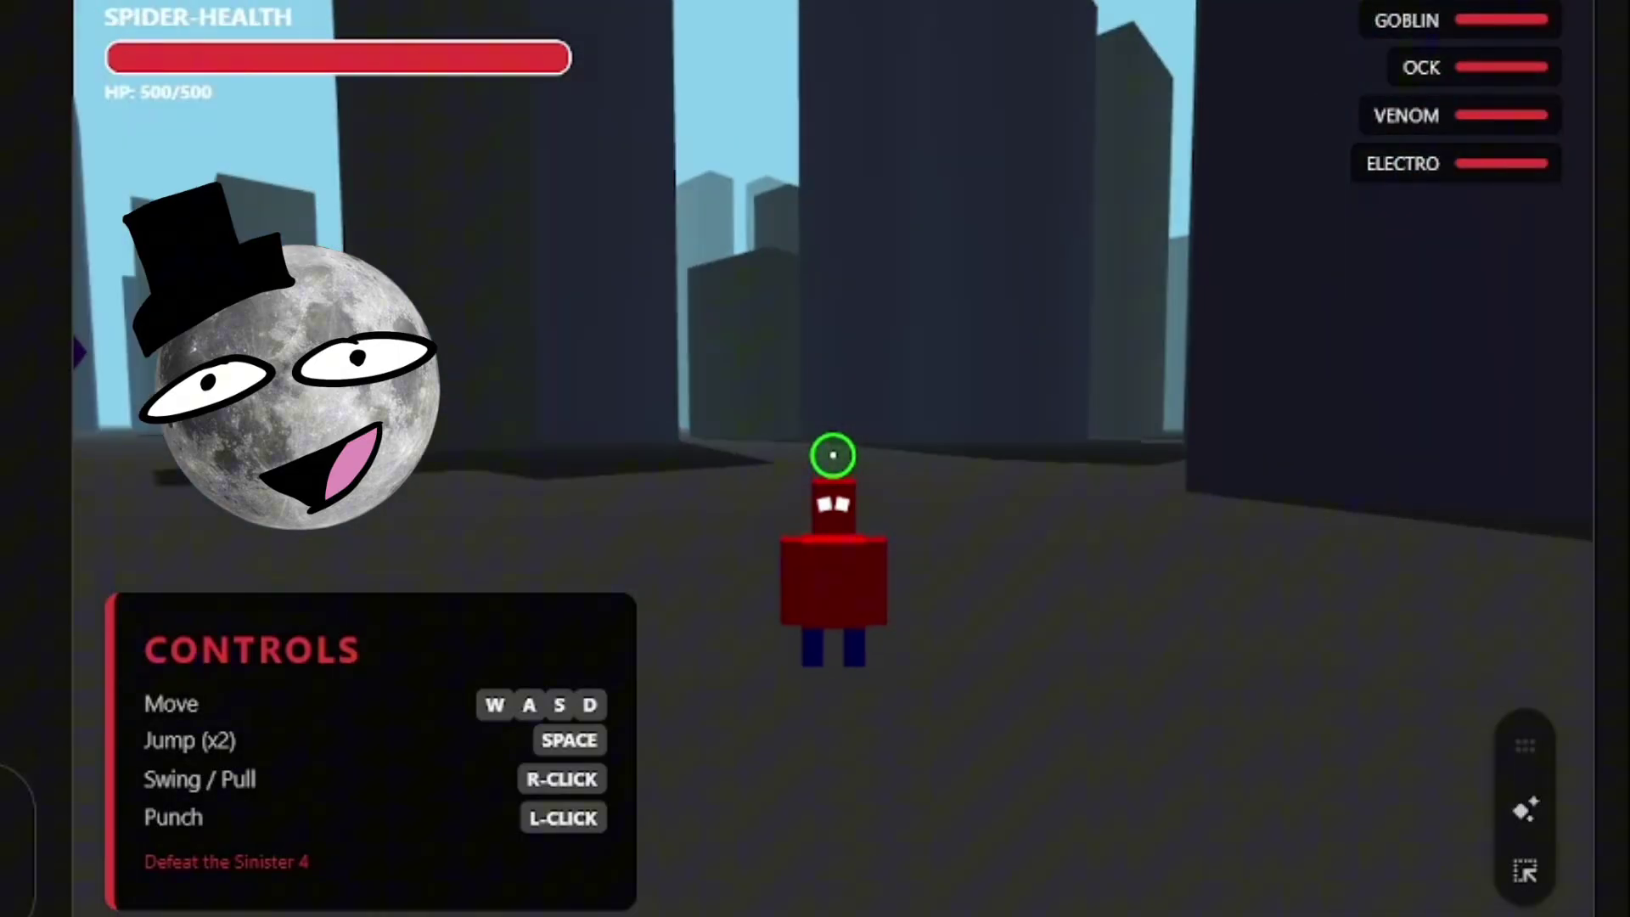
key("space")
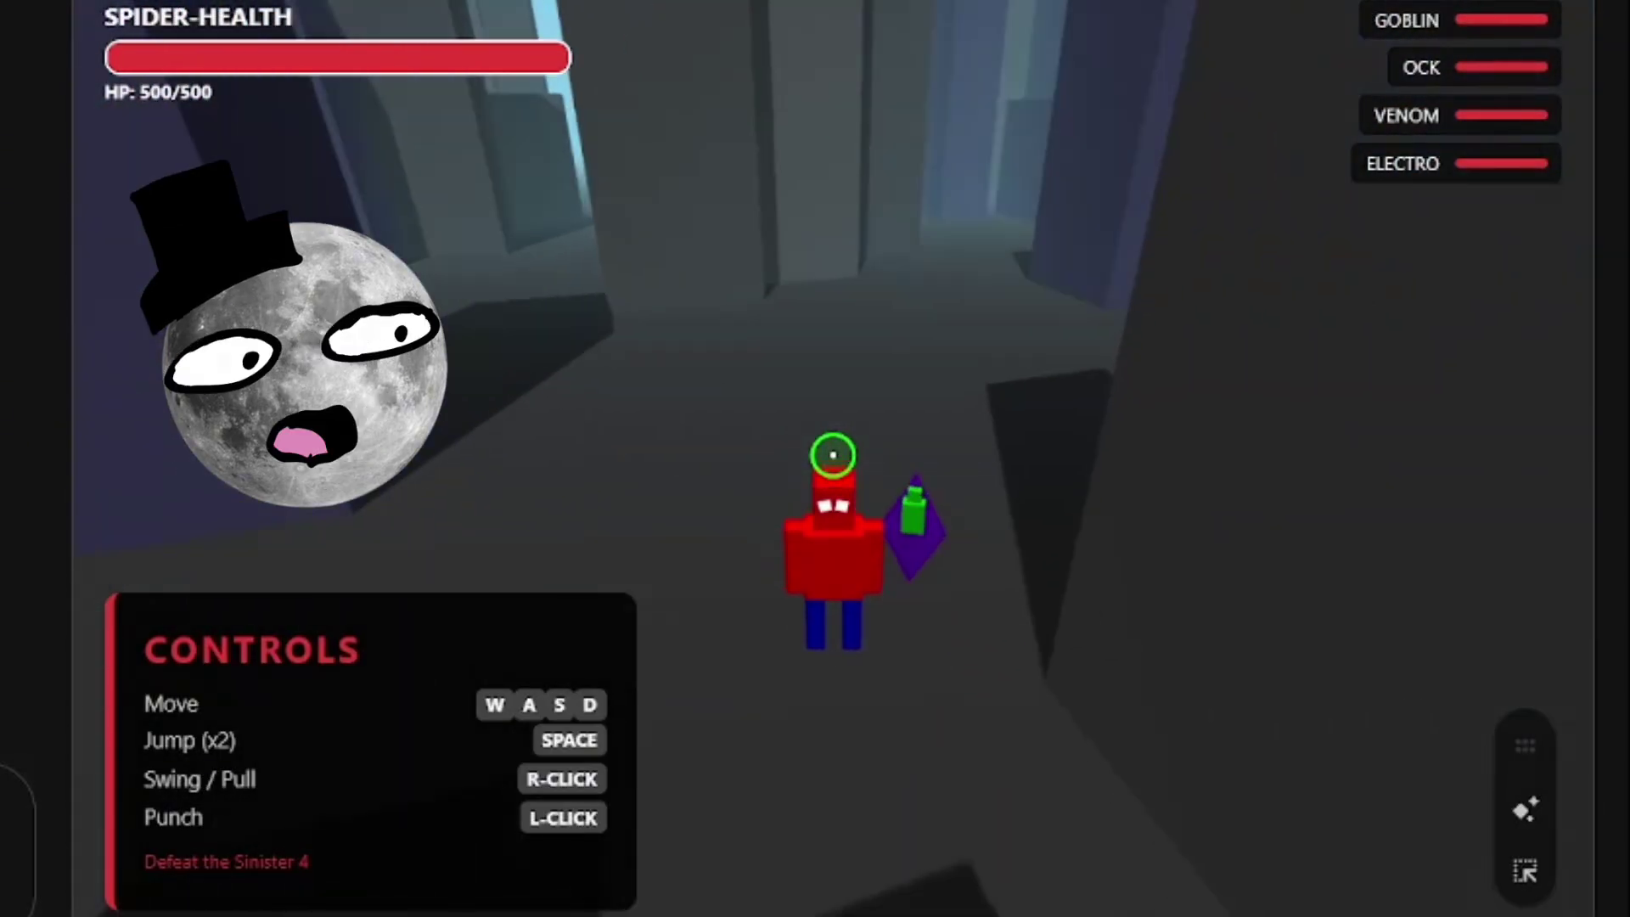
key("s")
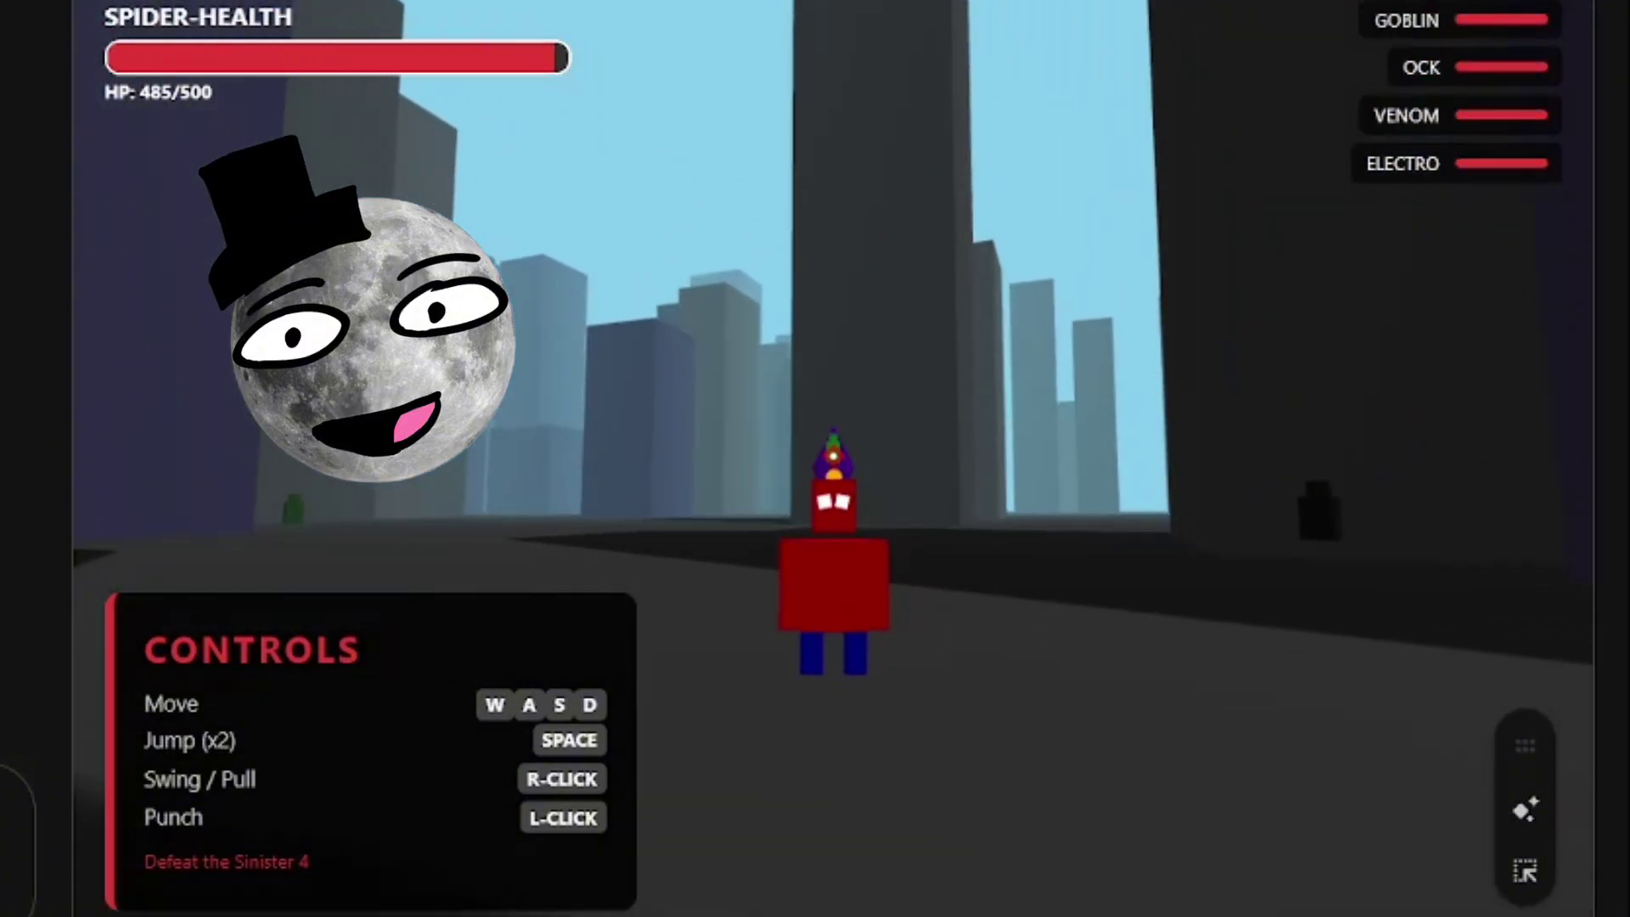
key("space")
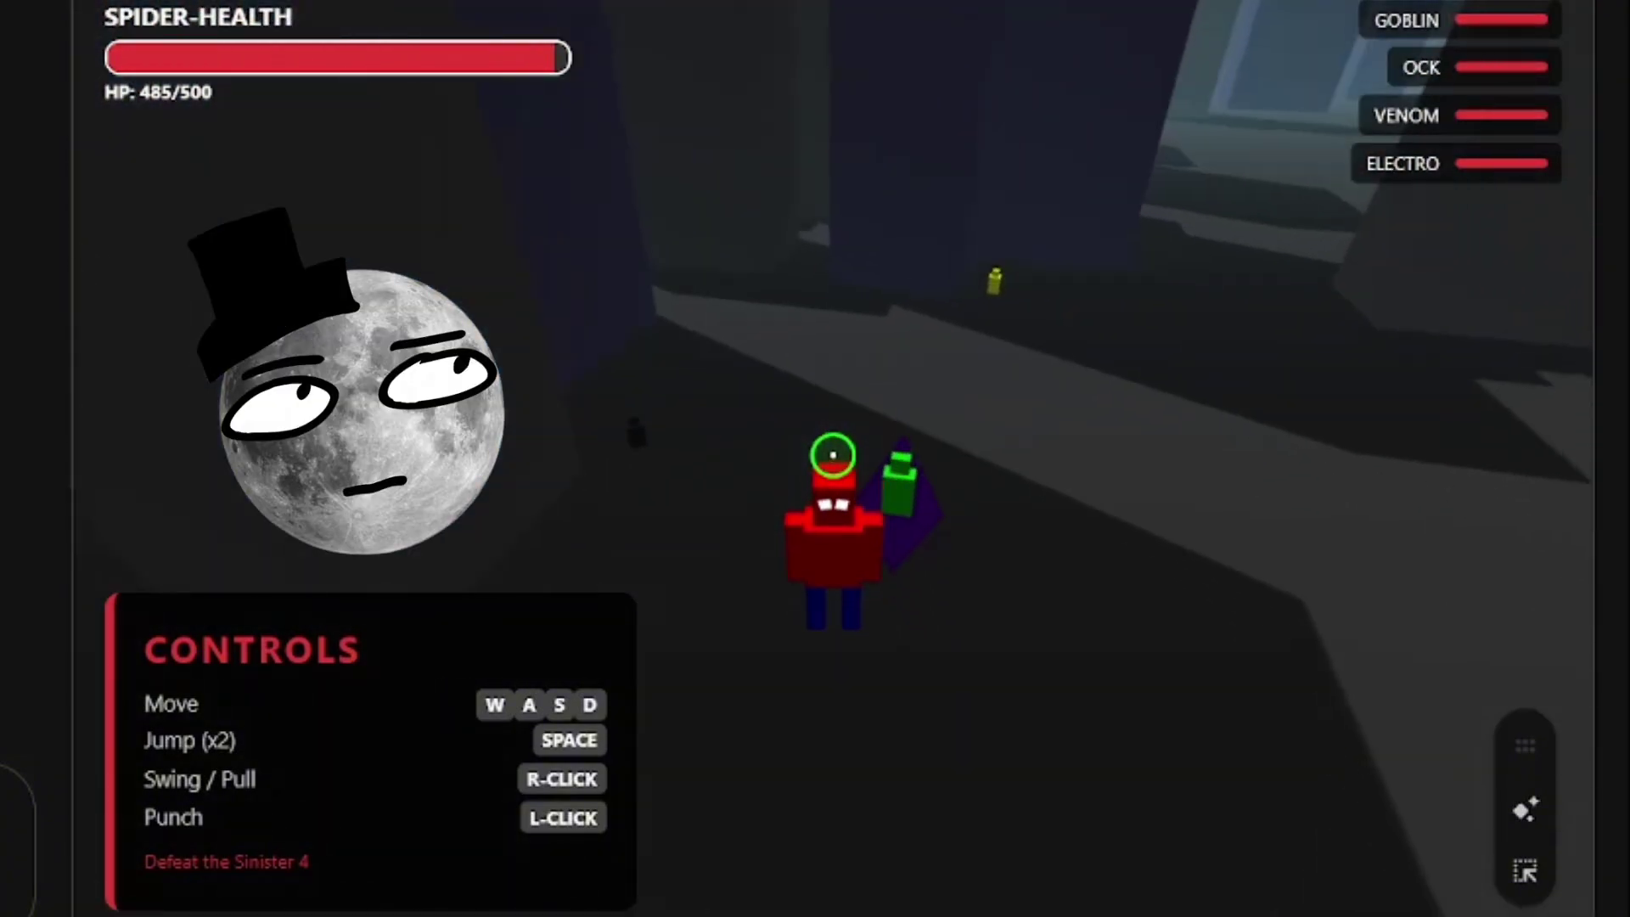
key("d")
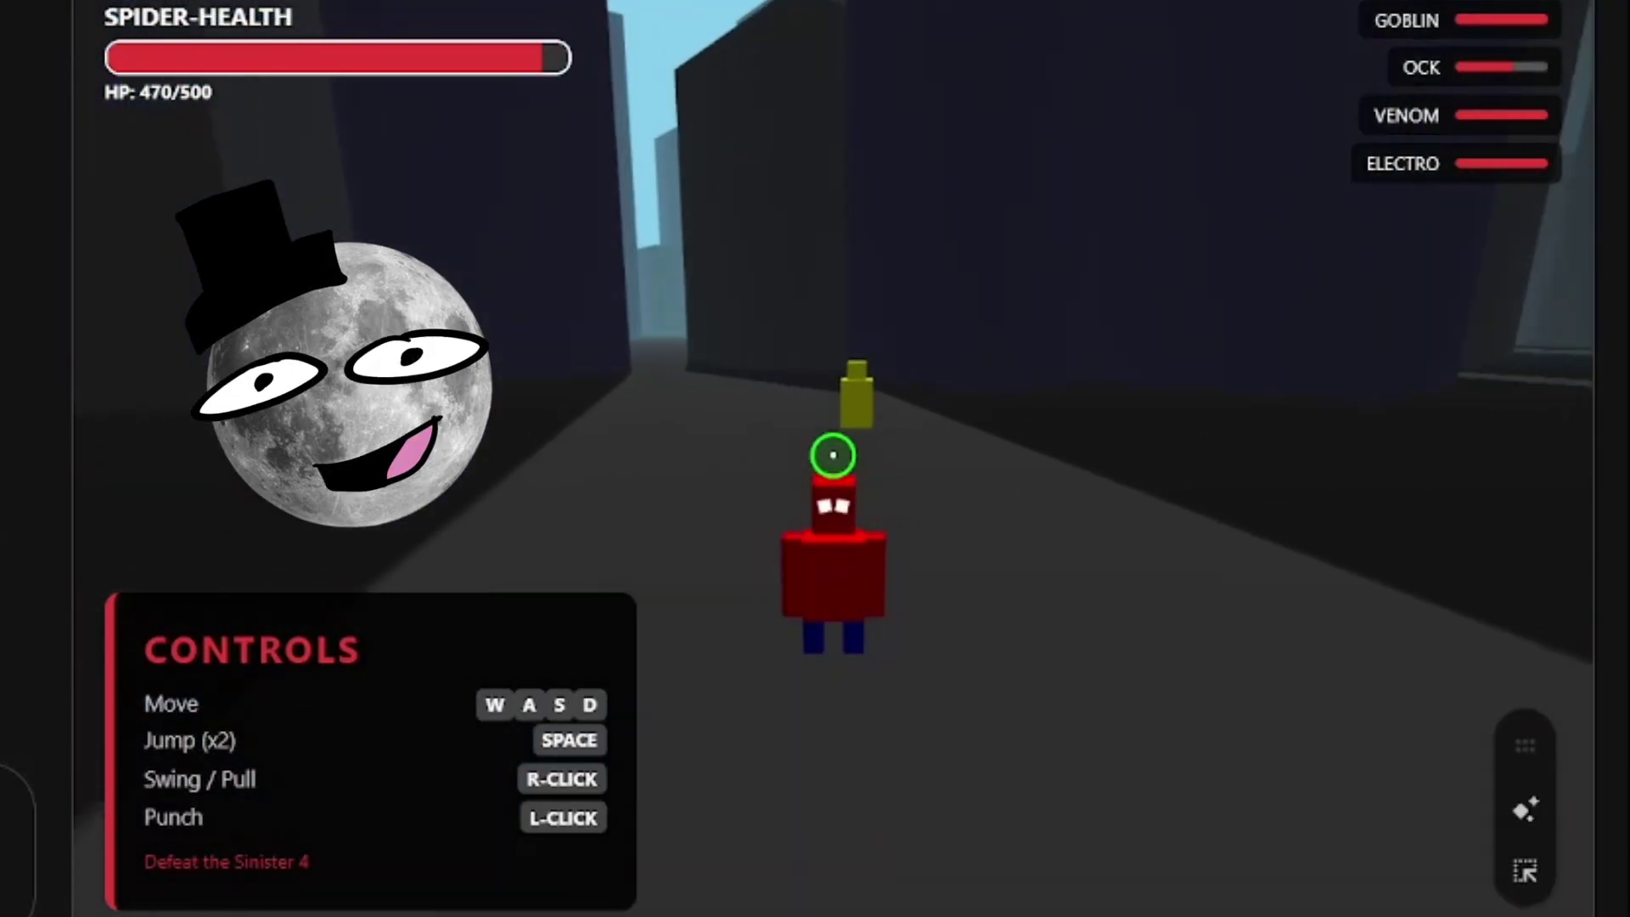
Step: Test close-range combat by chasing and punching Electro and Ock until both are defeated
key("w")
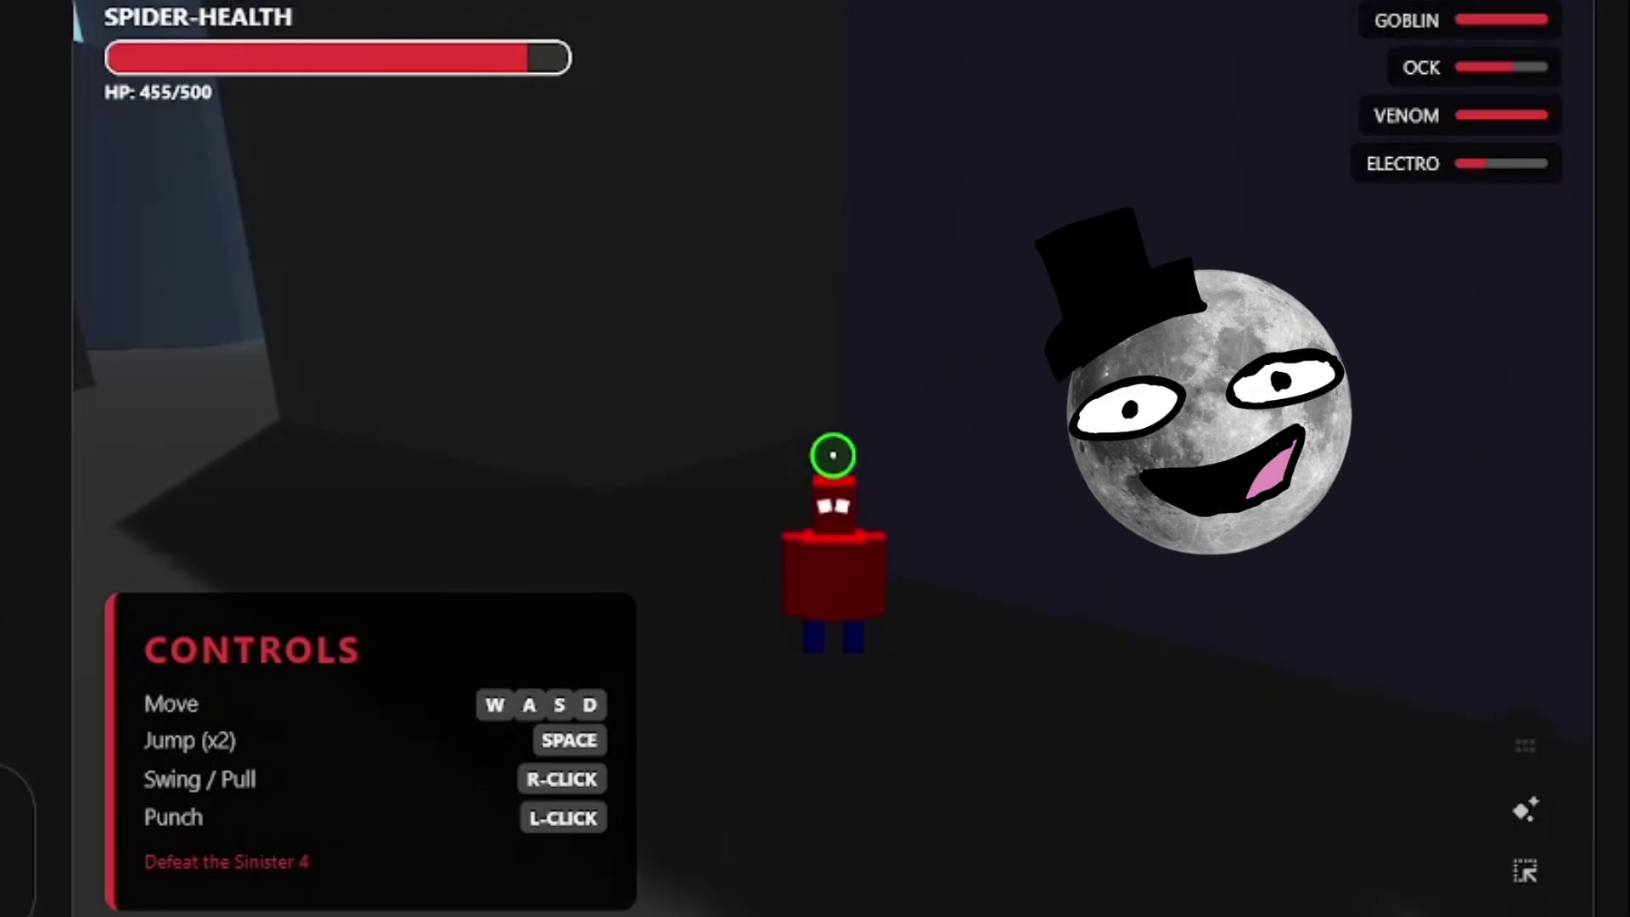
left_click(833, 456)
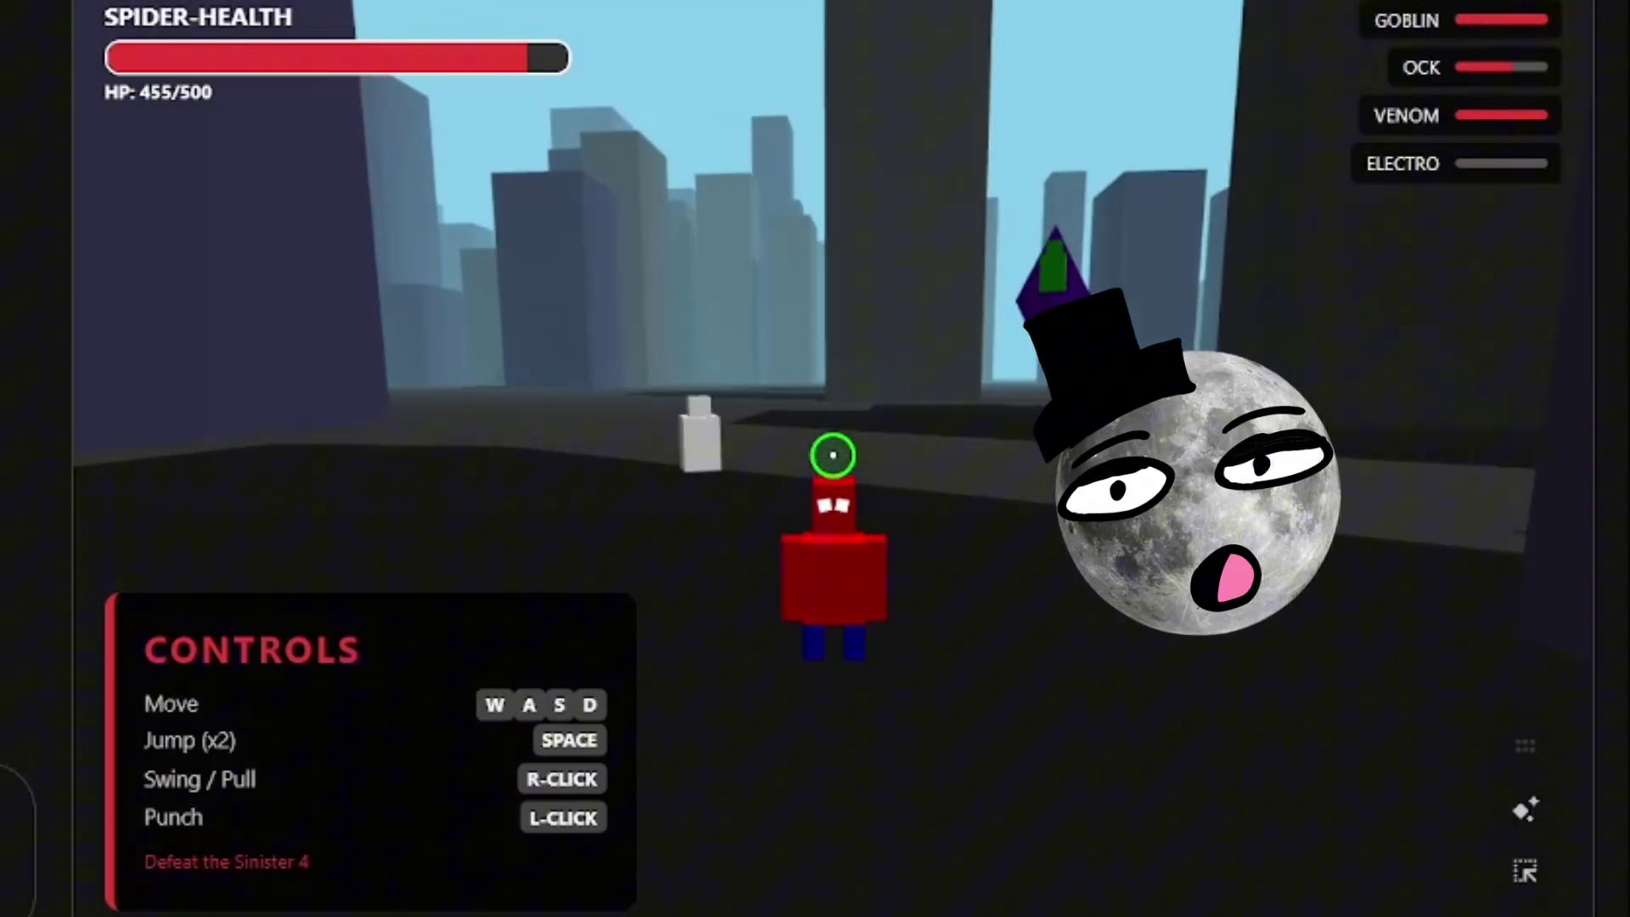
left_click(833, 456)
key("w")
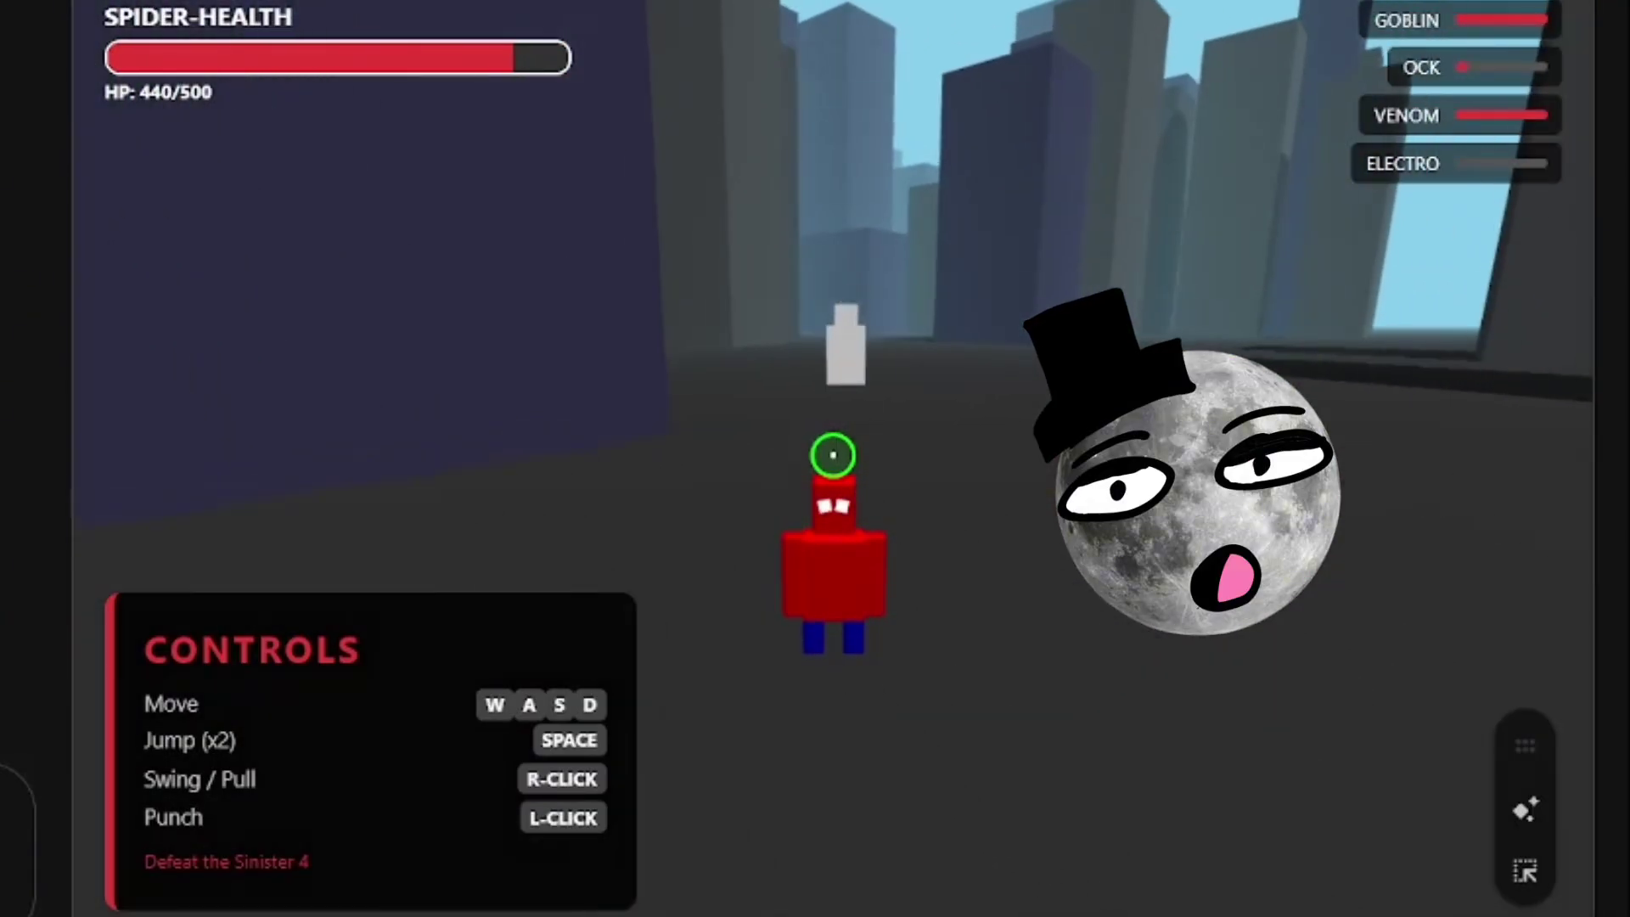
left_click(833, 456)
key("w")
Step: Test backing away, strafing and double jumping around Goblin and Venom
key("space")
key("space")
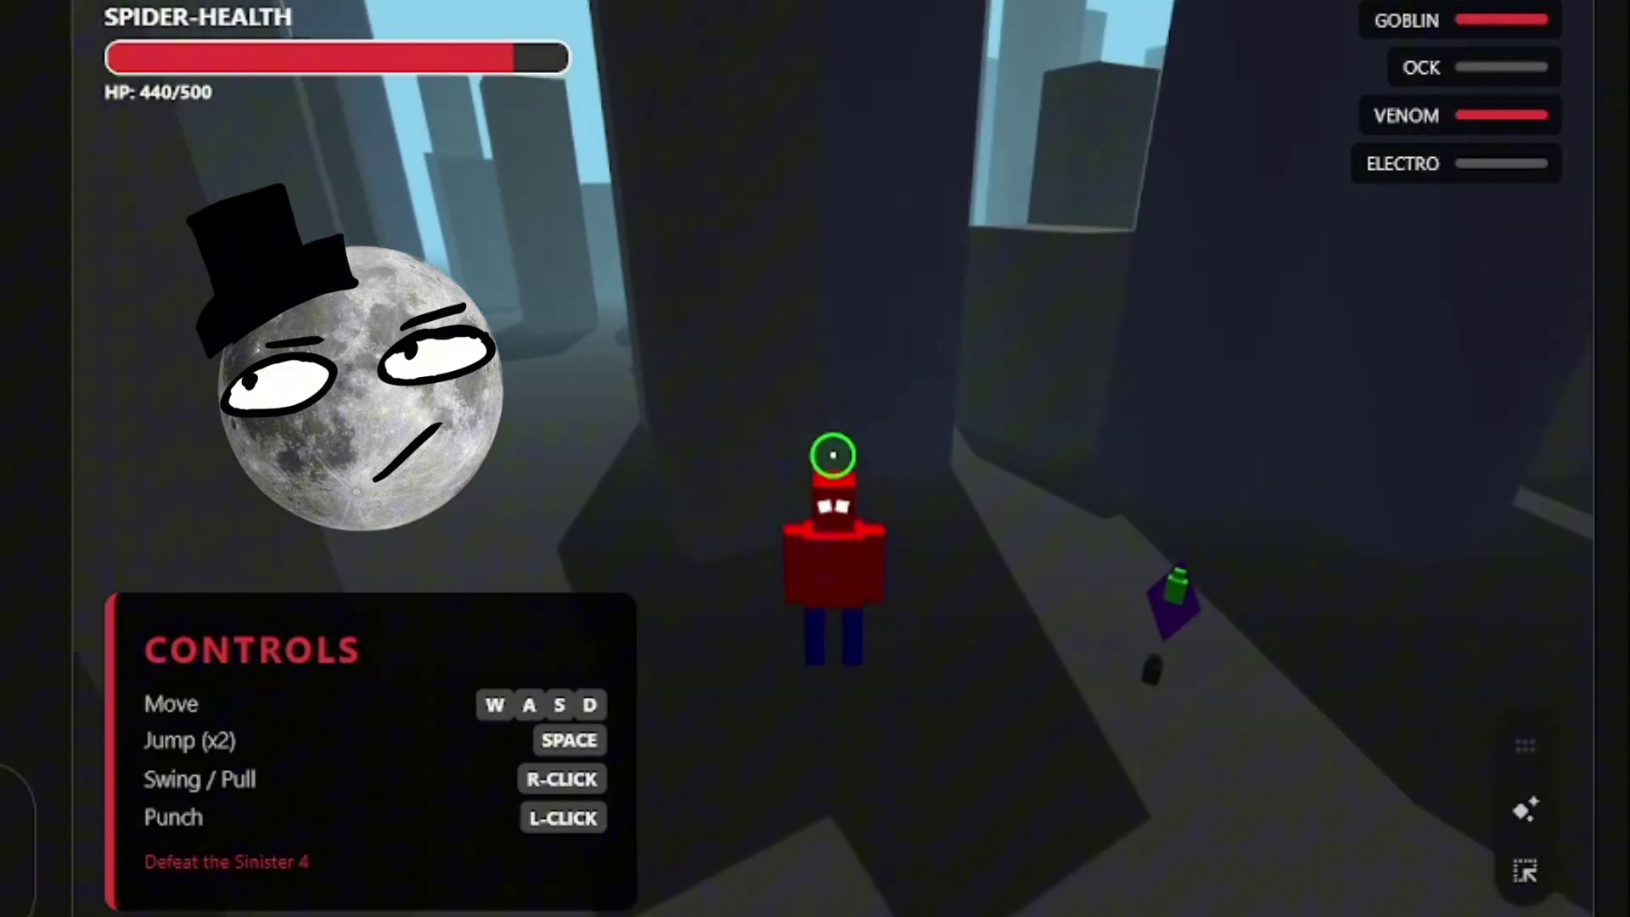
key("s")
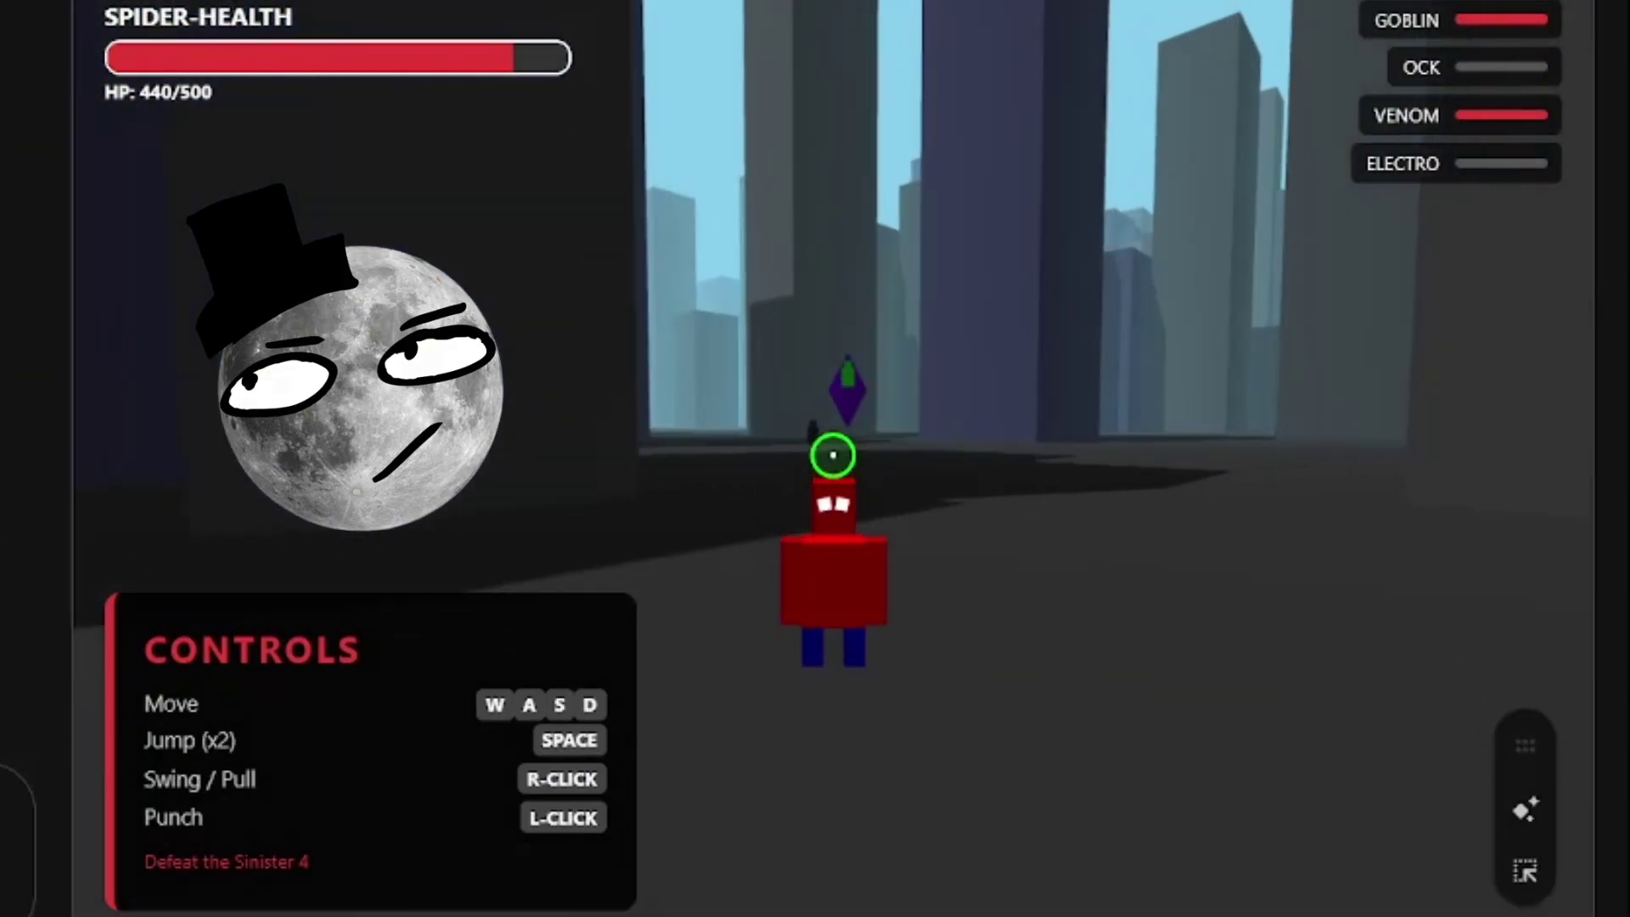
key("a")
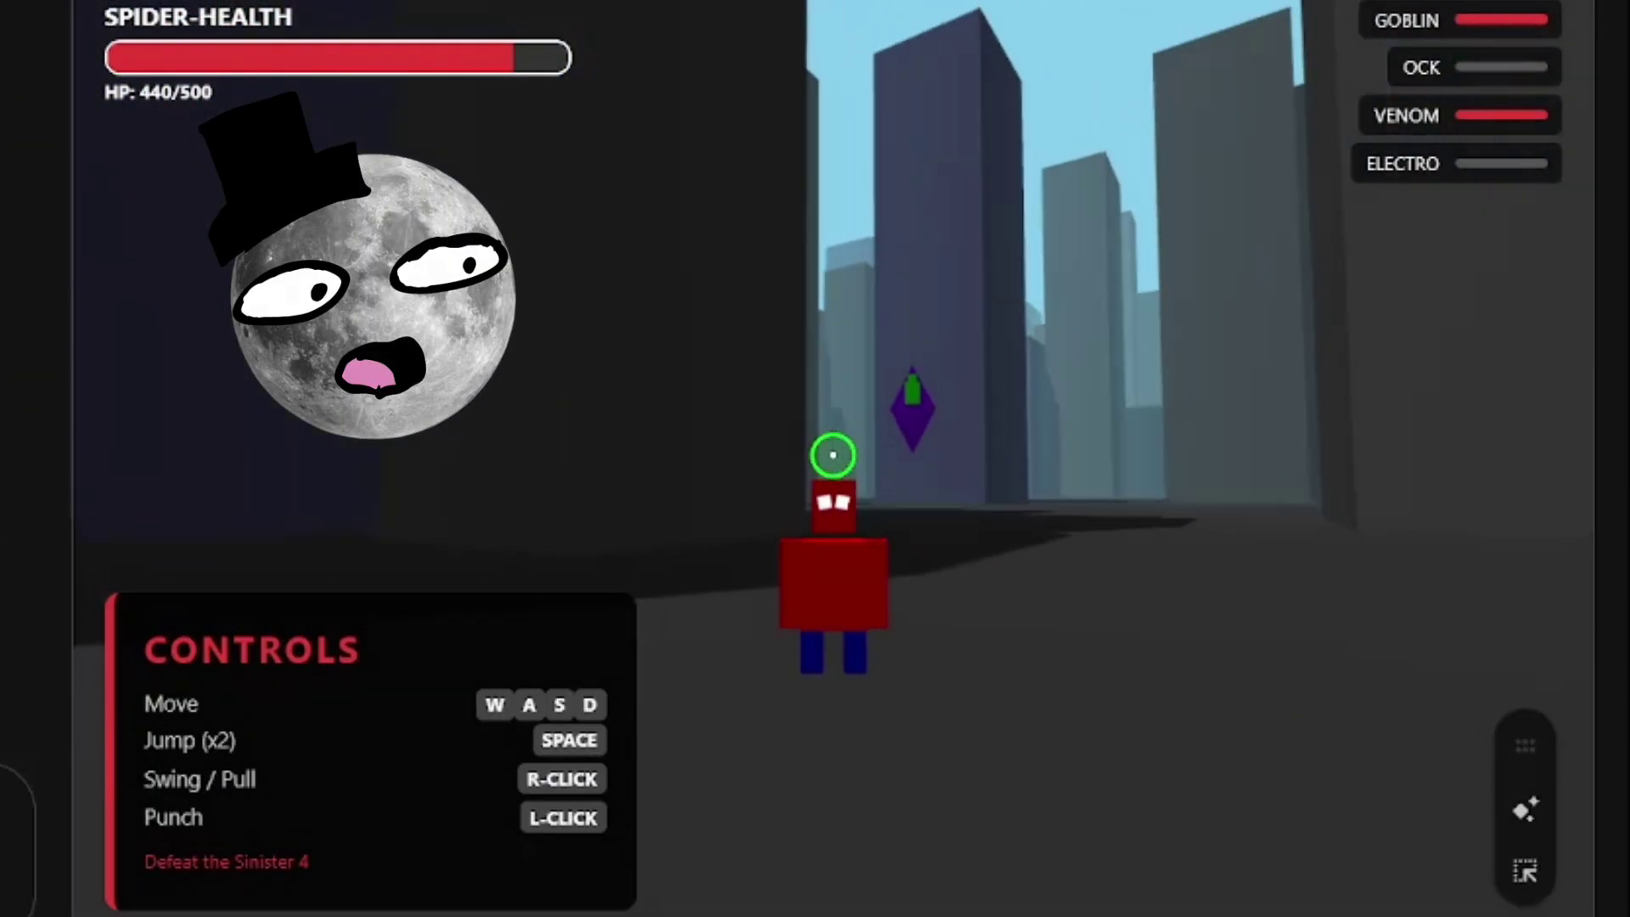
key("s")
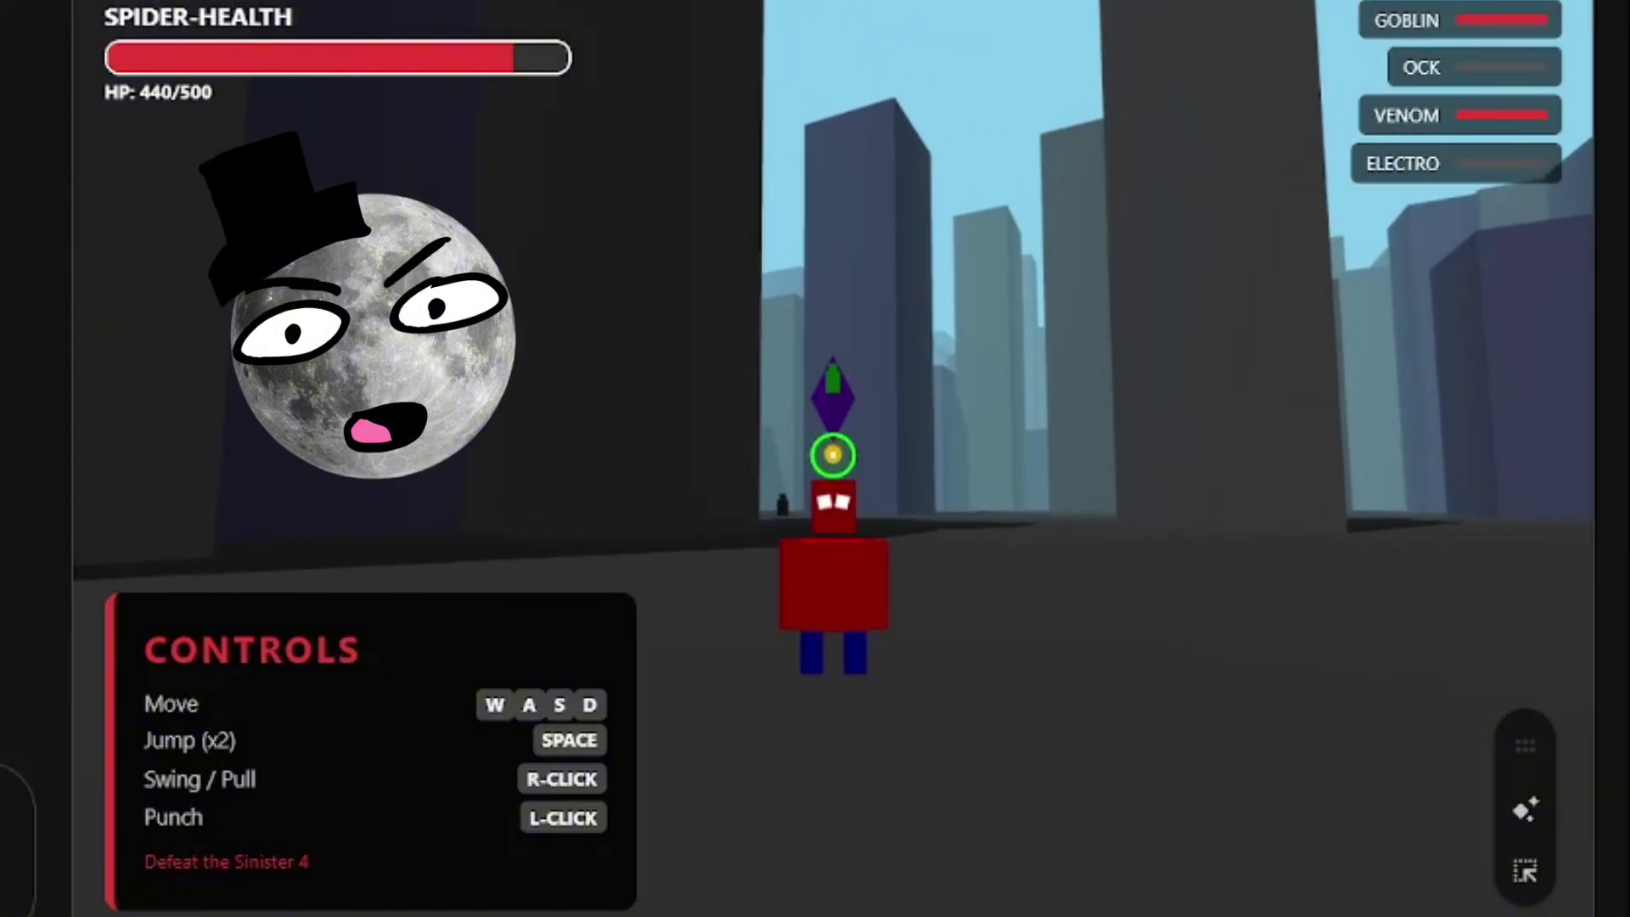
key("space")
key("space")
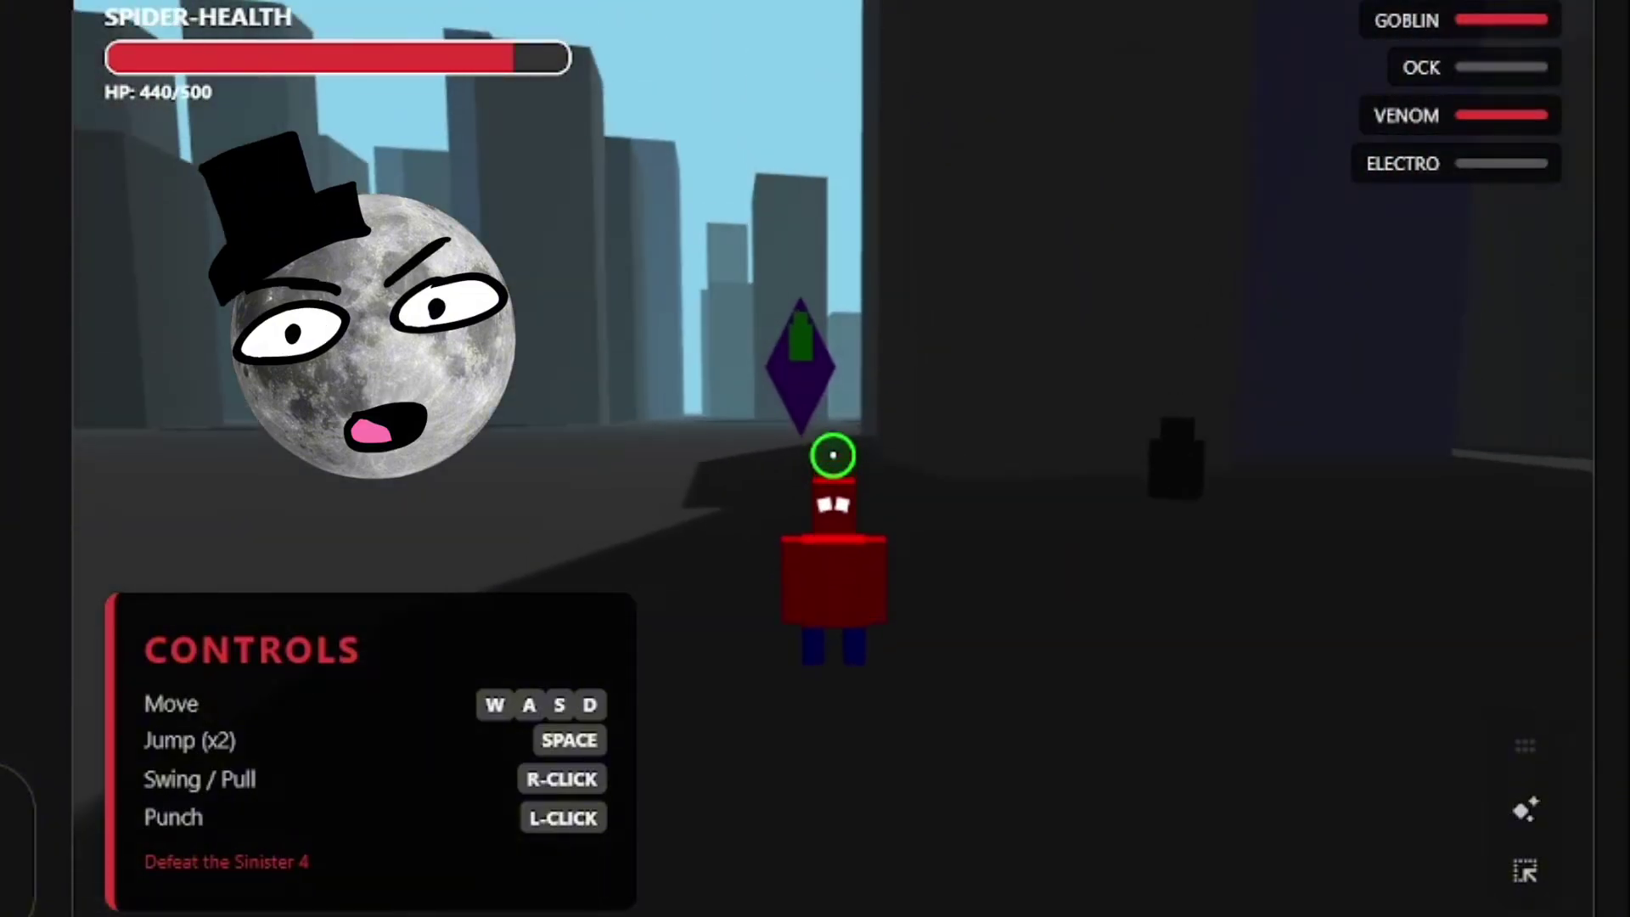
key("space")
key("space")
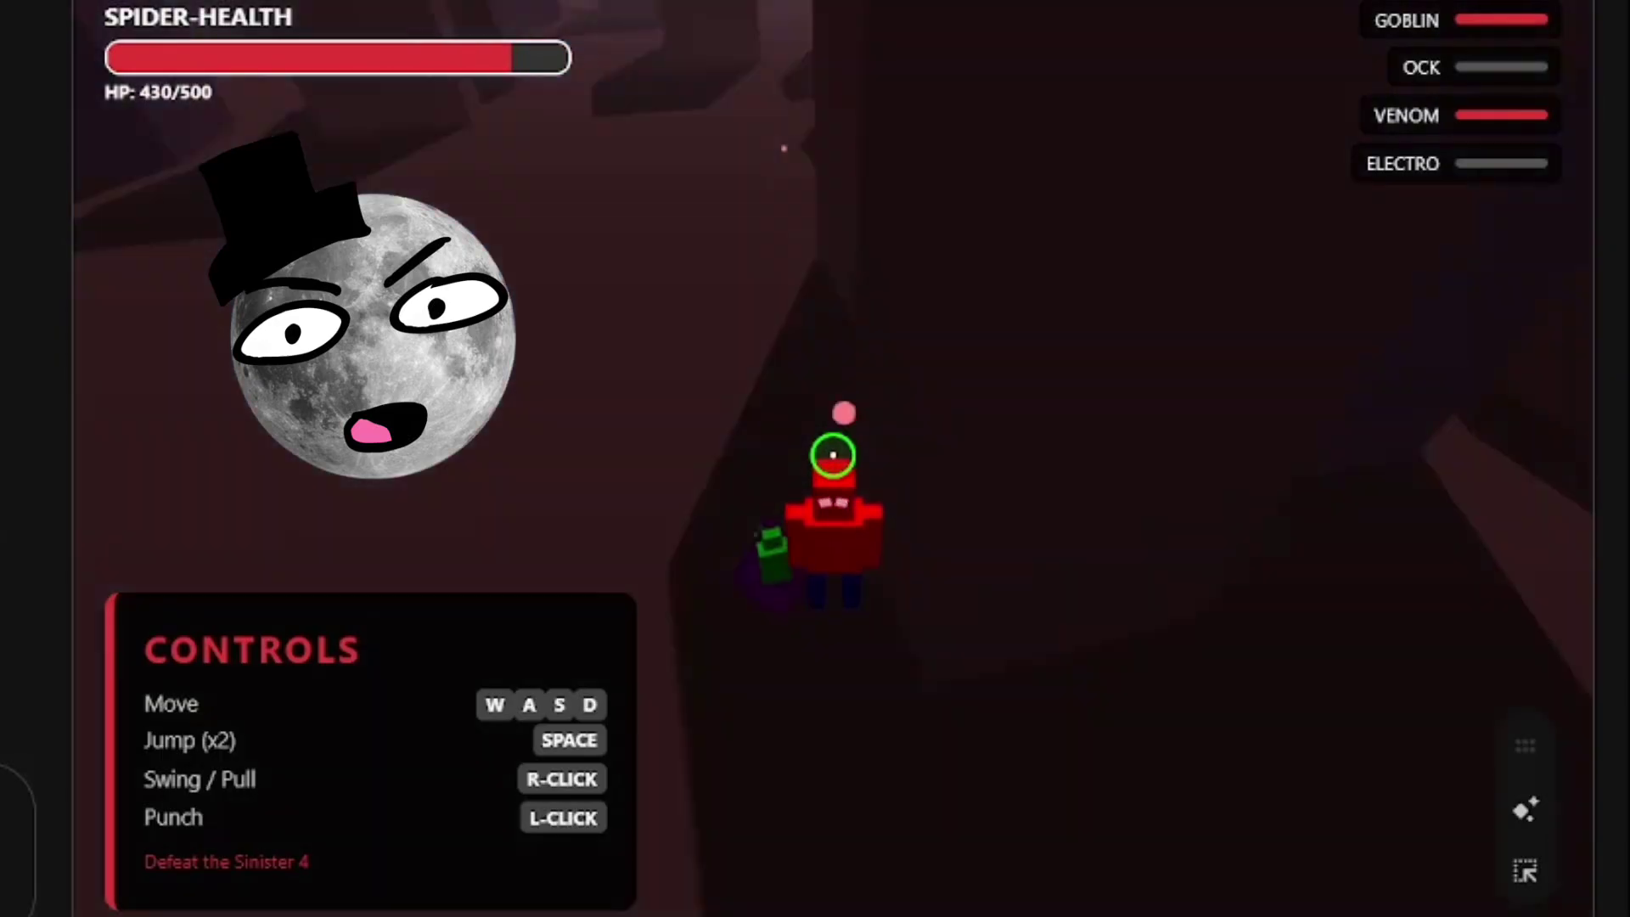
Step: Attack Goblin and Venom with repeated punches while retreating to test the enemy damage effects
left_click(833, 455)
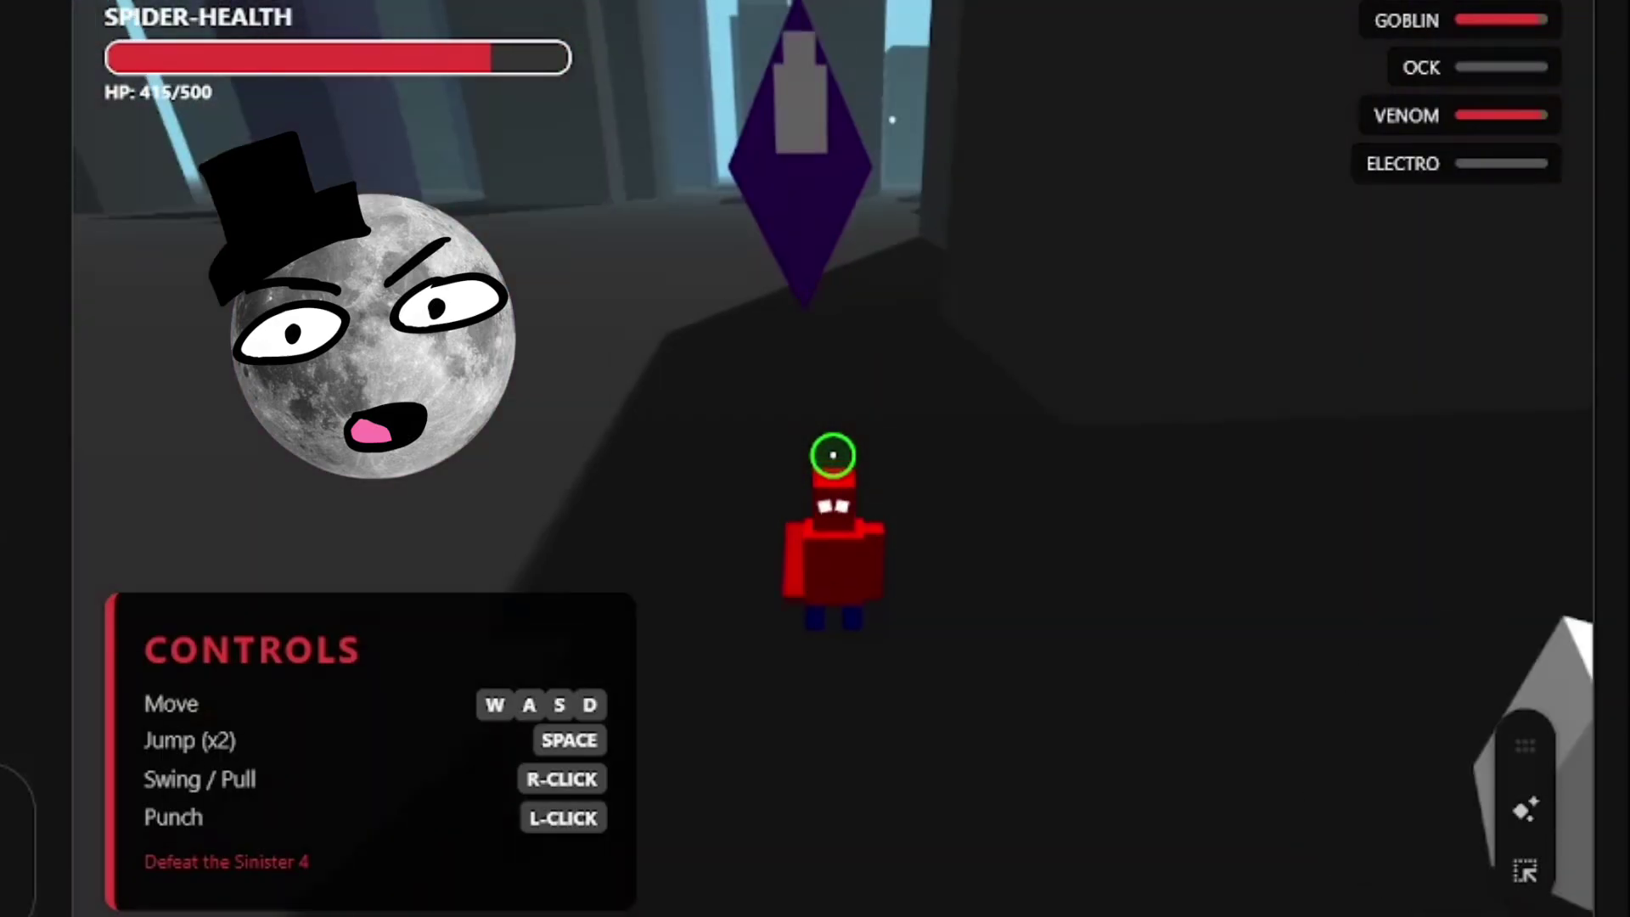
key("s")
left_click(834, 455)
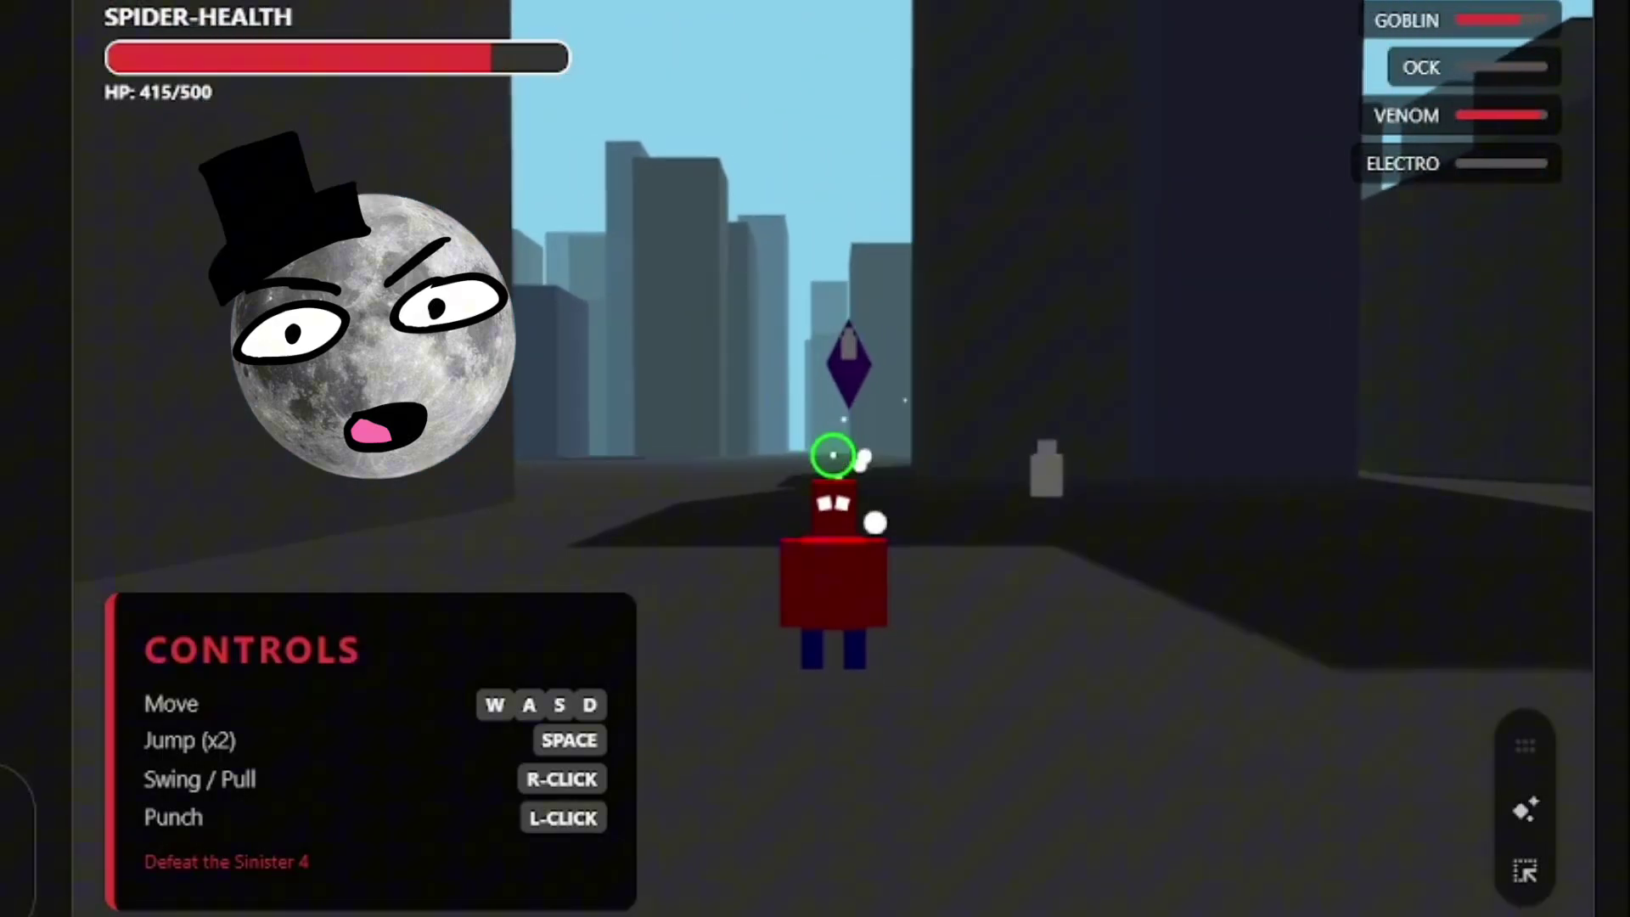
key("s")
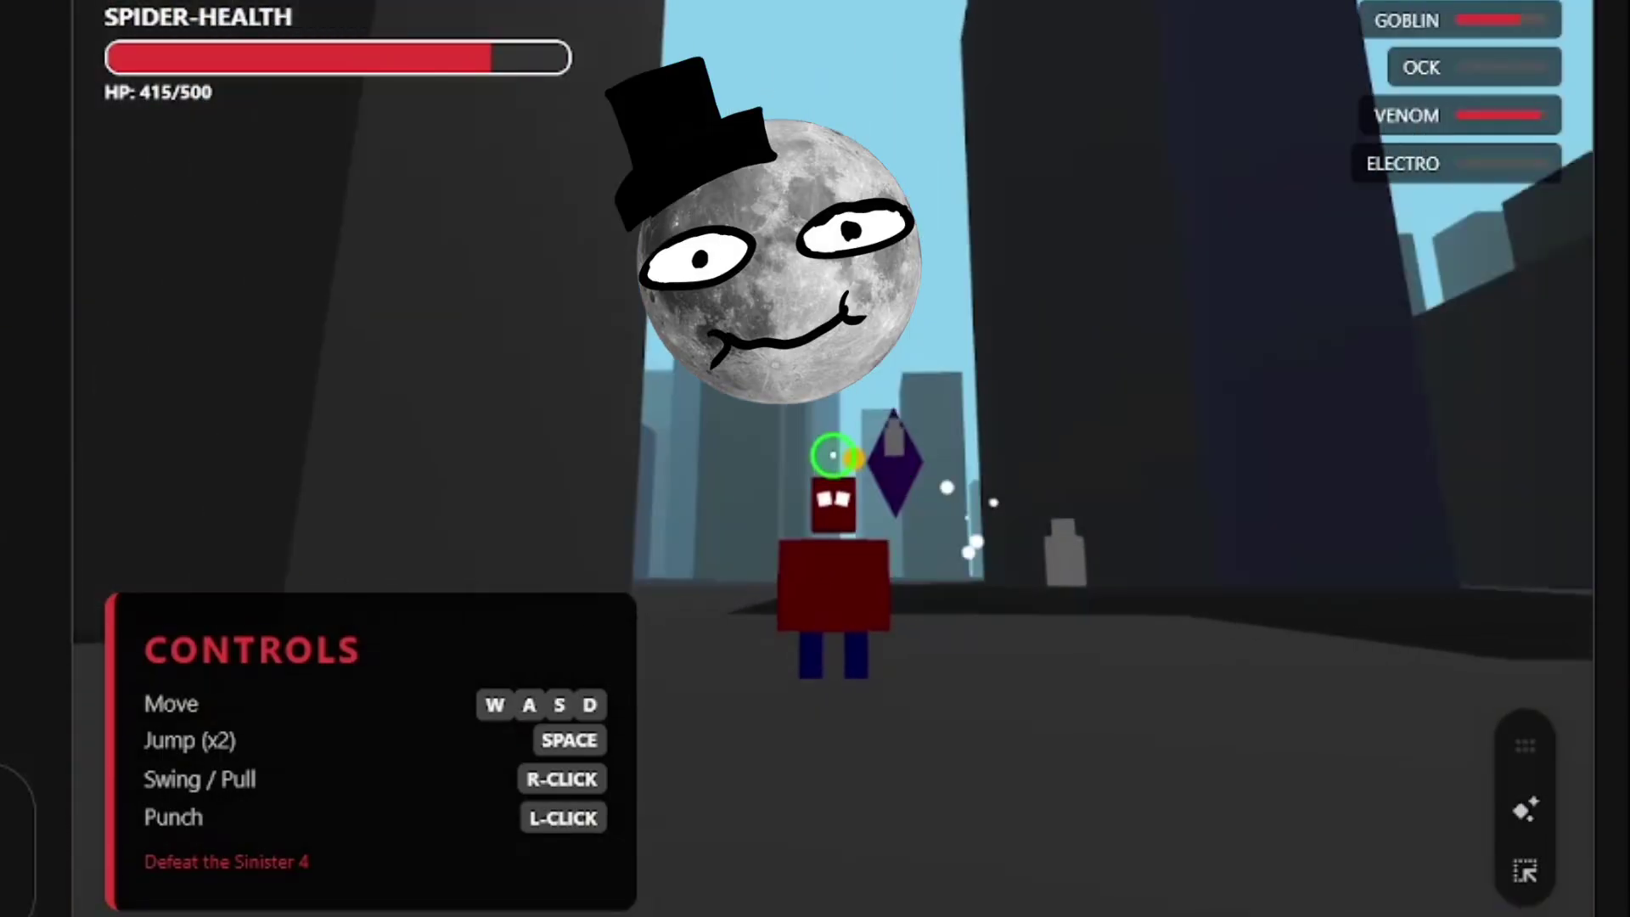
left_click(833, 455)
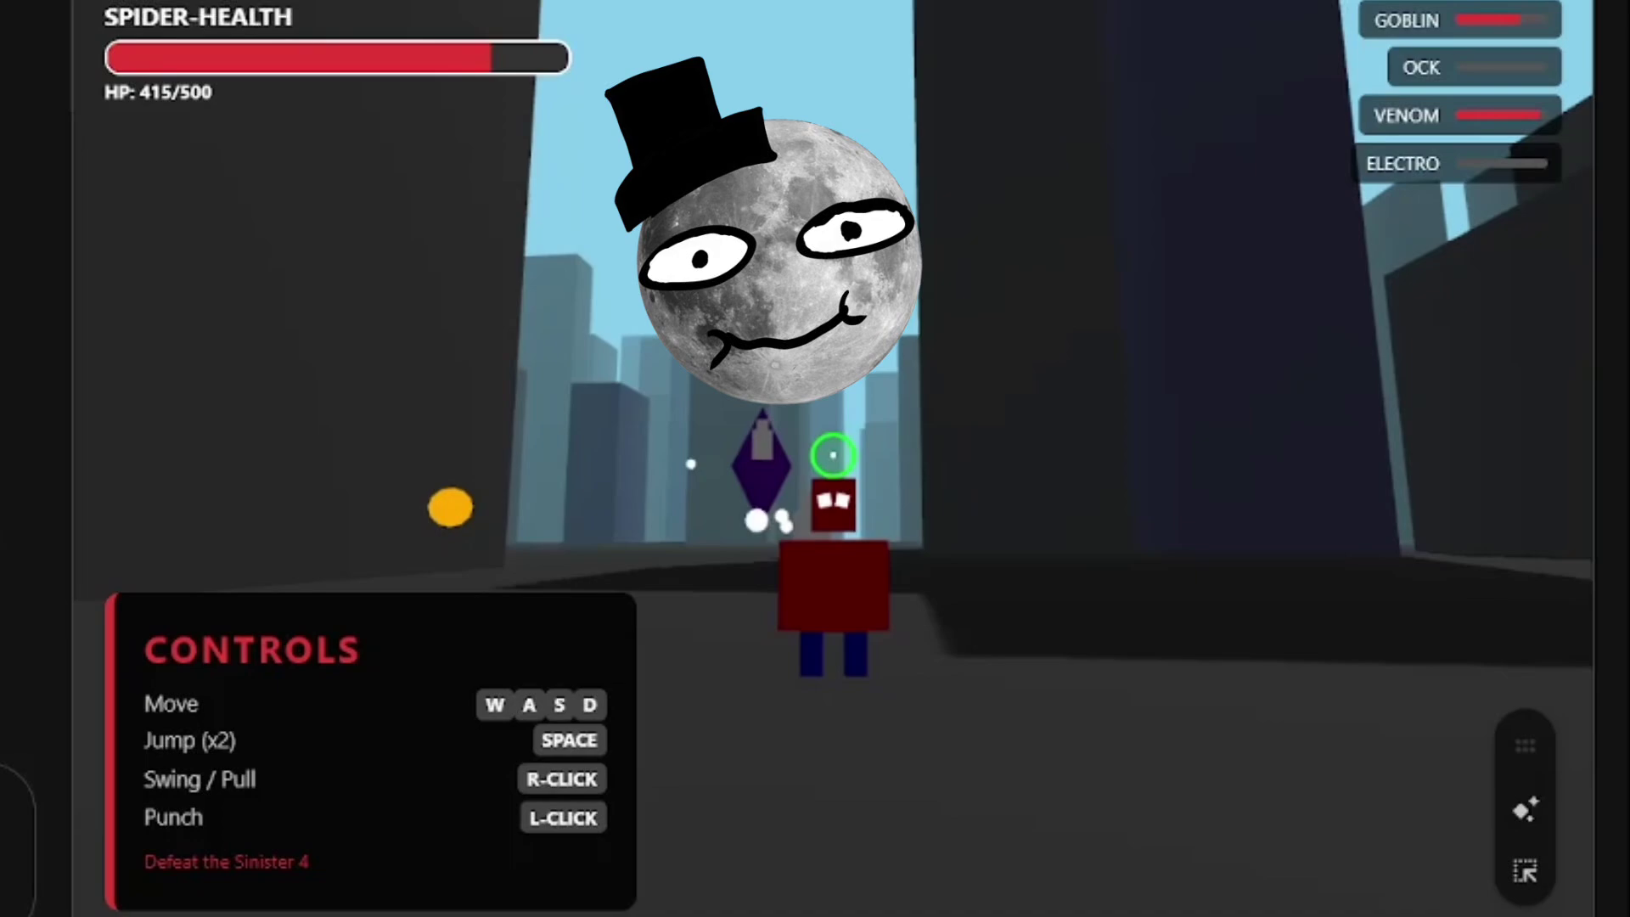
left_click(833, 456)
left_click(833, 455)
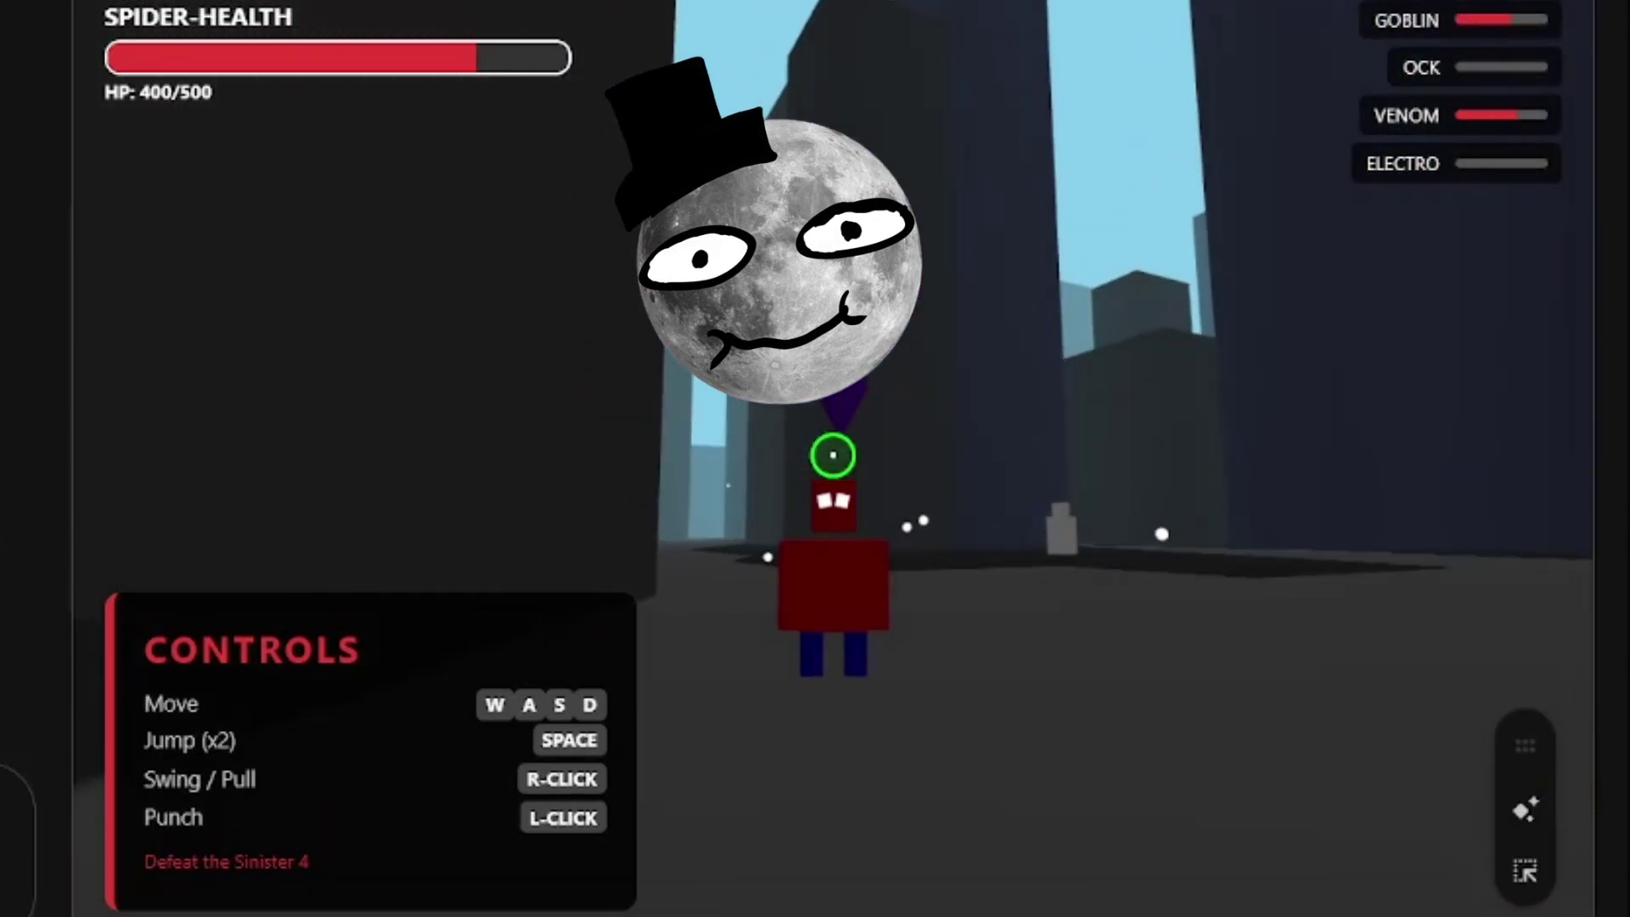
left_click(833, 455)
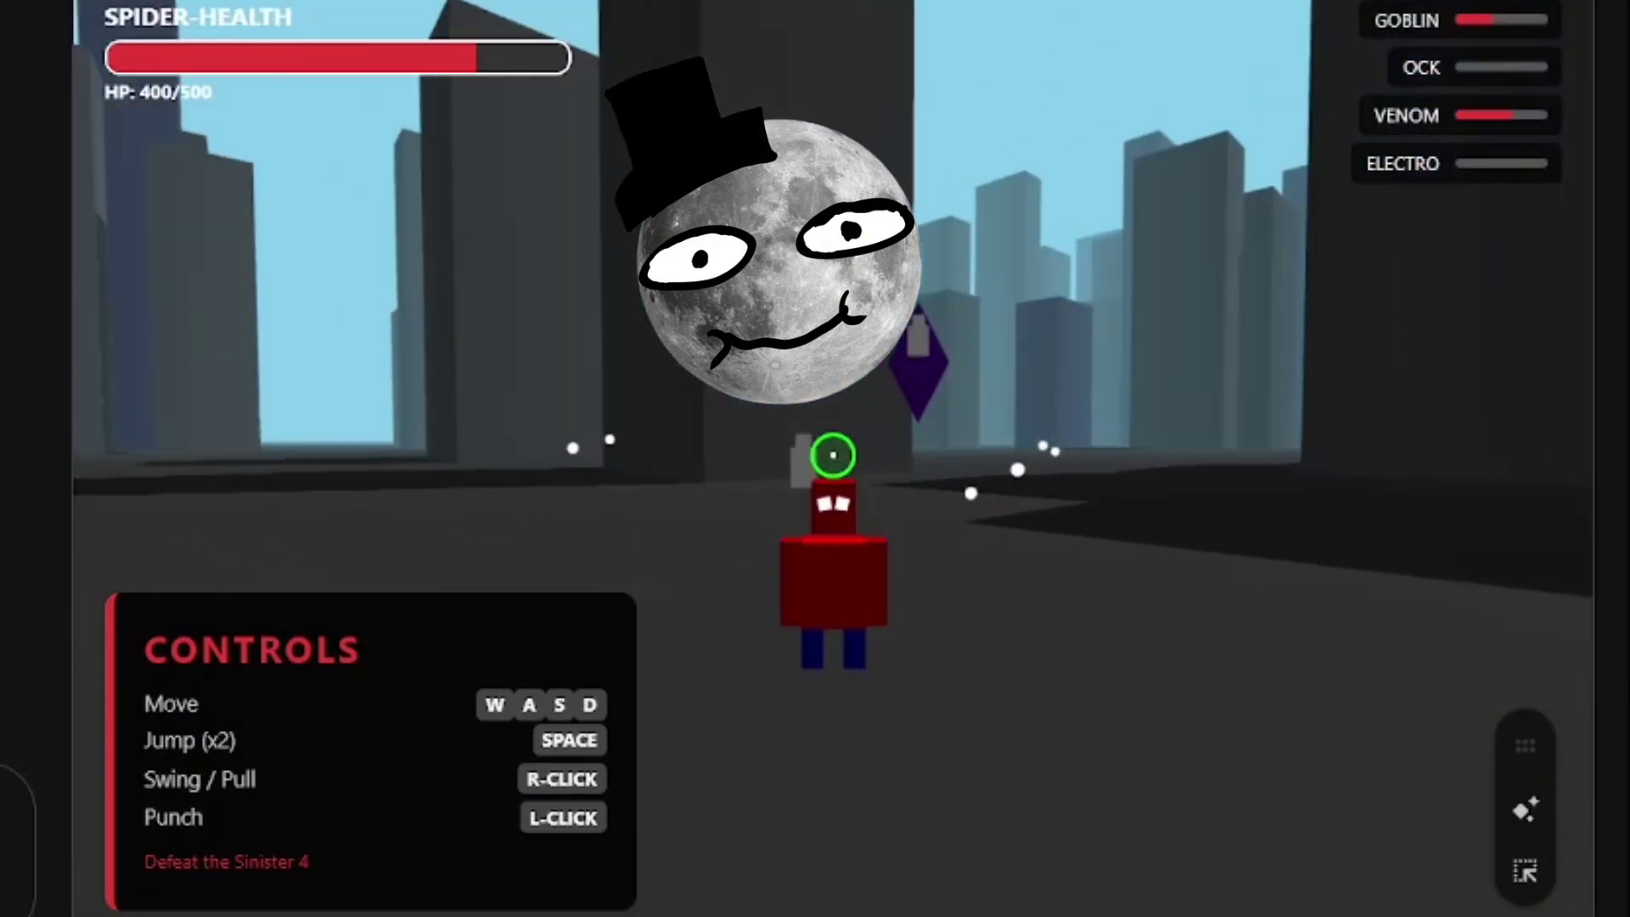
Step: Test the context-sensitive web action together with jumping, and strike Goblin again from the open street
key("space")
right_click(833, 455)
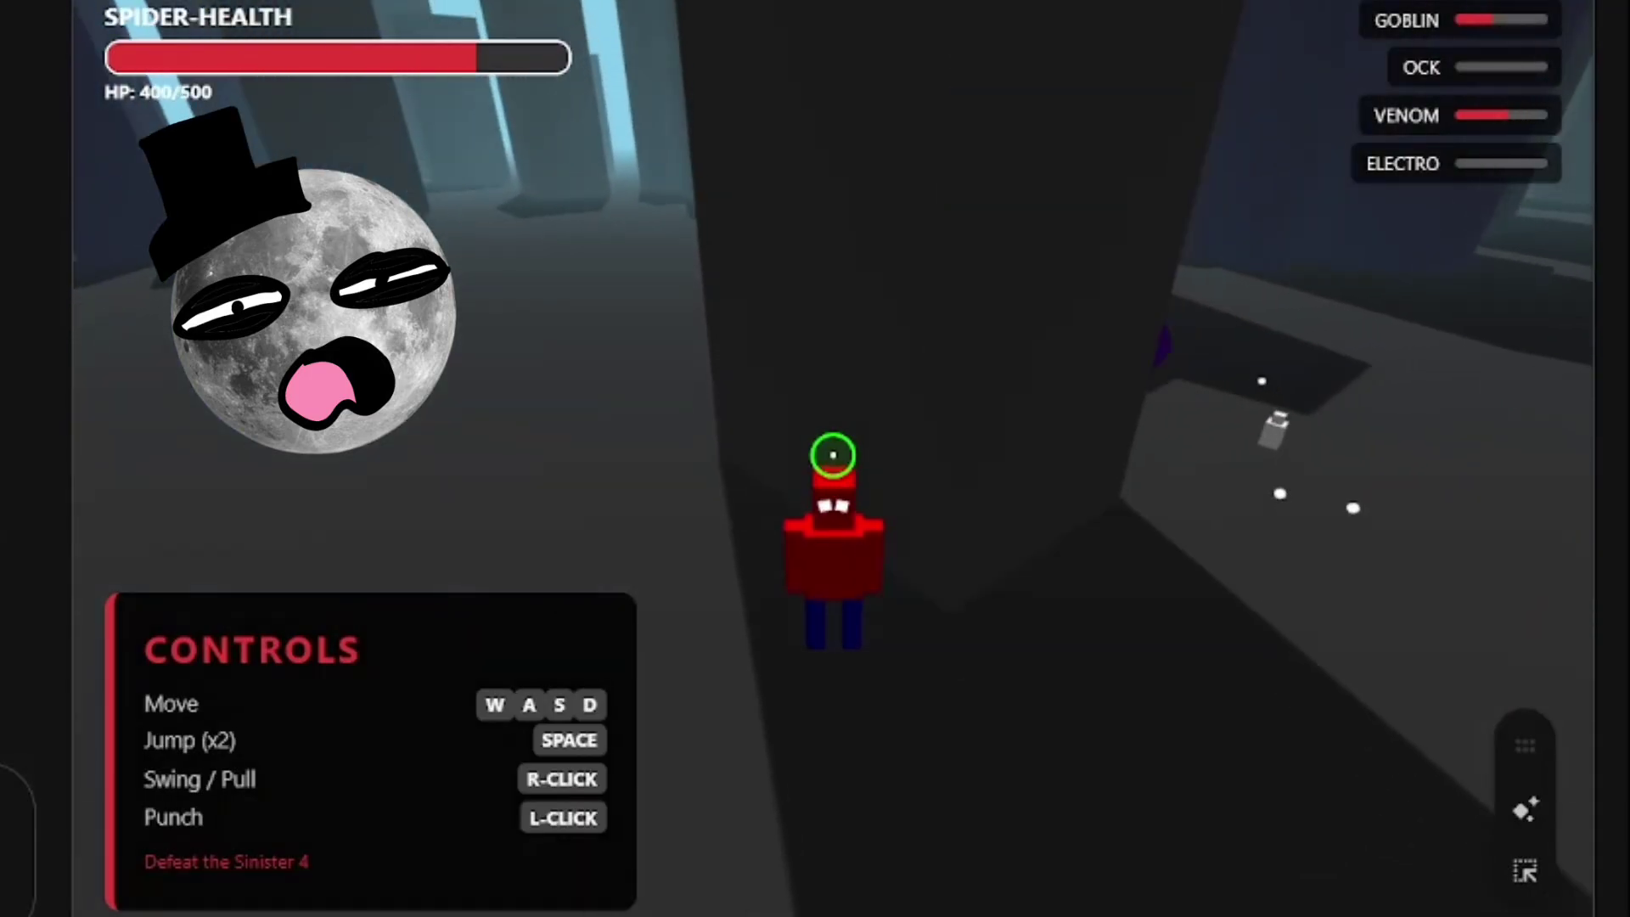
key("w")
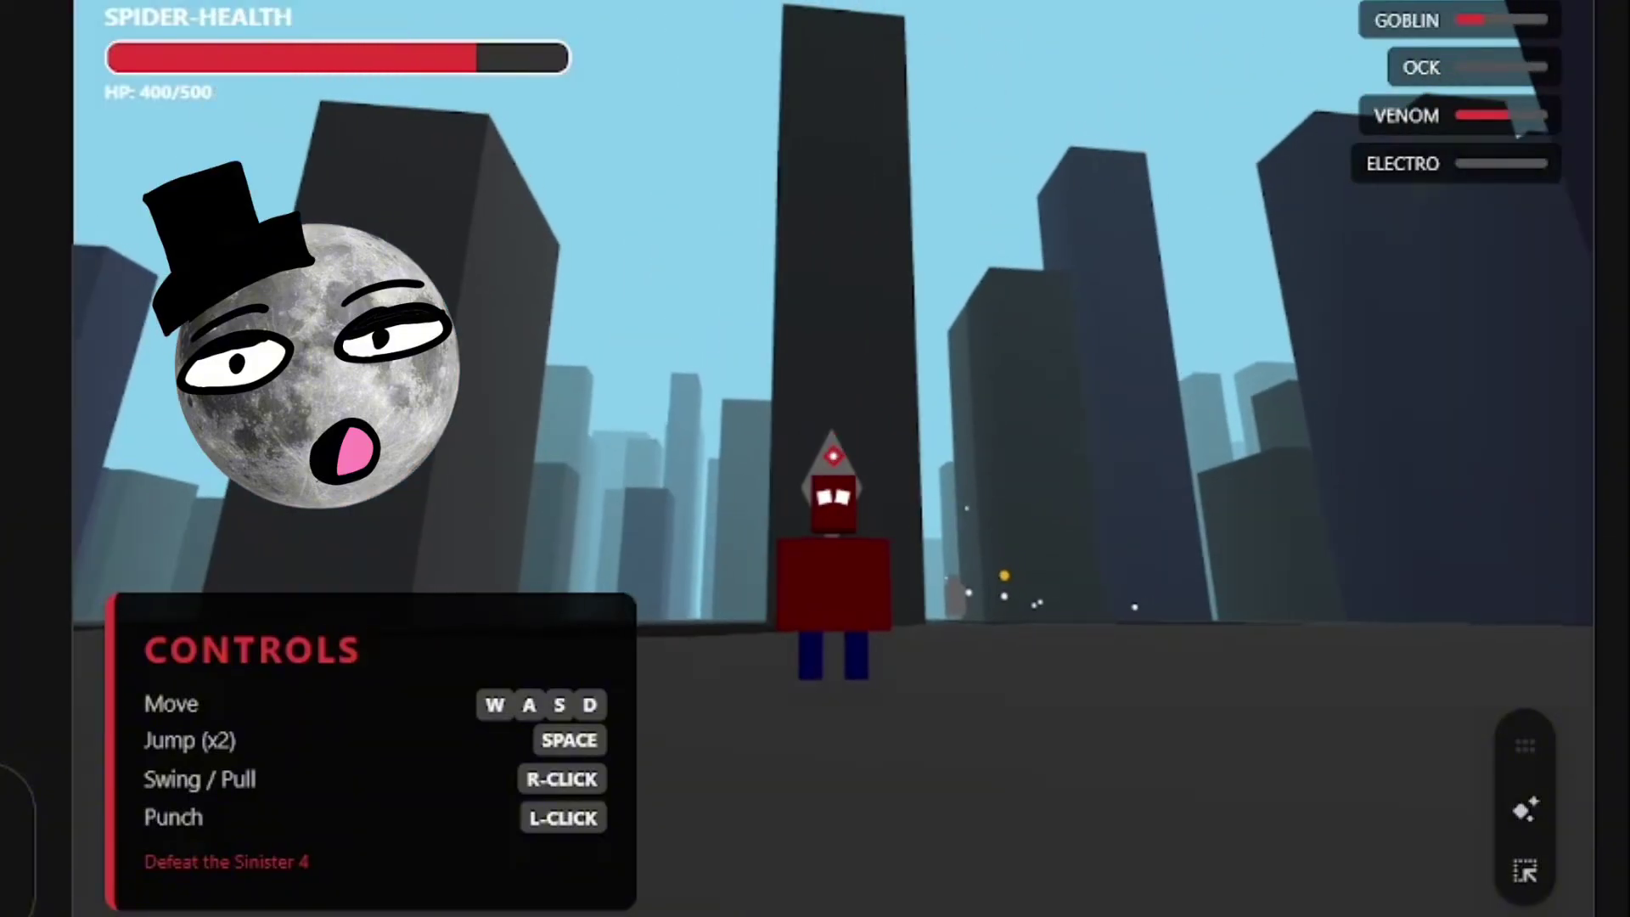
left_click(833, 456)
key("space")
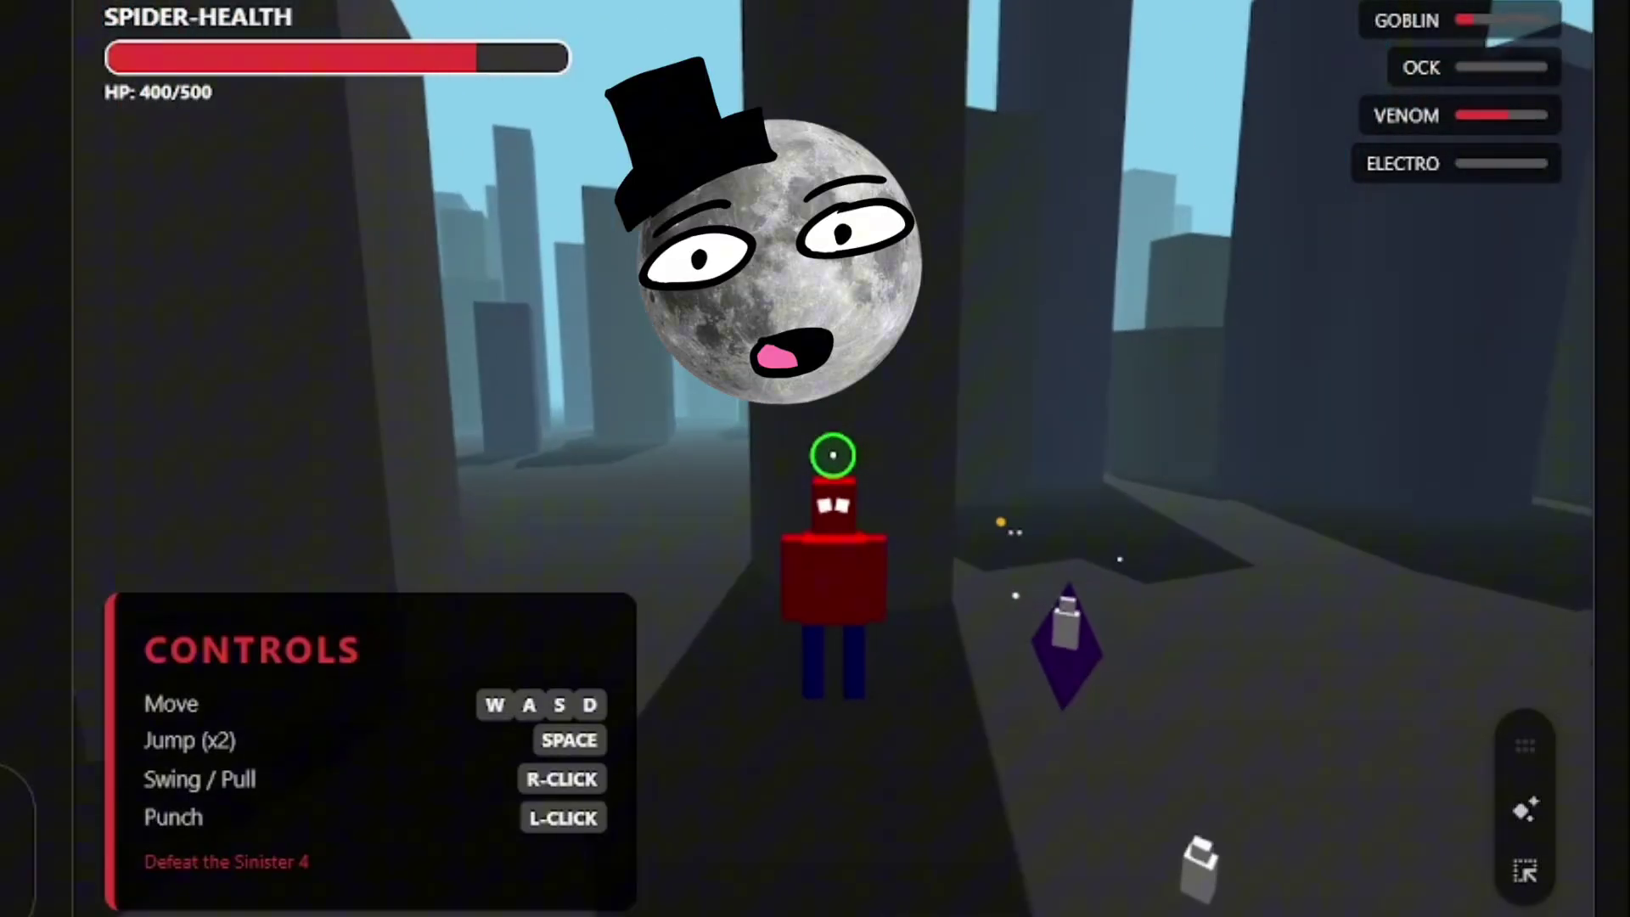
Step: Finish the fight by punching Goblin and Venom on the street until both villains are defeated
left_click(833, 456)
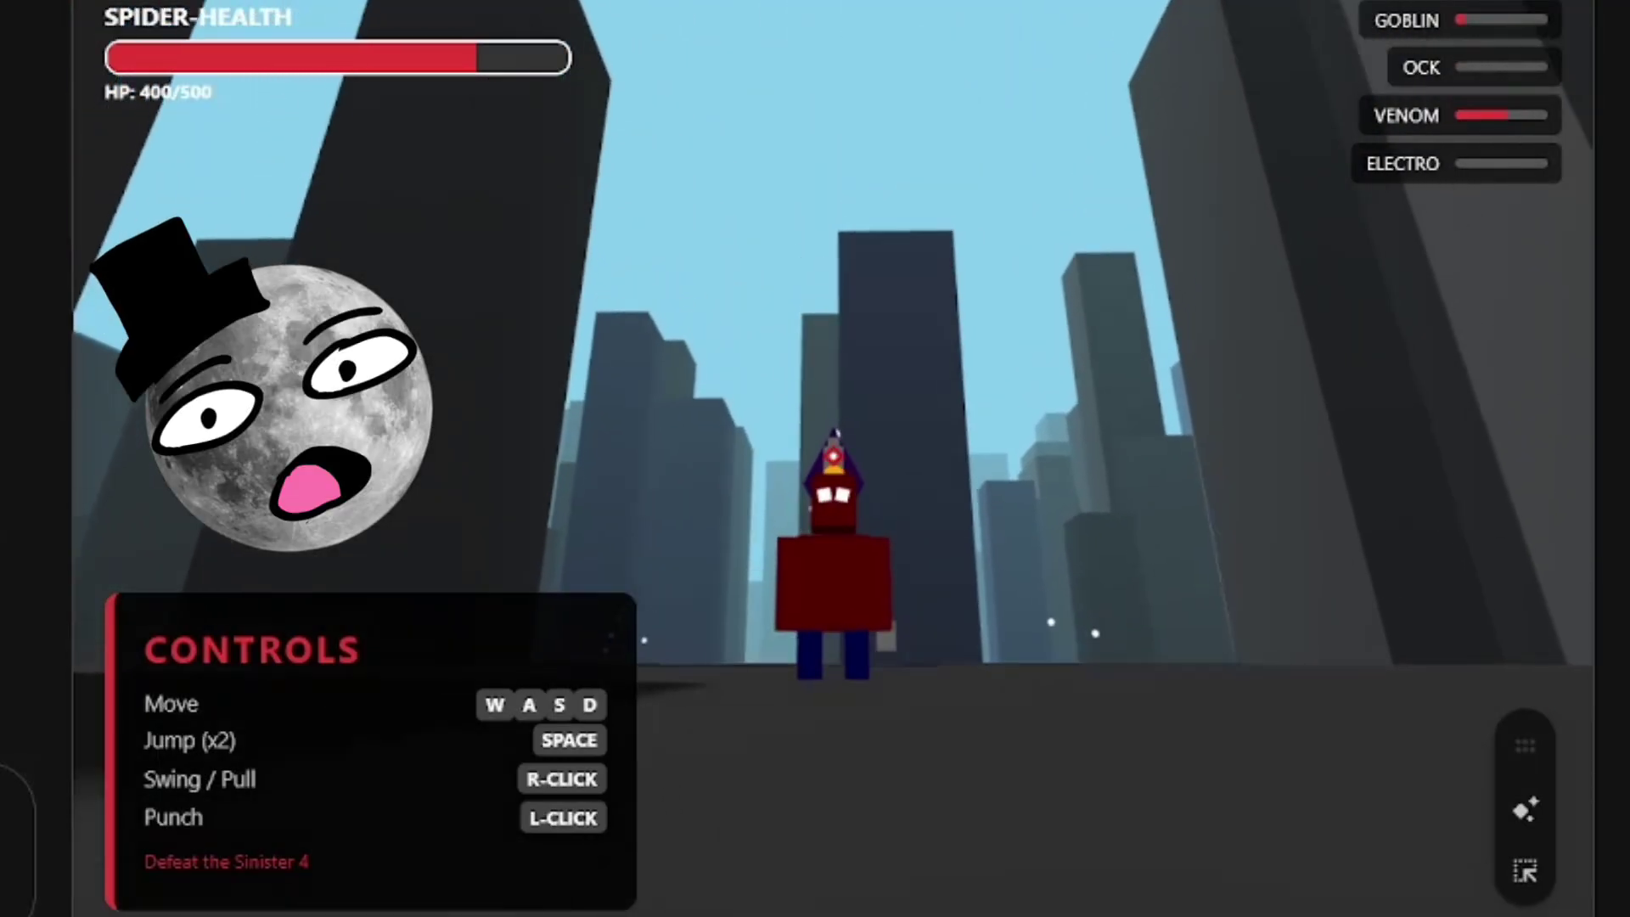
left_click(833, 456)
key("space")
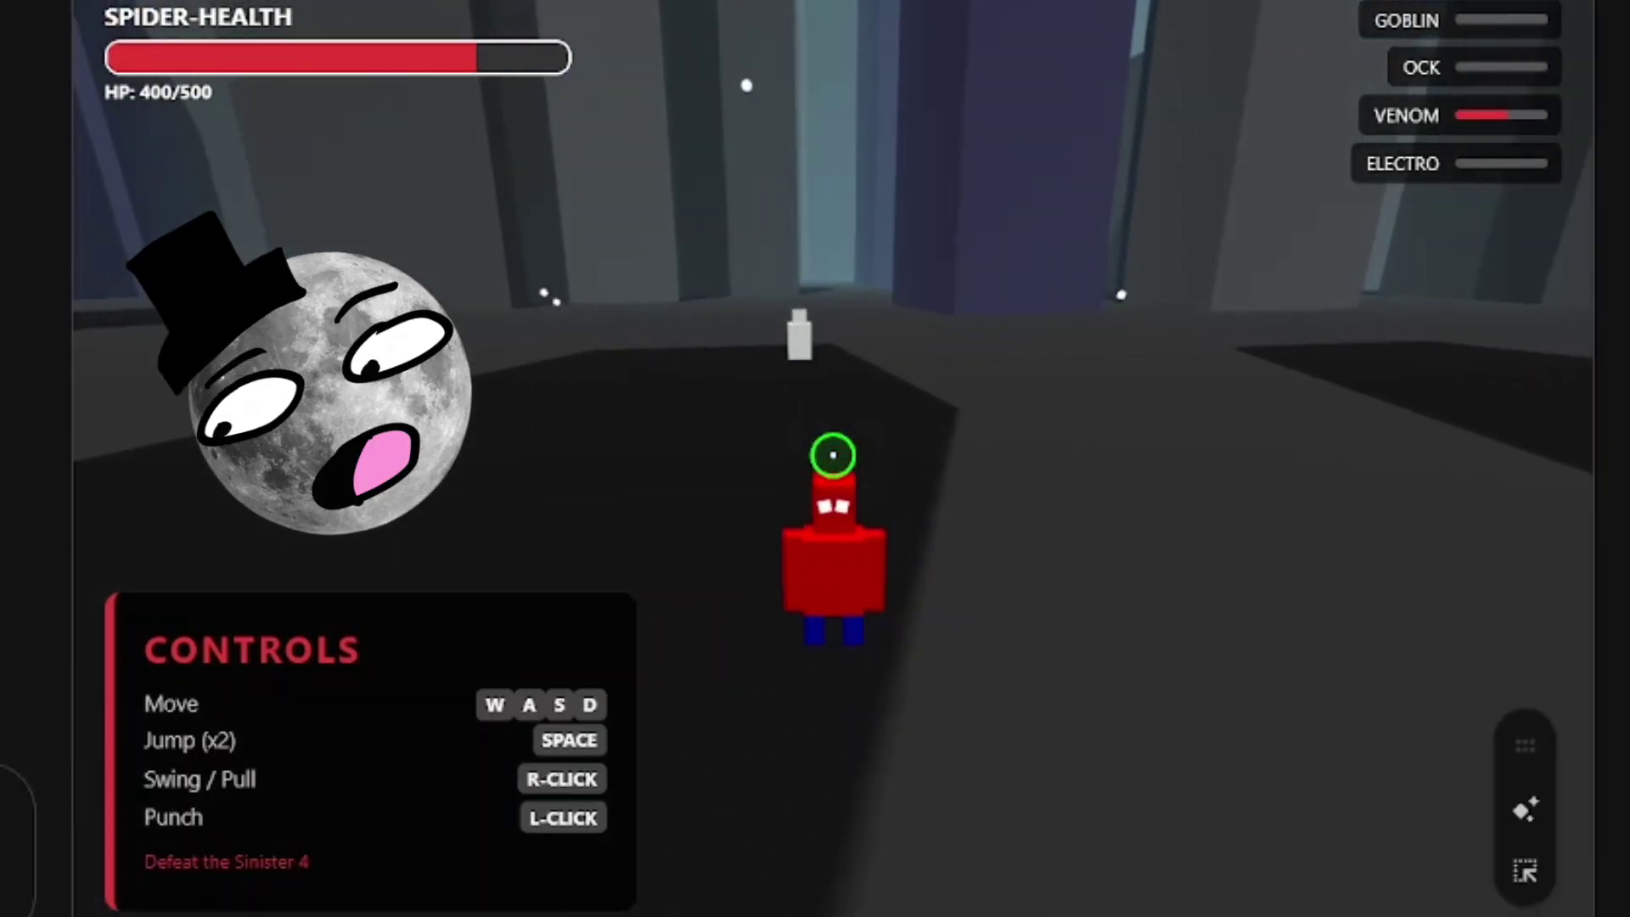
left_click(833, 456)
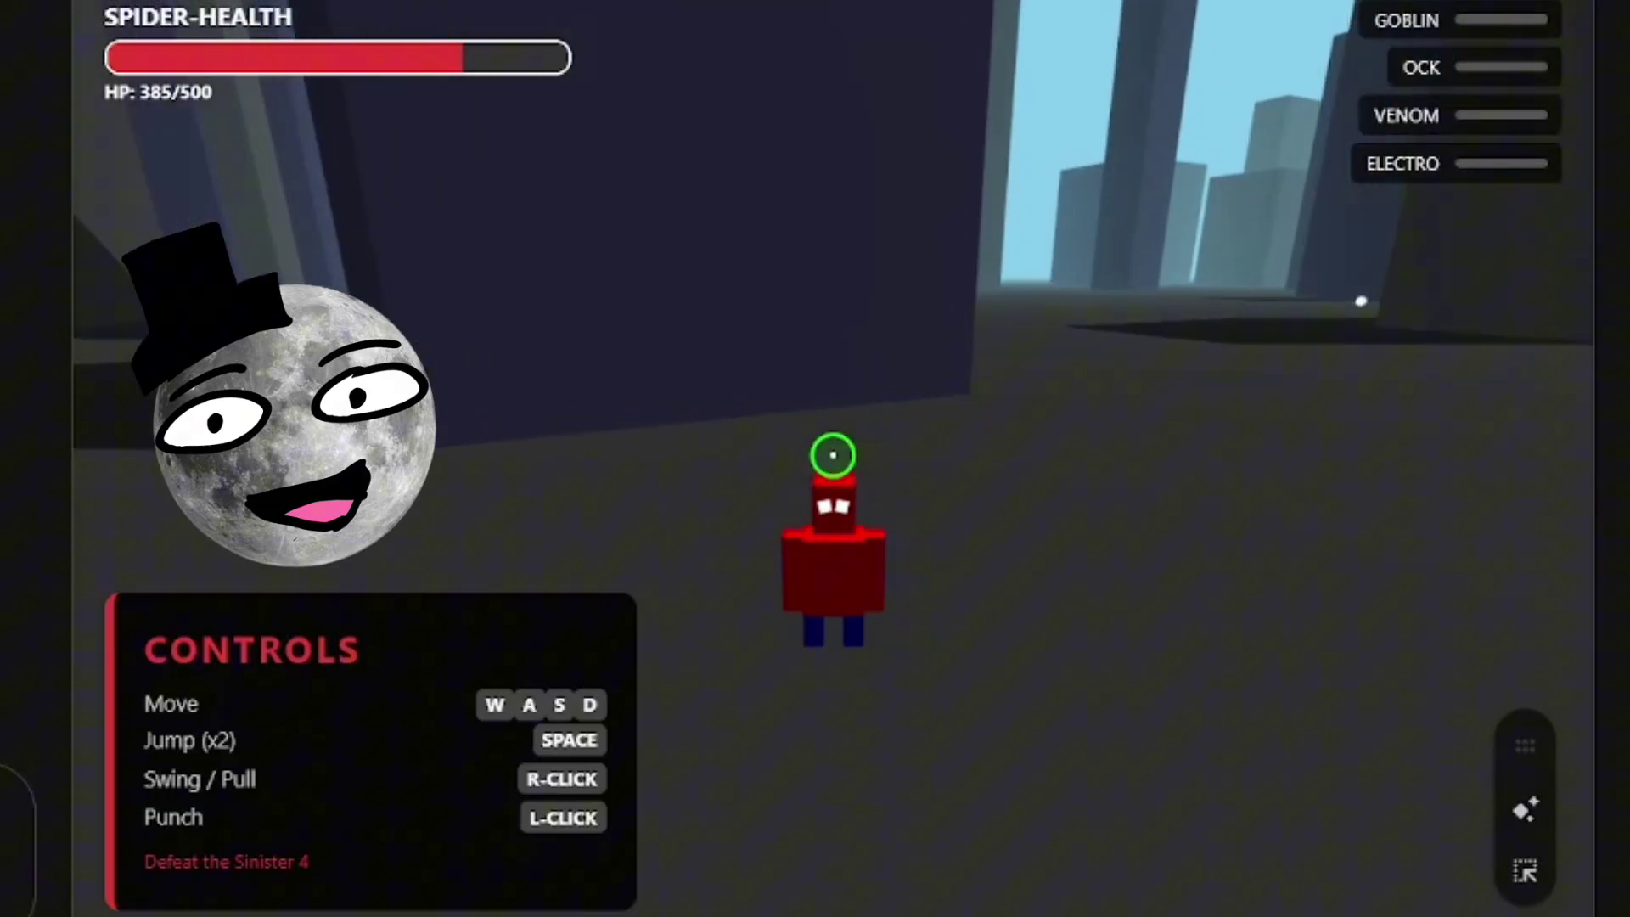
Step: Test web swinging from the ground by moving forward, attaching webs to nearby towers and jumping in mid-air
key("w")
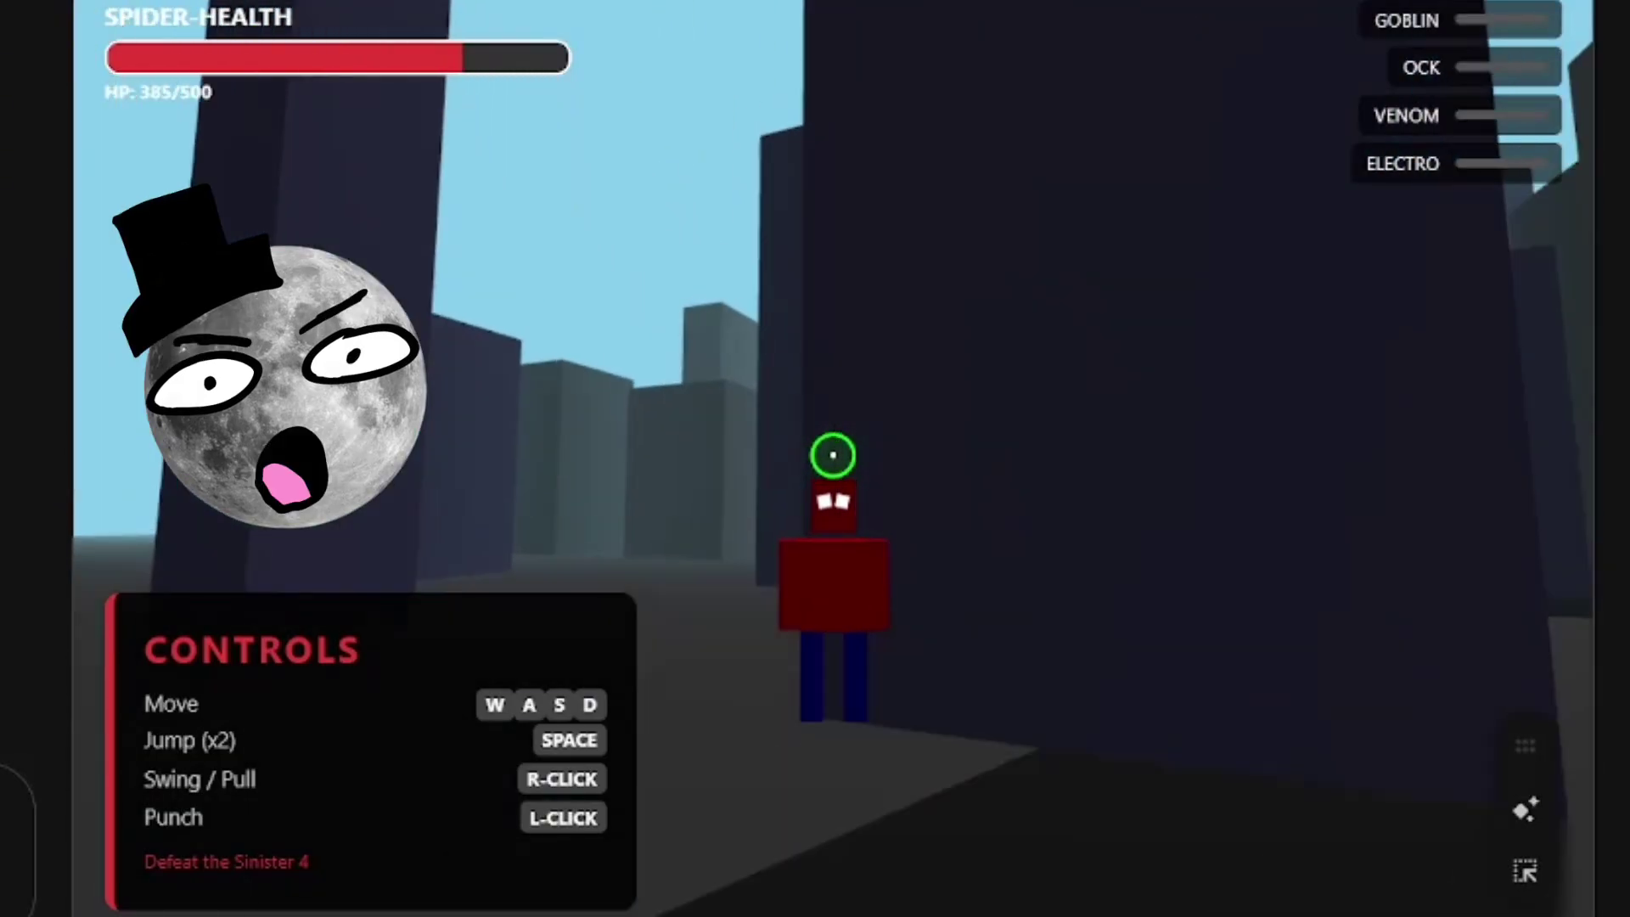
key("w")
right_click(833, 456)
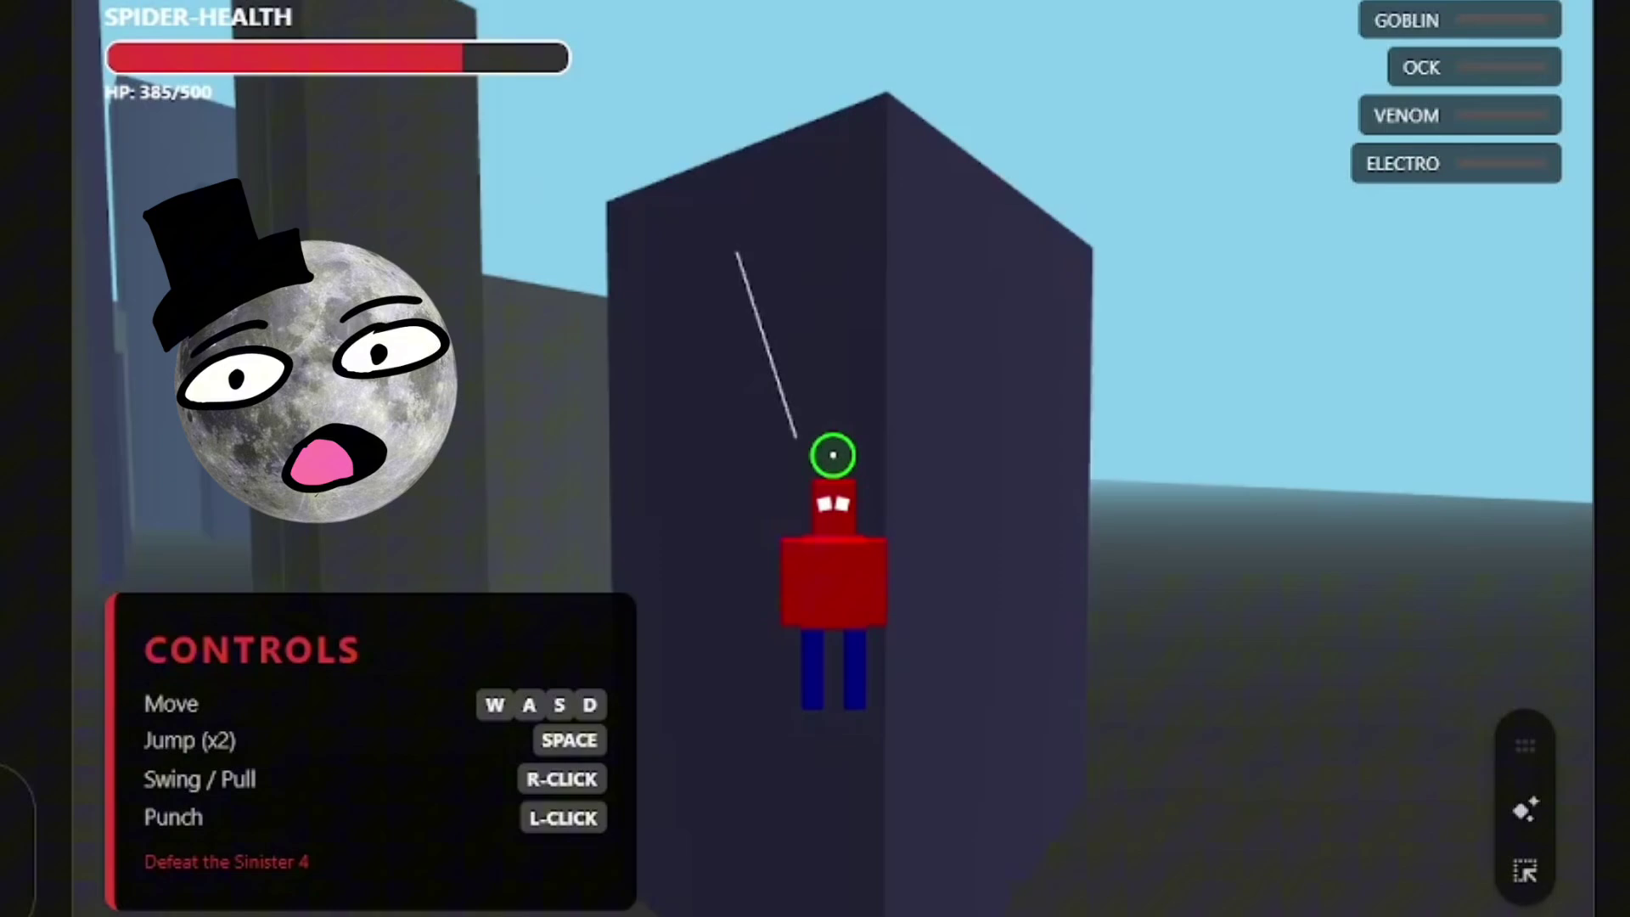
key("w")
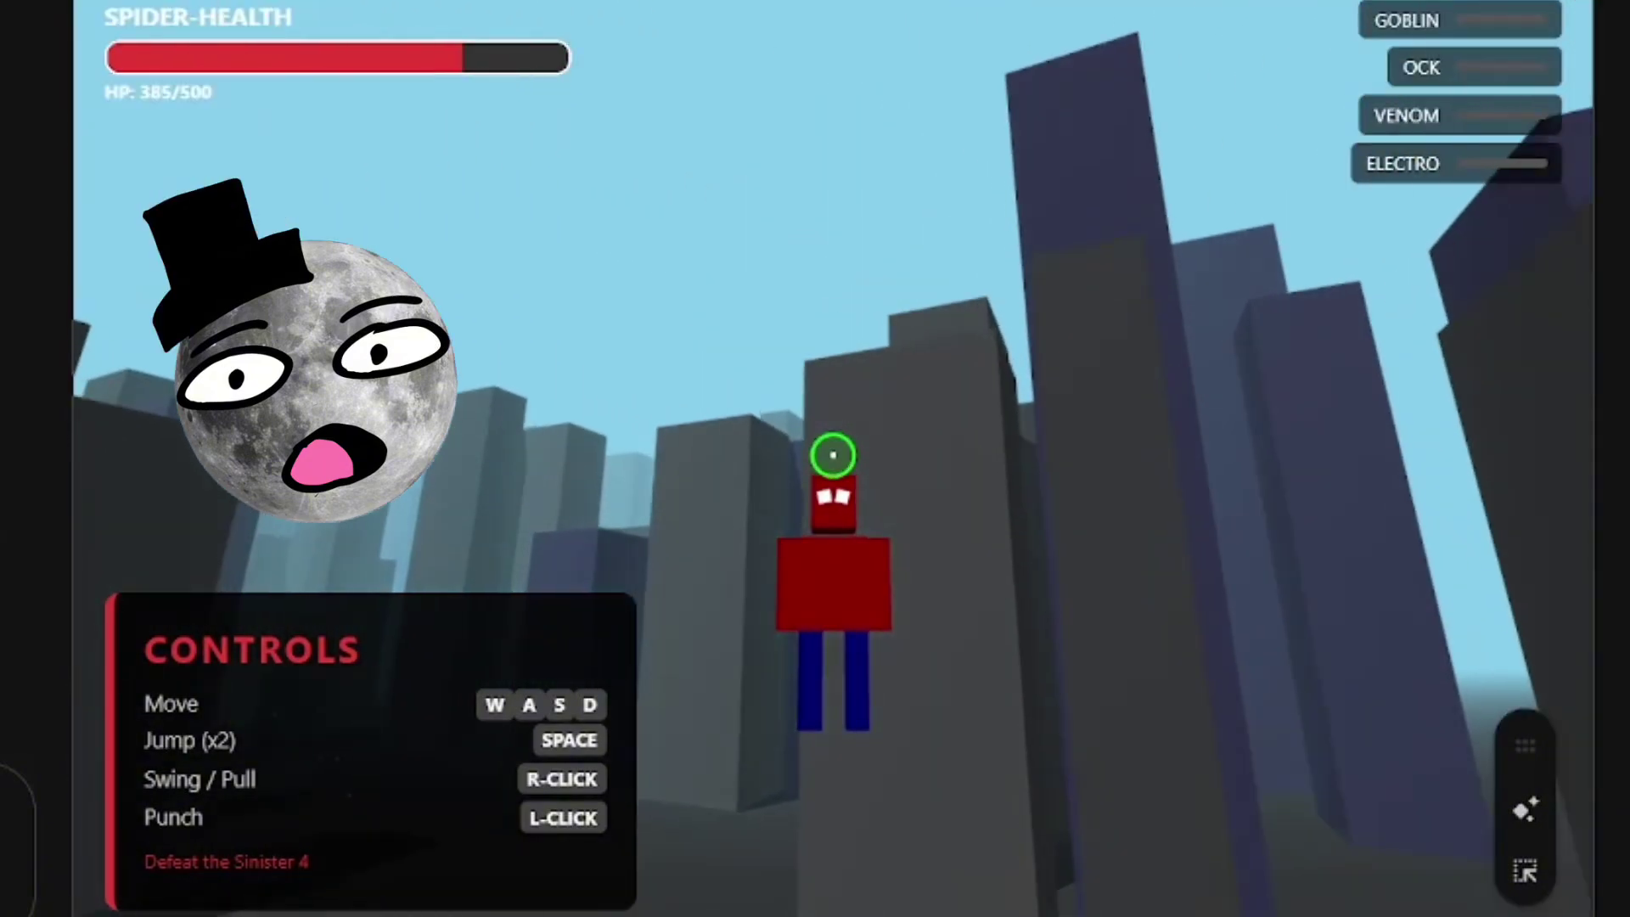
right_click(833, 456)
key("w")
key("space")
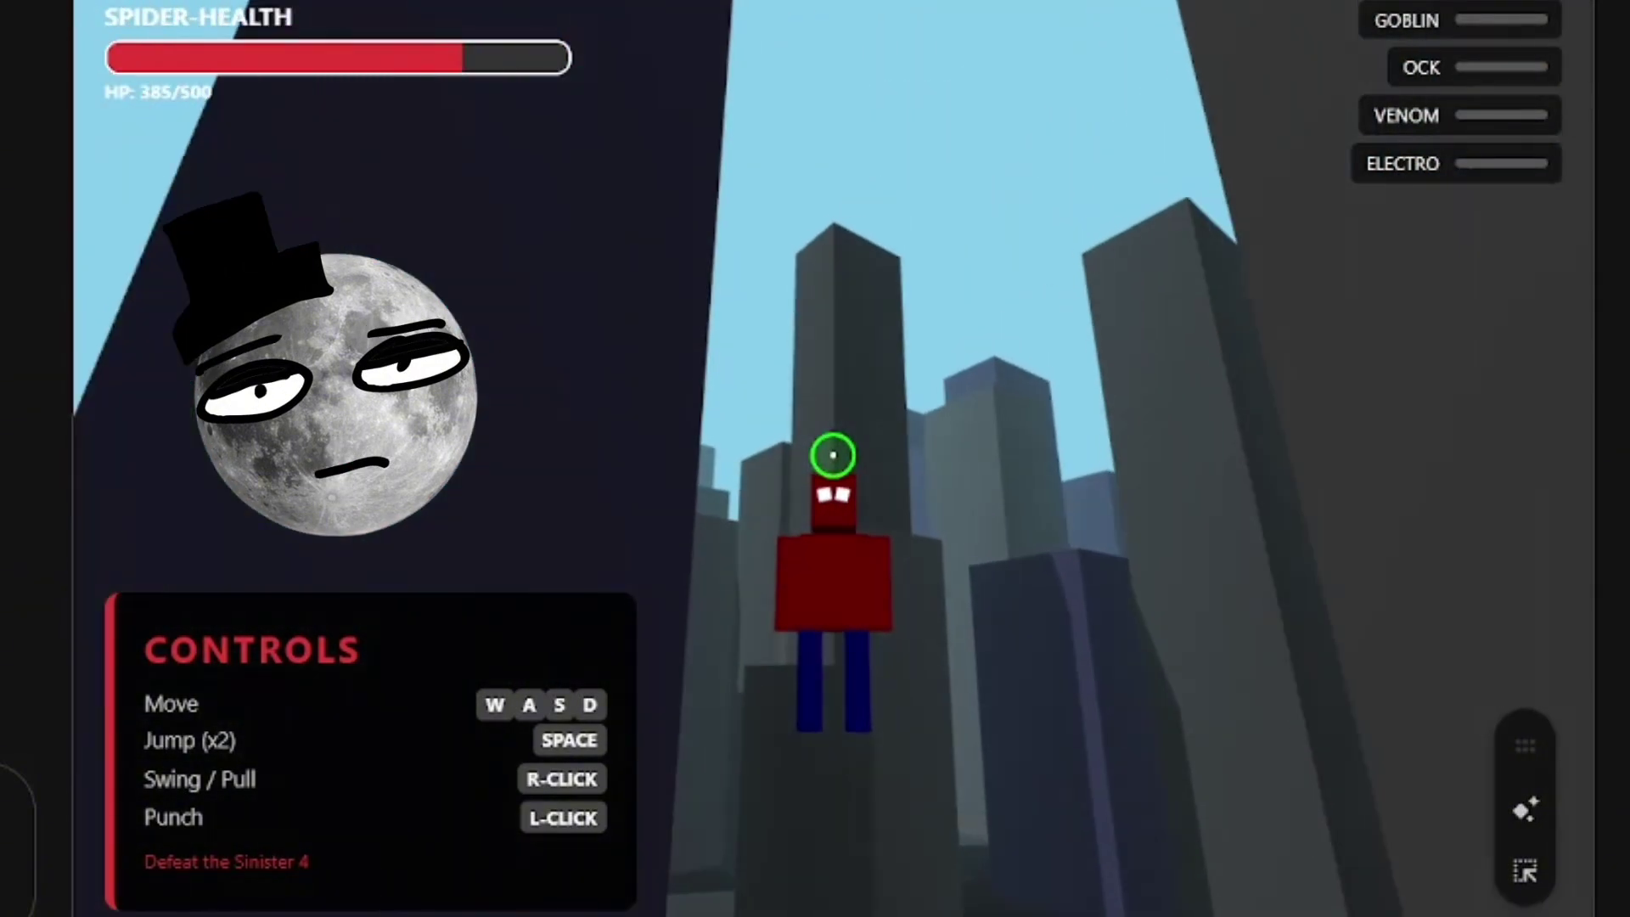
Step: Test chaining airborne web swings from one skyscraper to another across the city
right_click(833, 456)
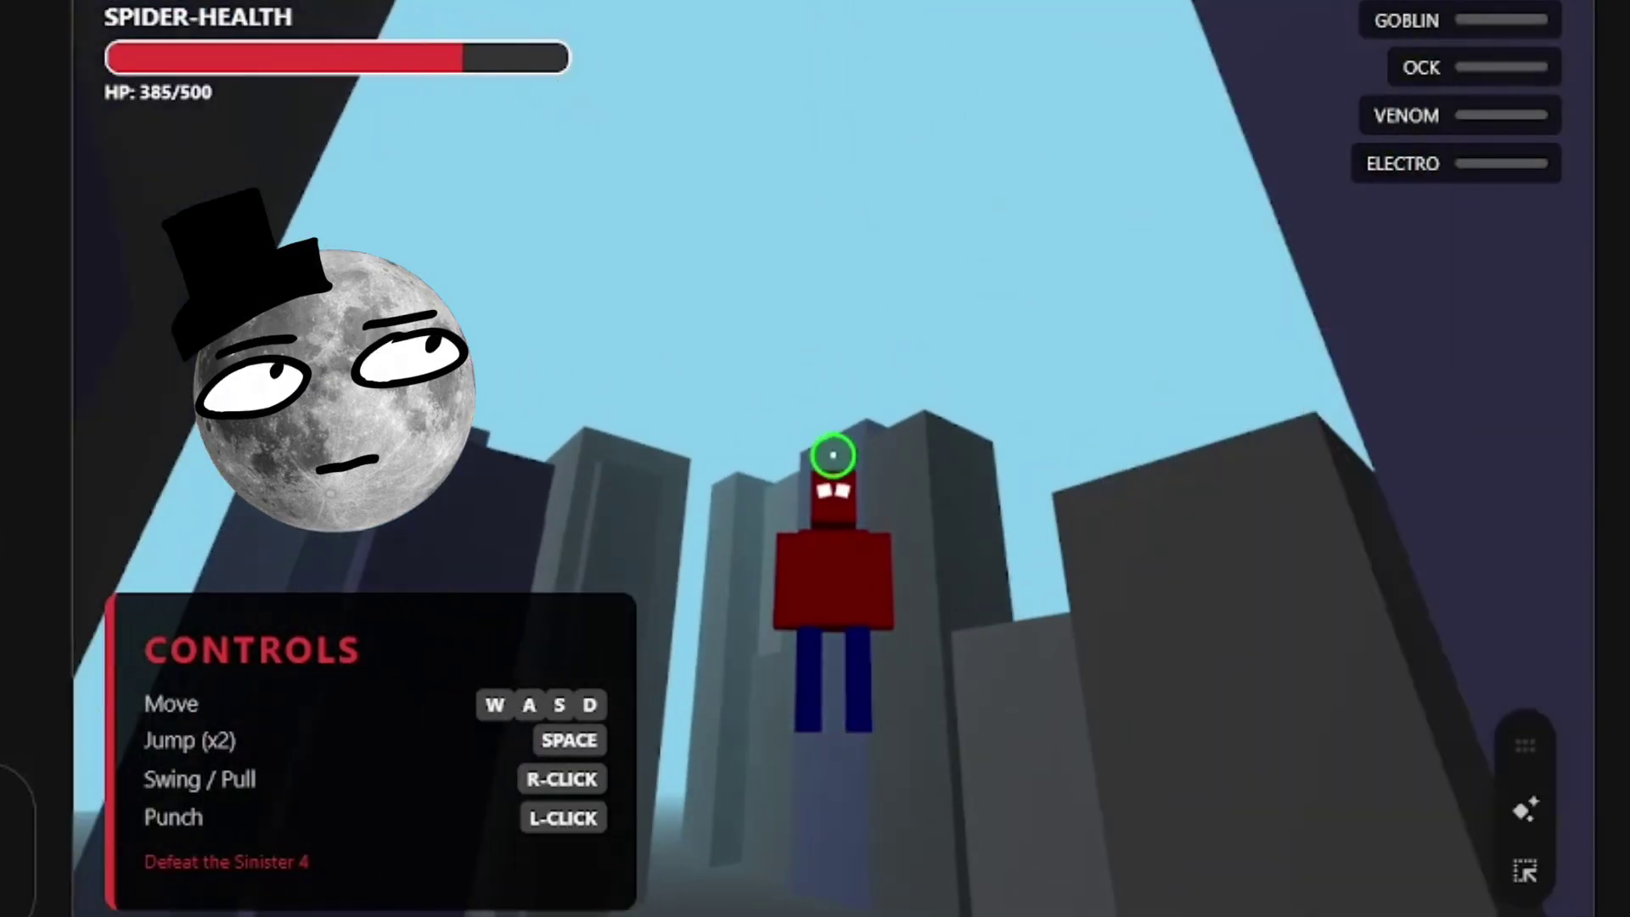
right_click(833, 456)
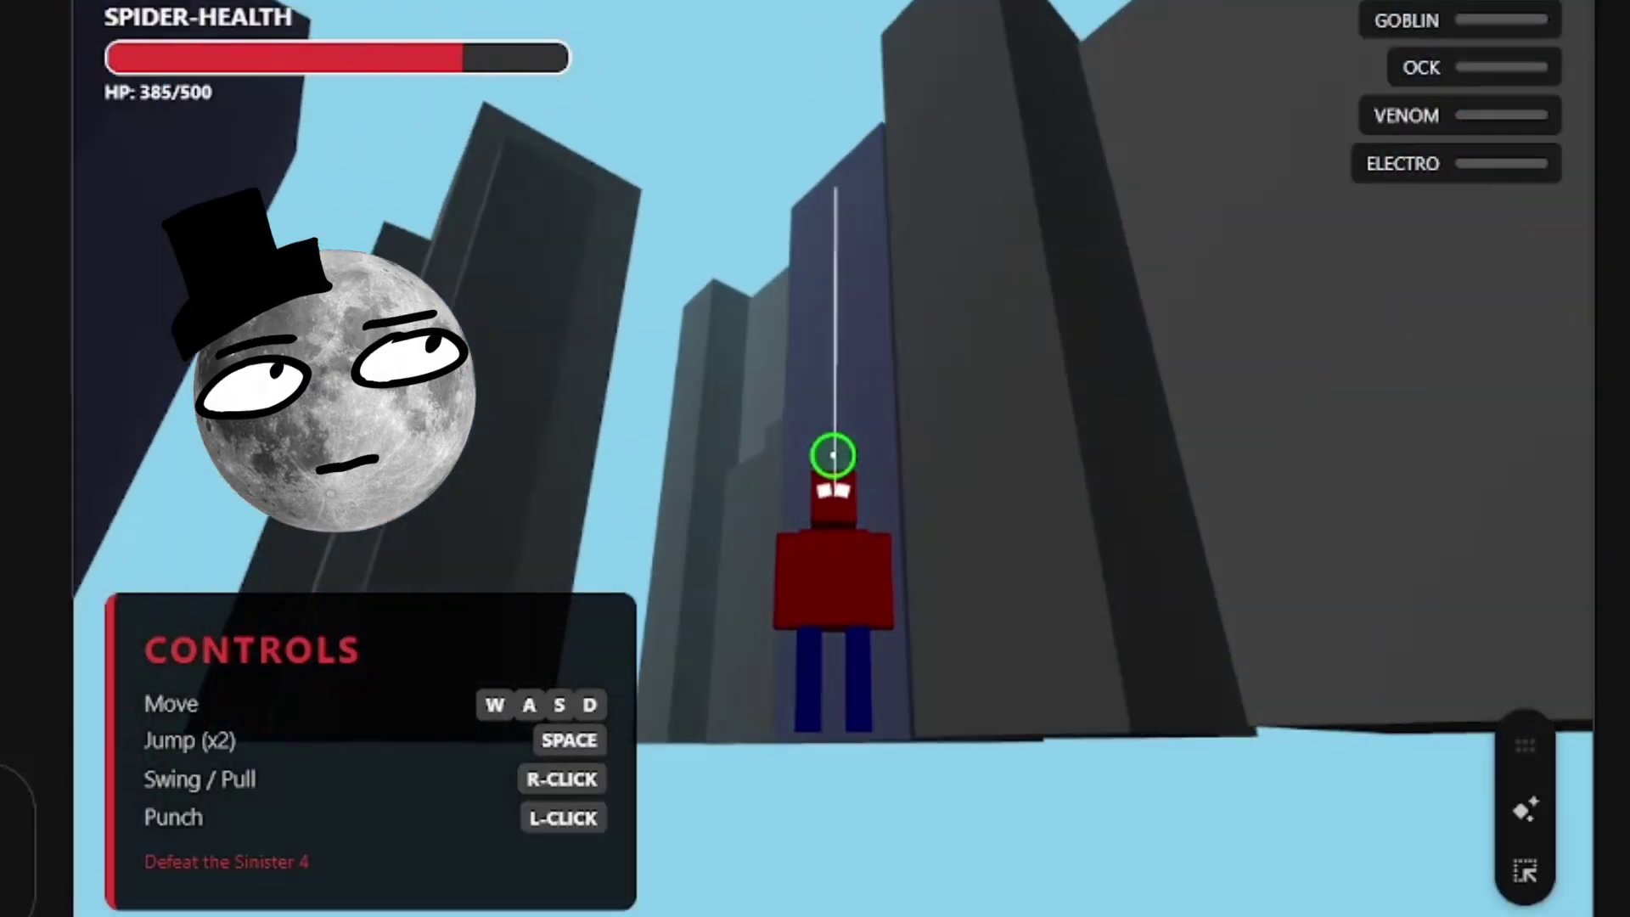
right_click(833, 456)
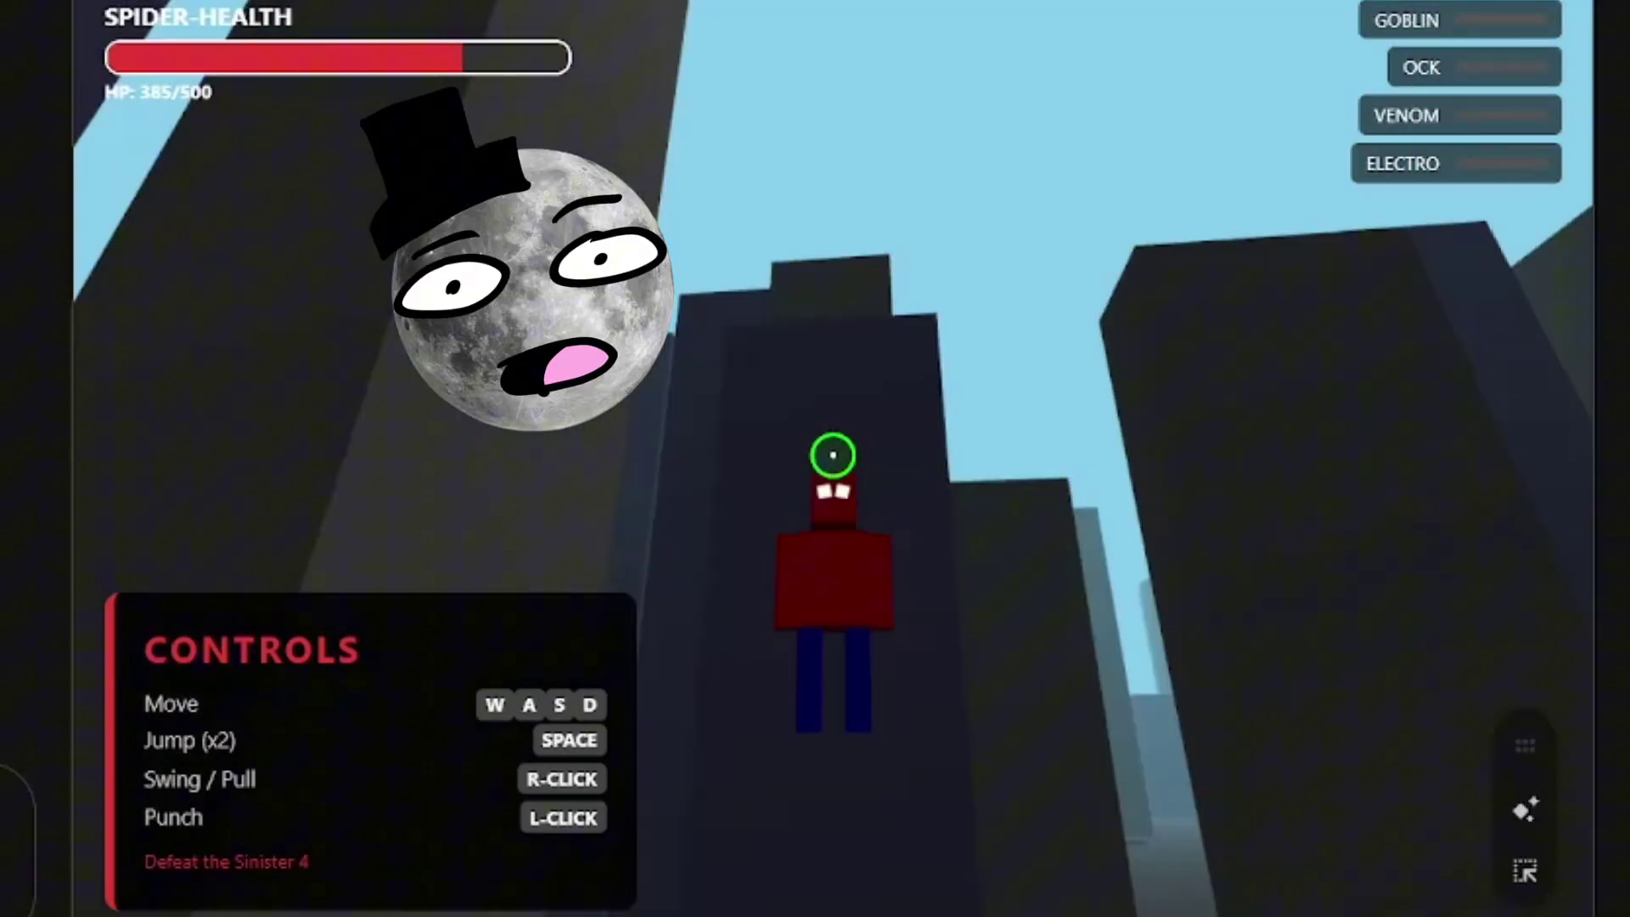
right_click(833, 456)
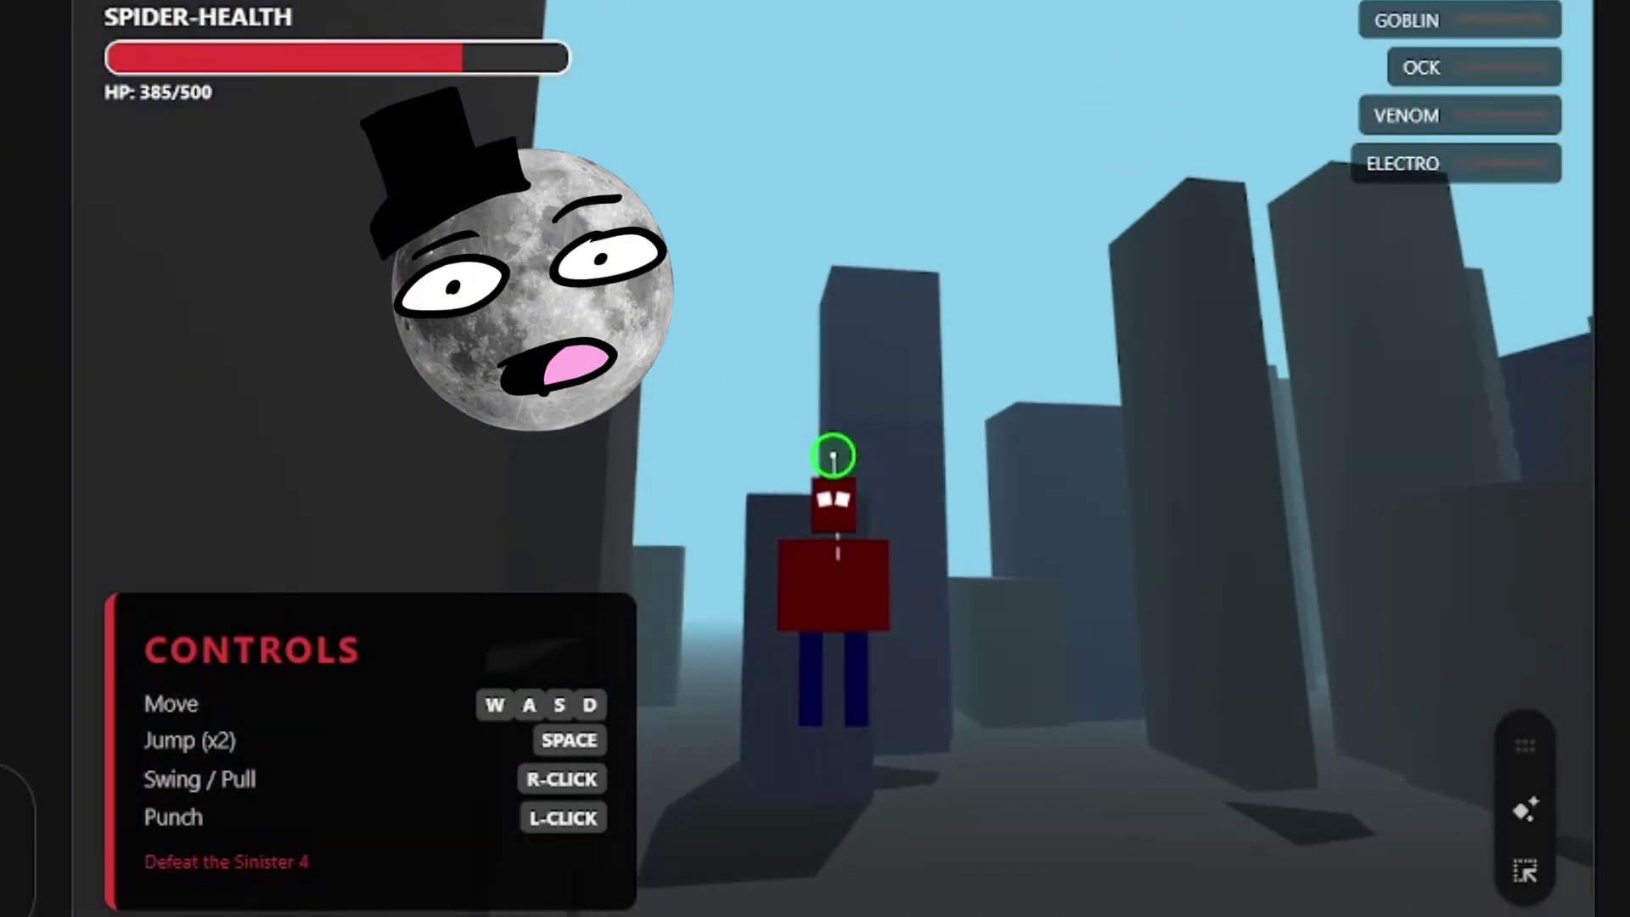
right_click(833, 456)
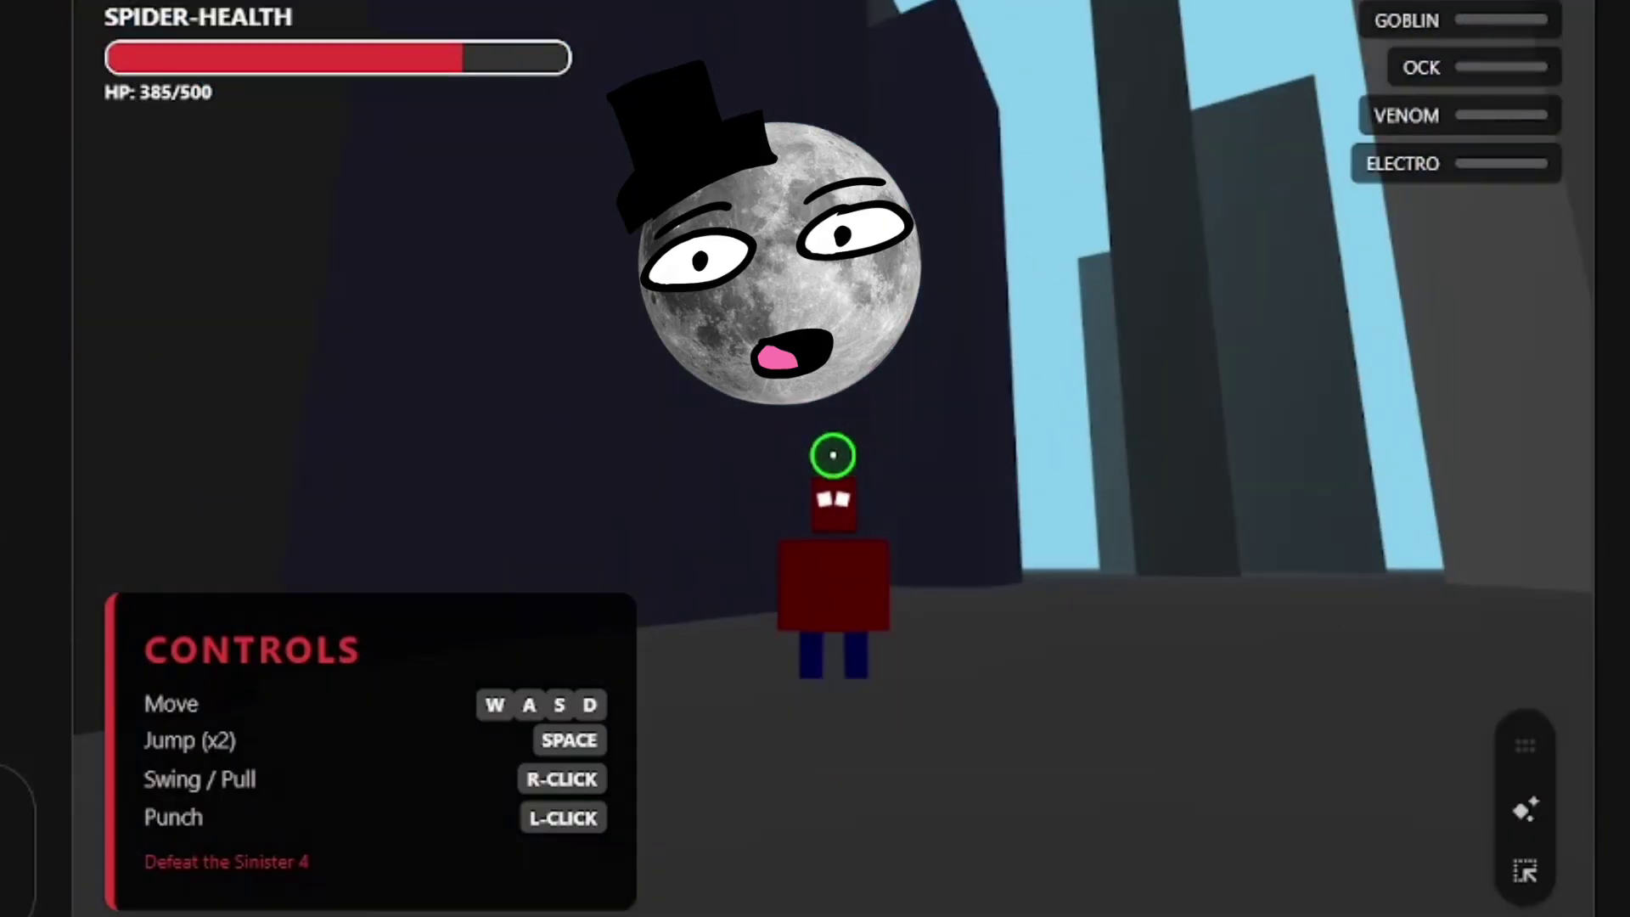
right_click(833, 456)
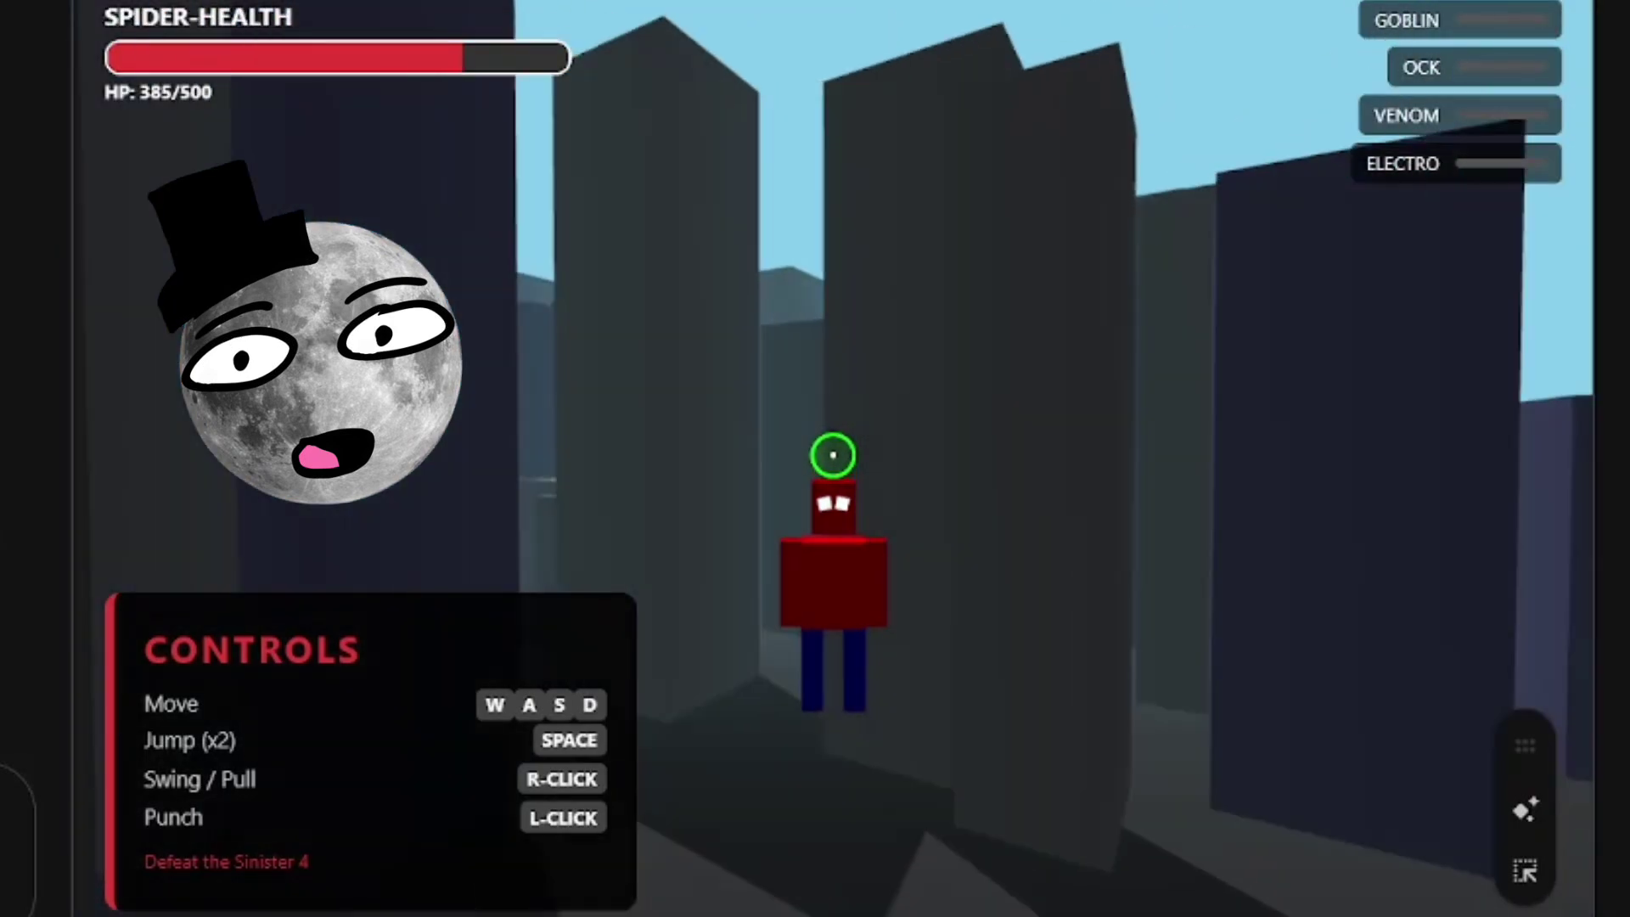
Step: Combine forward movement and a jump with repeated web shots to gain height between the towers
key("w")
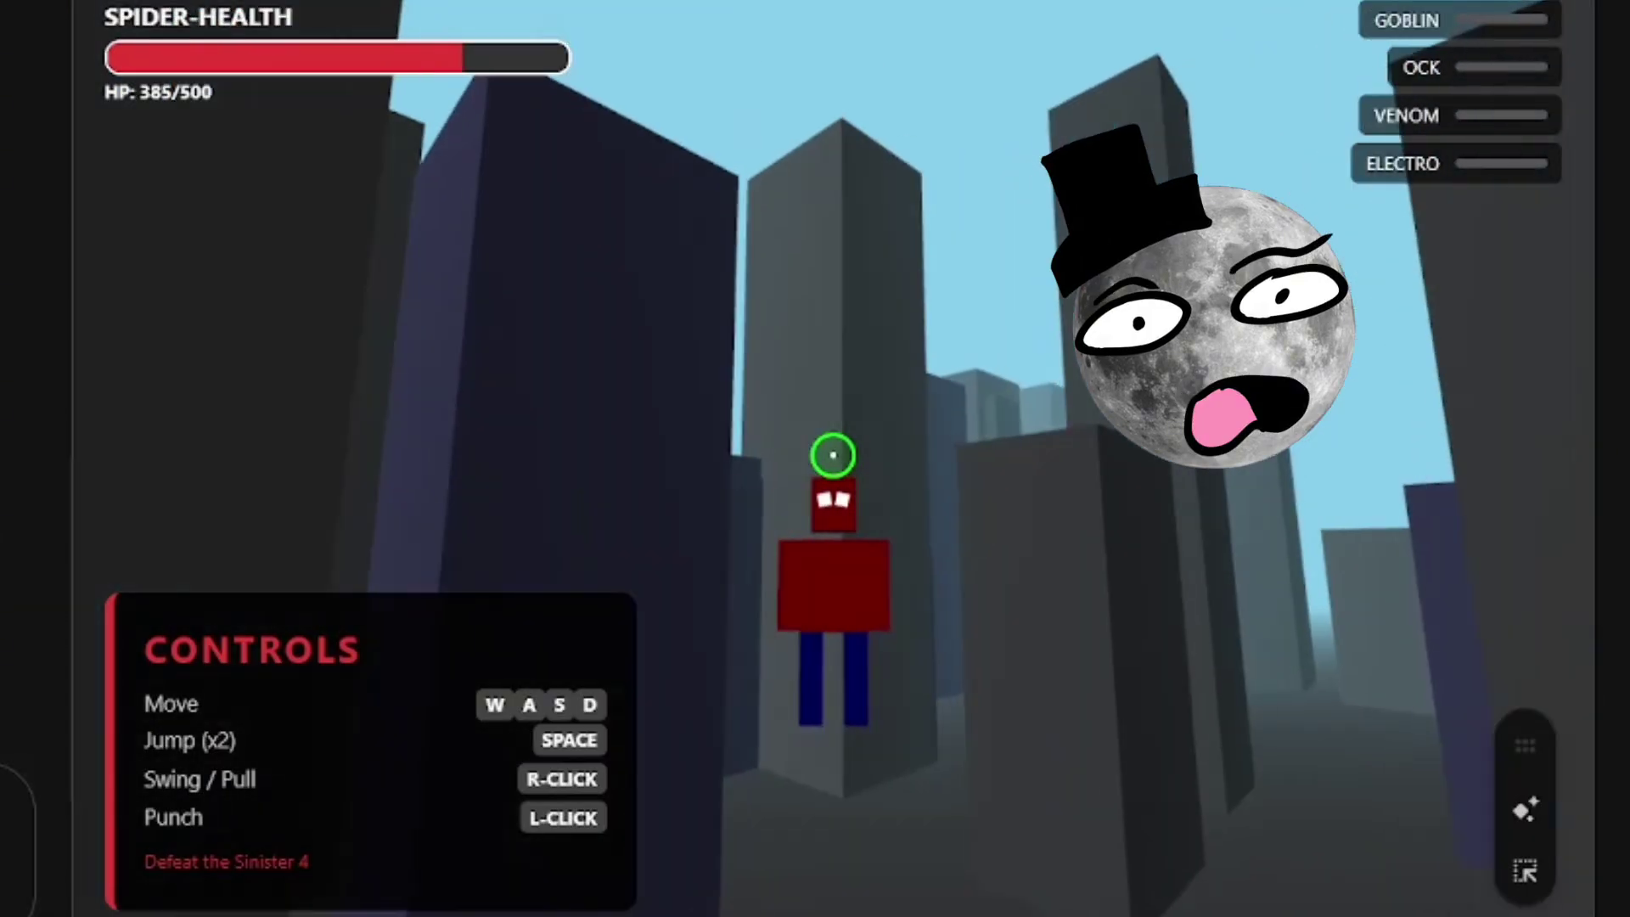
key("space")
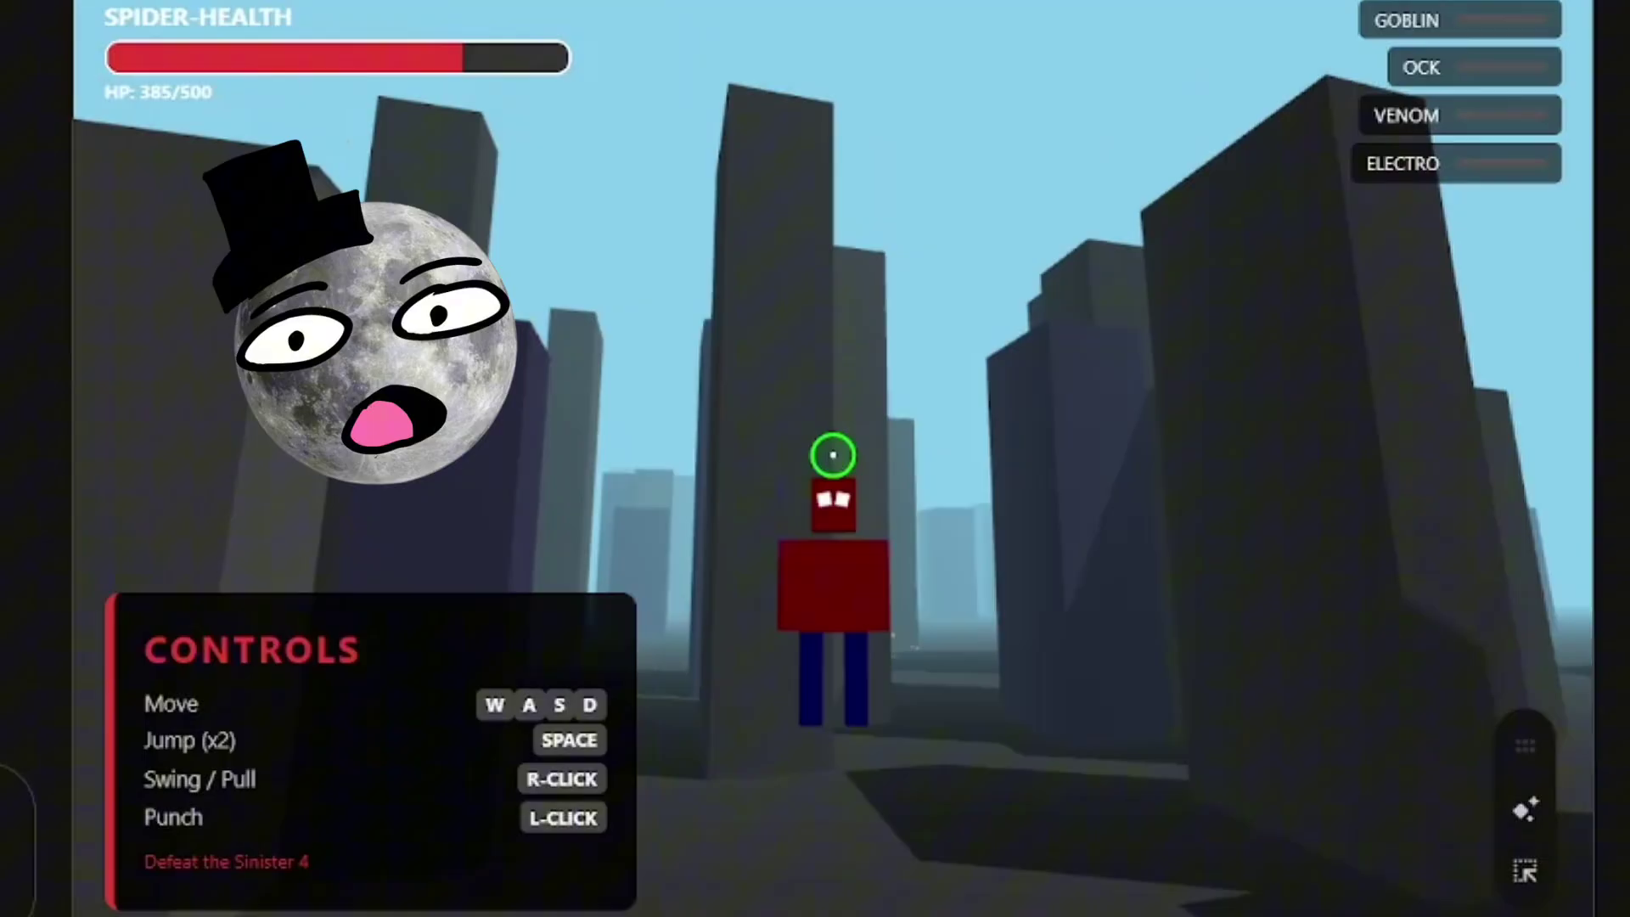
right_click(833, 455)
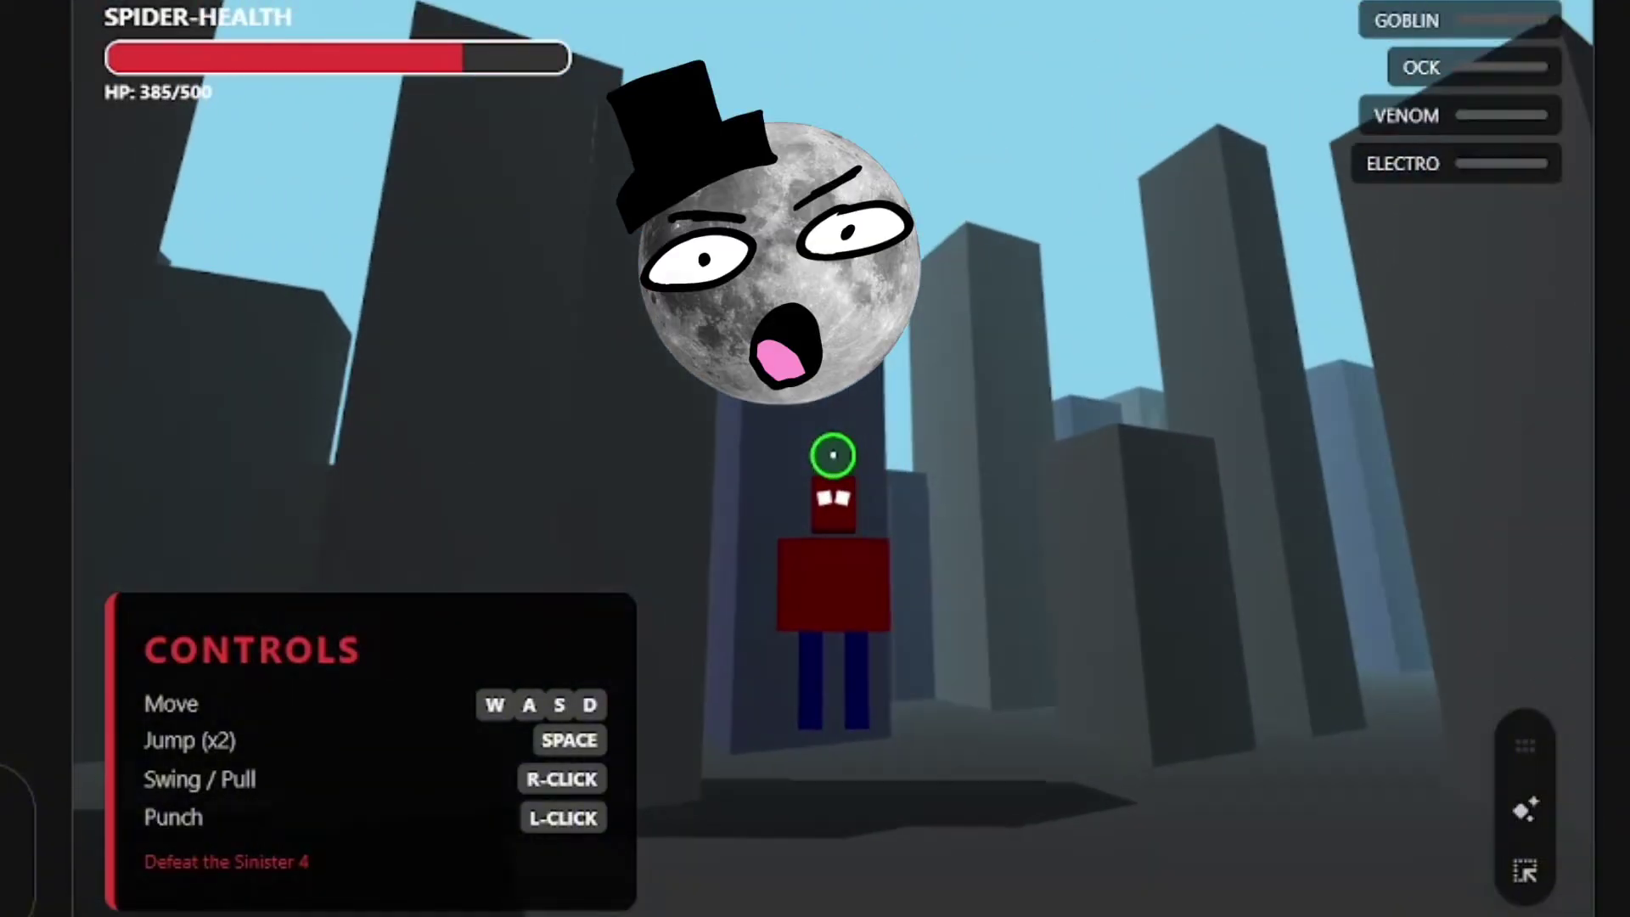
right_click(833, 455)
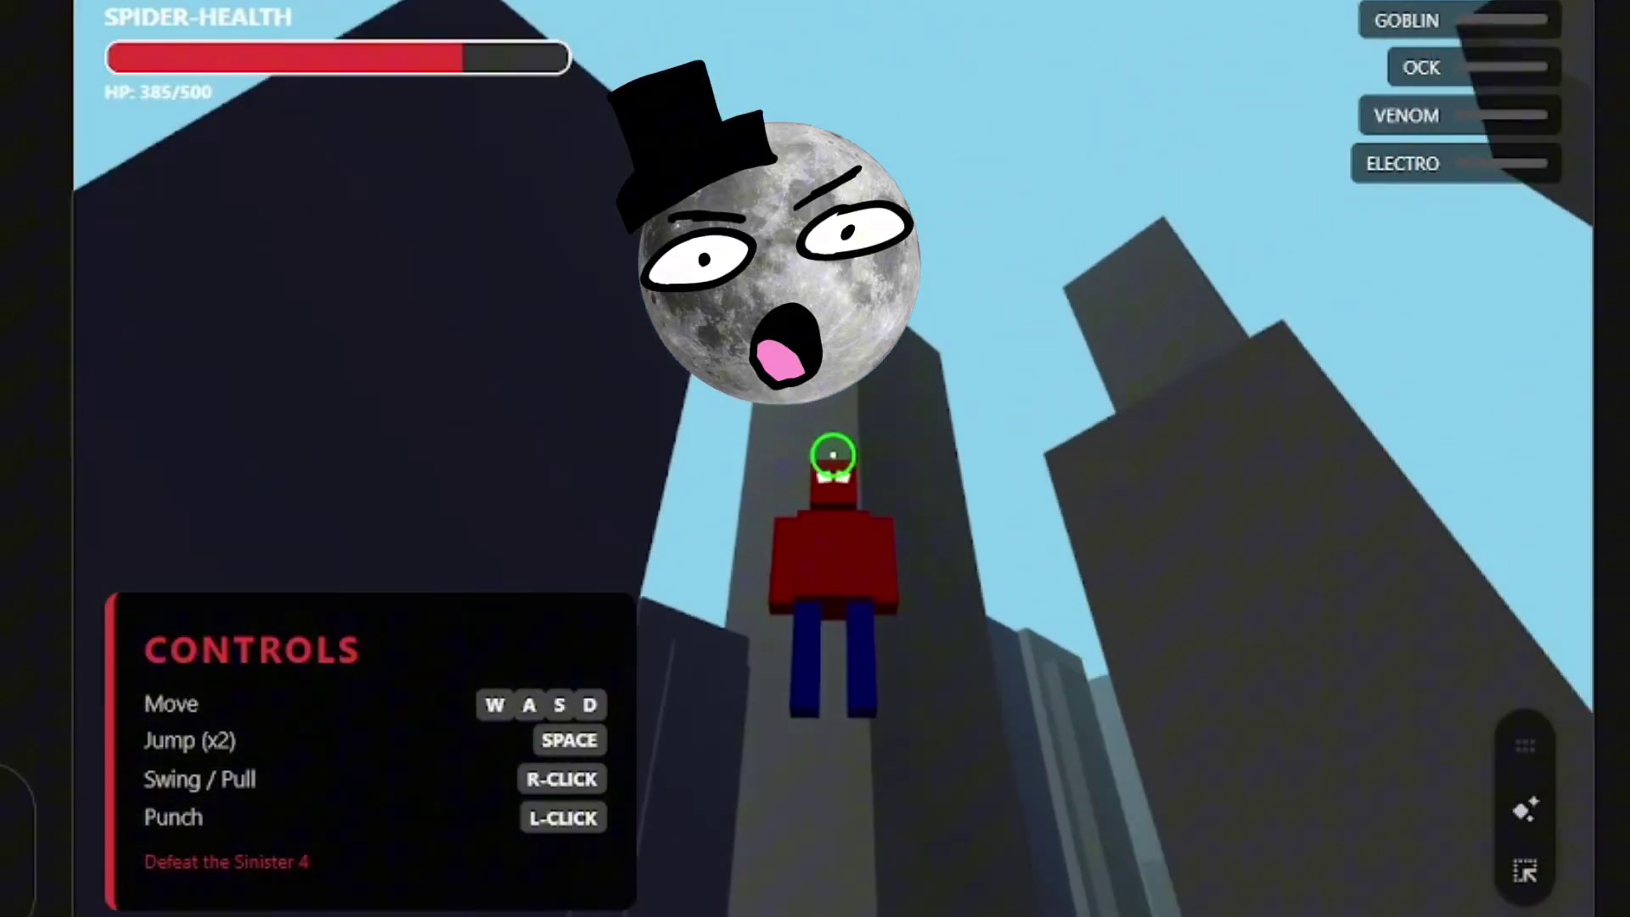
right_click(833, 455)
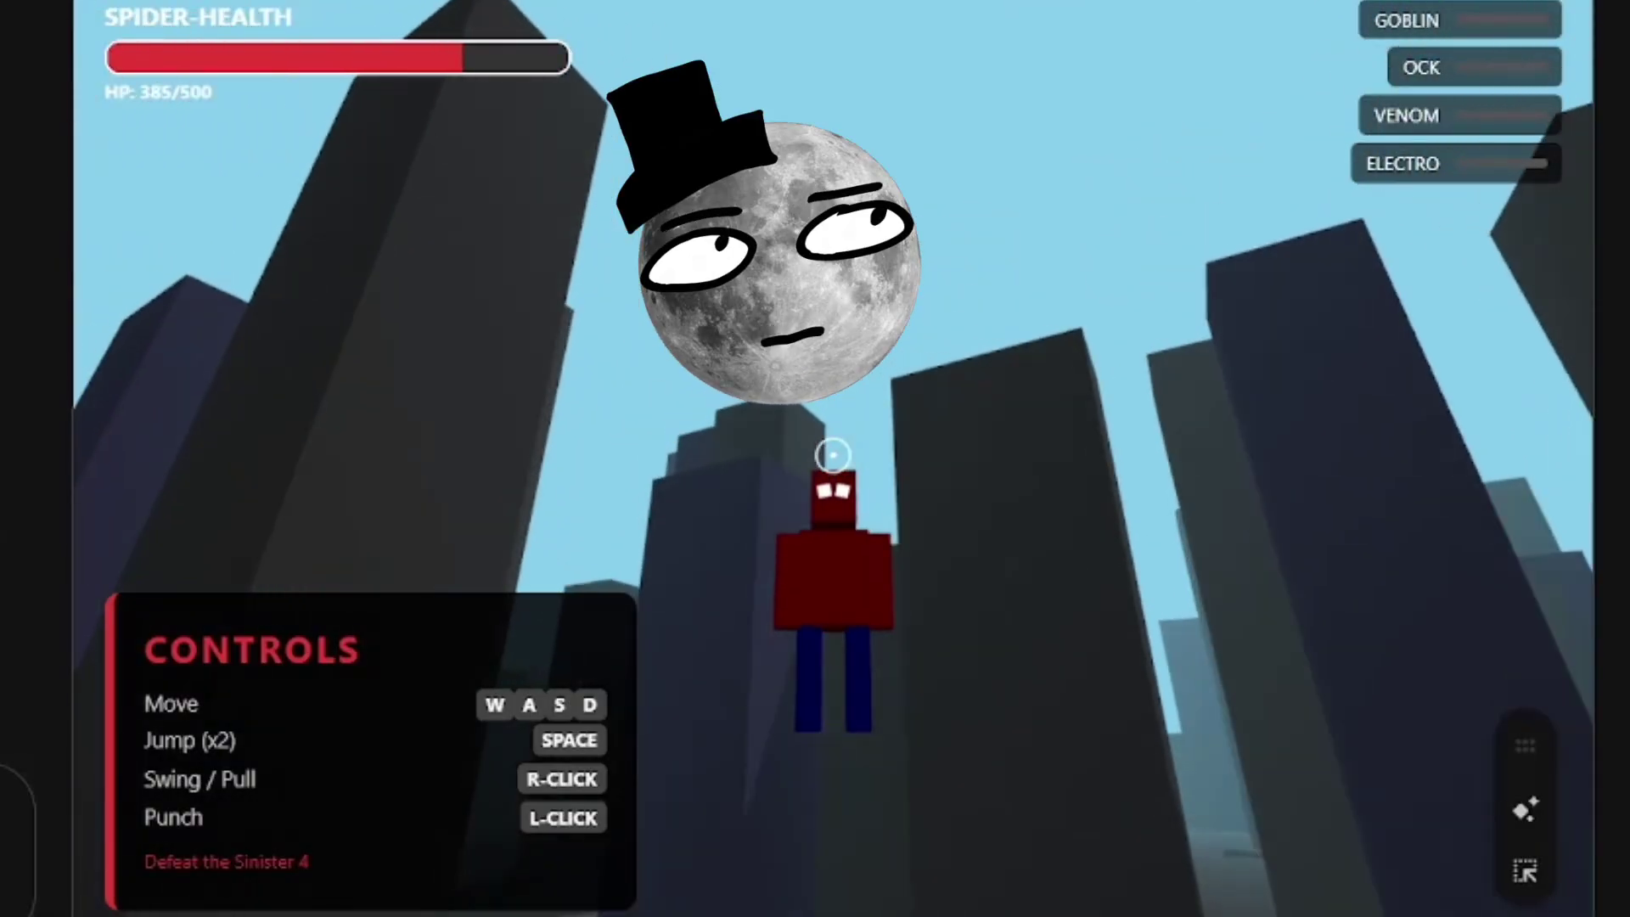
right_click(833, 456)
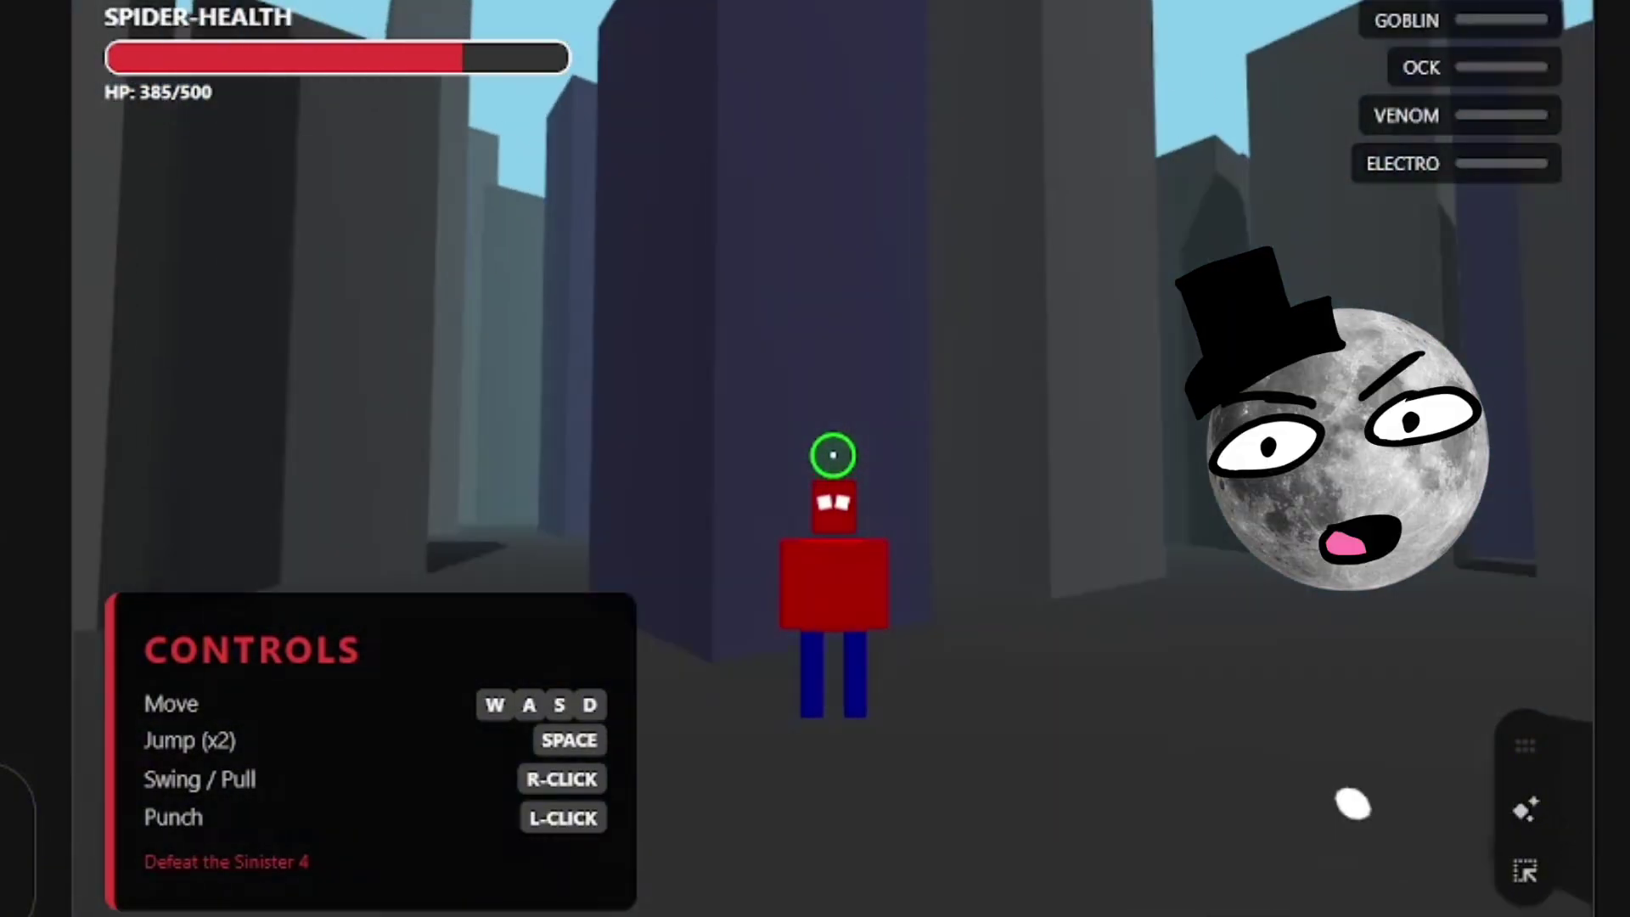
Step: Launch from street level with webs and swing forward past the large dark tower
right_click(833, 455)
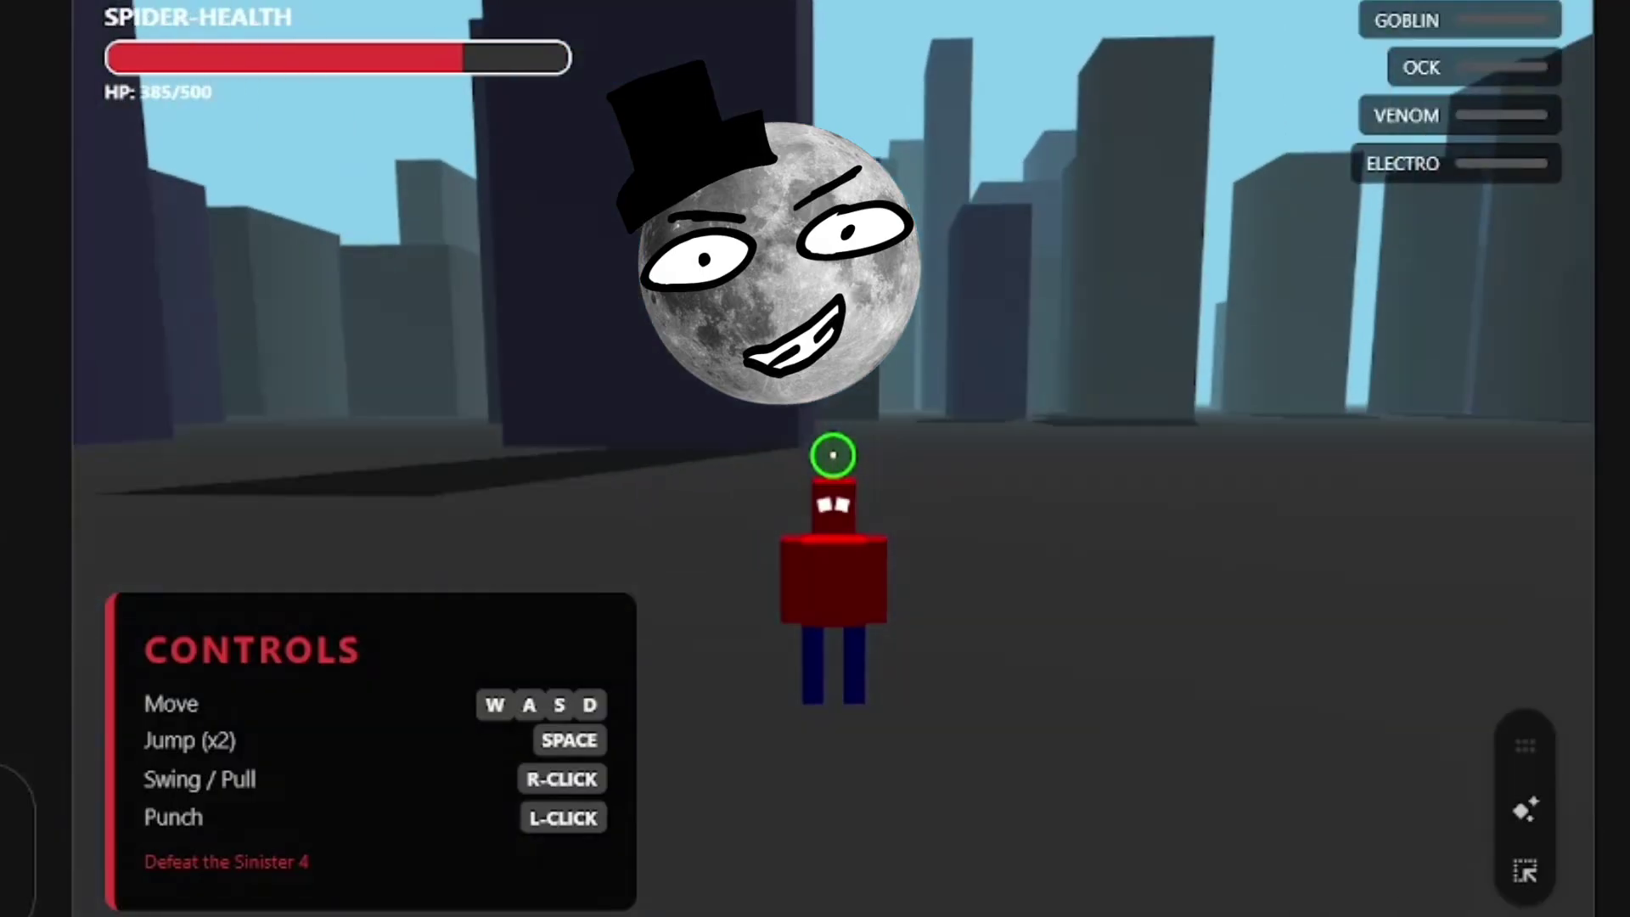
right_click(834, 455)
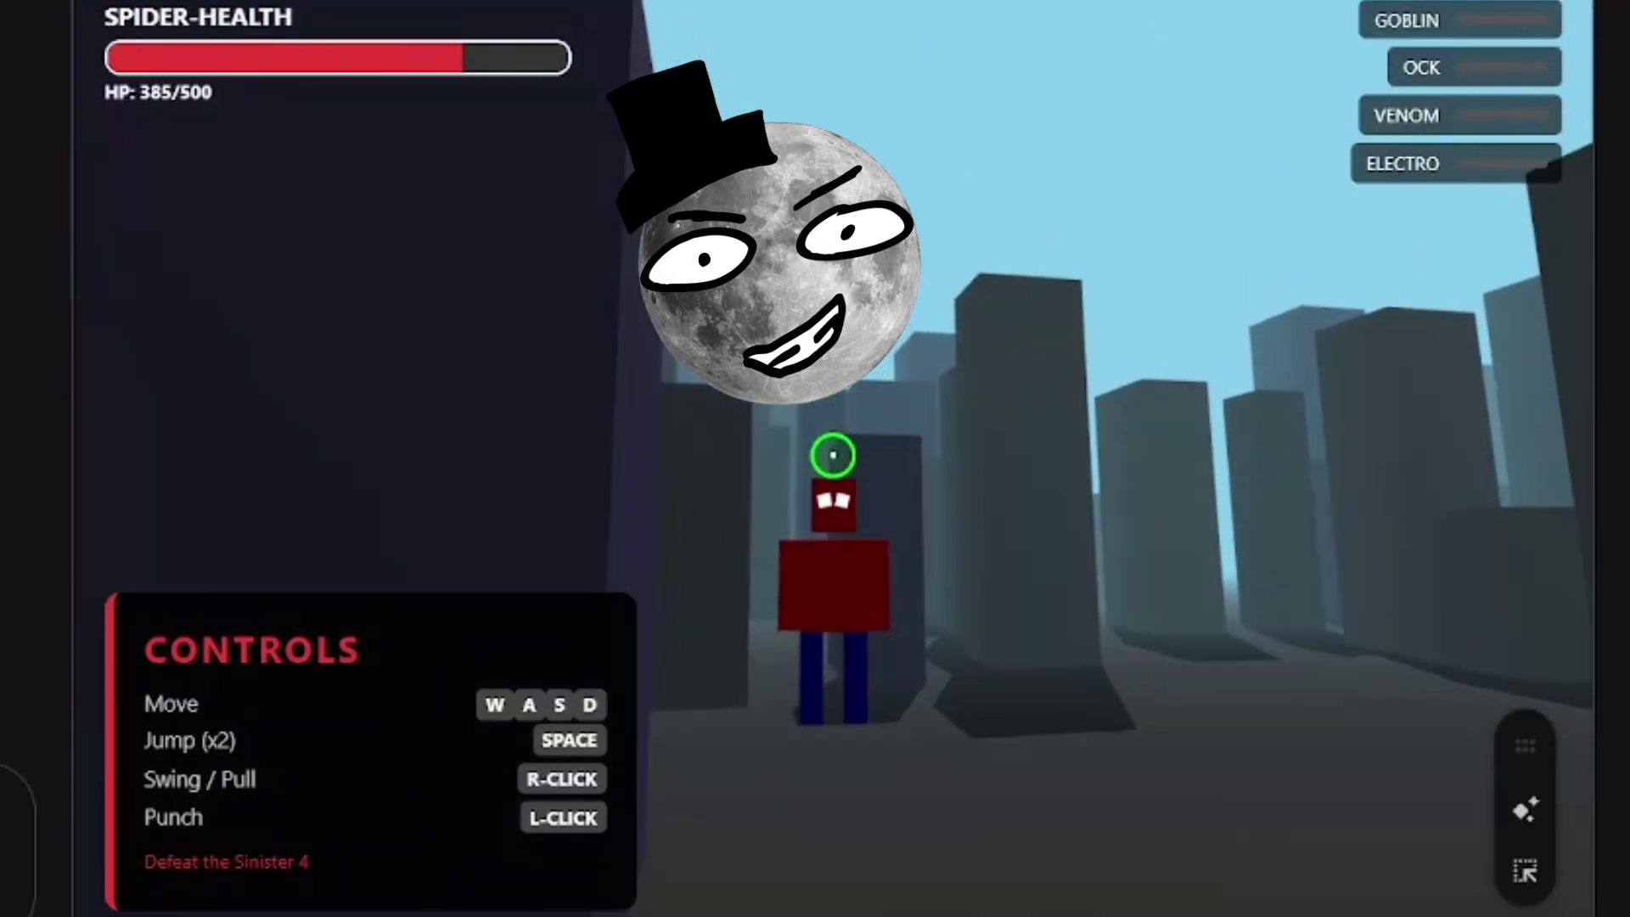
key("w")
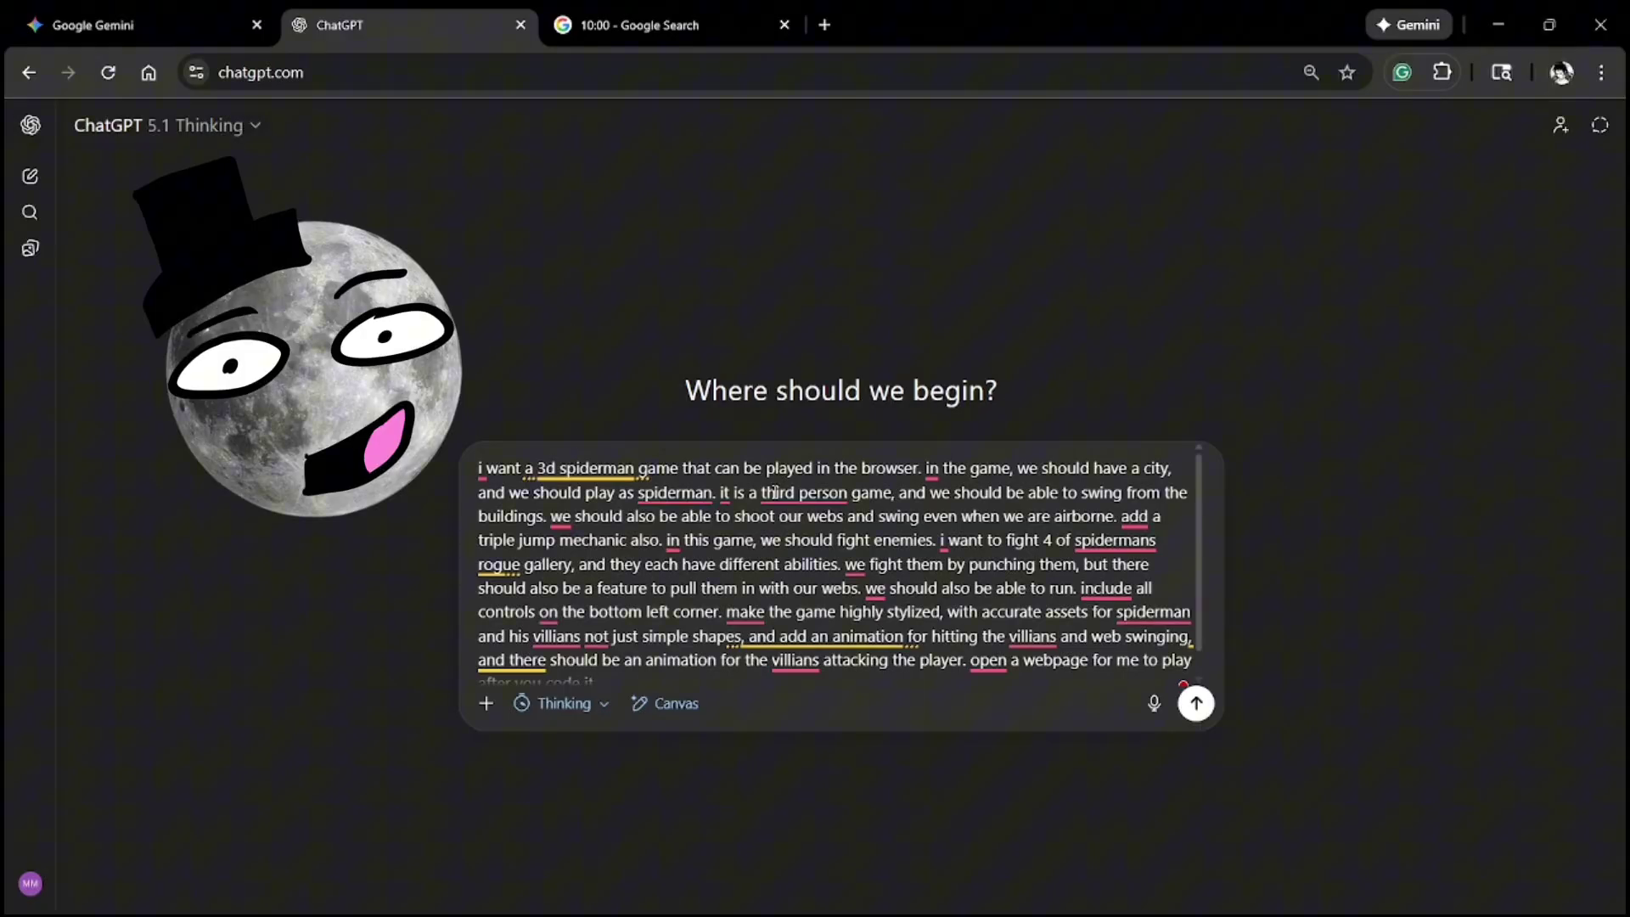
Step: Compare the original Gemini game prompt with the extended prompt prepared in ChatGPT, through to its closing webpage request
left_click(60, 18)
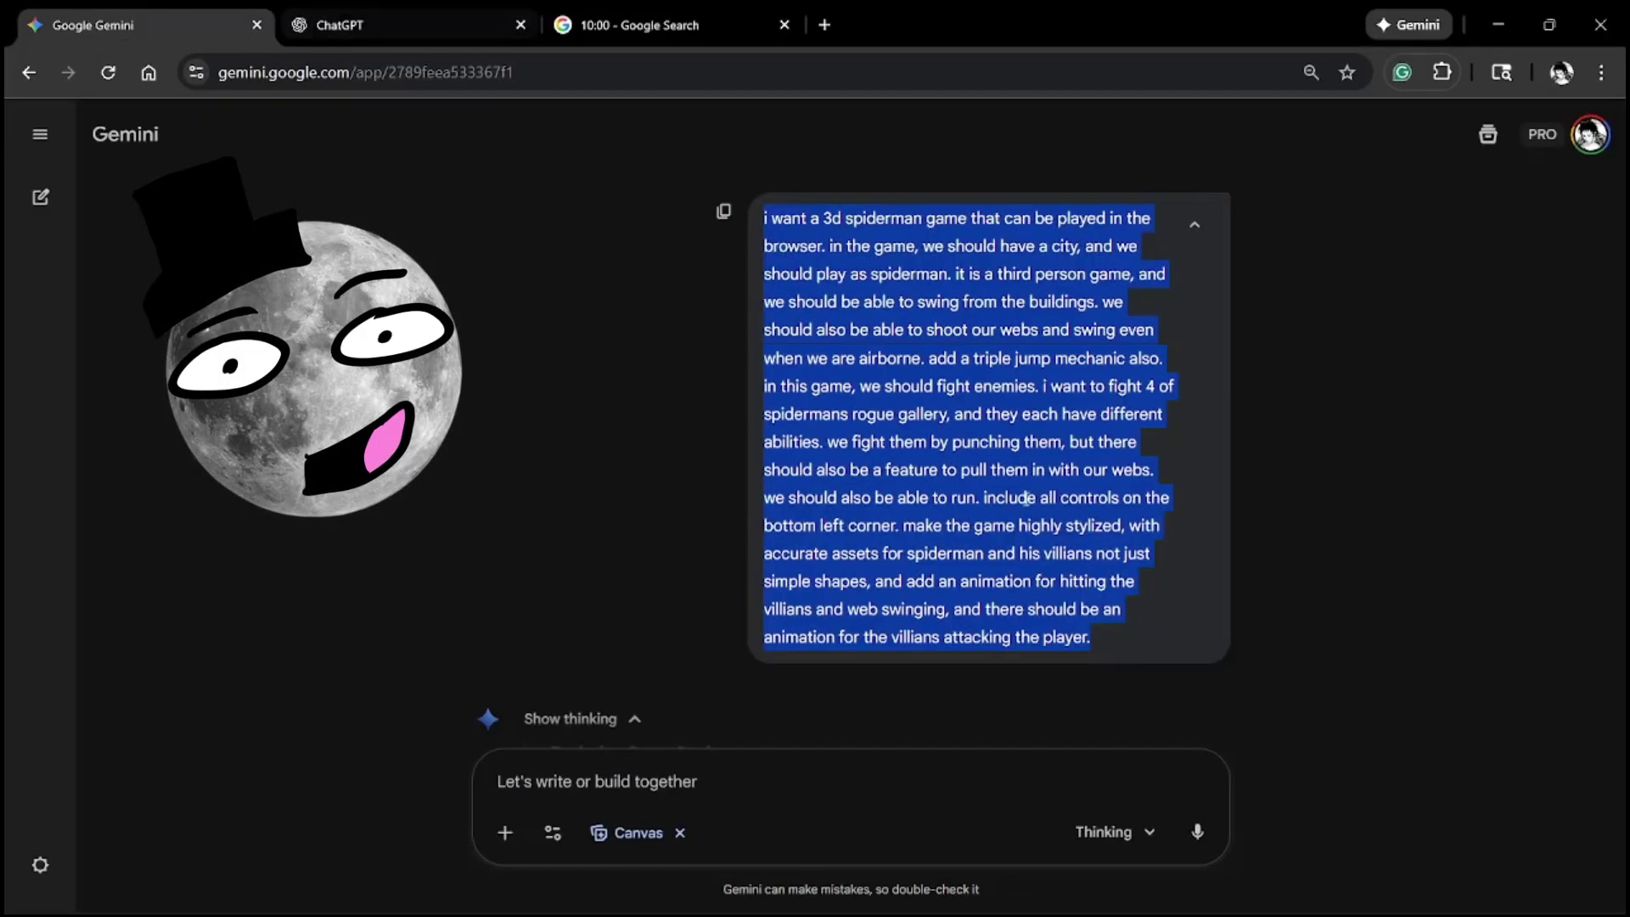
left_click(387, 10)
scroll(991, 628, "down", 1)
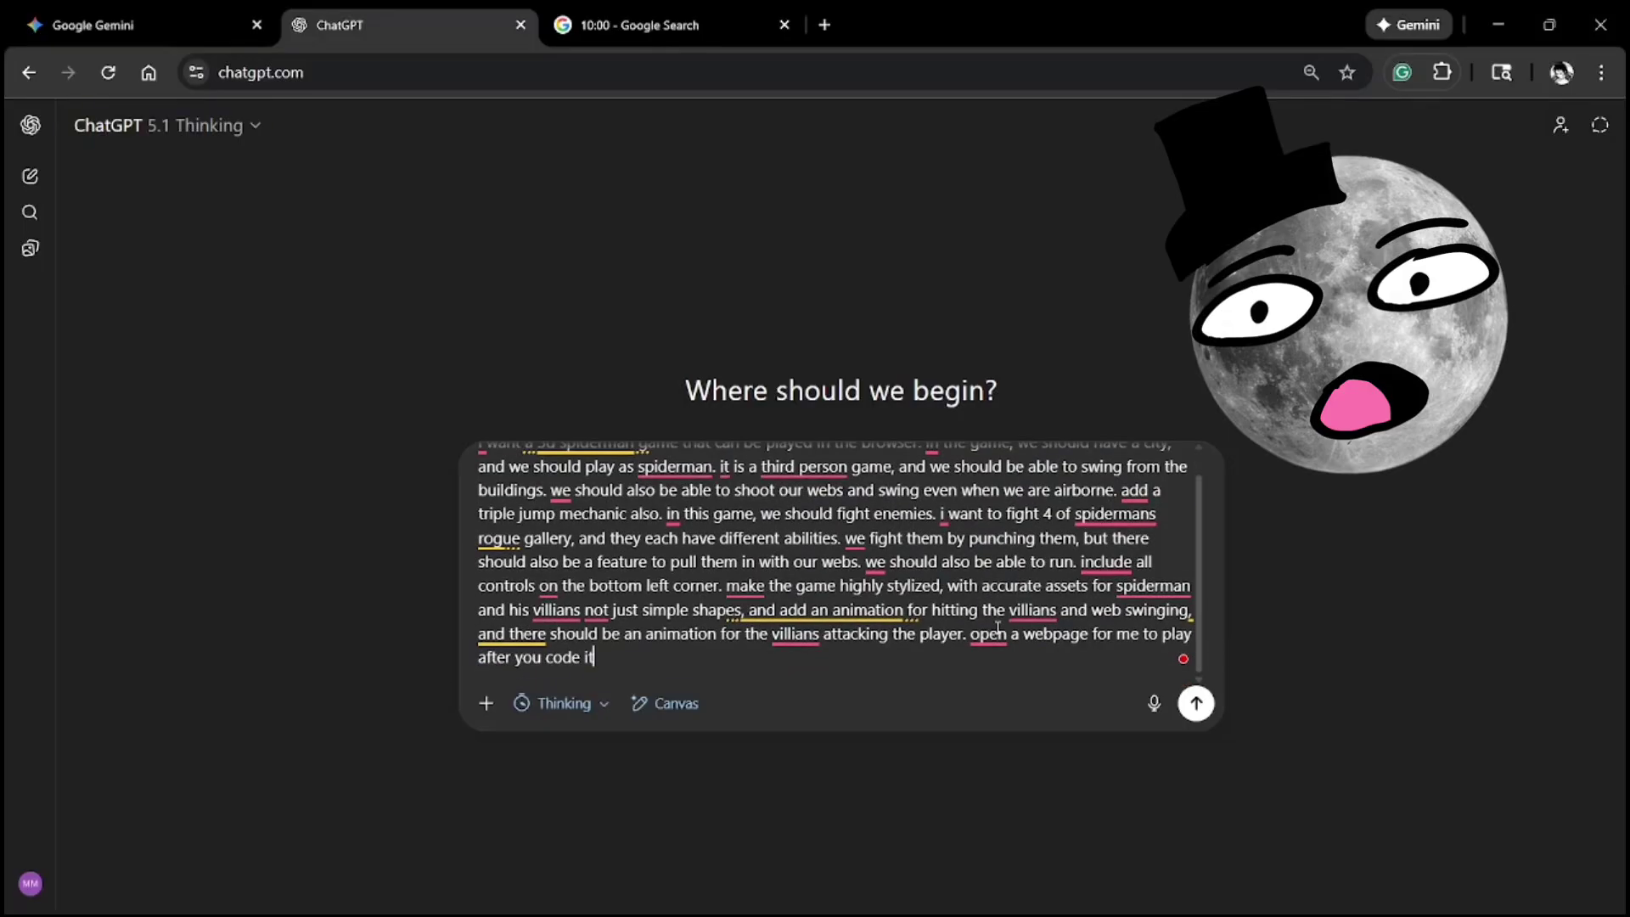
Step: Check the 10:00 countdown timer and submit the 3D Spider-Man game prompt to ChatGPT 5.1 Thinking with Canvas
left_click(747, 13)
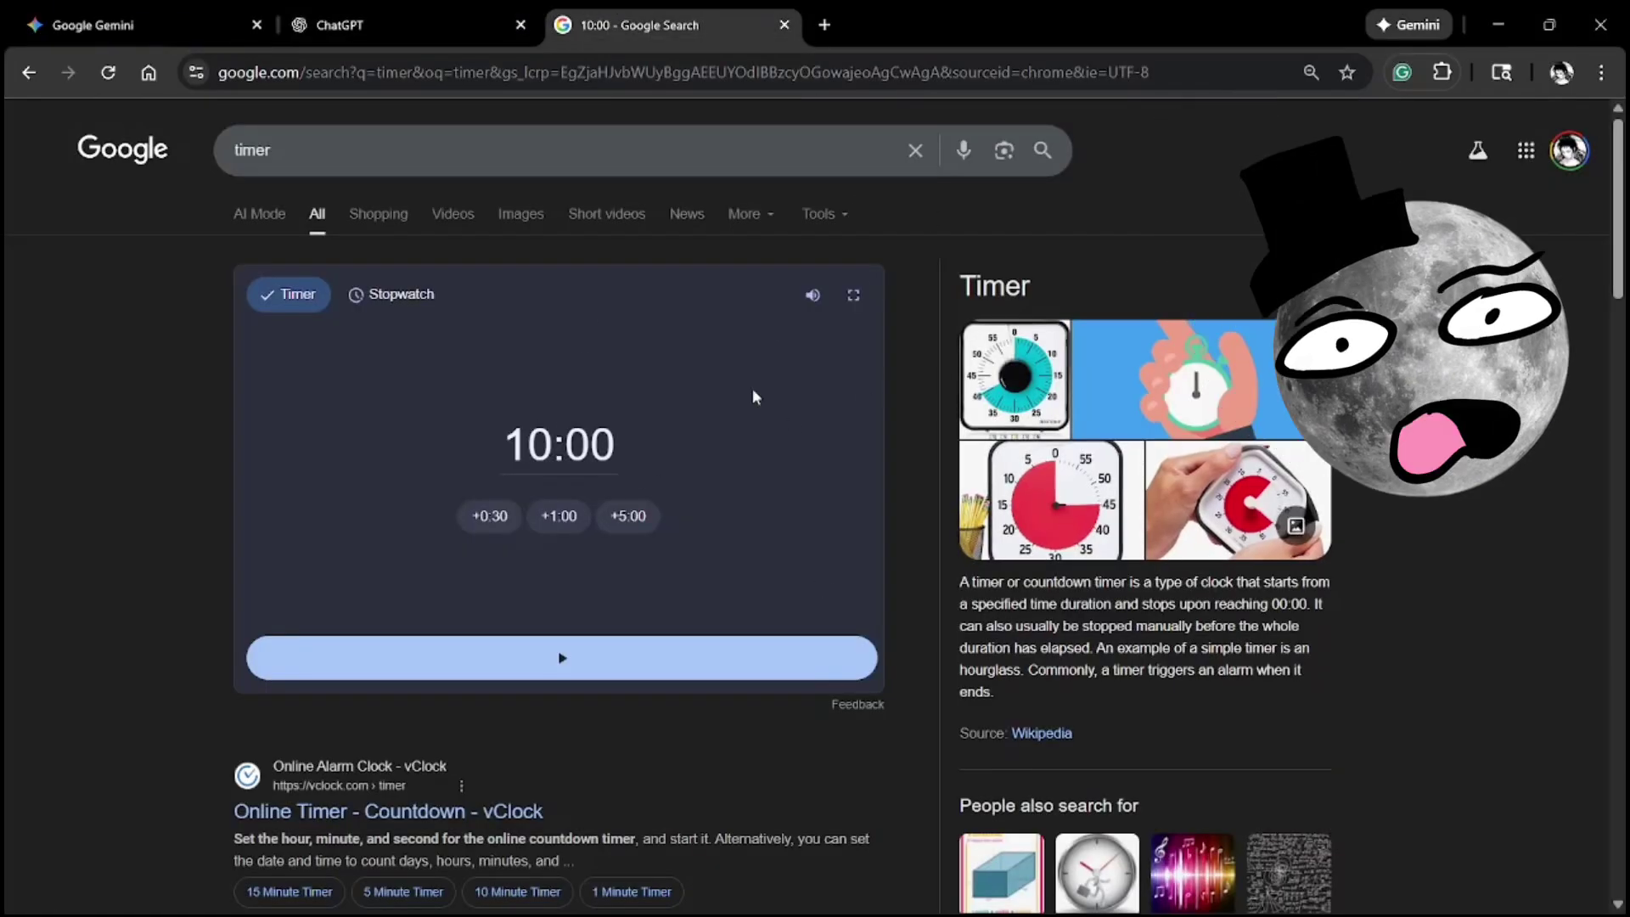
left_click(485, 14)
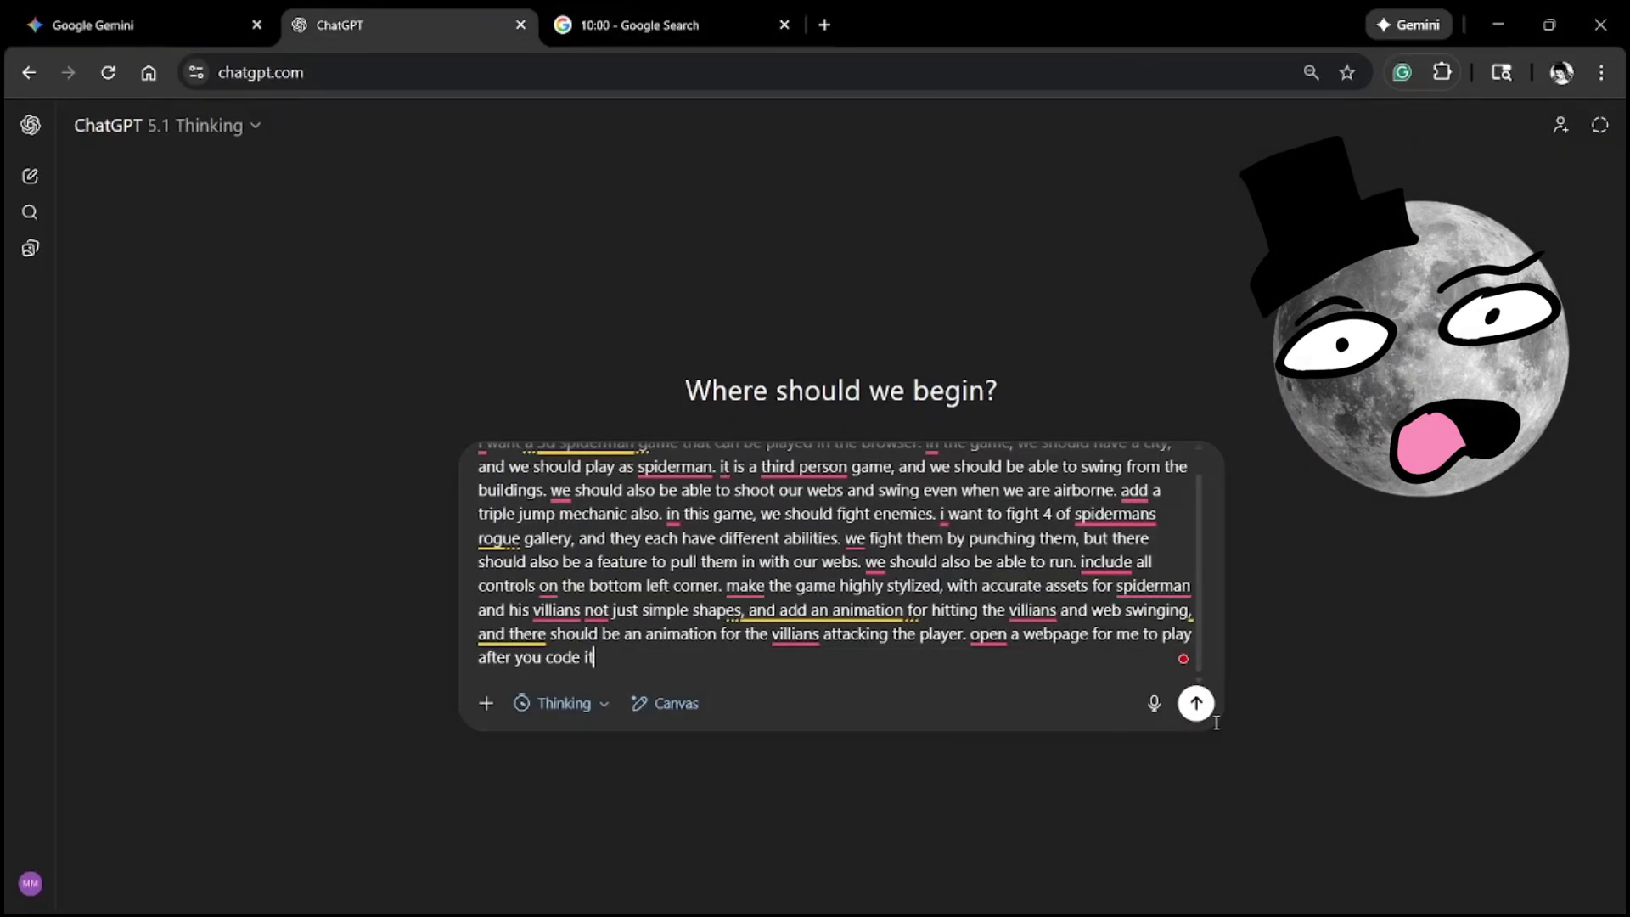
left_click(1196, 703)
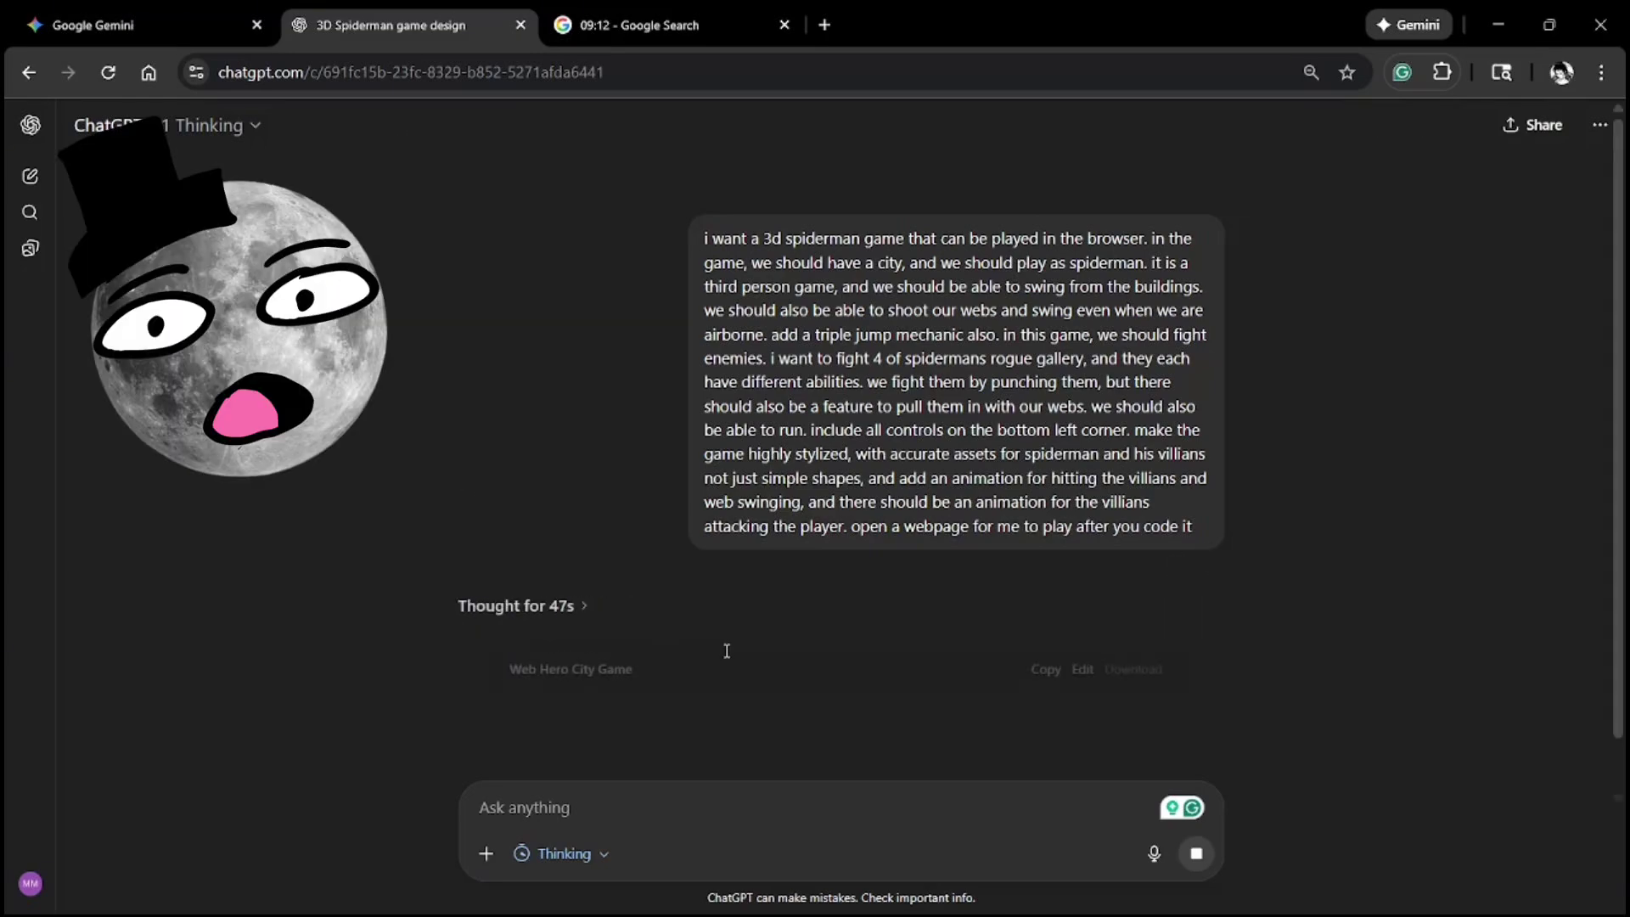
Step: Examine the Web Hero City Game HTML code as ChatGPT generates it, and check the running countdown timer
scroll(609, 651, "down", 3)
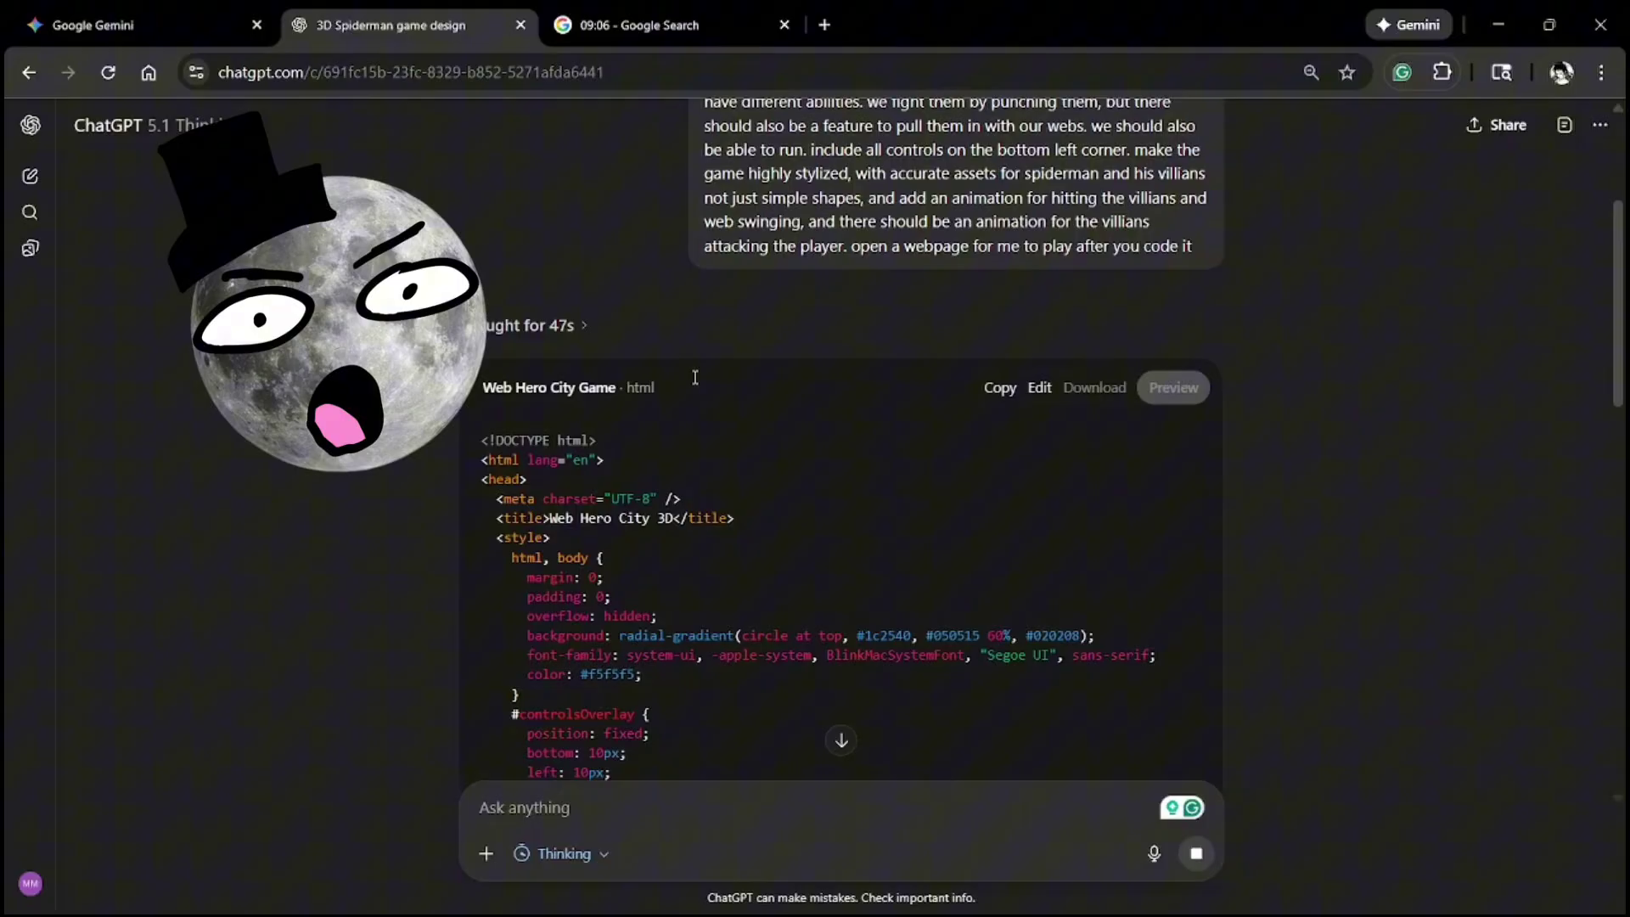
scroll(719, 449, "down", 4)
scroll(758, 307, "up", 6)
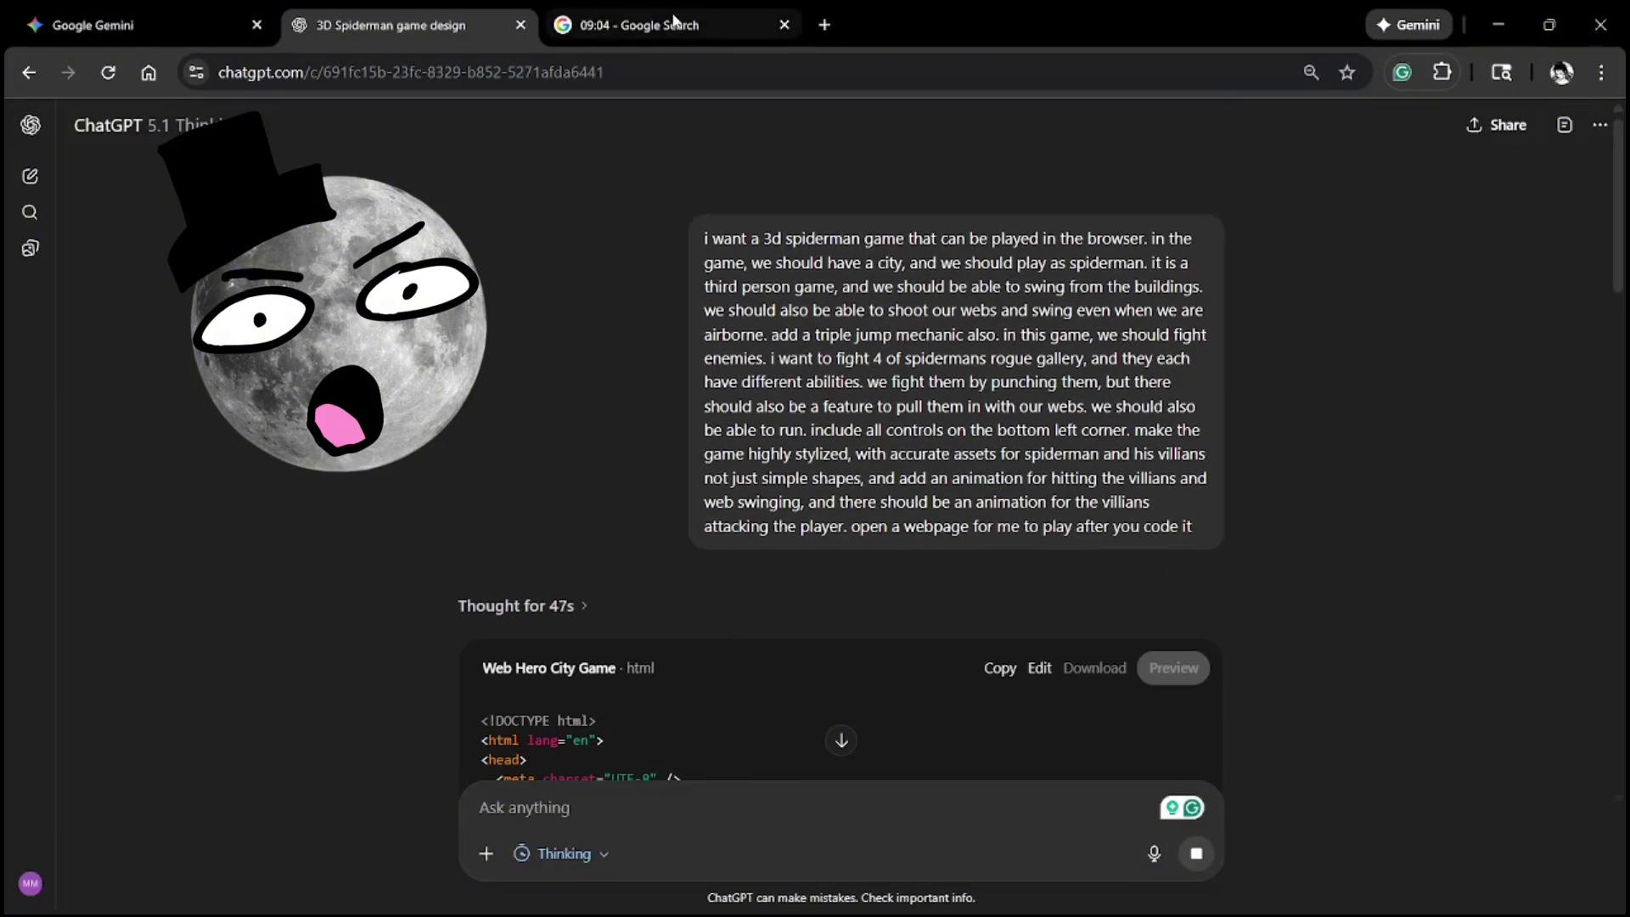
left_click(675, 20)
left_click(430, 3)
scroll(747, 480, "down", 15)
scroll(752, 486, "down", 10)
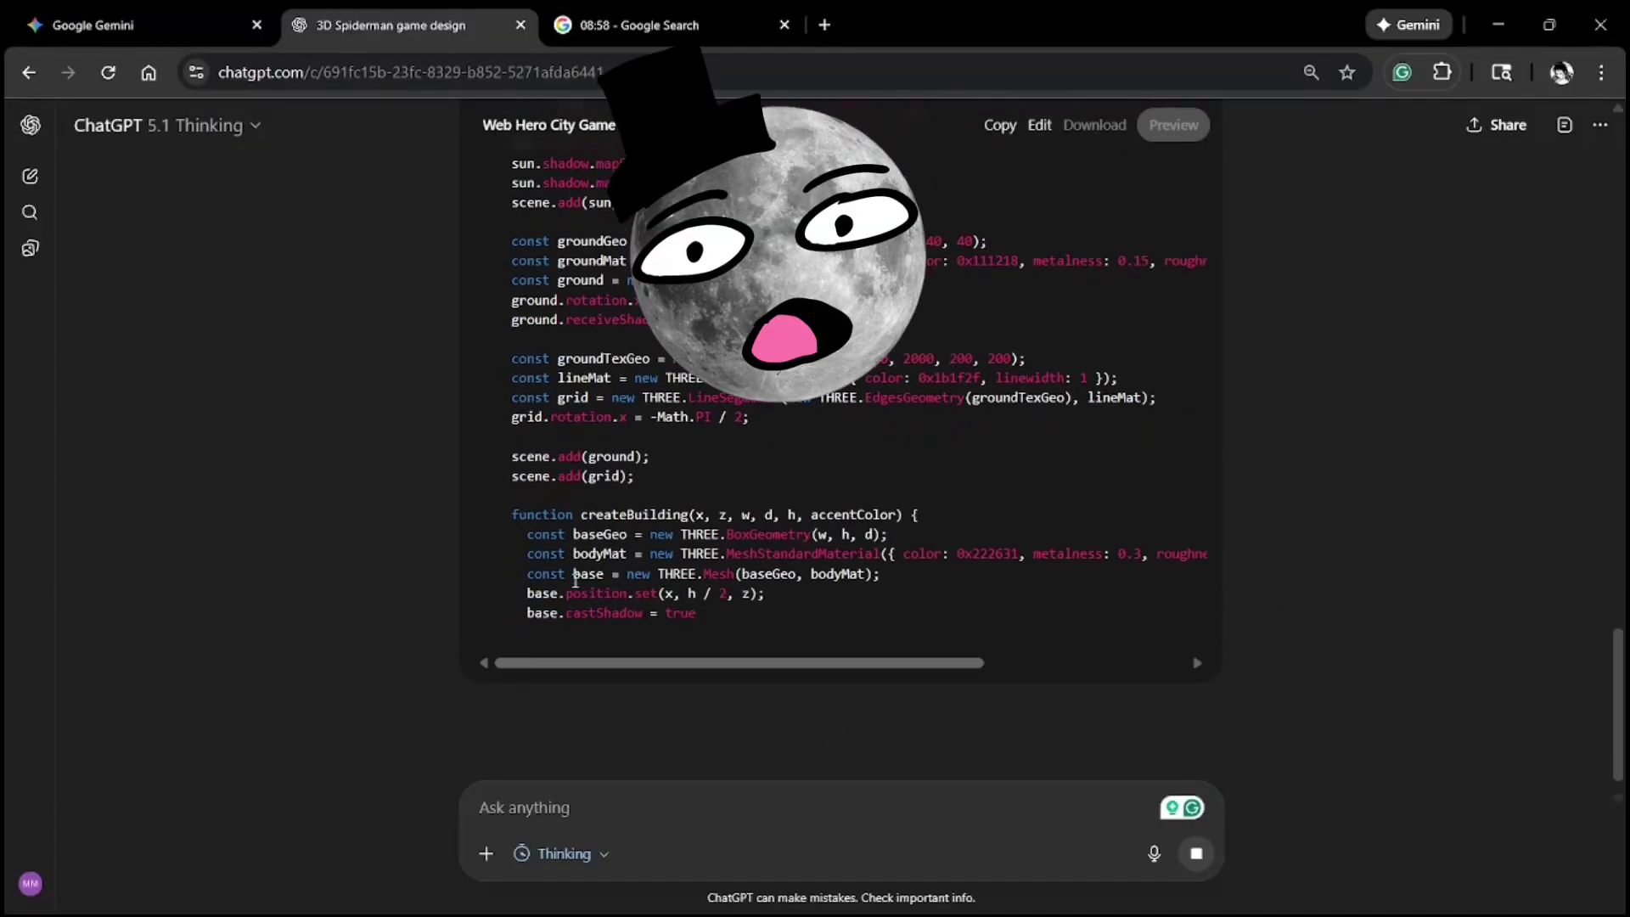
scroll(641, 603, "up", 10)
scroll(641, 602, "up", 10)
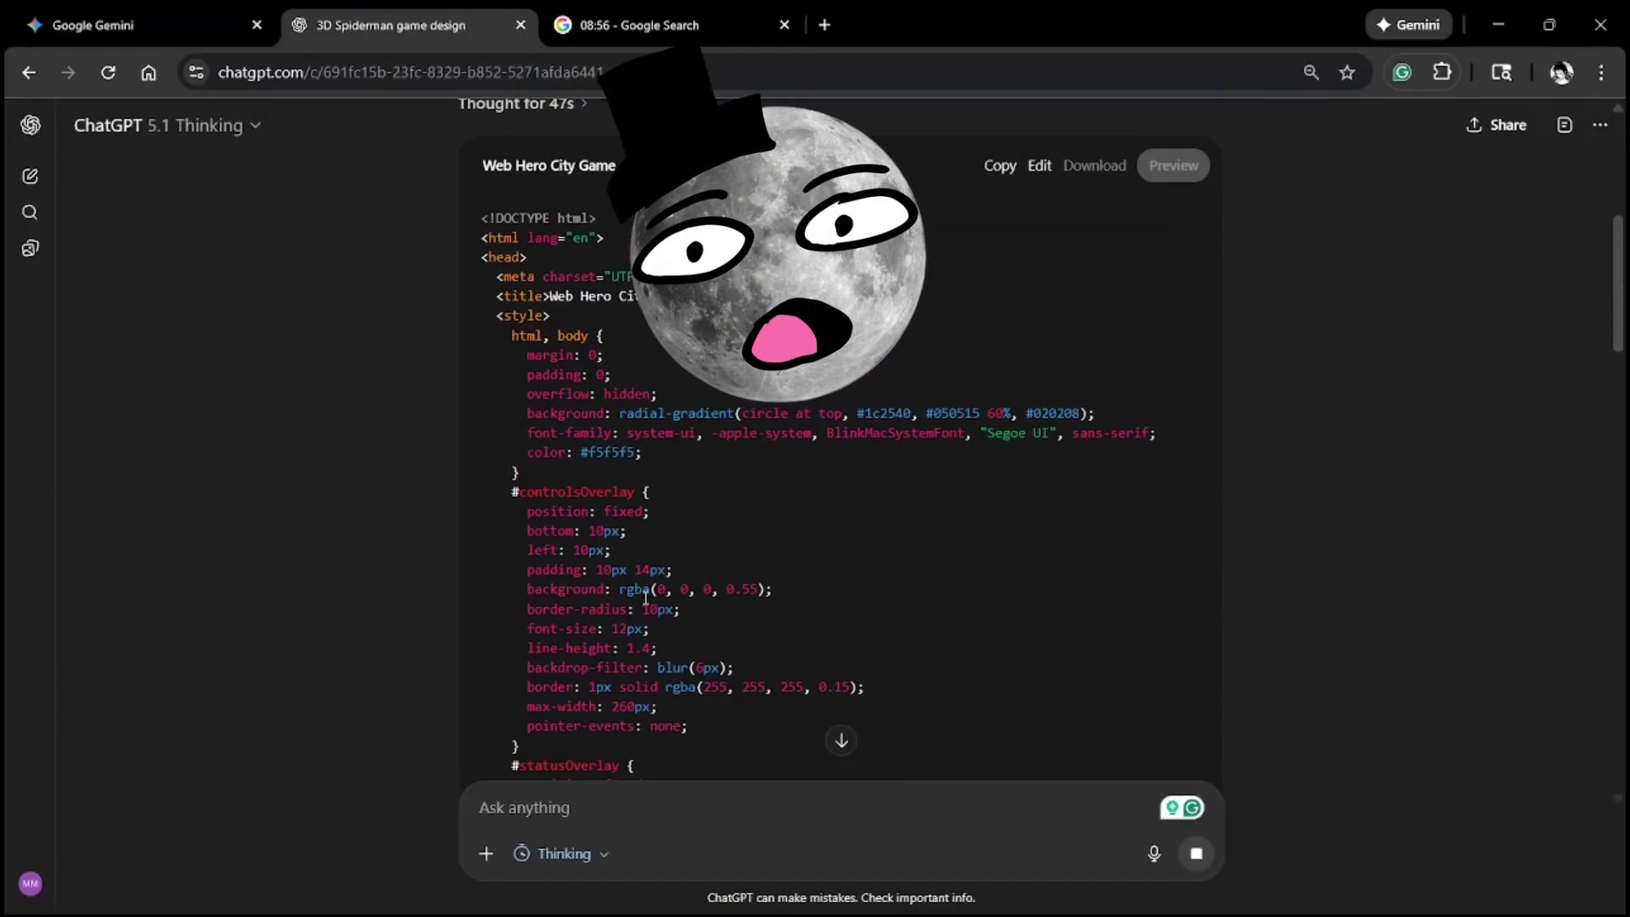
scroll(646, 598, "down", 20)
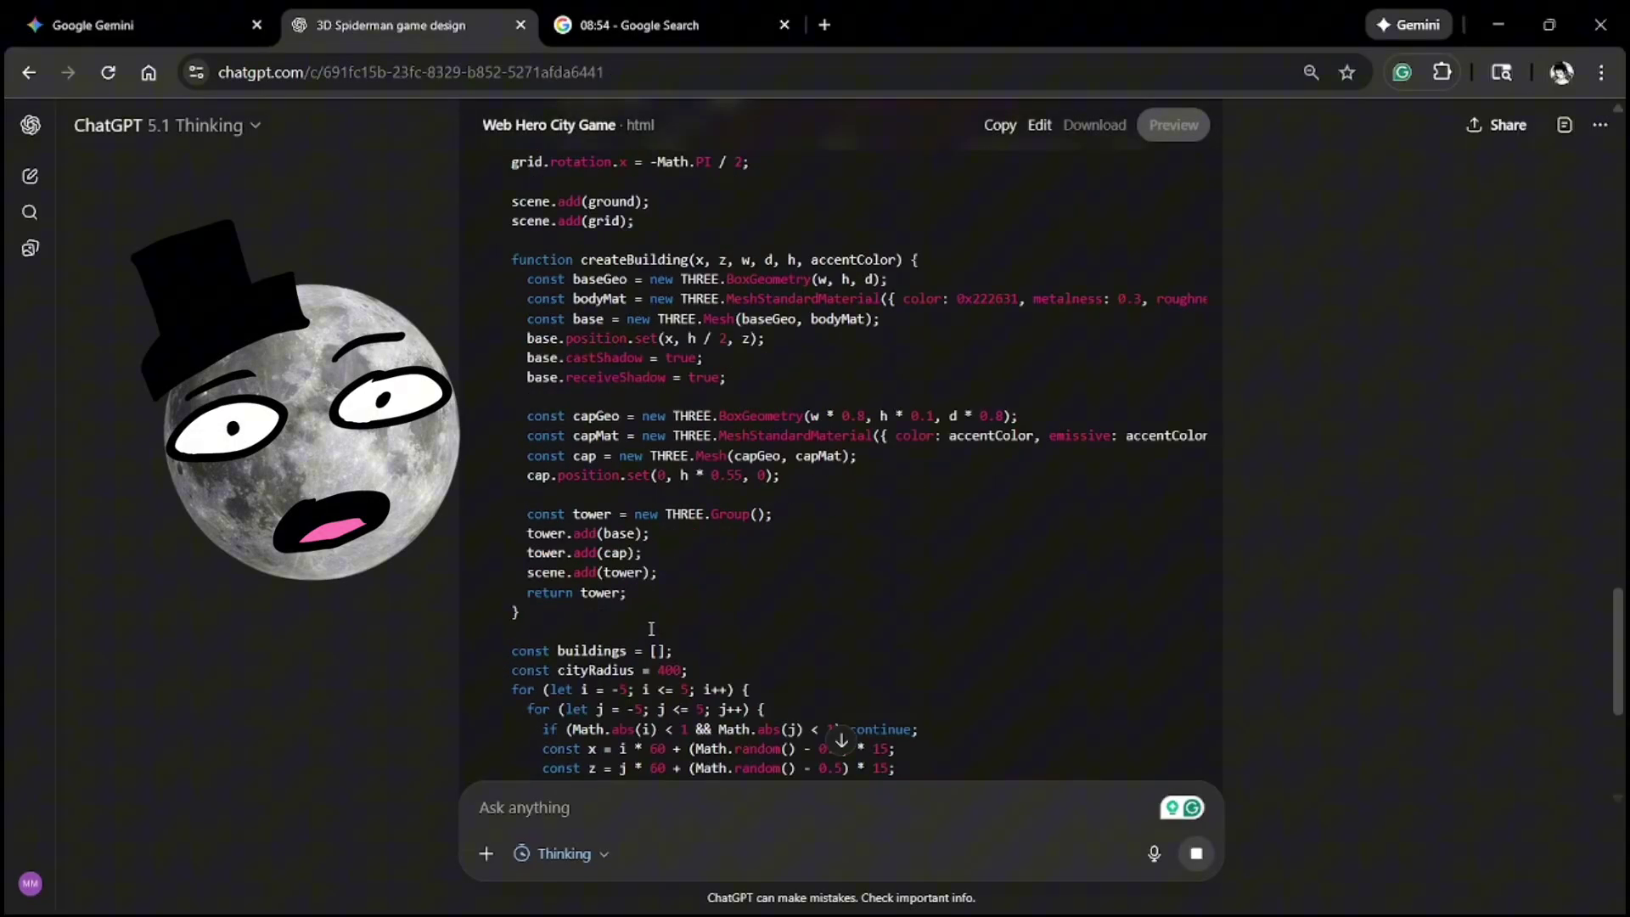
scroll(652, 629, "down", 6)
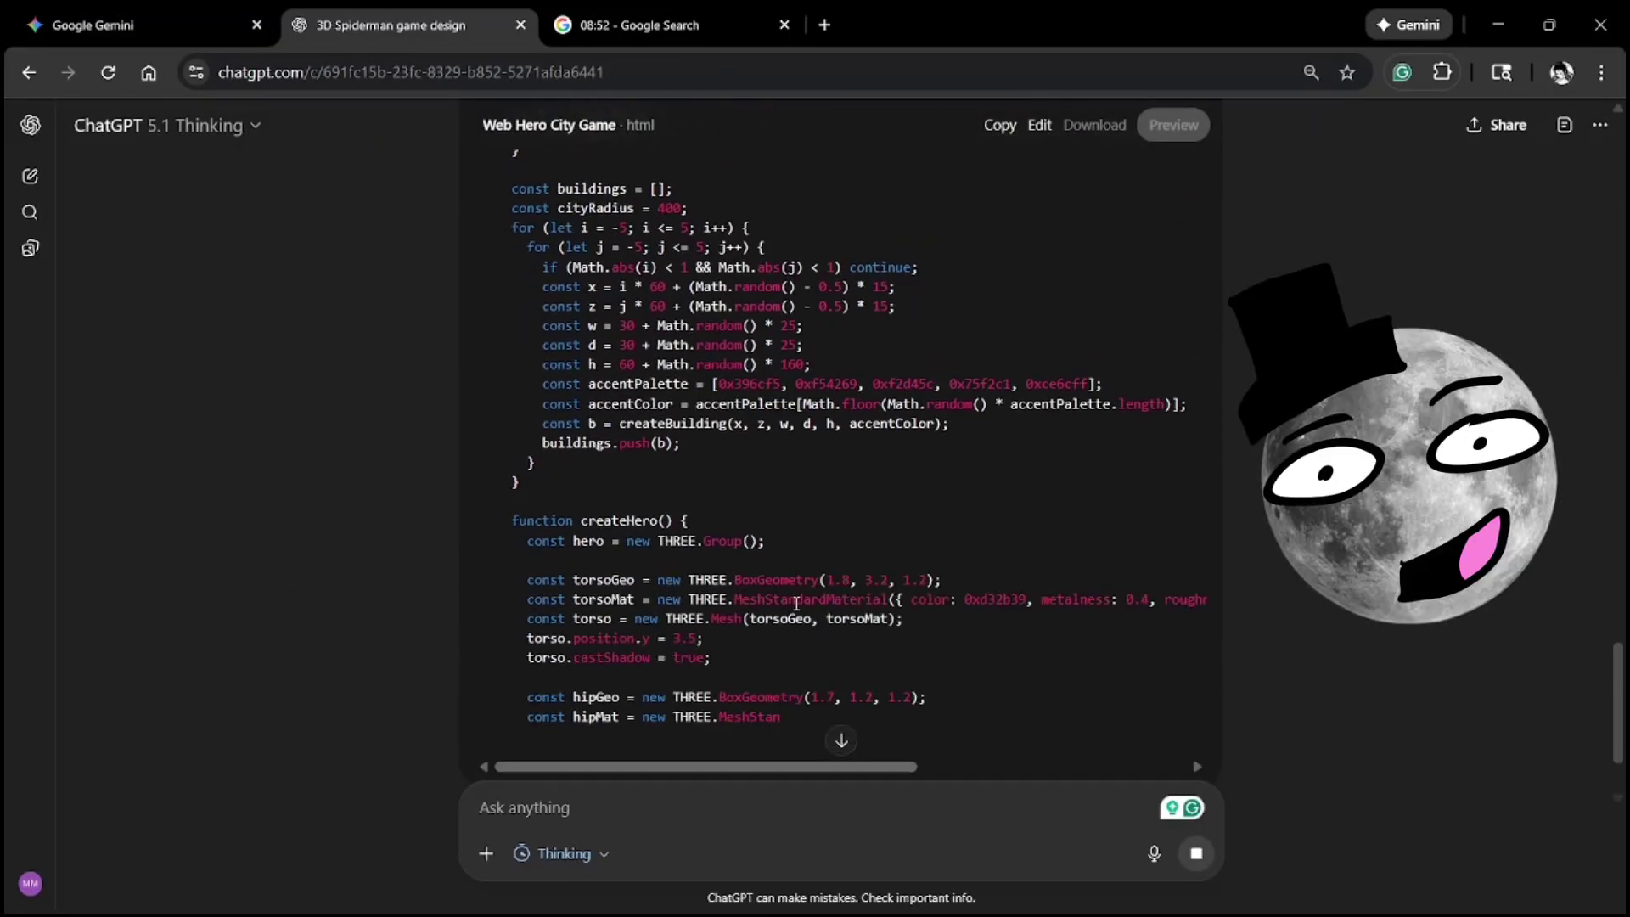
scroll(1223, 501, "up", 20)
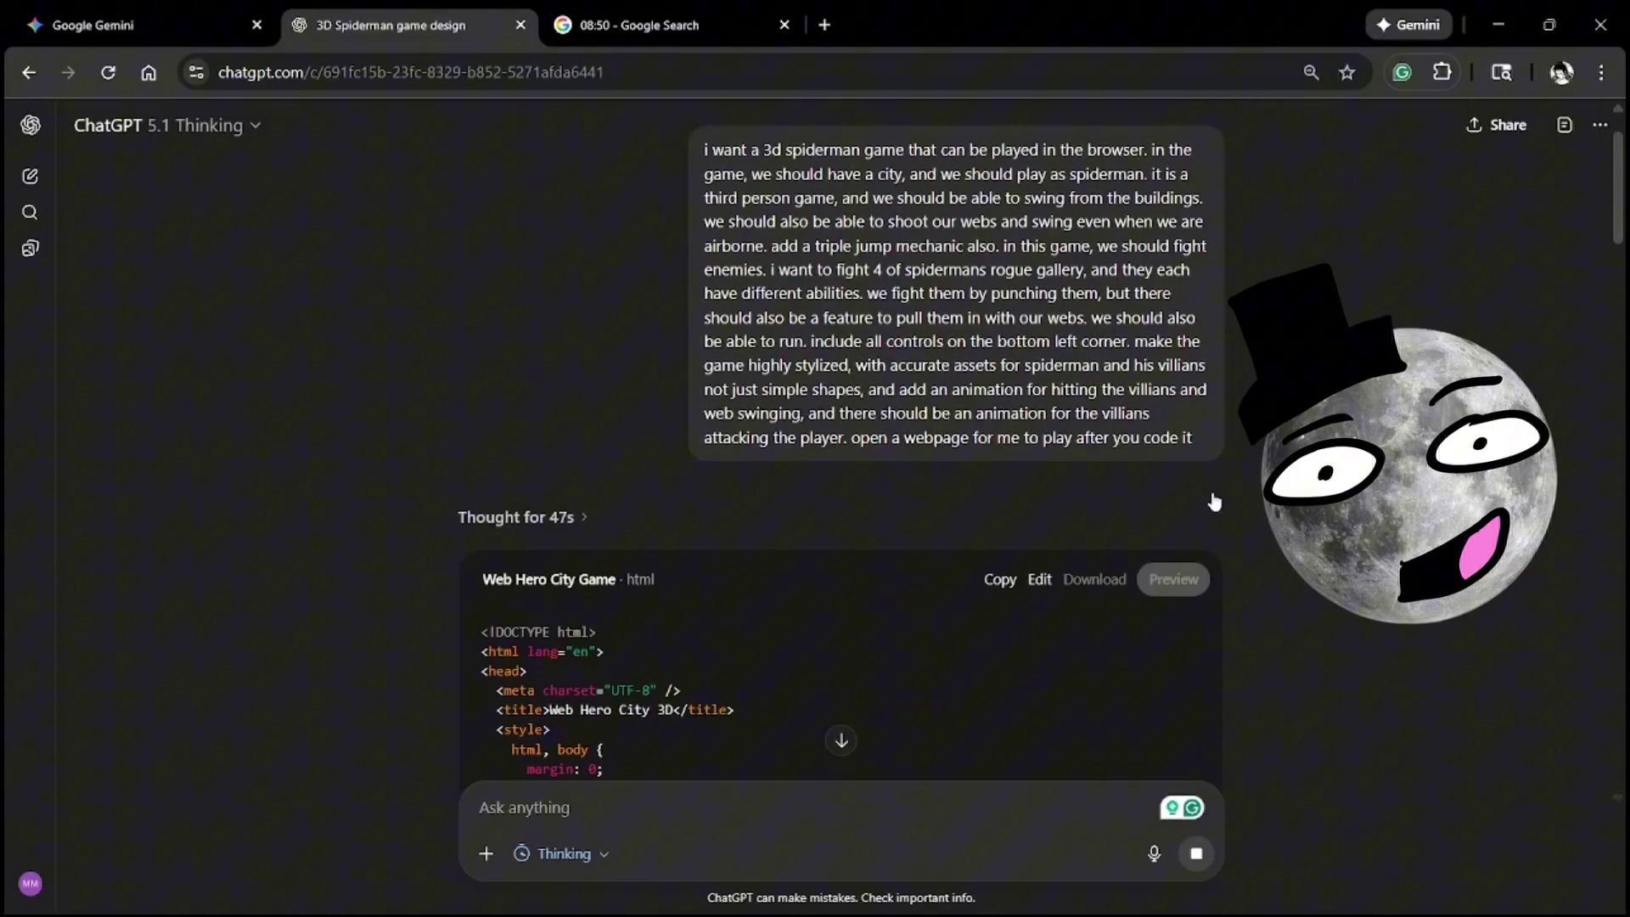
scroll(1214, 501, "down", 20)
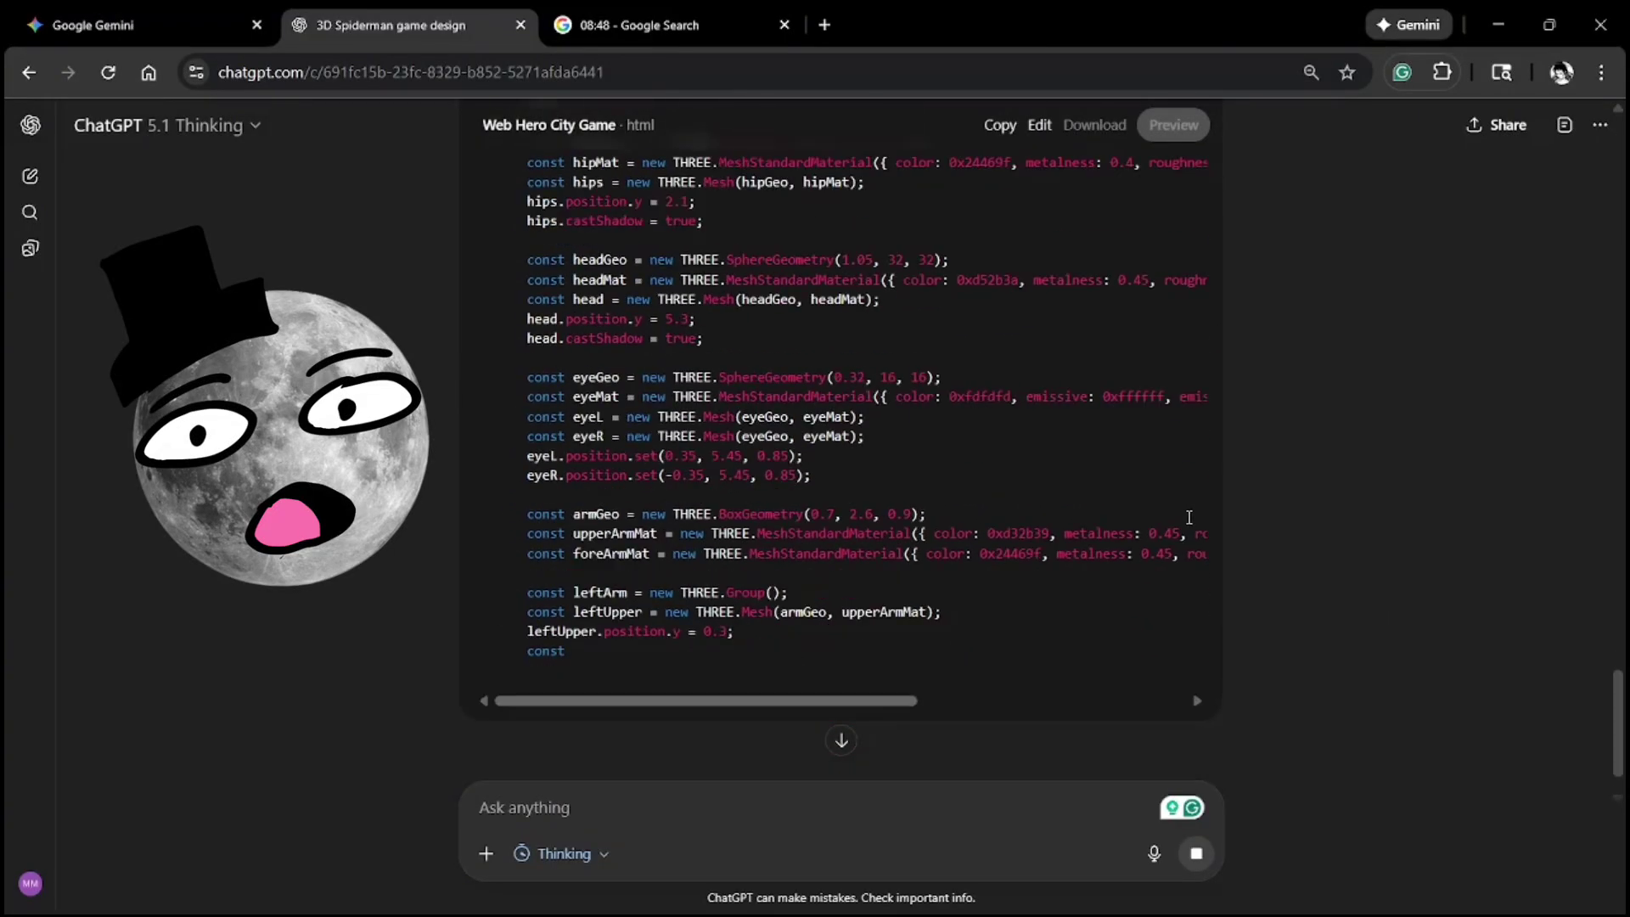
Step: Examine the generated Web Hero City Game code, covering the enemy logic, building creation, win condition and overlay styles
scroll(1189, 509, "down", 2)
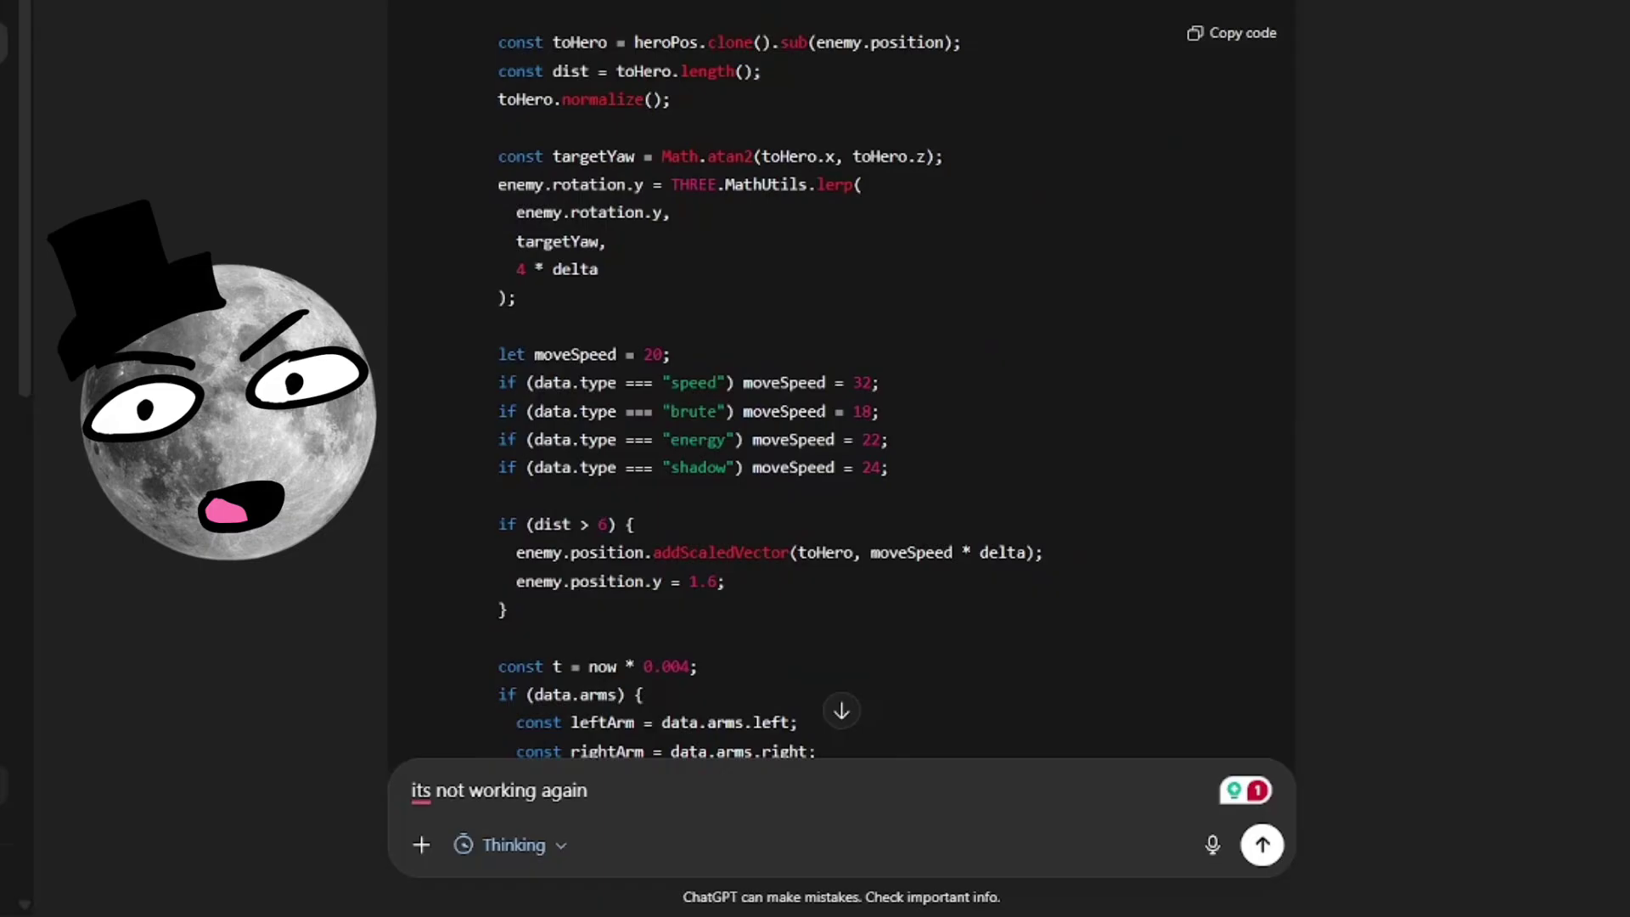
scroll(841, 382, "up", 20)
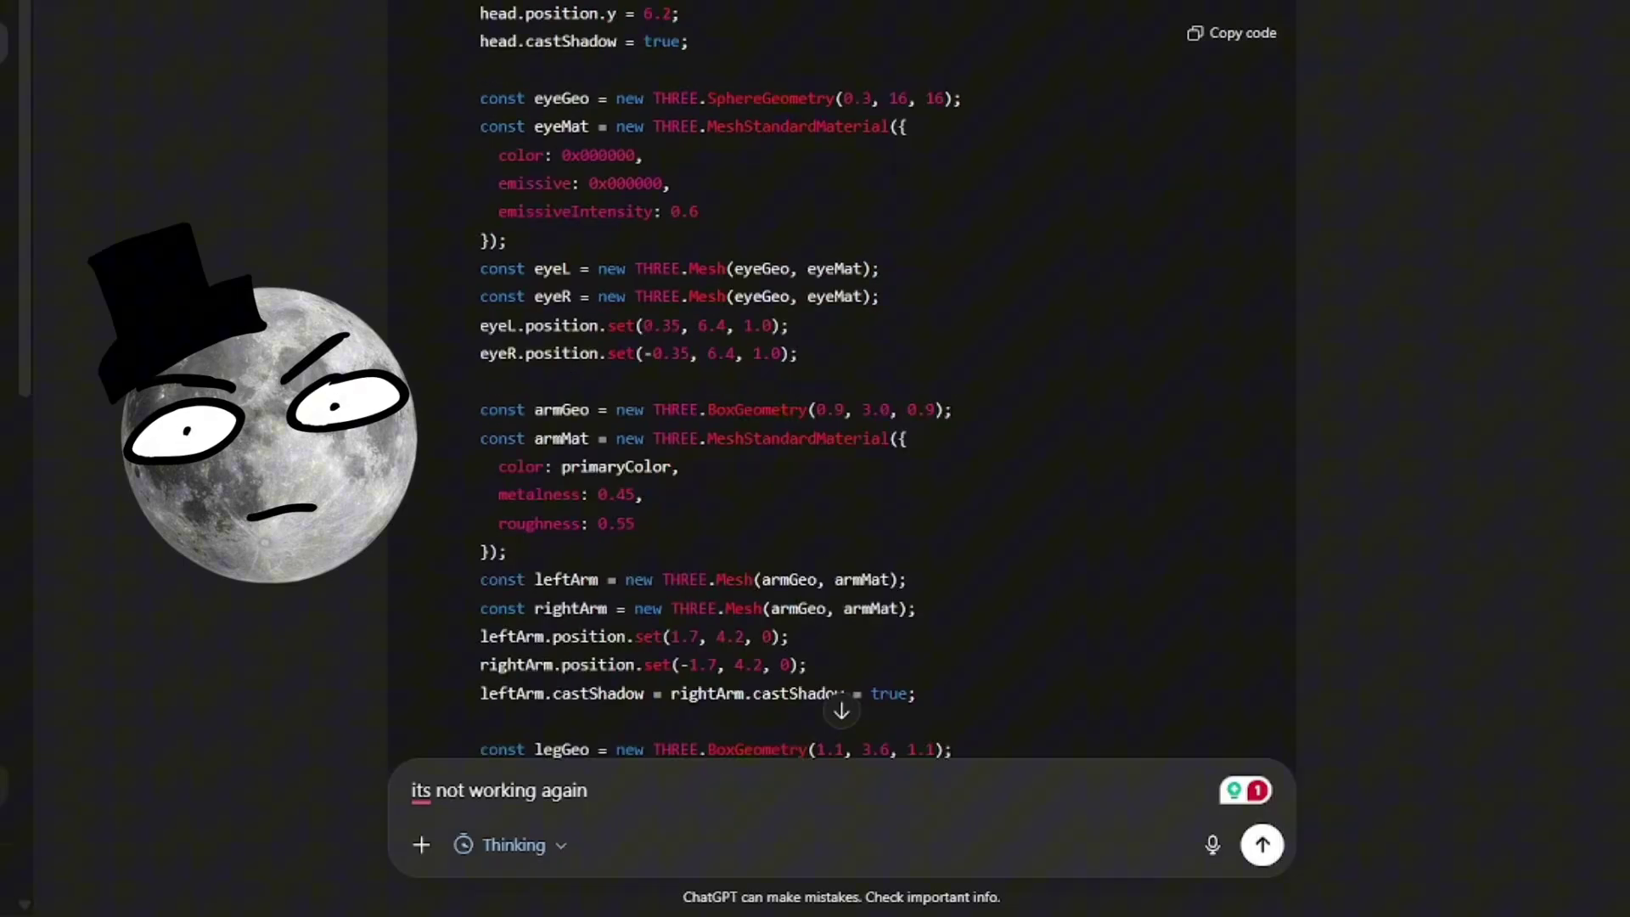
scroll(841, 382, "up", 20)
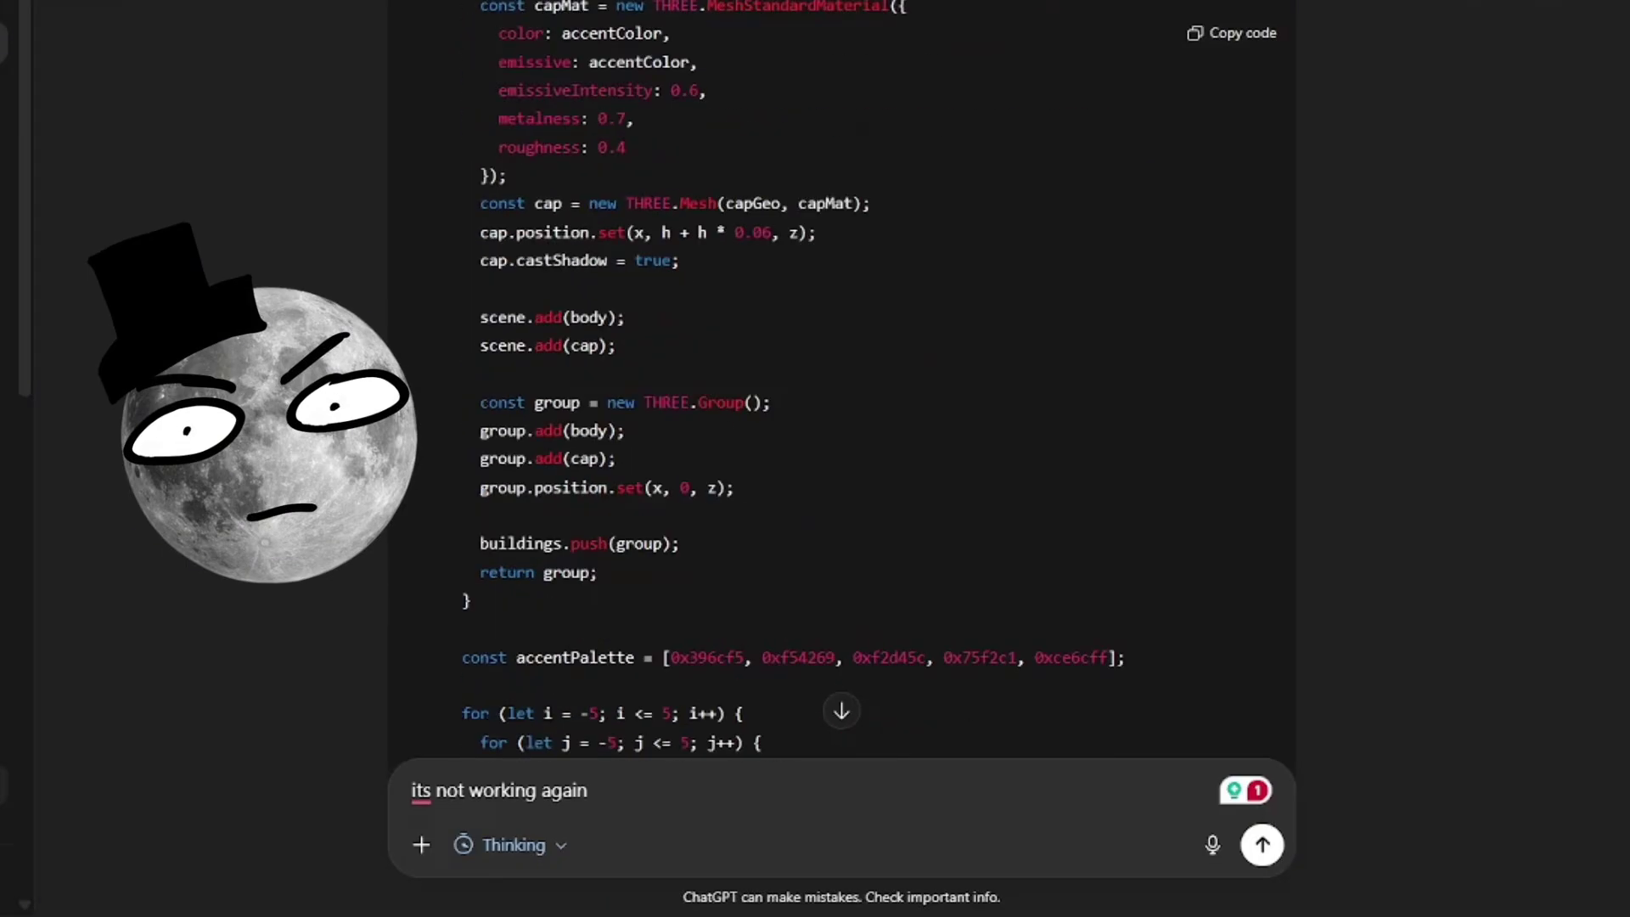
scroll(841, 382, "down", 20)
scroll(841, 383, "up", 20)
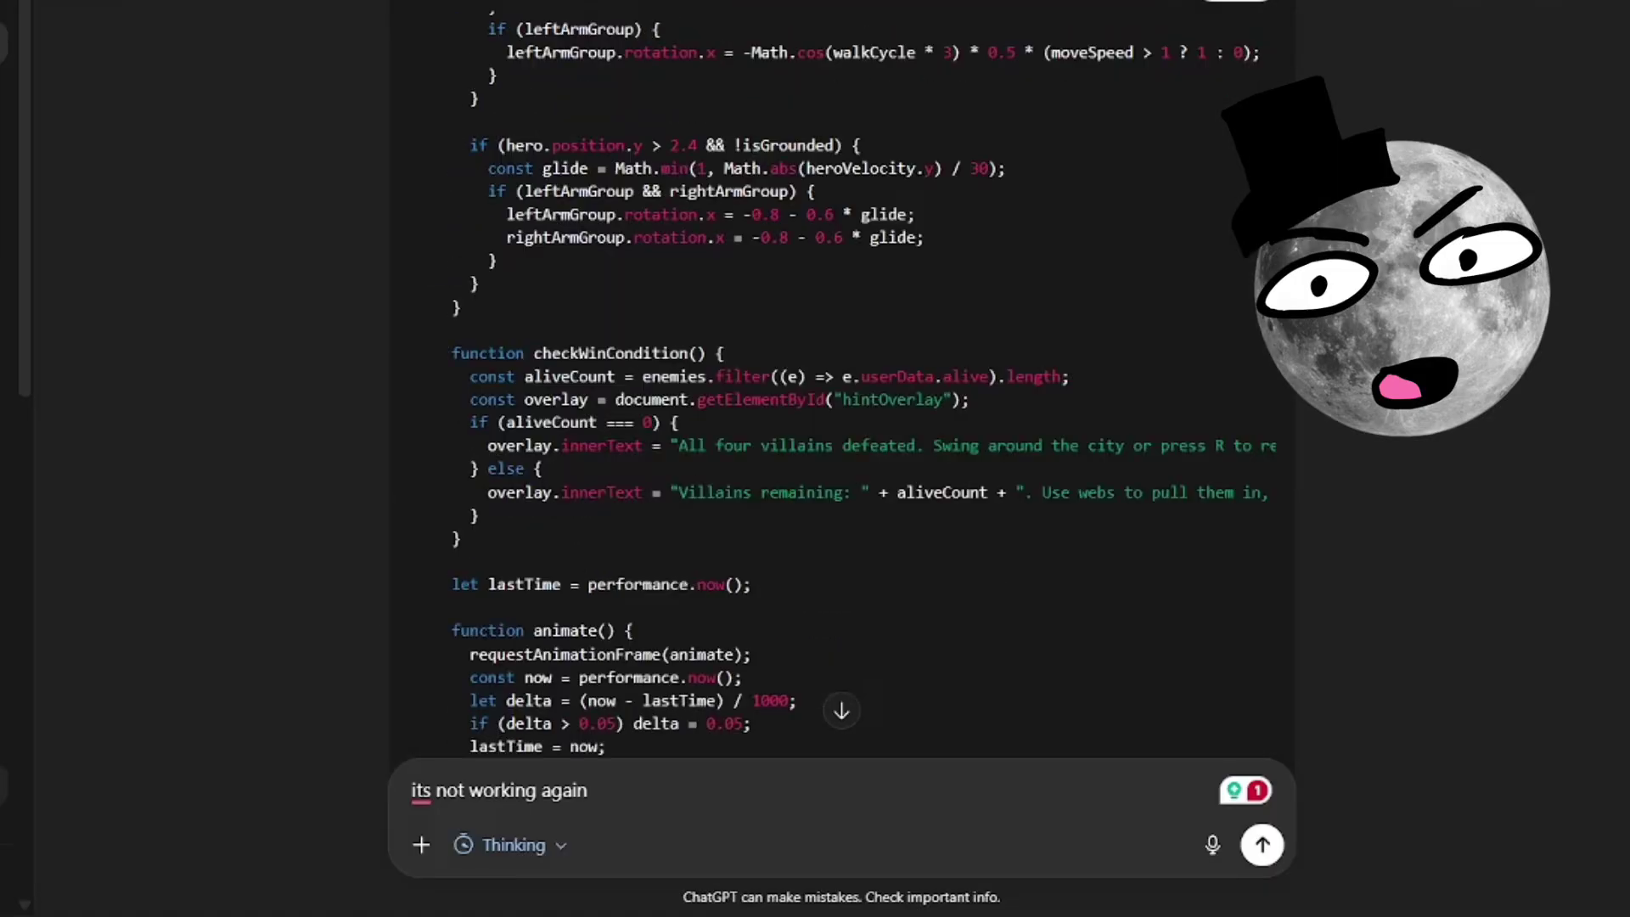
scroll(841, 382, "up", 20)
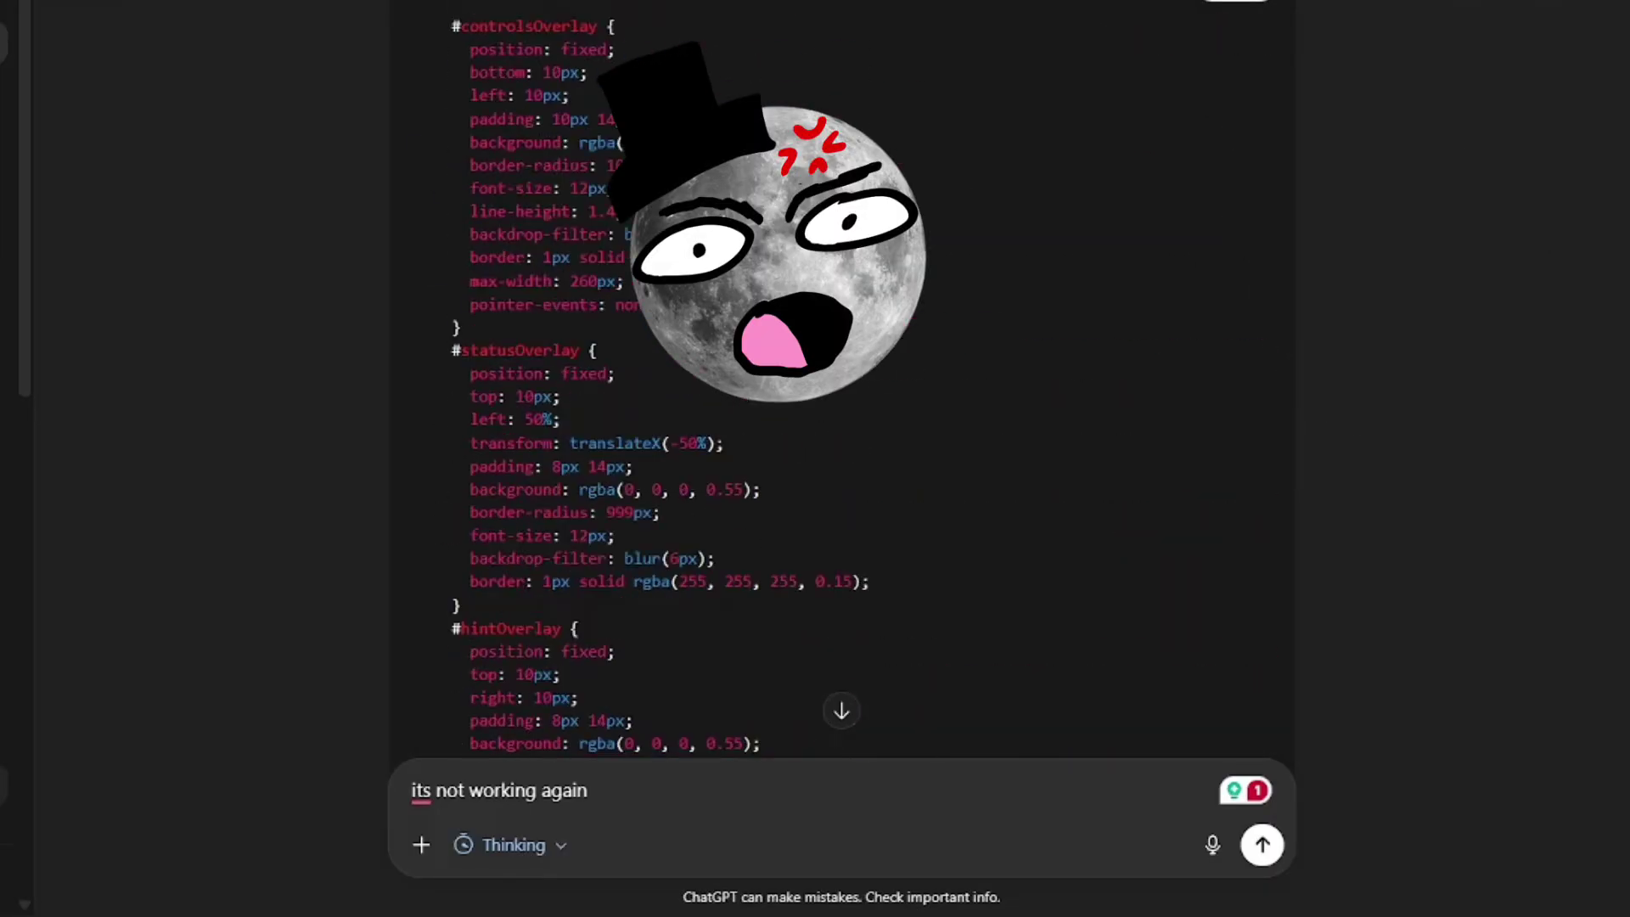
scroll(841, 382, "down", 15)
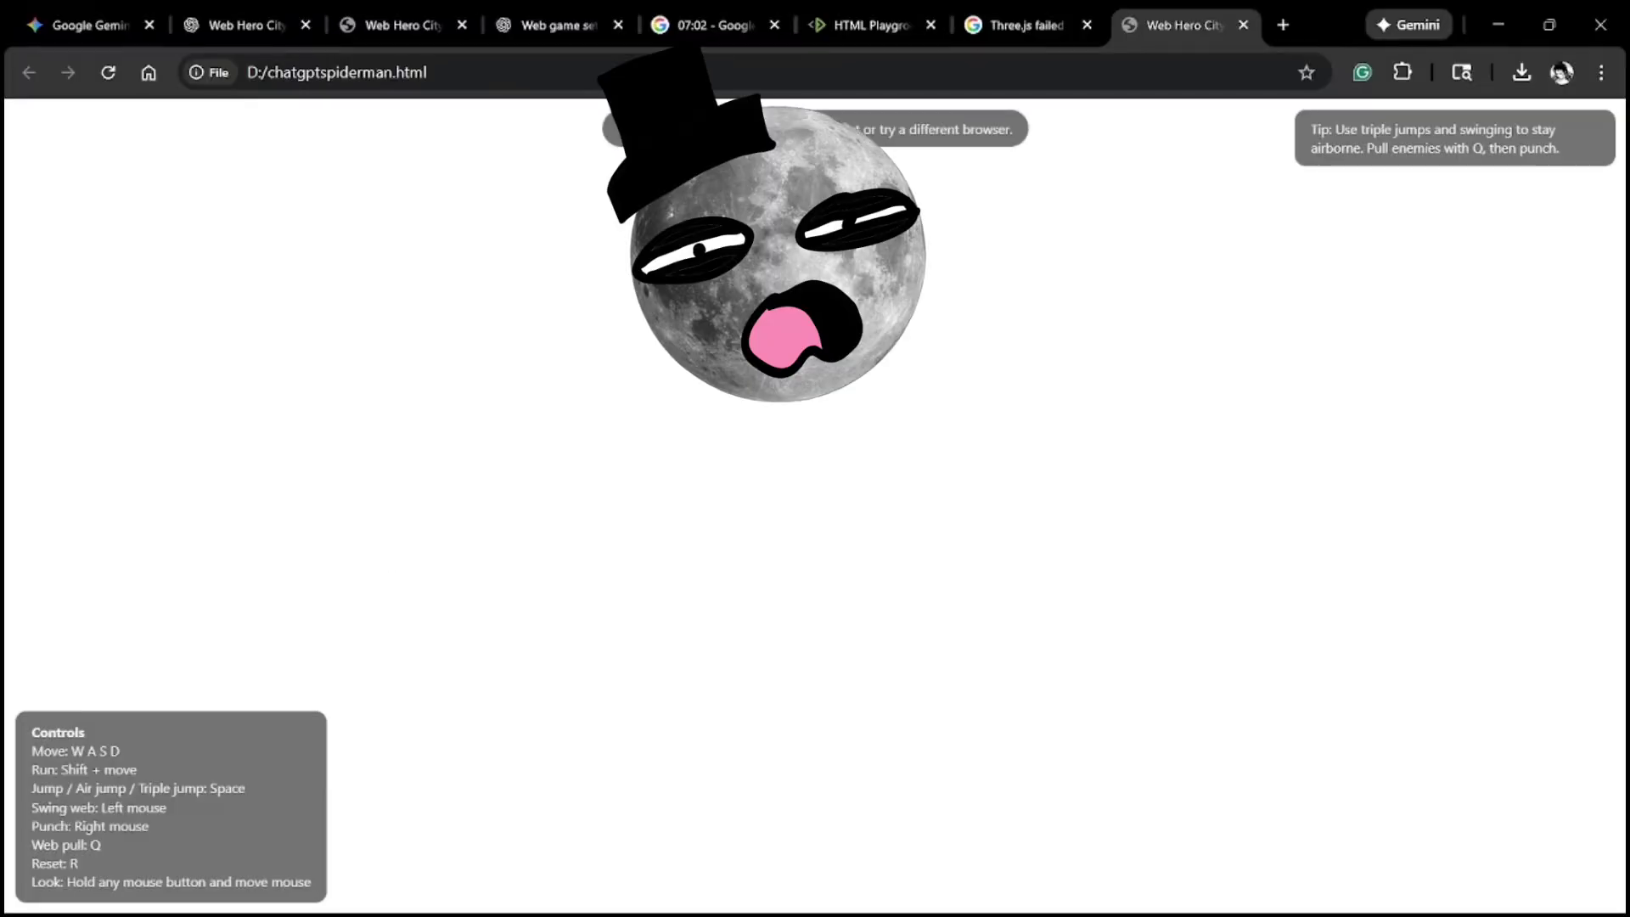
Step: Check the status message atop chatgptspiderman.html and move its browser tab beside the other Web Hero City tabs
left_click_drag(603, 143, 634, 137)
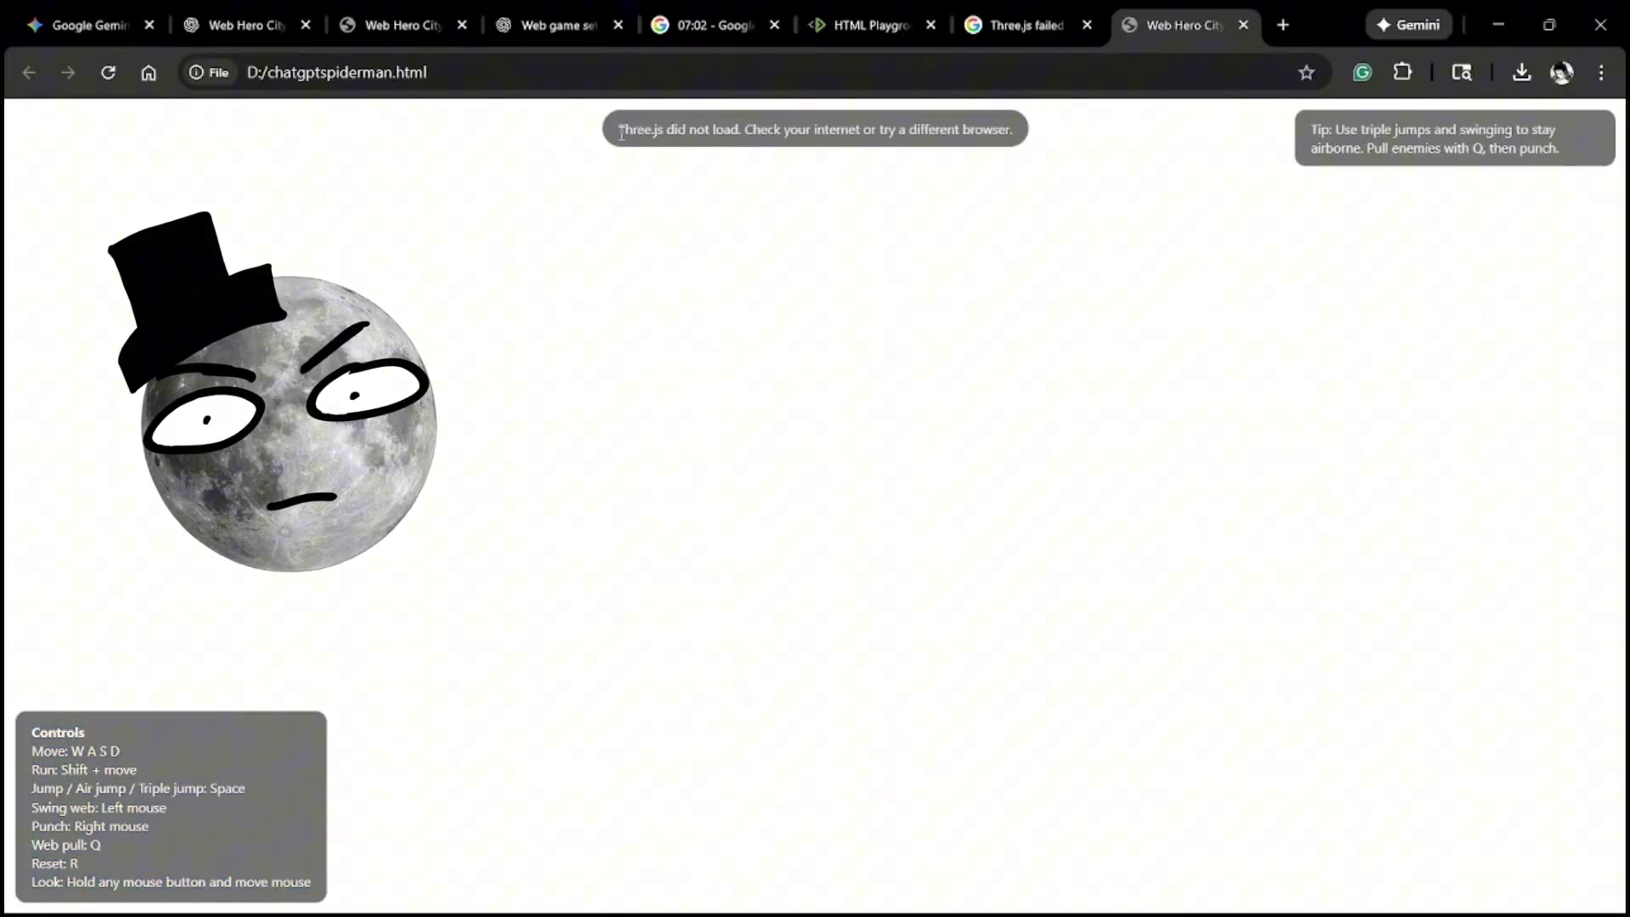
left_click_drag(759, 150, 933, 170)
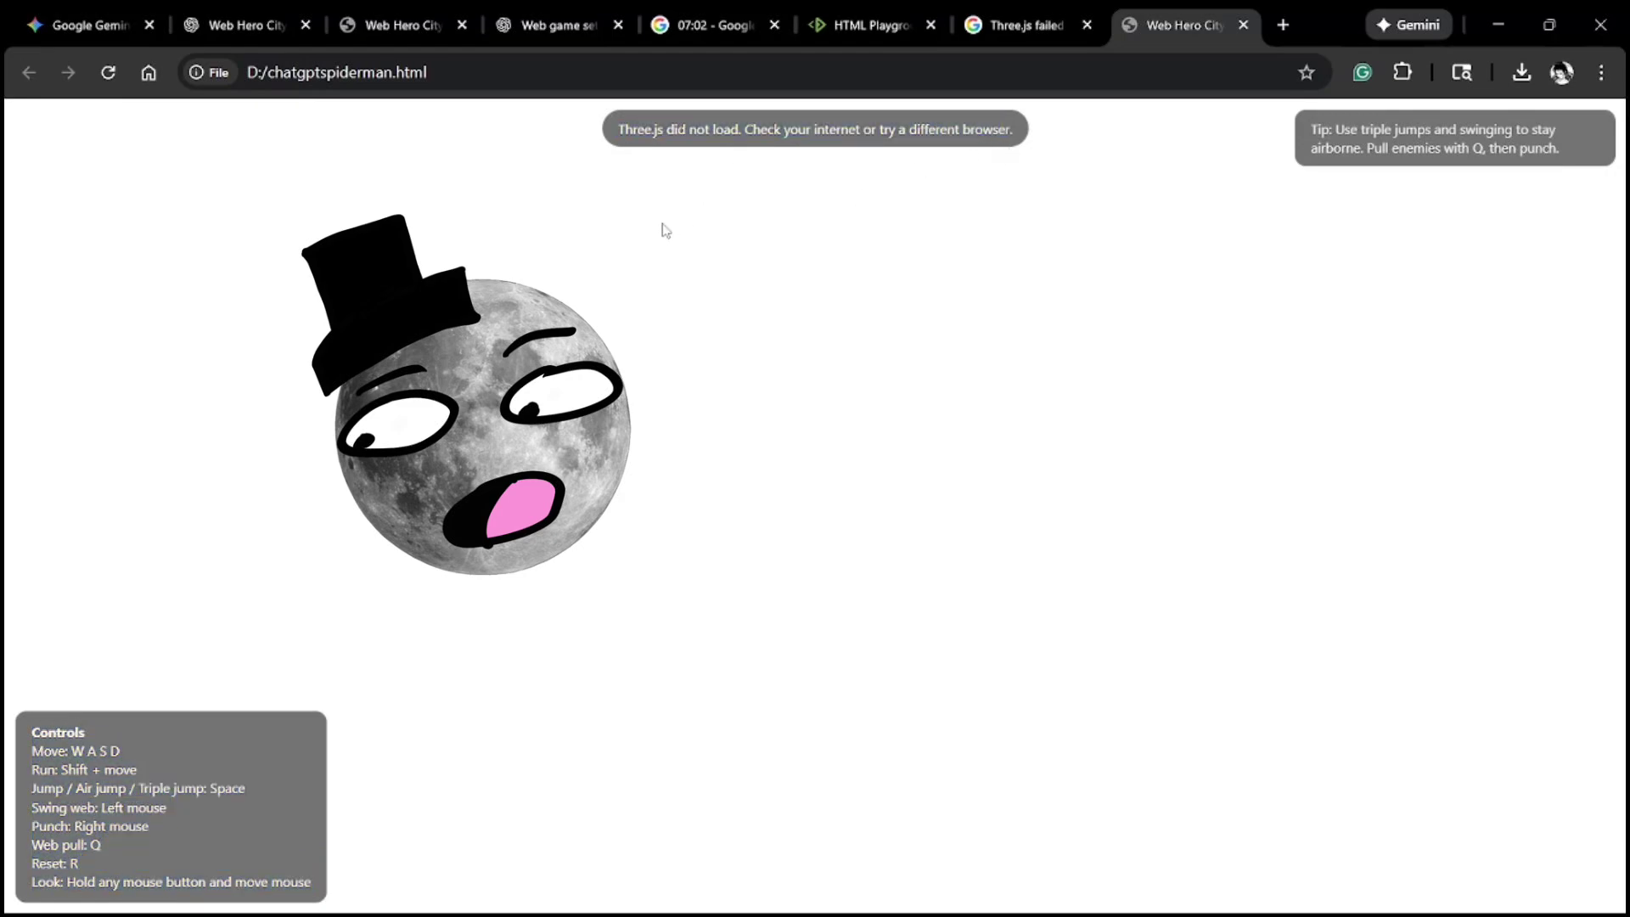
left_click(672, 36)
left_click(1189, 25)
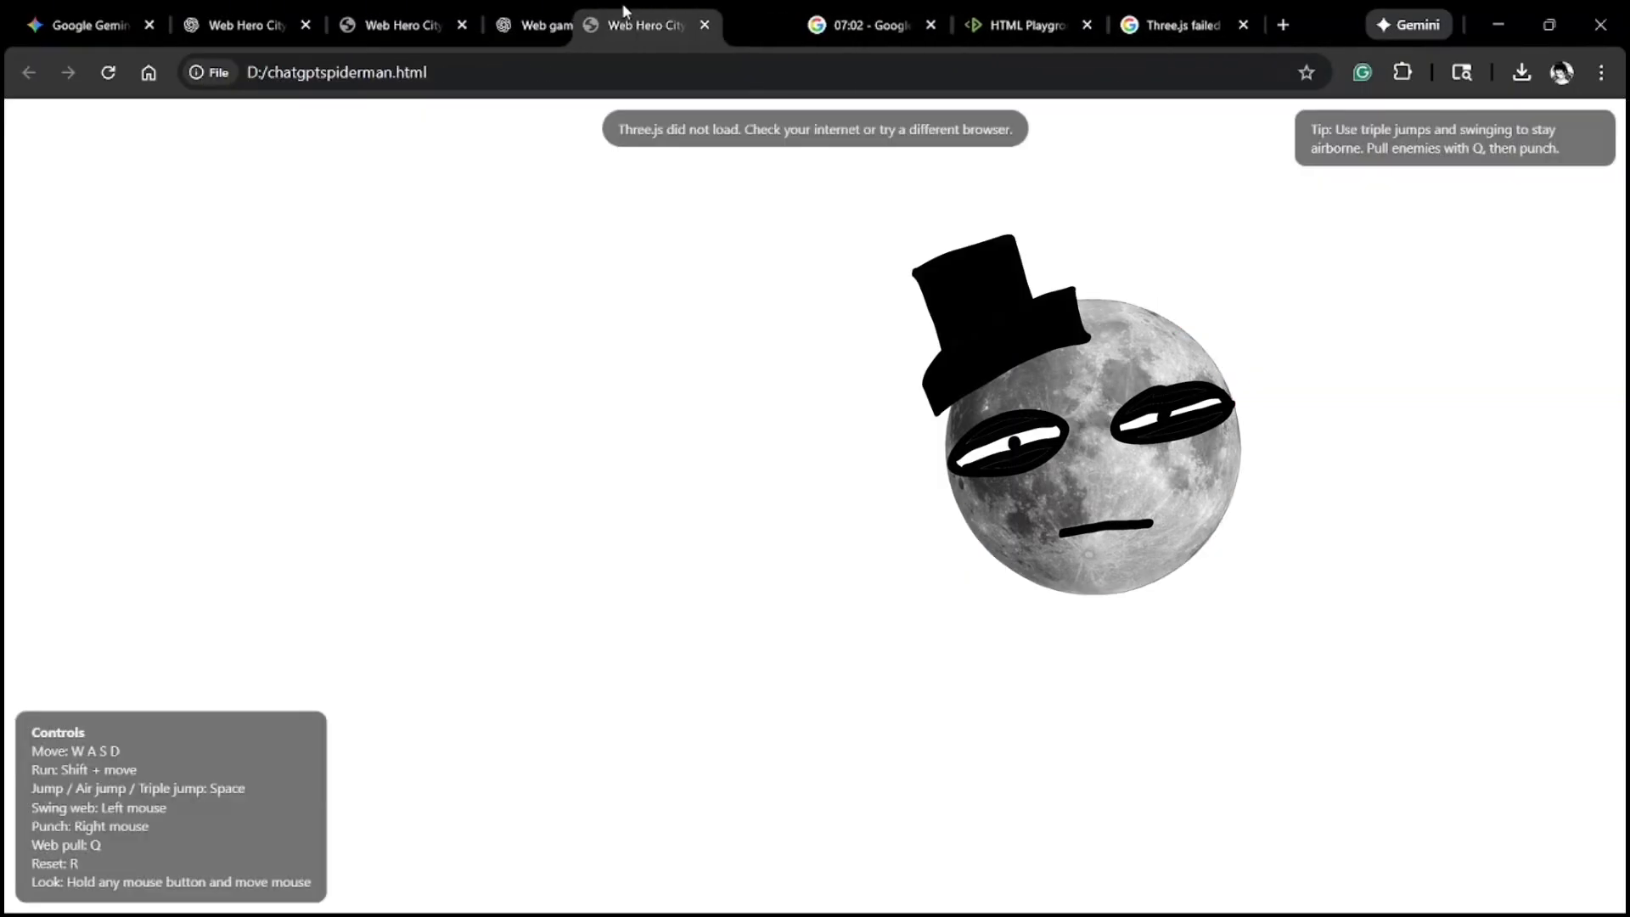
left_click_drag(456, 18, 498, 47)
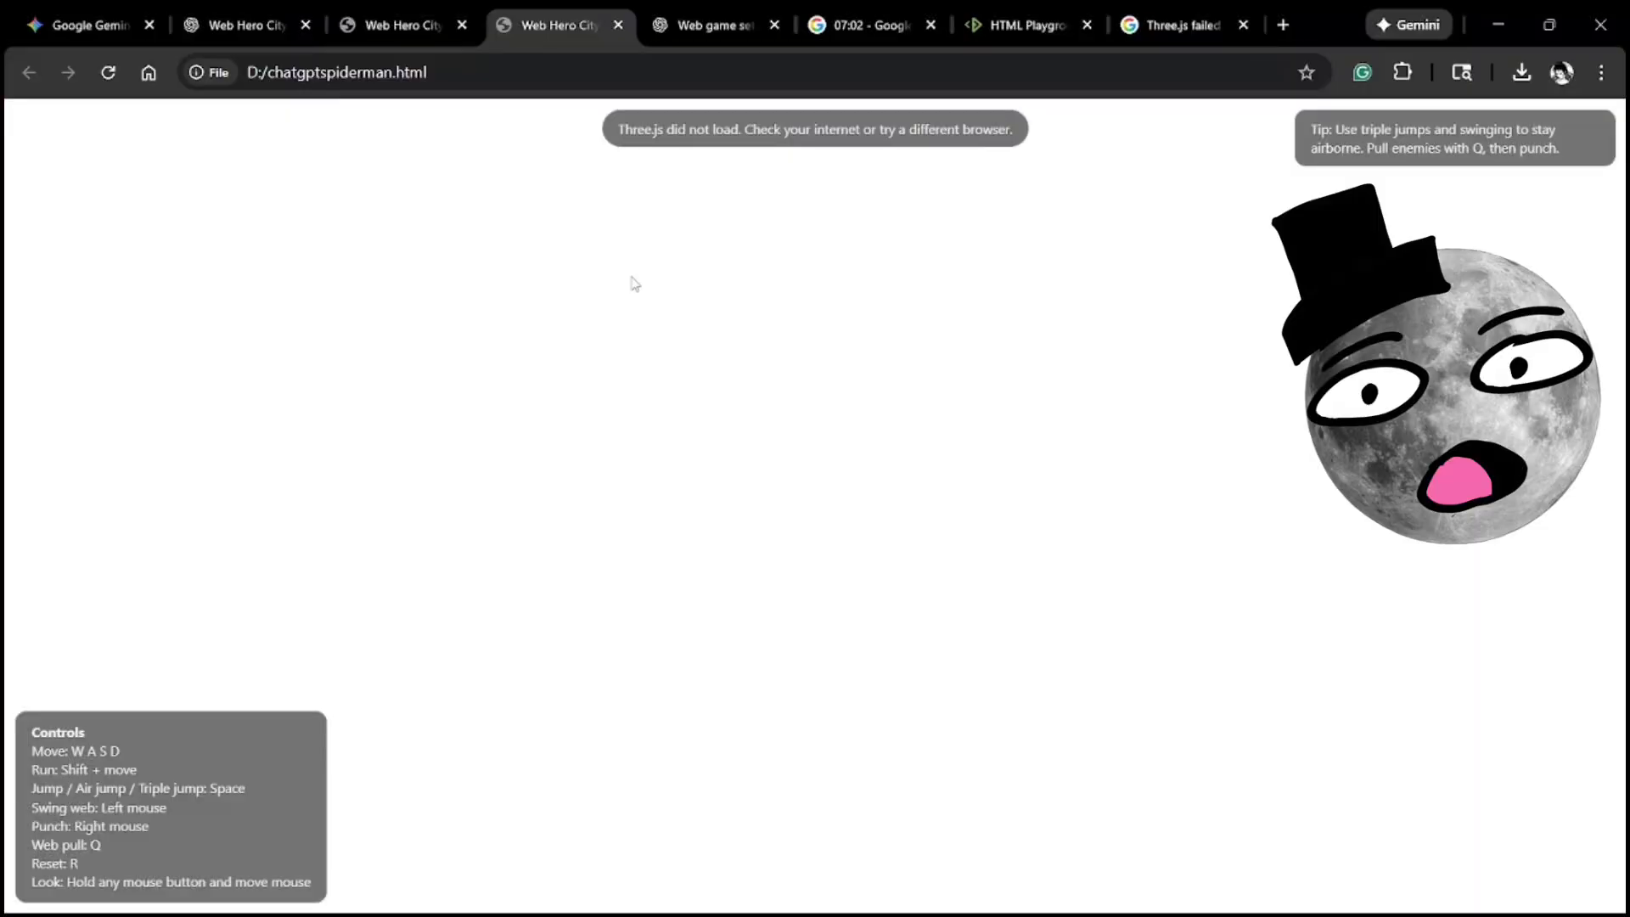
Step: Review the ChatGPT conversation from the Three.js loading complaint through the rewritten Web Hero City Game code
left_click(211, 27)
scroll(720, 280, "down", 20)
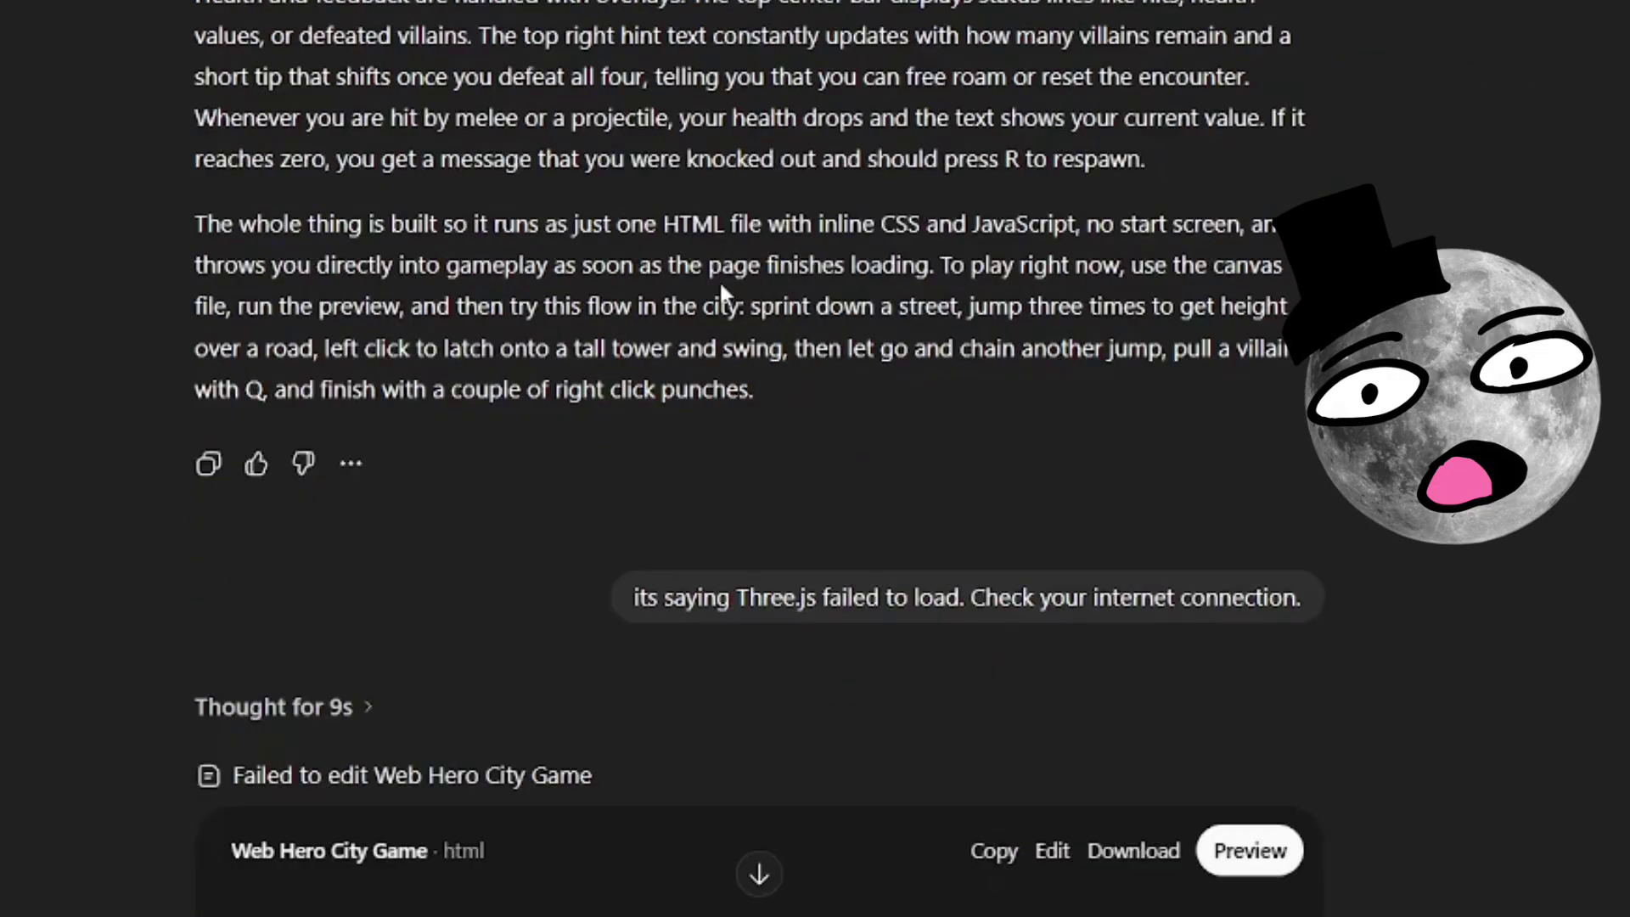
scroll(956, 332, "down", 20)
scroll(760, 458, "down", 20)
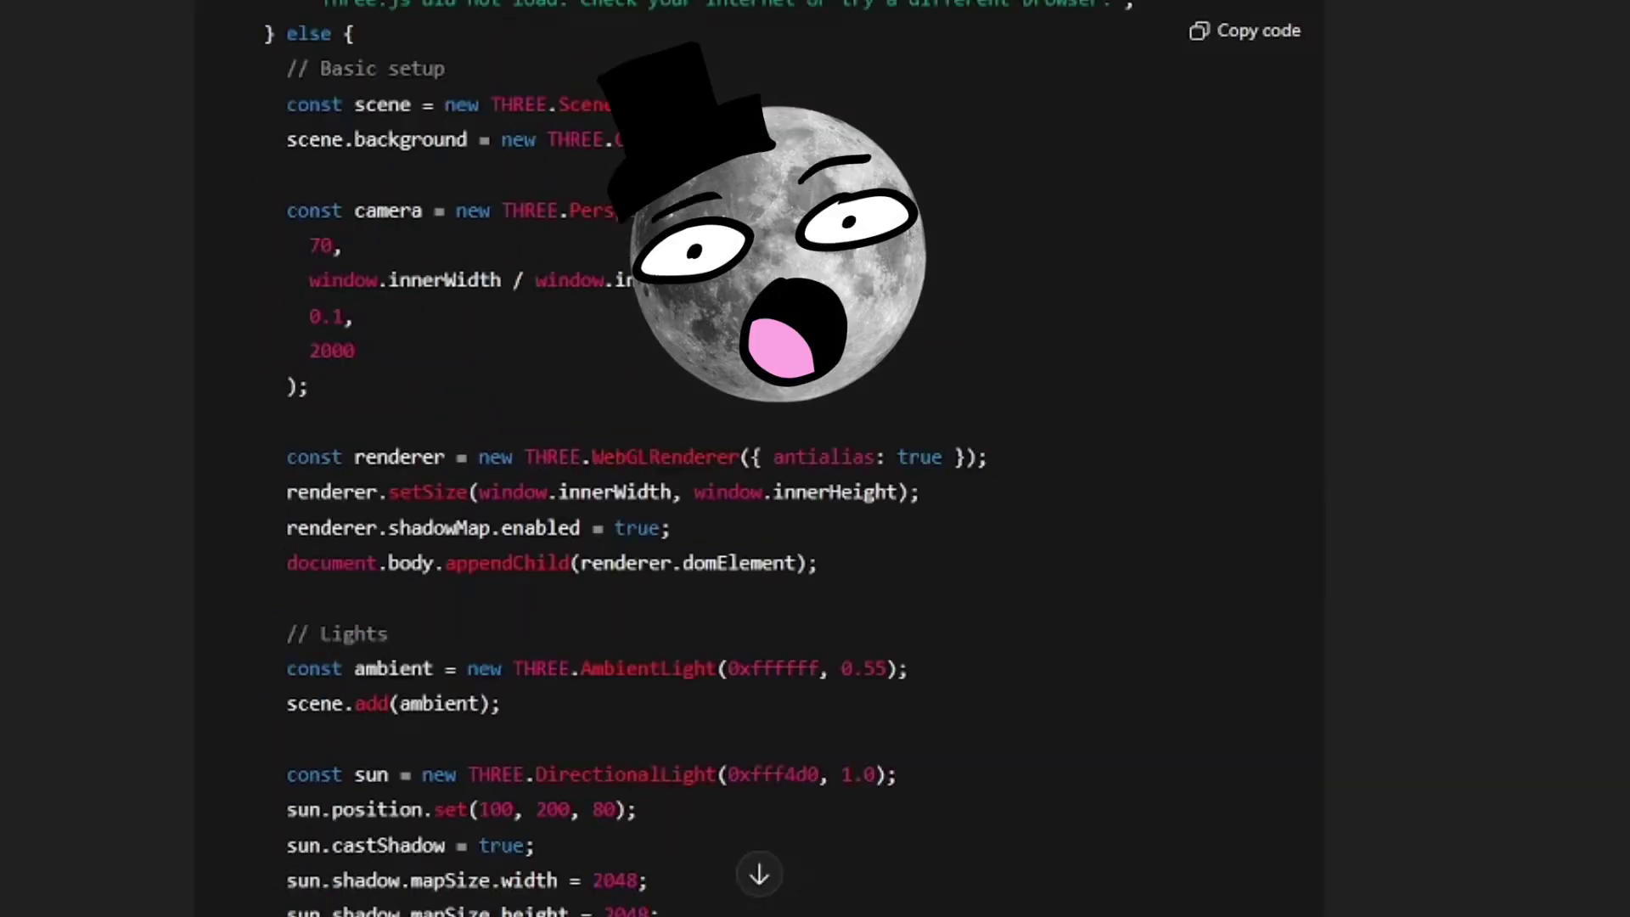
scroll(760, 458, "down", 20)
scroll(760, 459, "down", 20)
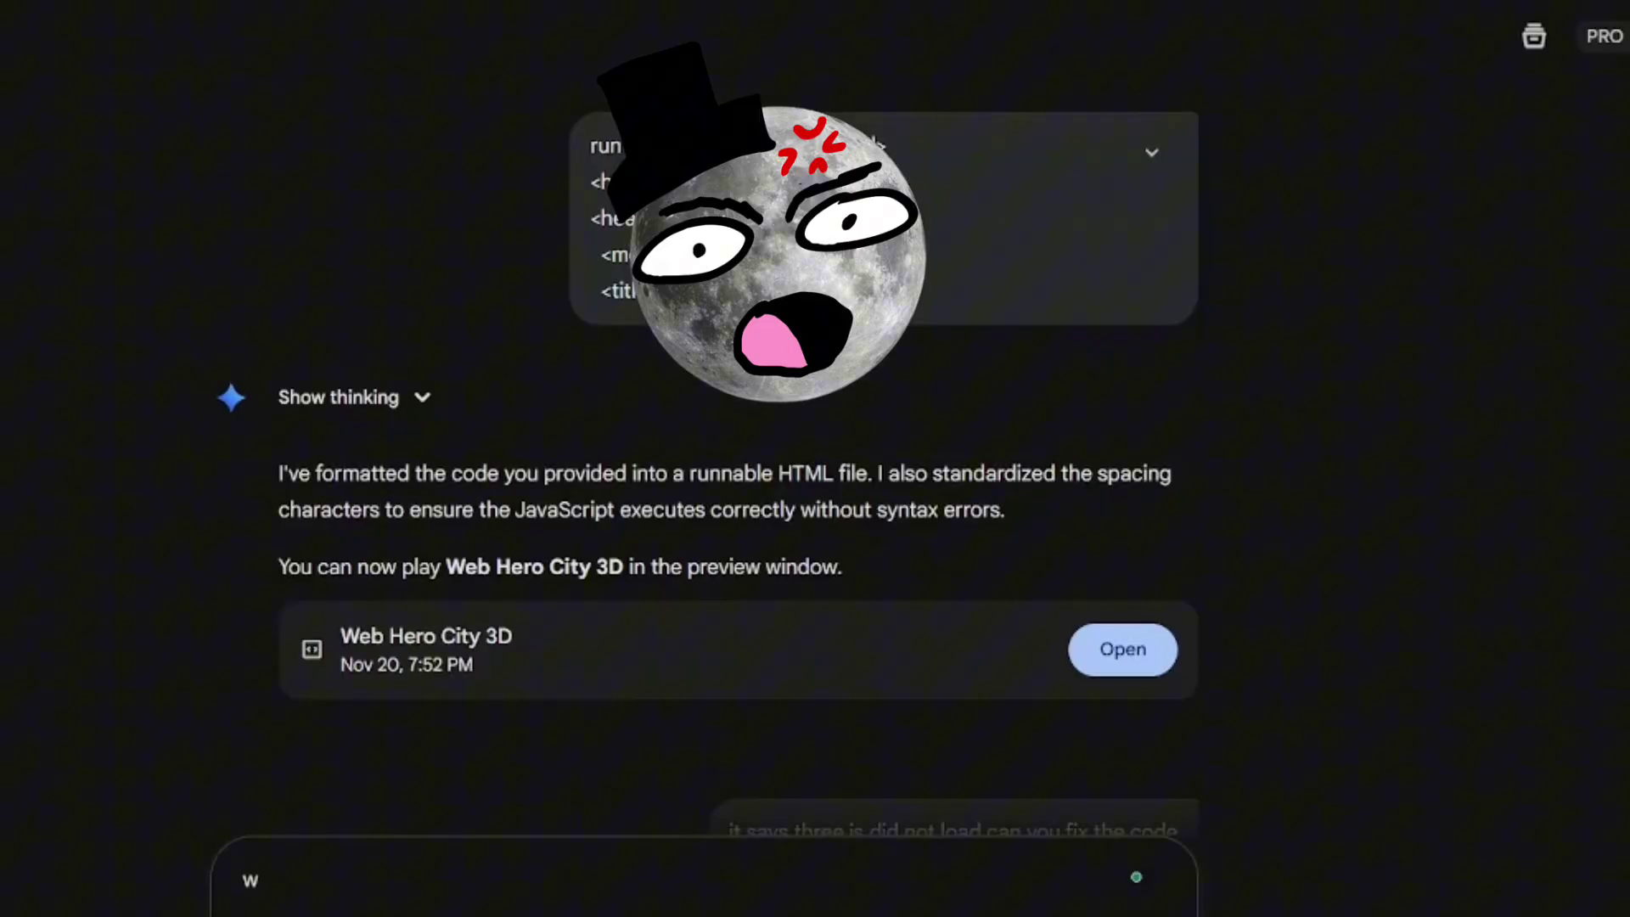
Step: In Gemini, expand the submitted Web Hero City 3D code prompt and review the conversation through to the three.js fix request
scroll(852, 408, "down", 5)
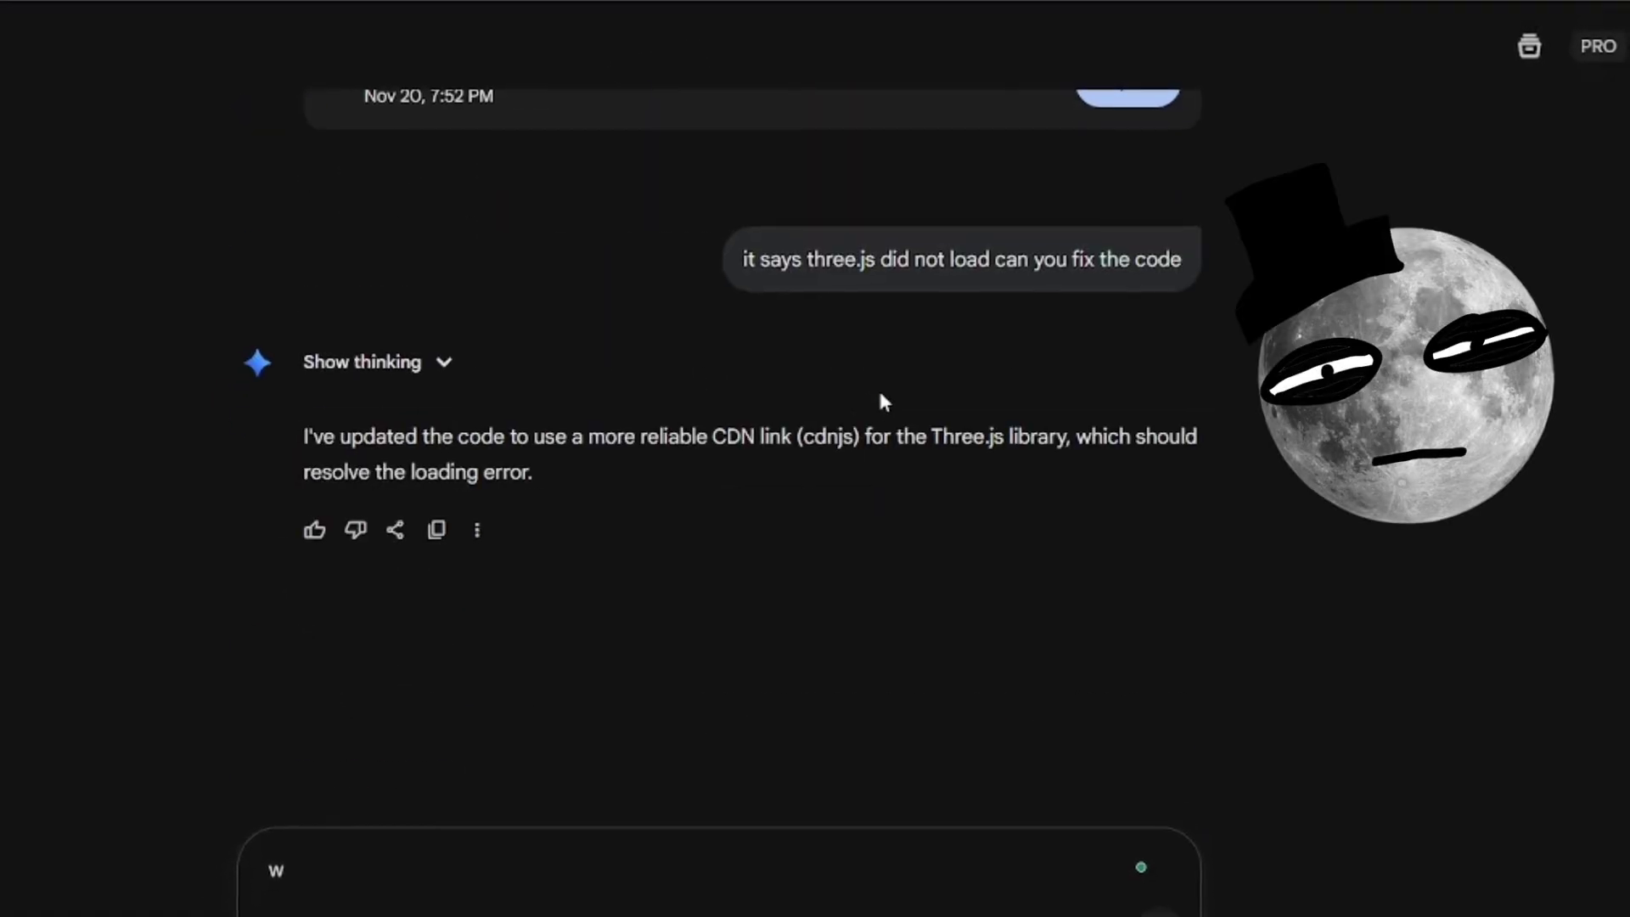
scroll(888, 399, "up", 7)
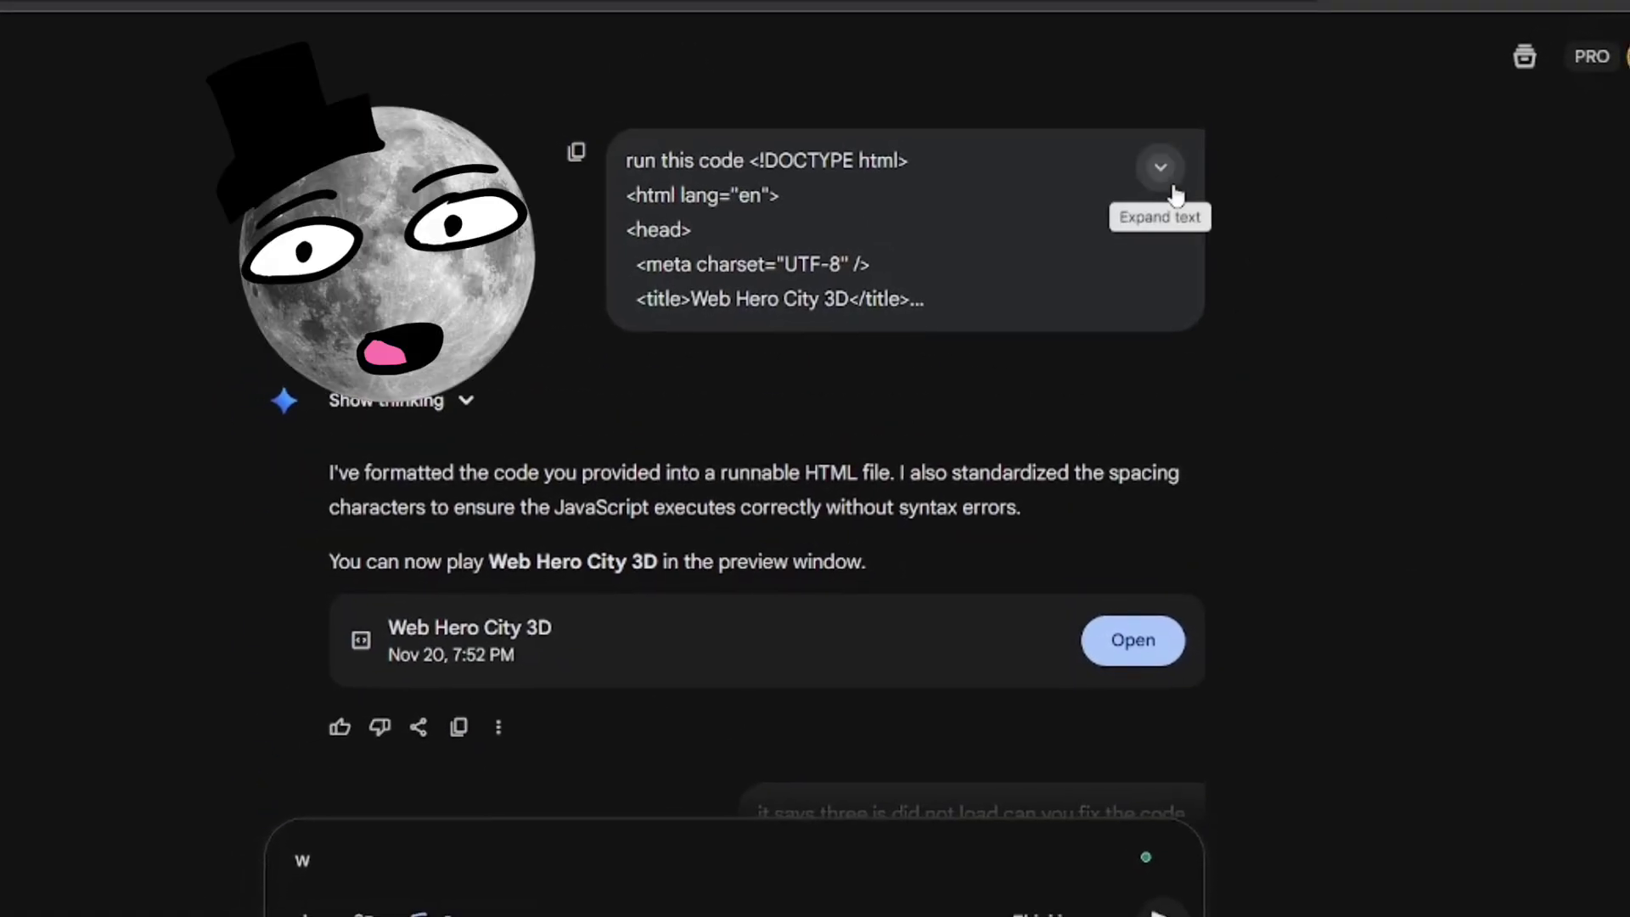
left_click(1160, 165)
scroll(948, 329, "down", 15)
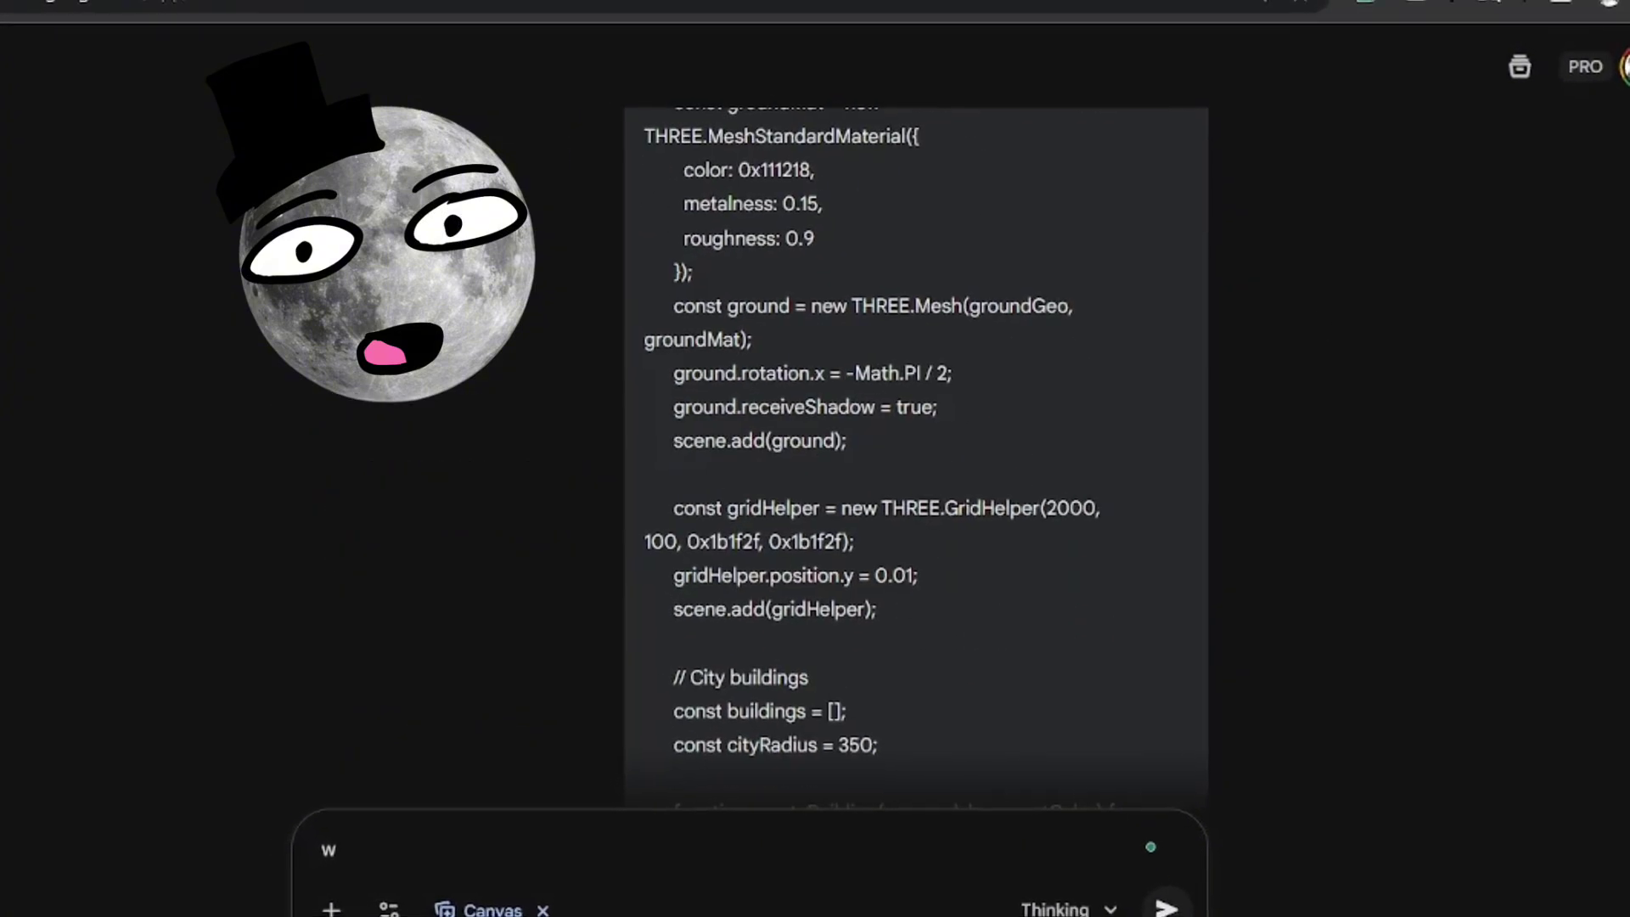
scroll(917, 450, "down", 15)
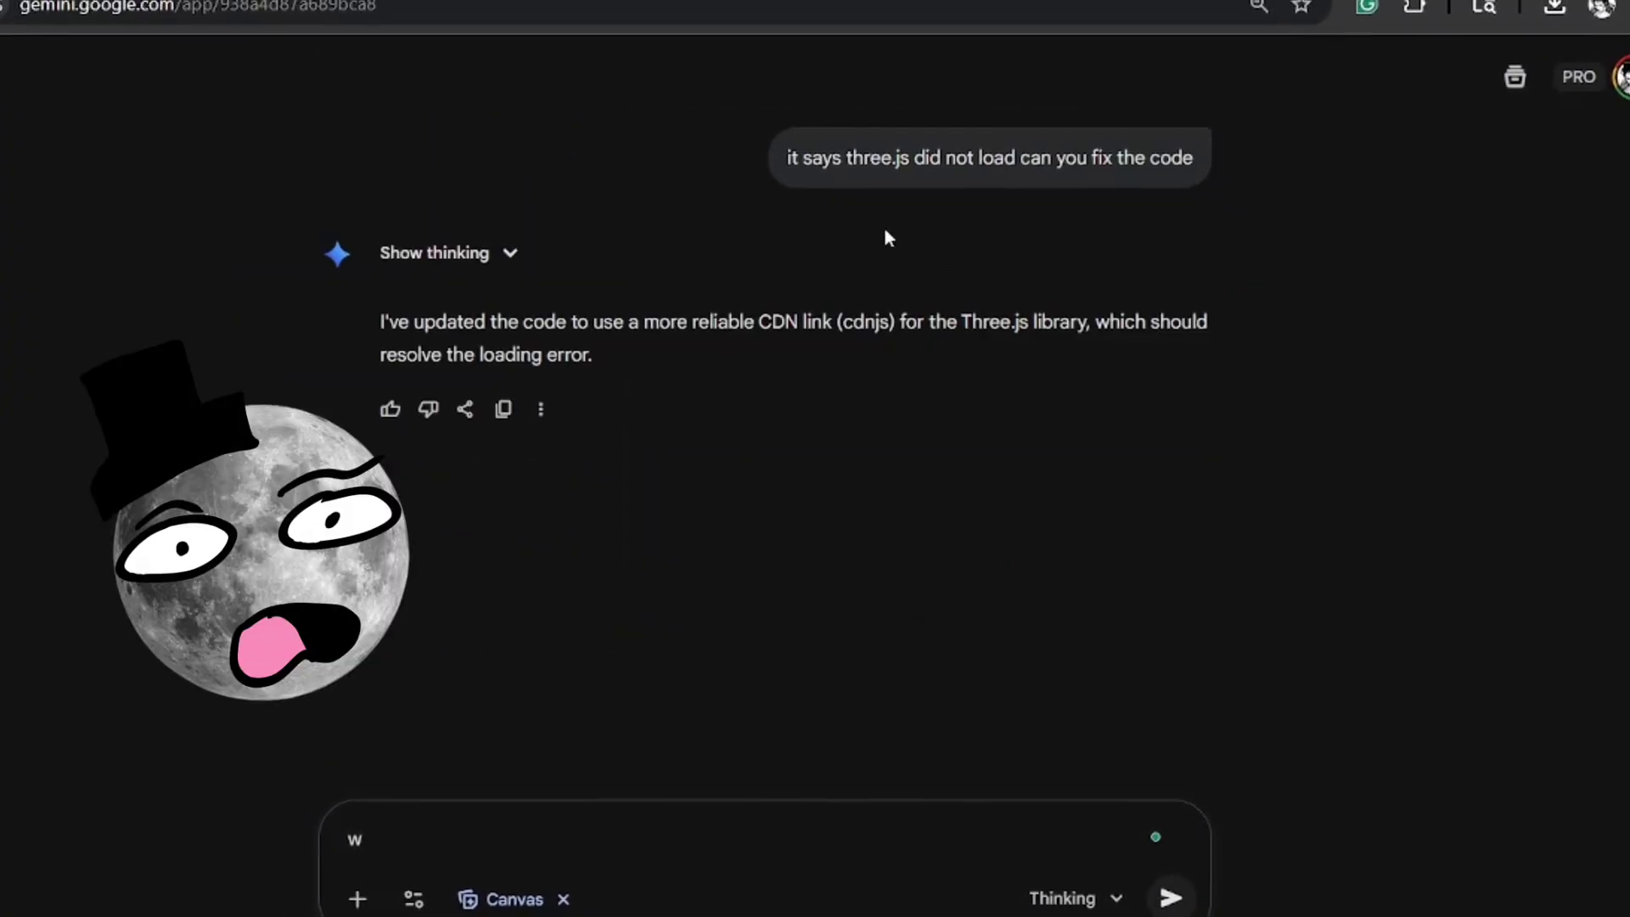
left_click_drag(1009, 174, 1154, 218)
Step: Examine the expanded game code in the Gemini prompt, from the building functions to the closing html tag
scroll(1172, 225, "up", 15)
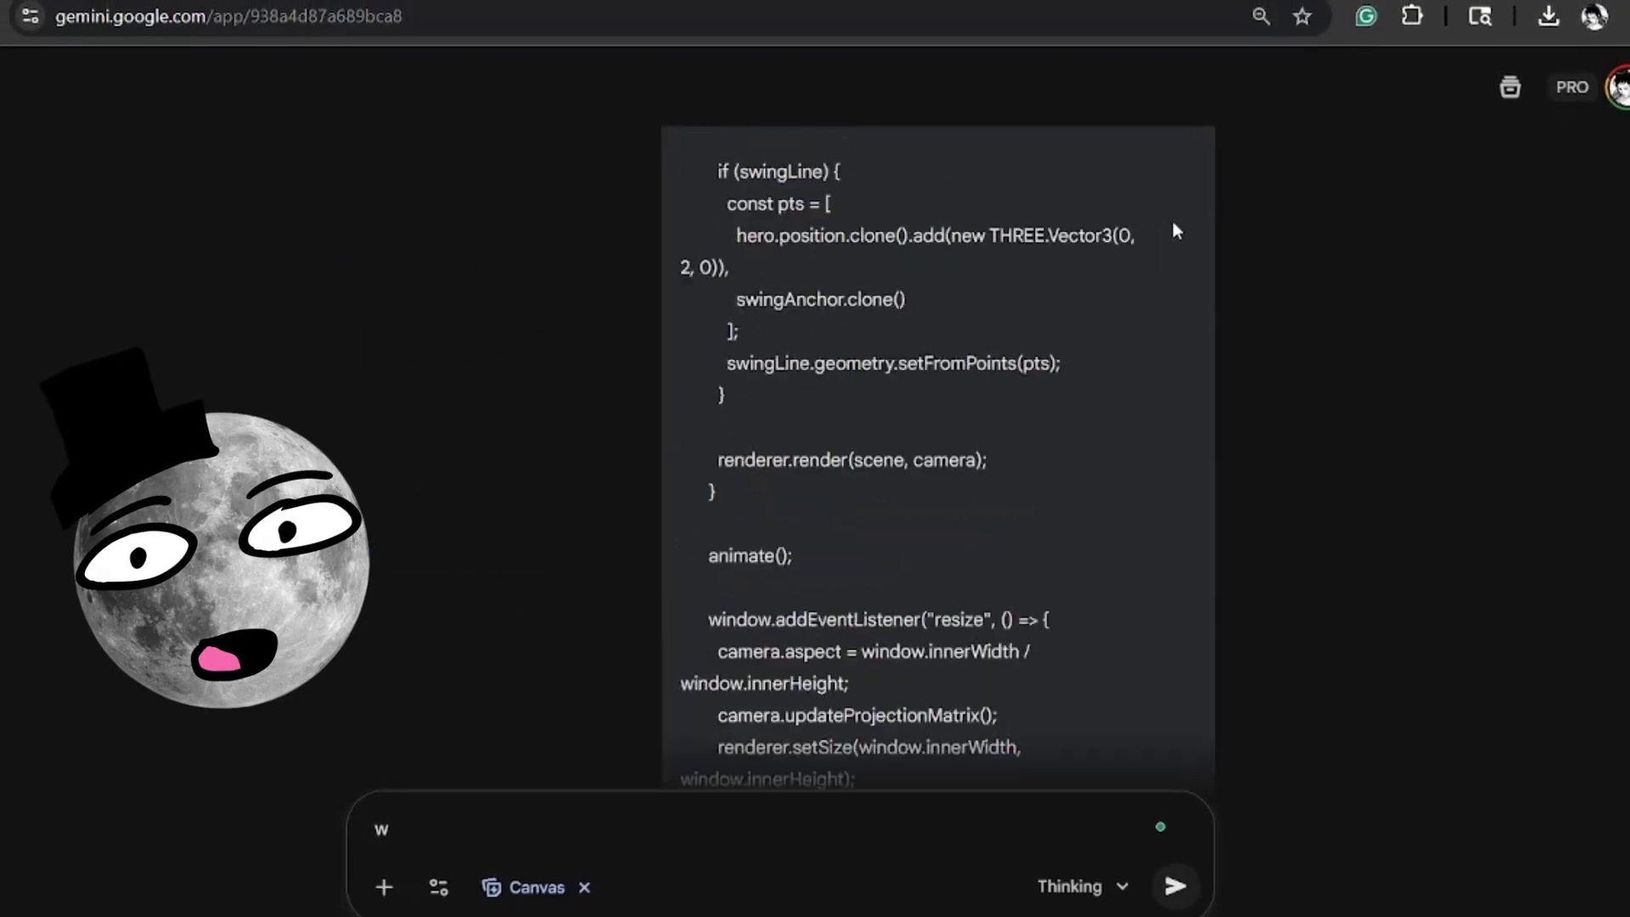
scroll(944, 458, "up", 20)
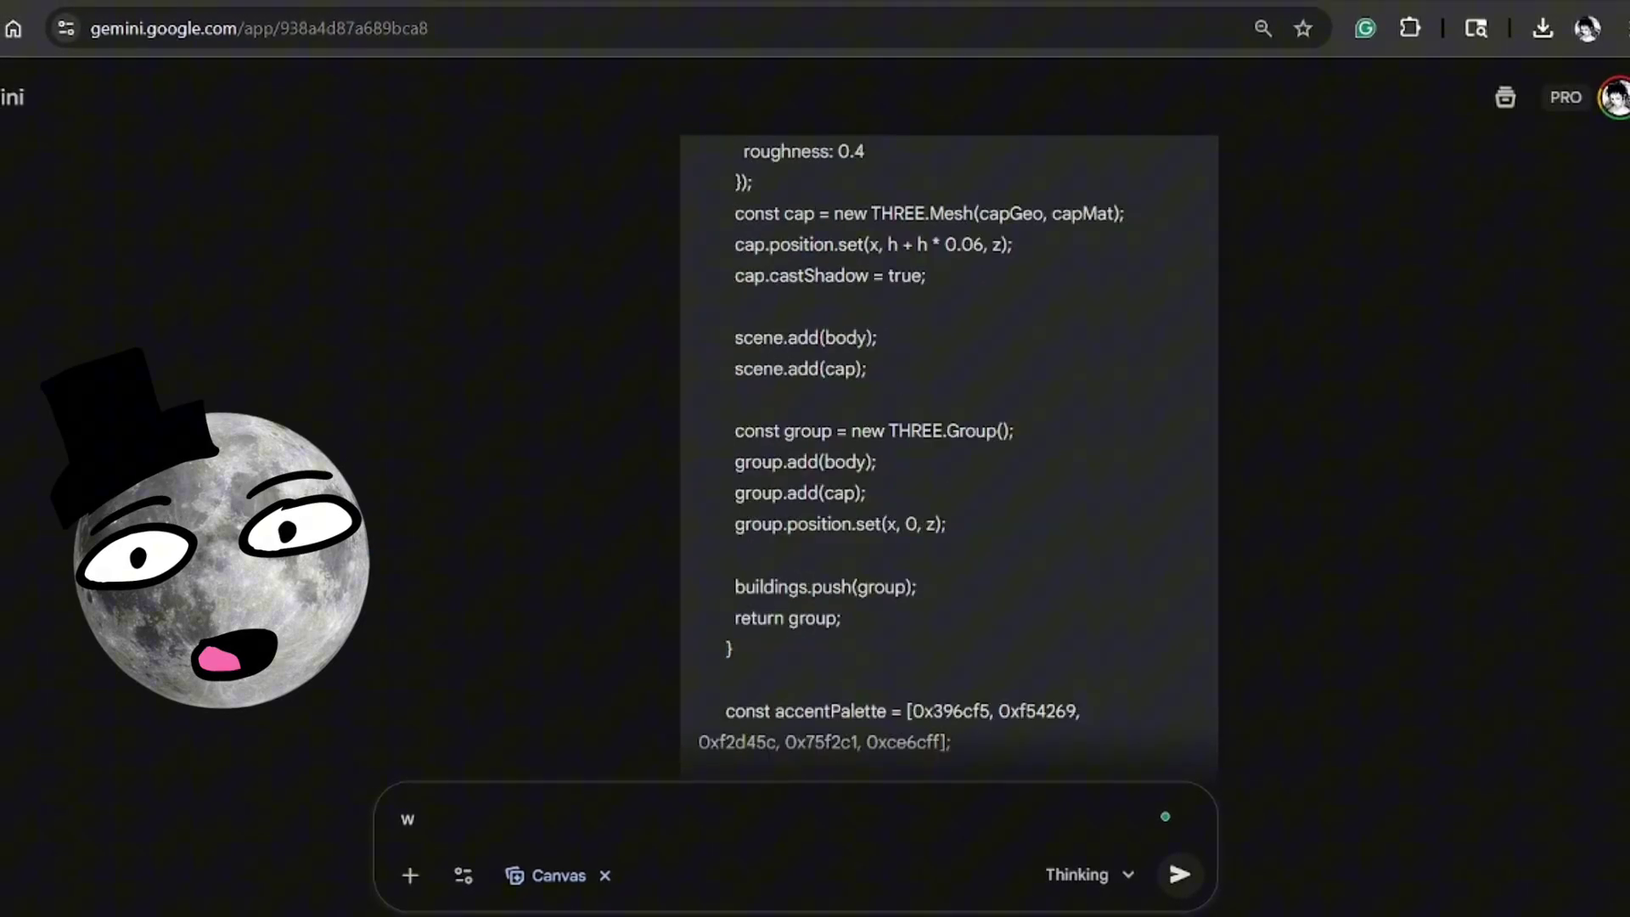
scroll(945, 459, "down", 20)
scroll(955, 451, "down", 20)
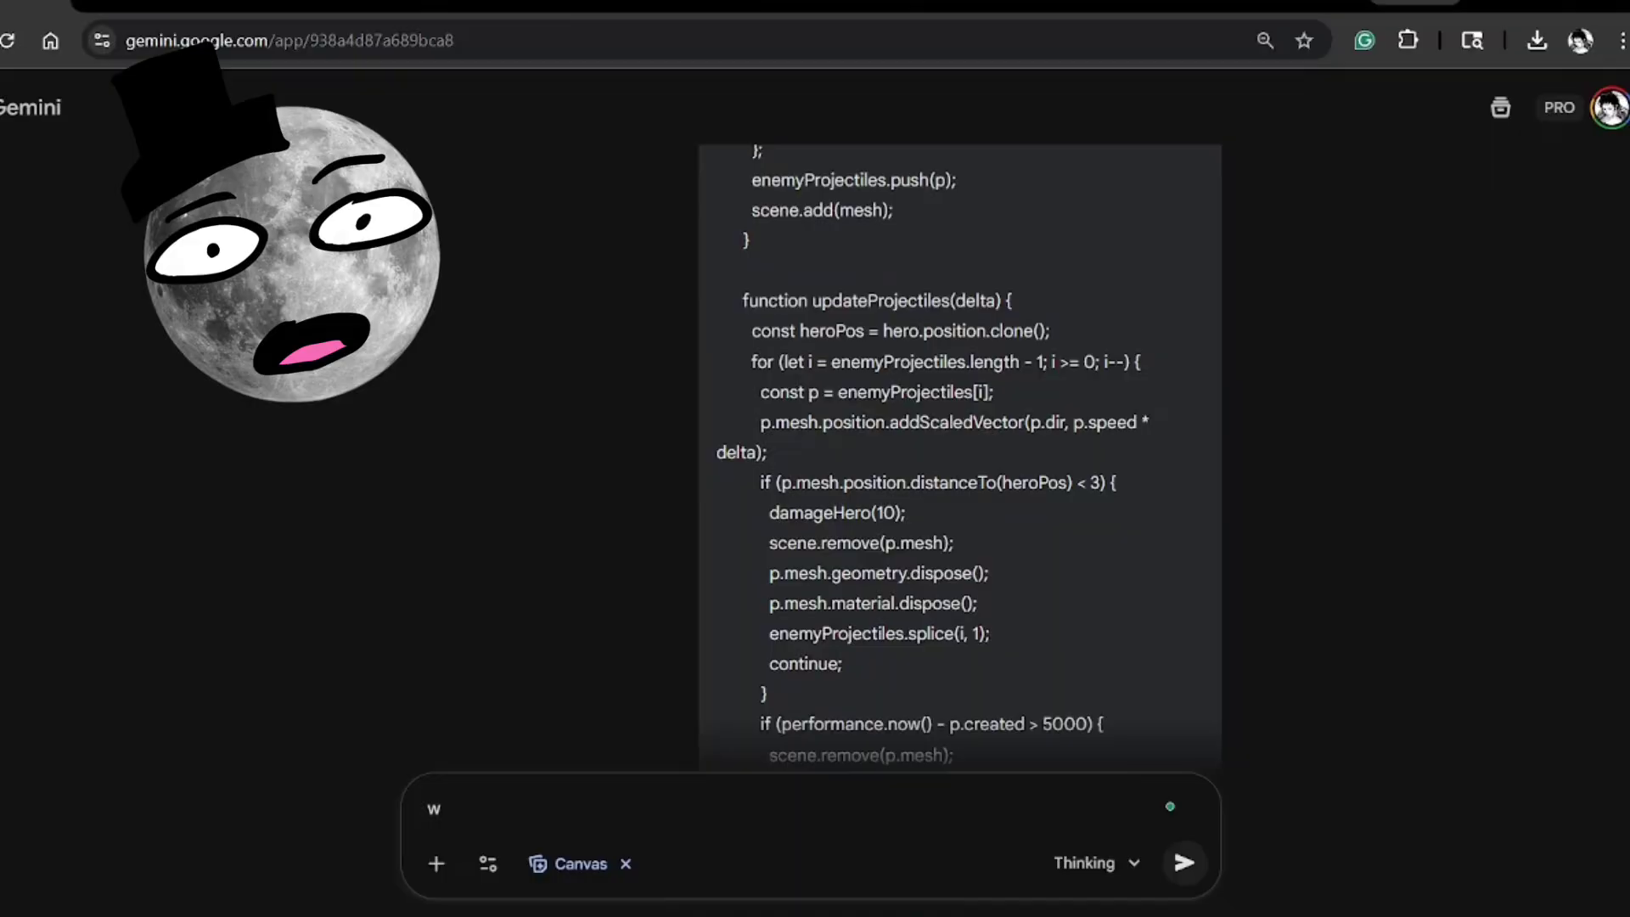
scroll(965, 450, "down", 20)
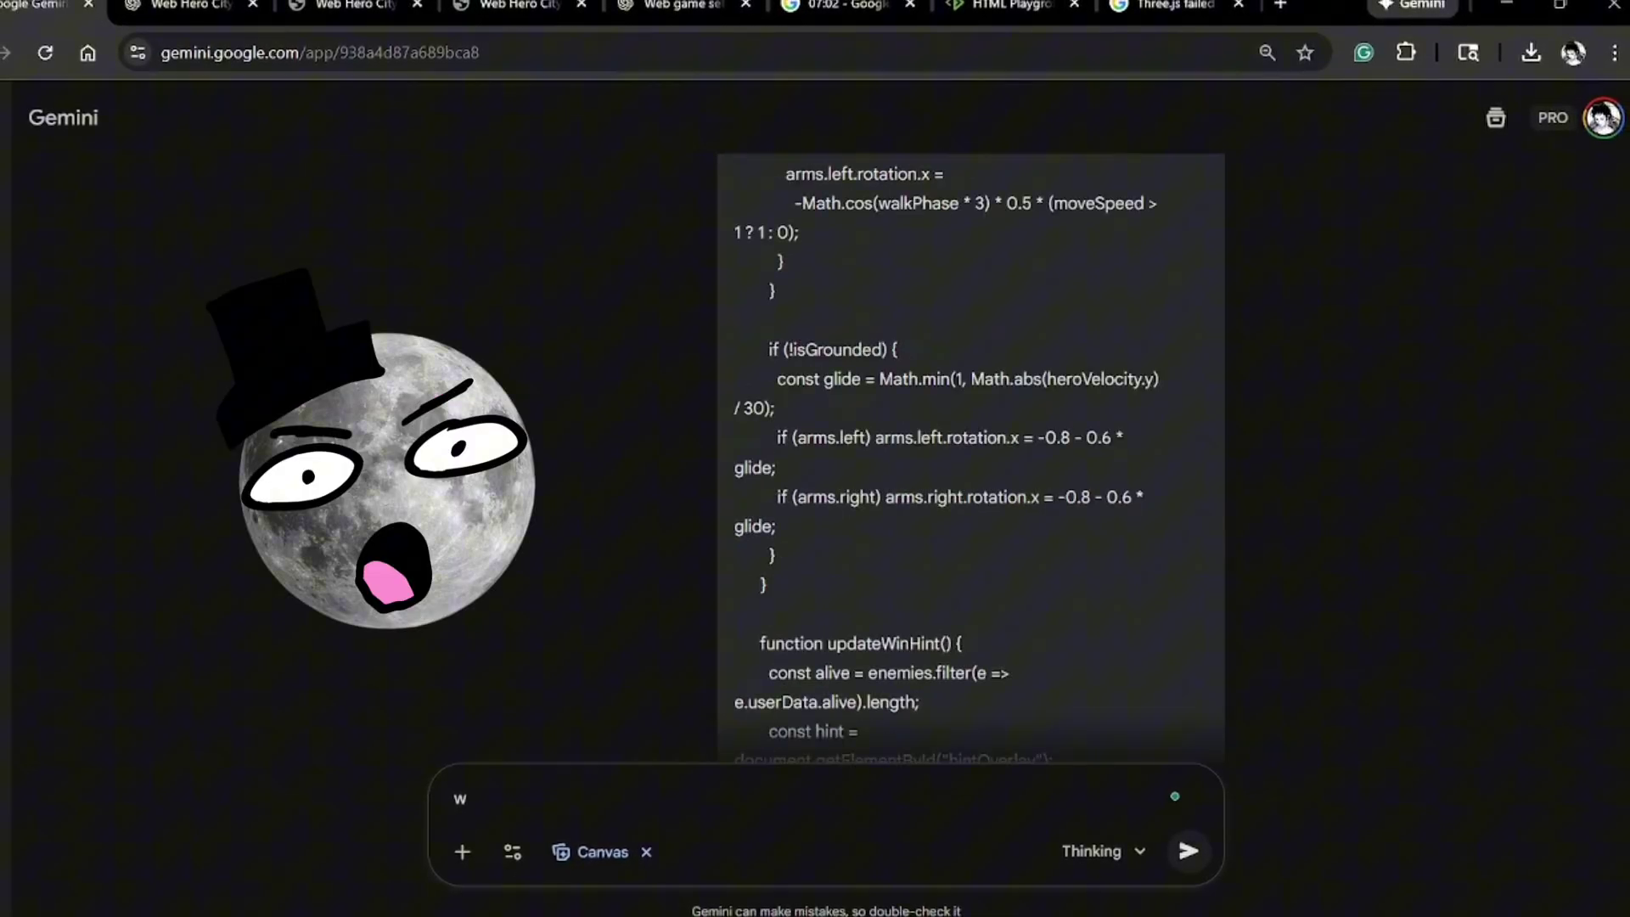
scroll(1205, 470, "up", 10)
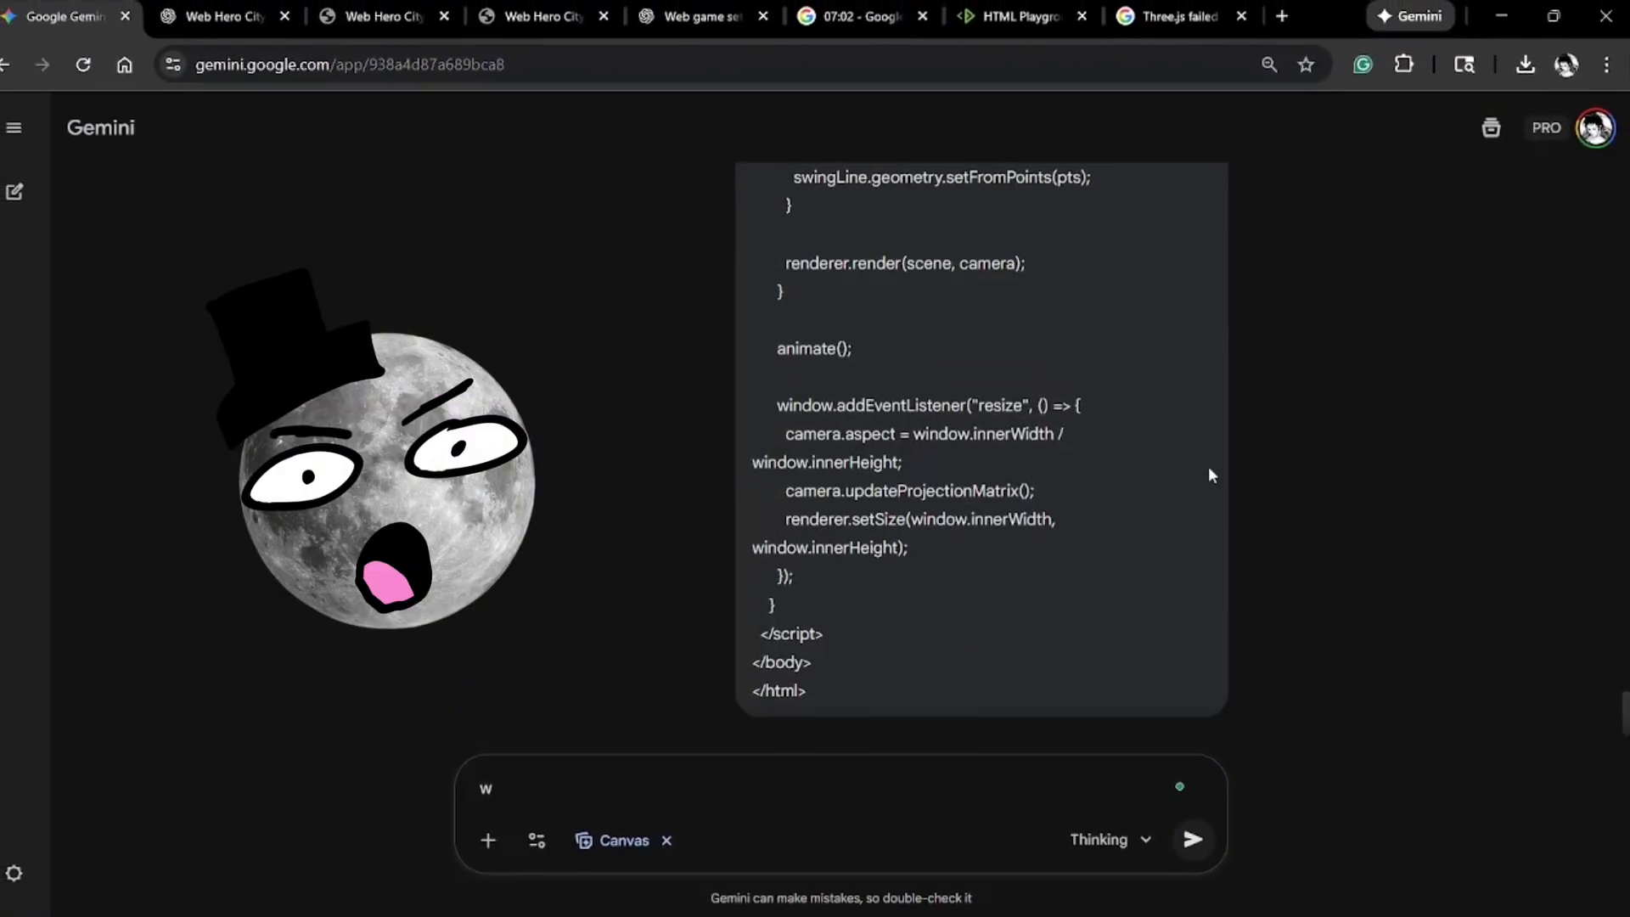
scroll(1143, 399, "down", 5)
Step: Open the Web Hero City 3D preview and test looking around, moving, jumping and punching with the hero
left_click(1193, 534)
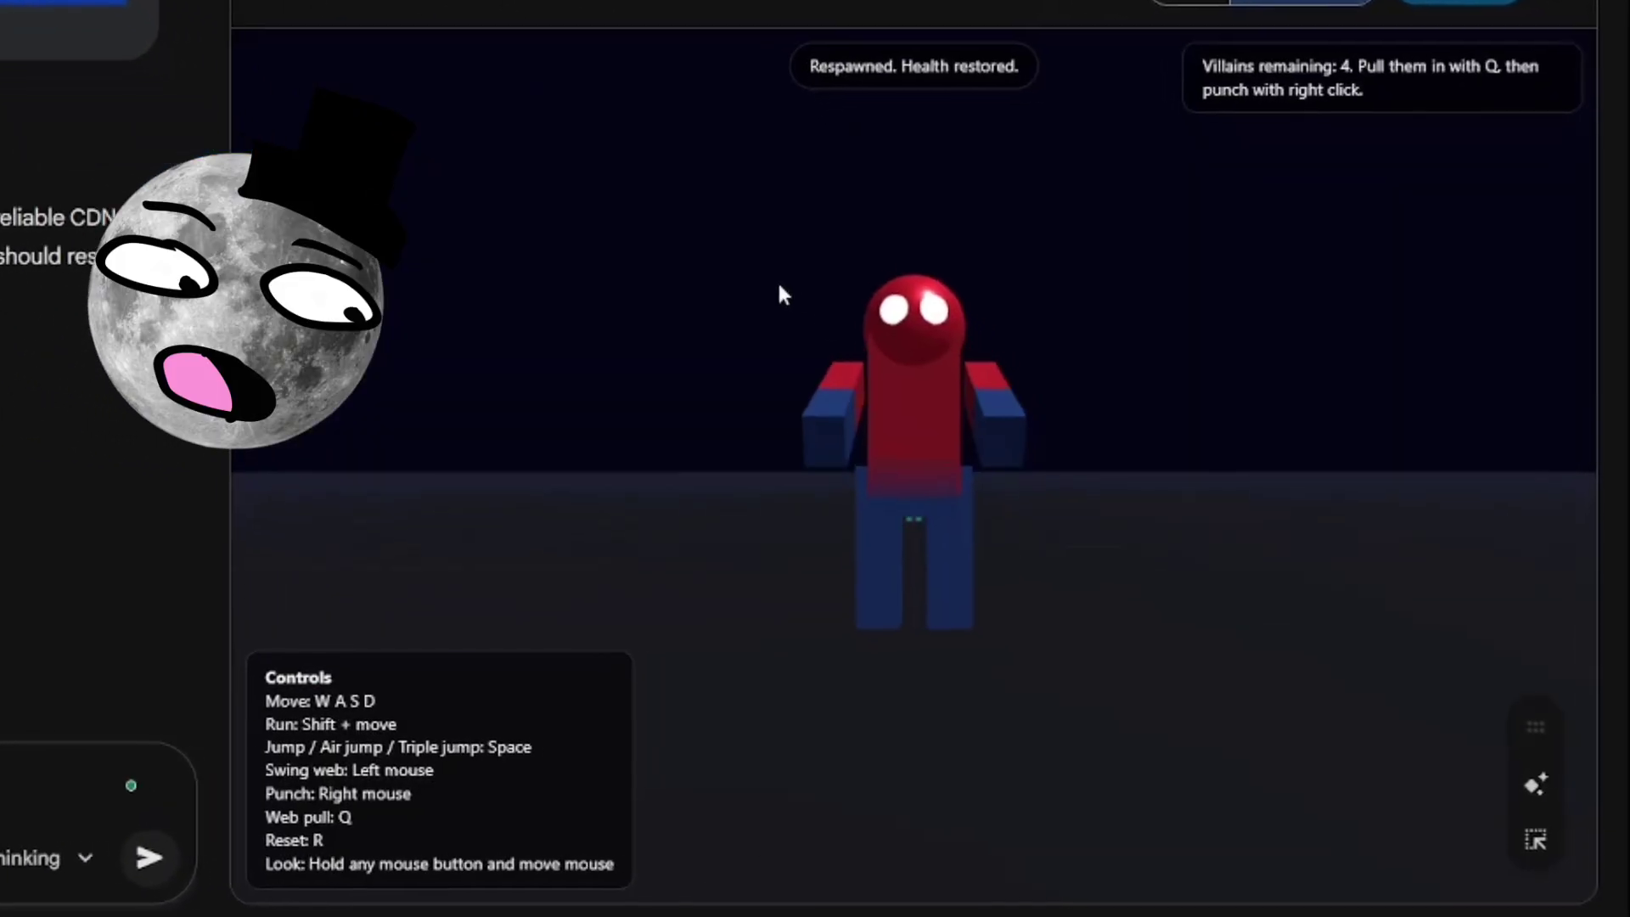
mouse_move(902, 359)
left_mouse_down()
mouse_move(886, 426)
mouse_move(1128, 528)
mouse_move(1092, 508)
left_mouse_up()
key("s")
key("space")
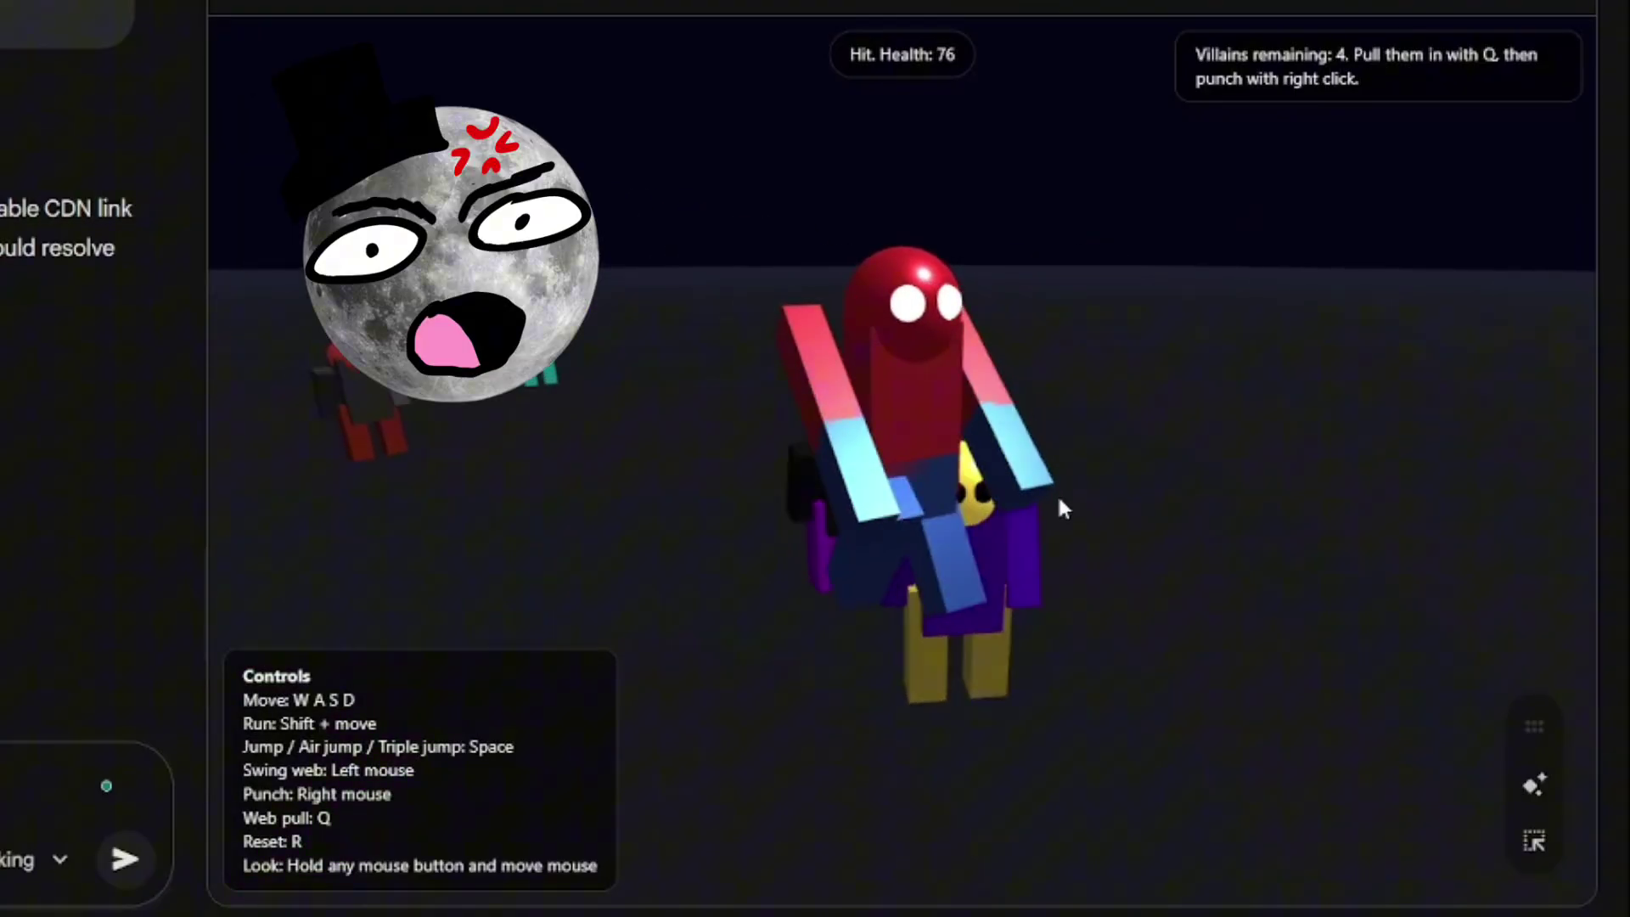
right_click(1062, 499)
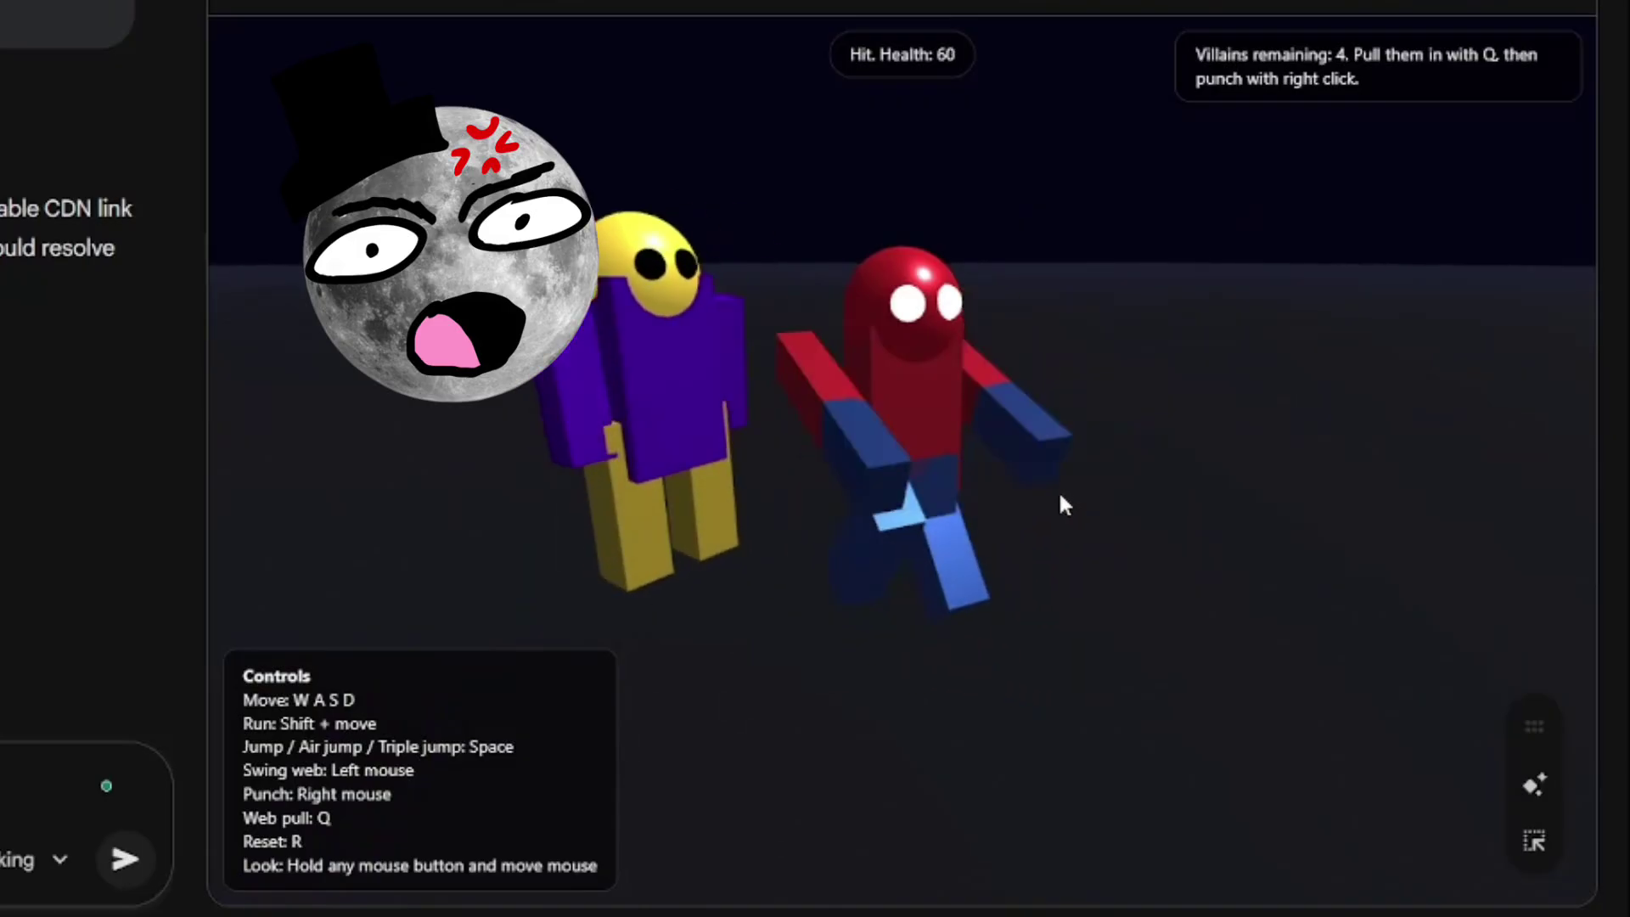
key("space")
key("space")
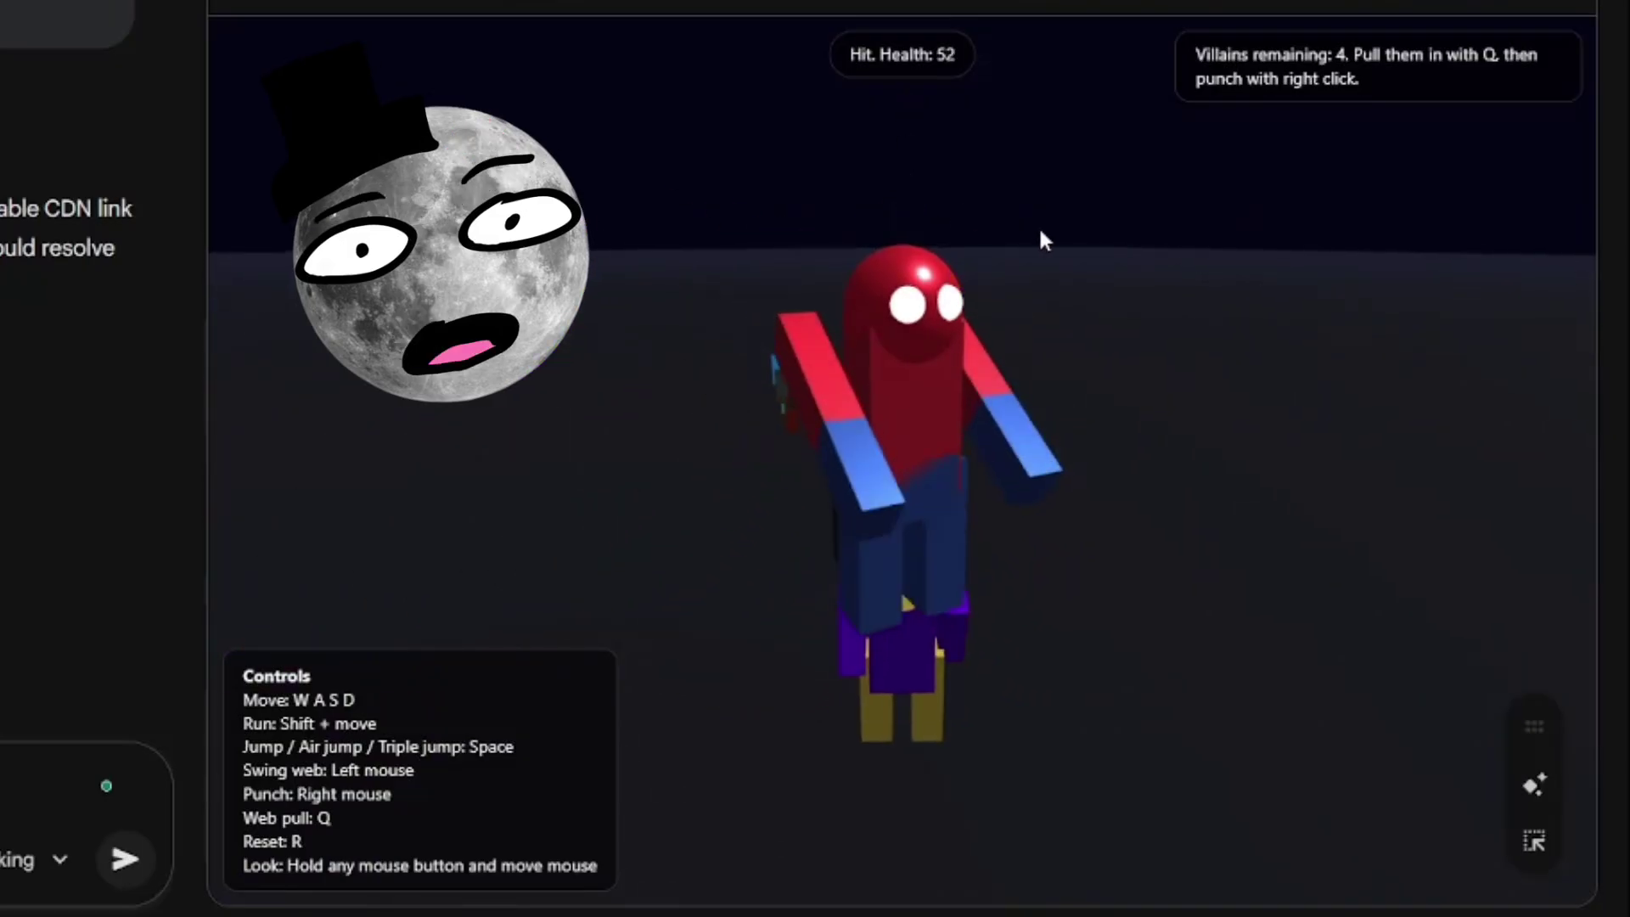
key("space")
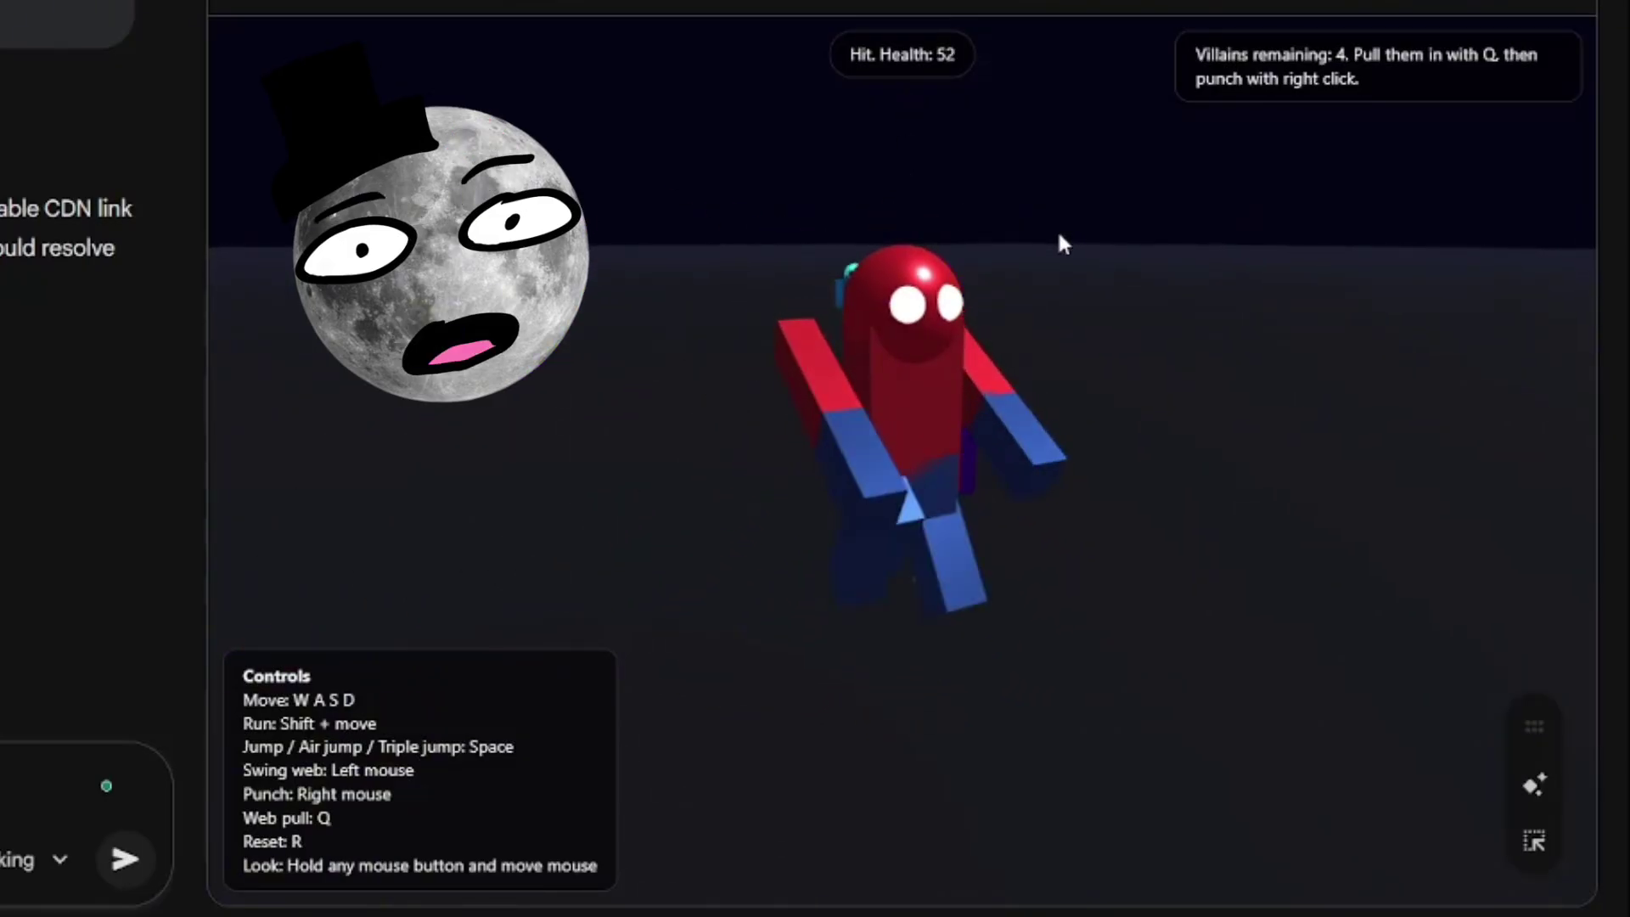
Step: Punch repeatedly at the approaching villains and respawn the hero after the fight
right_click(1059, 238)
right_click(914, 329)
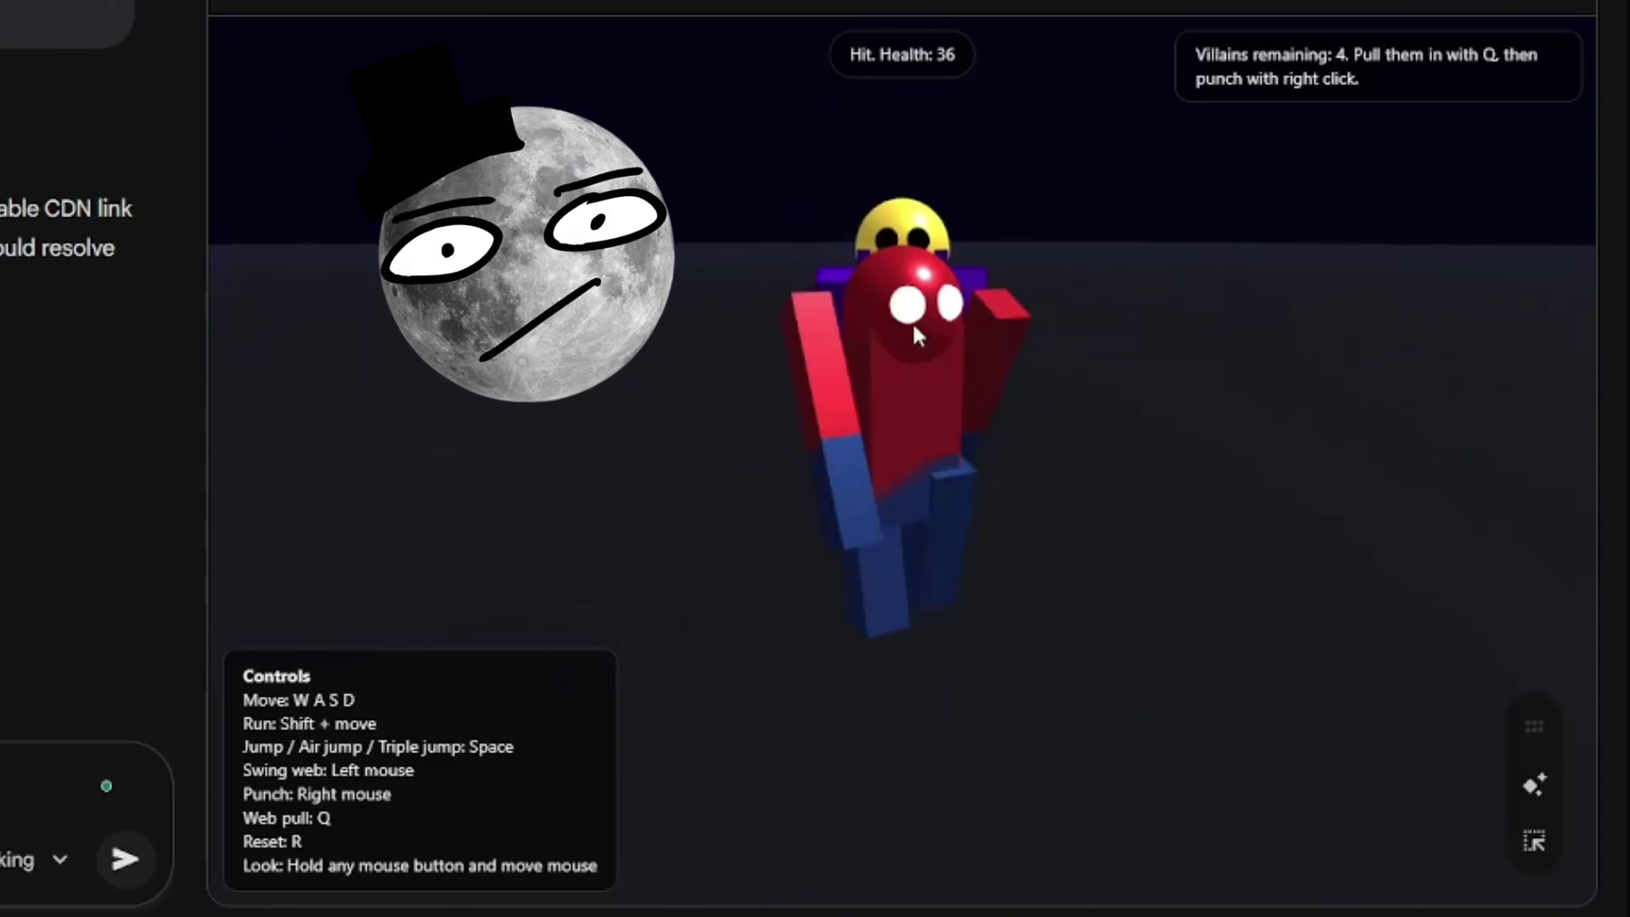
right_click(915, 331)
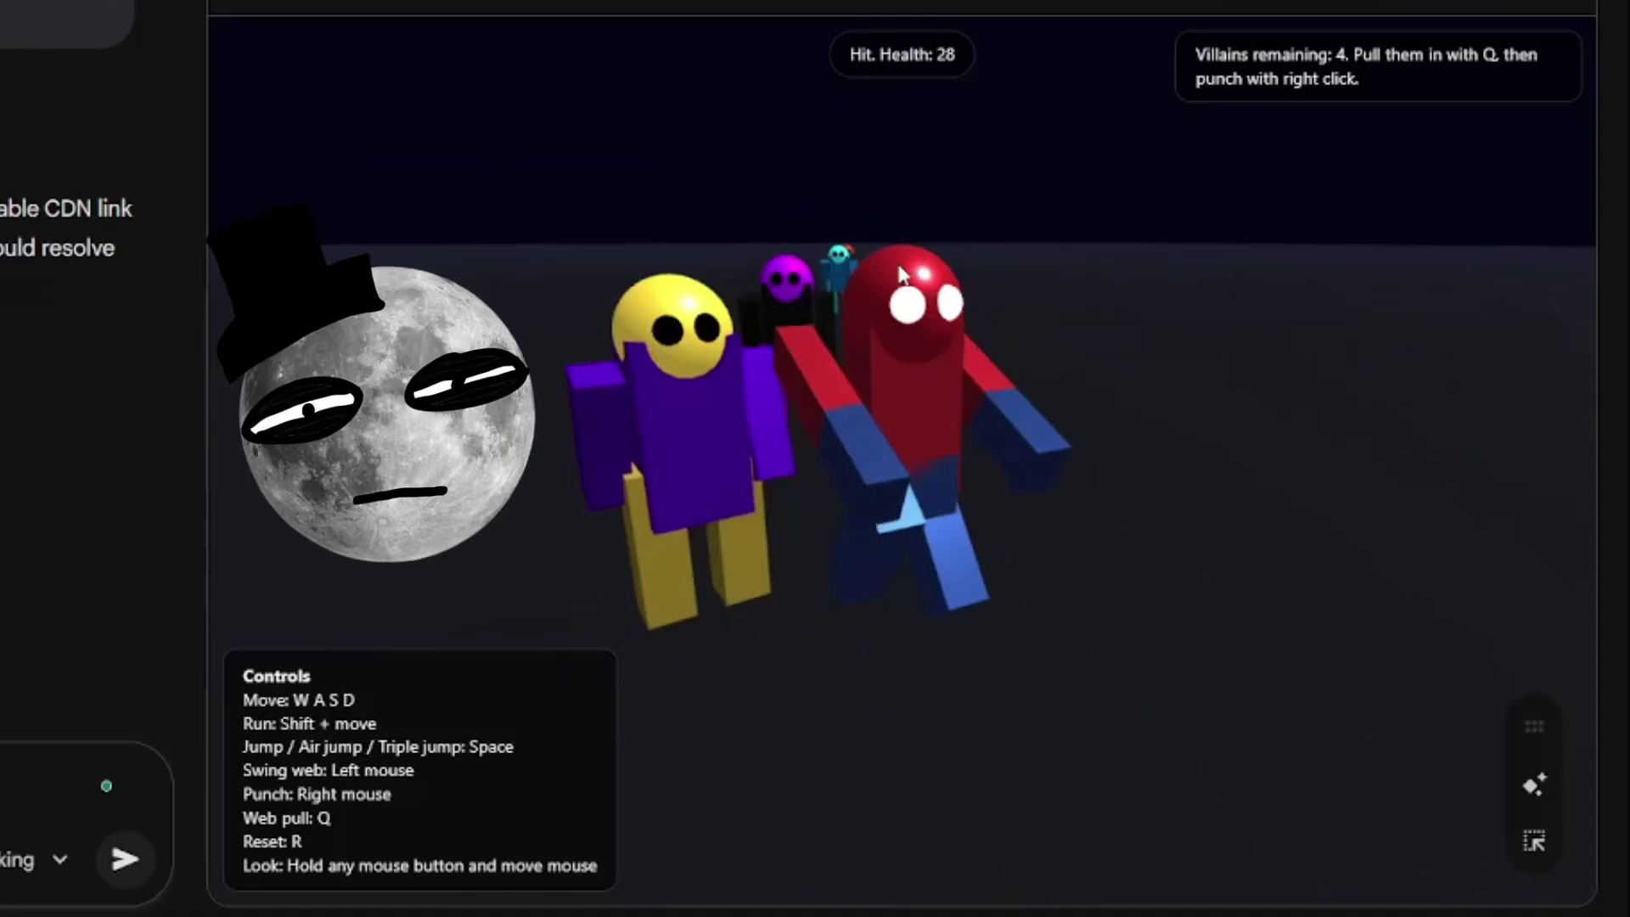
right_click(901, 273)
right_click(666, 273)
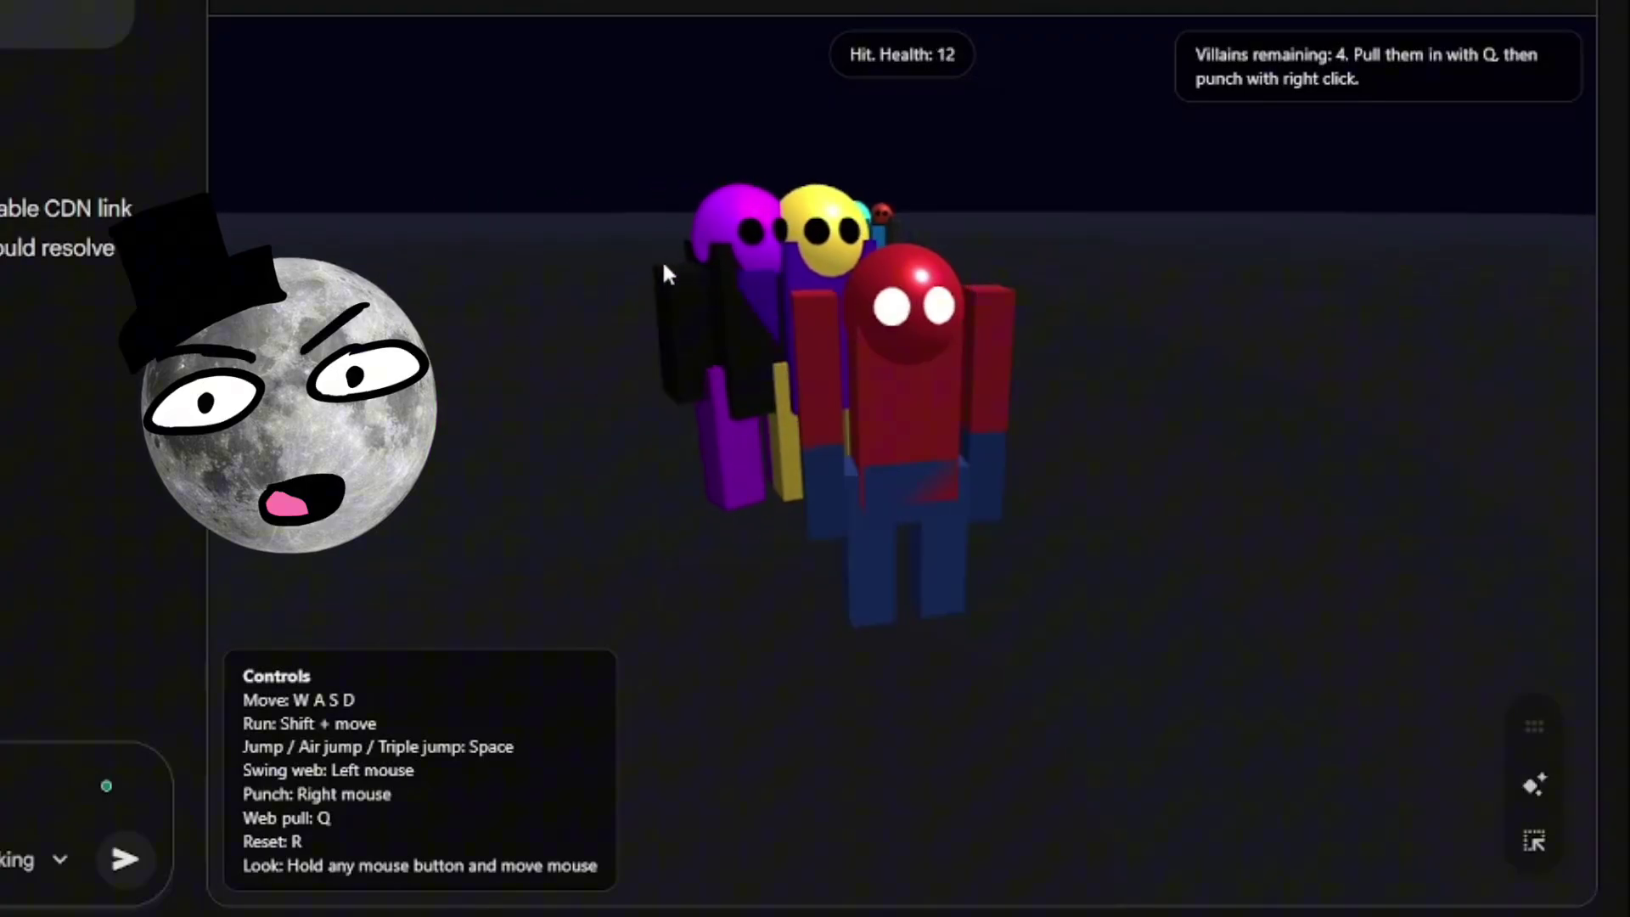
right_click(669, 258)
right_click(672, 256)
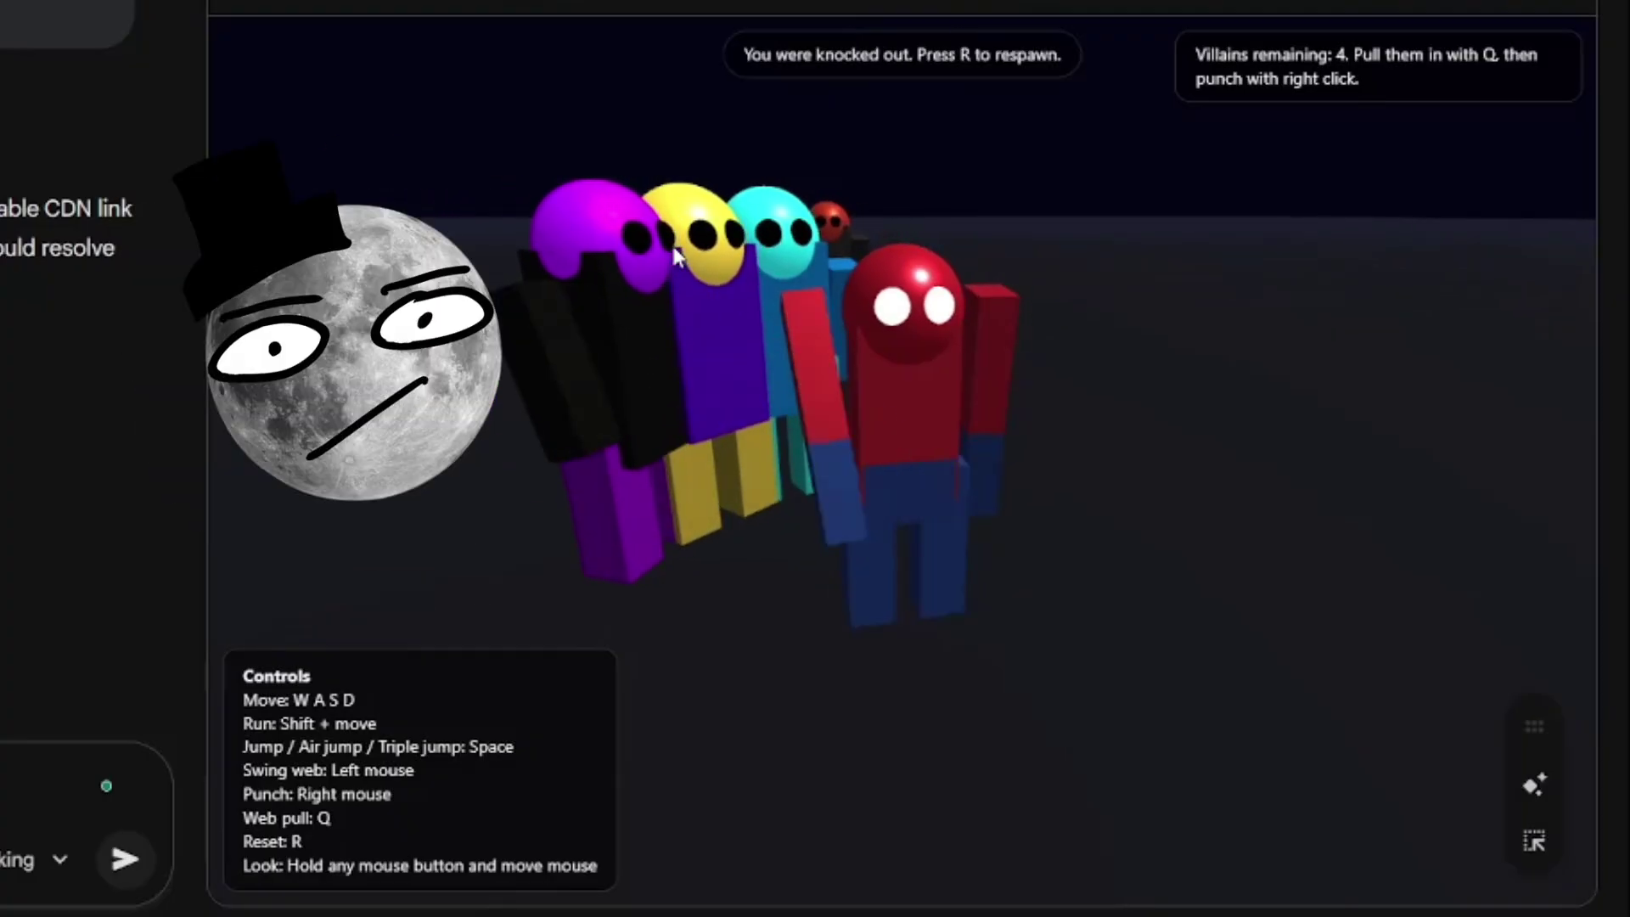
key("r")
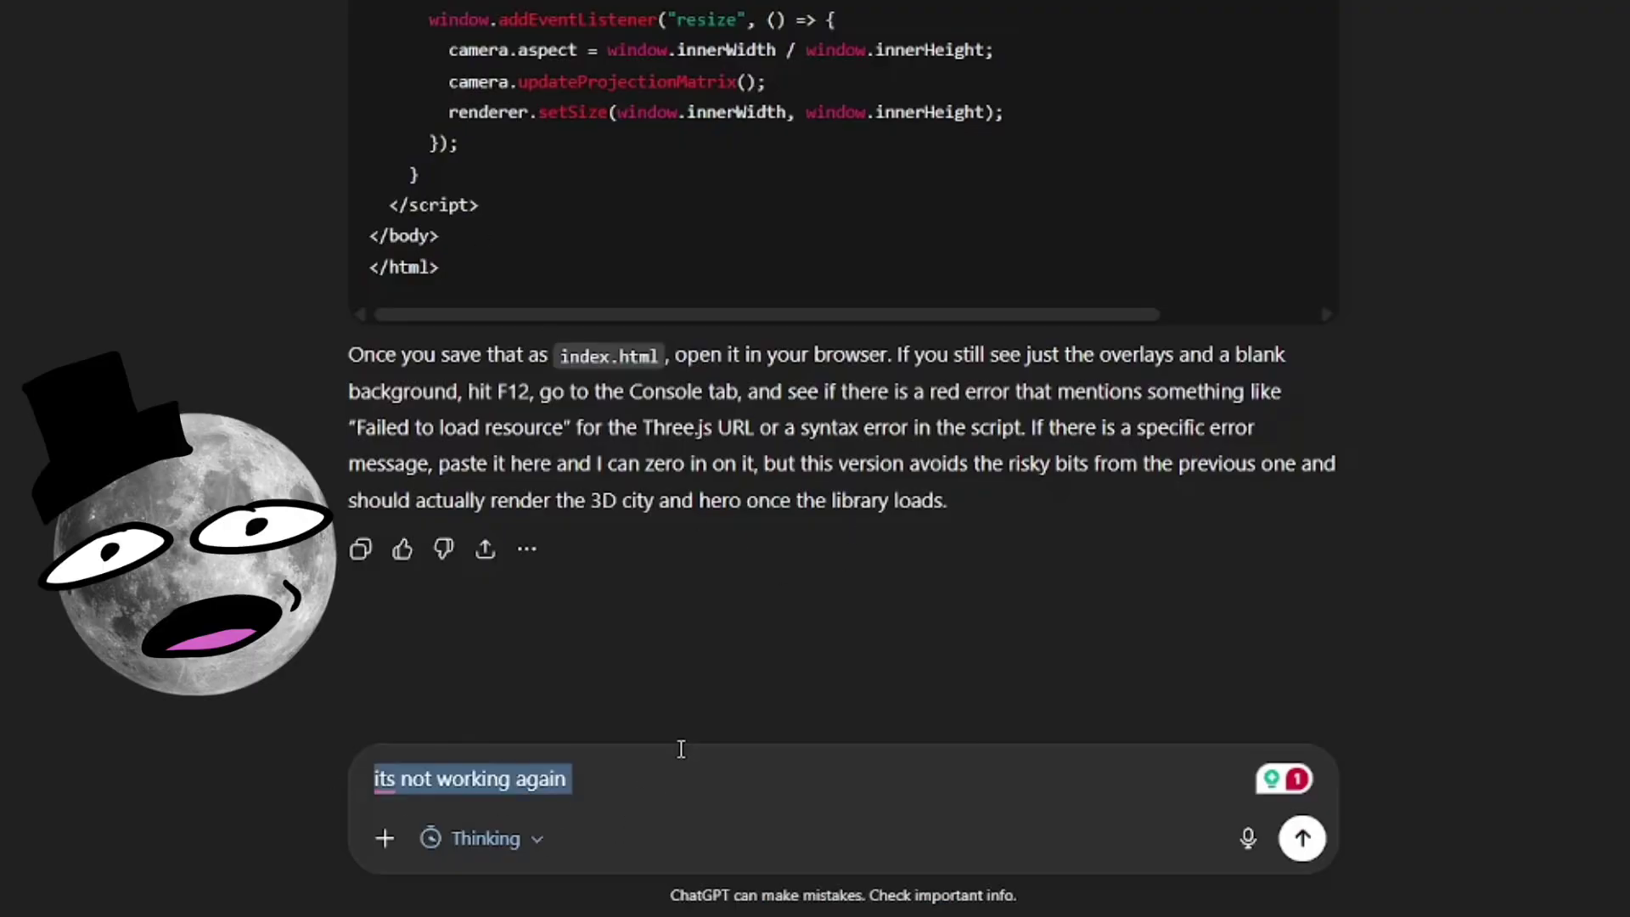
Step: Replace the draft message with the copied game code and add the comment "The game is not working. There are no buildings"
key("BackSpace")
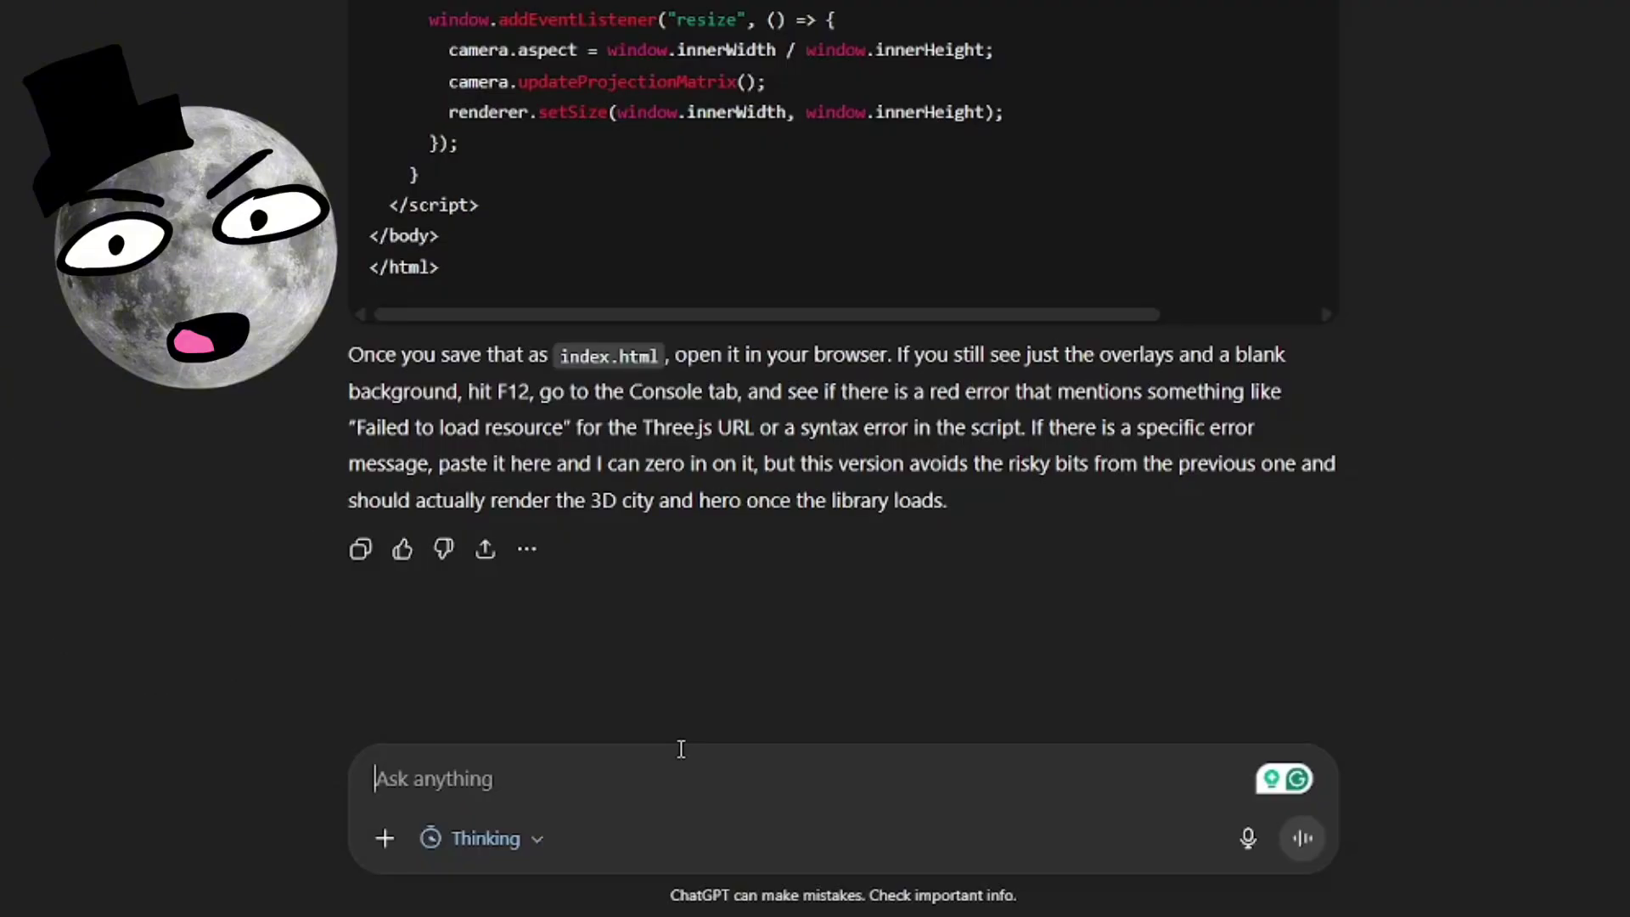
key("ctrl+v")
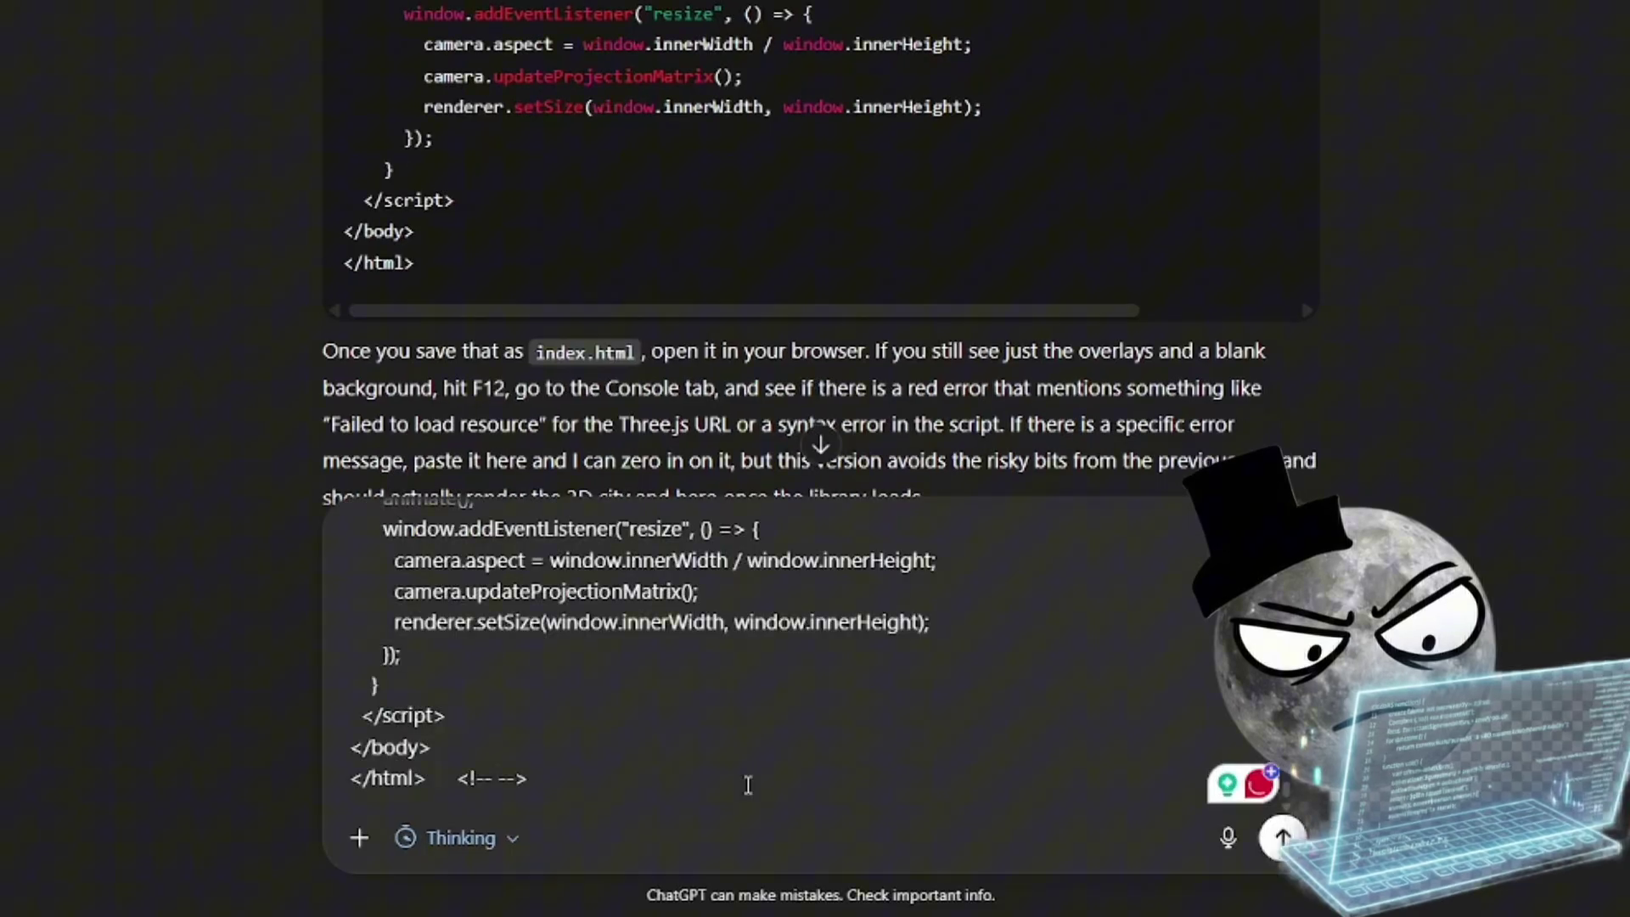
type("The game is n")
type("ot working. ther")
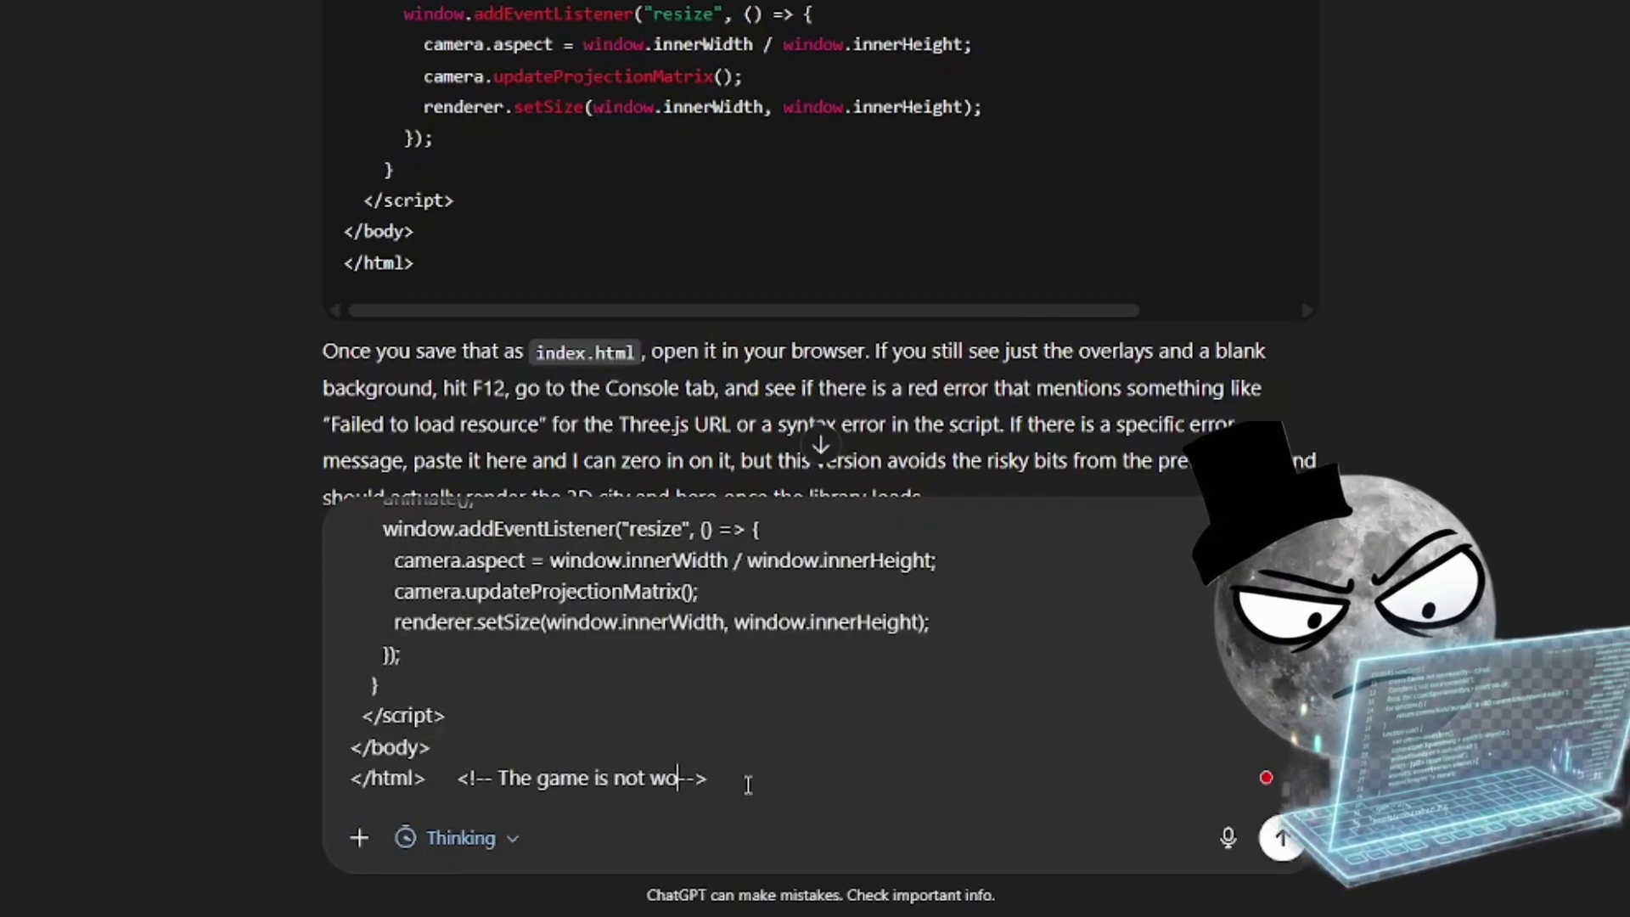
type("e are no buildings")
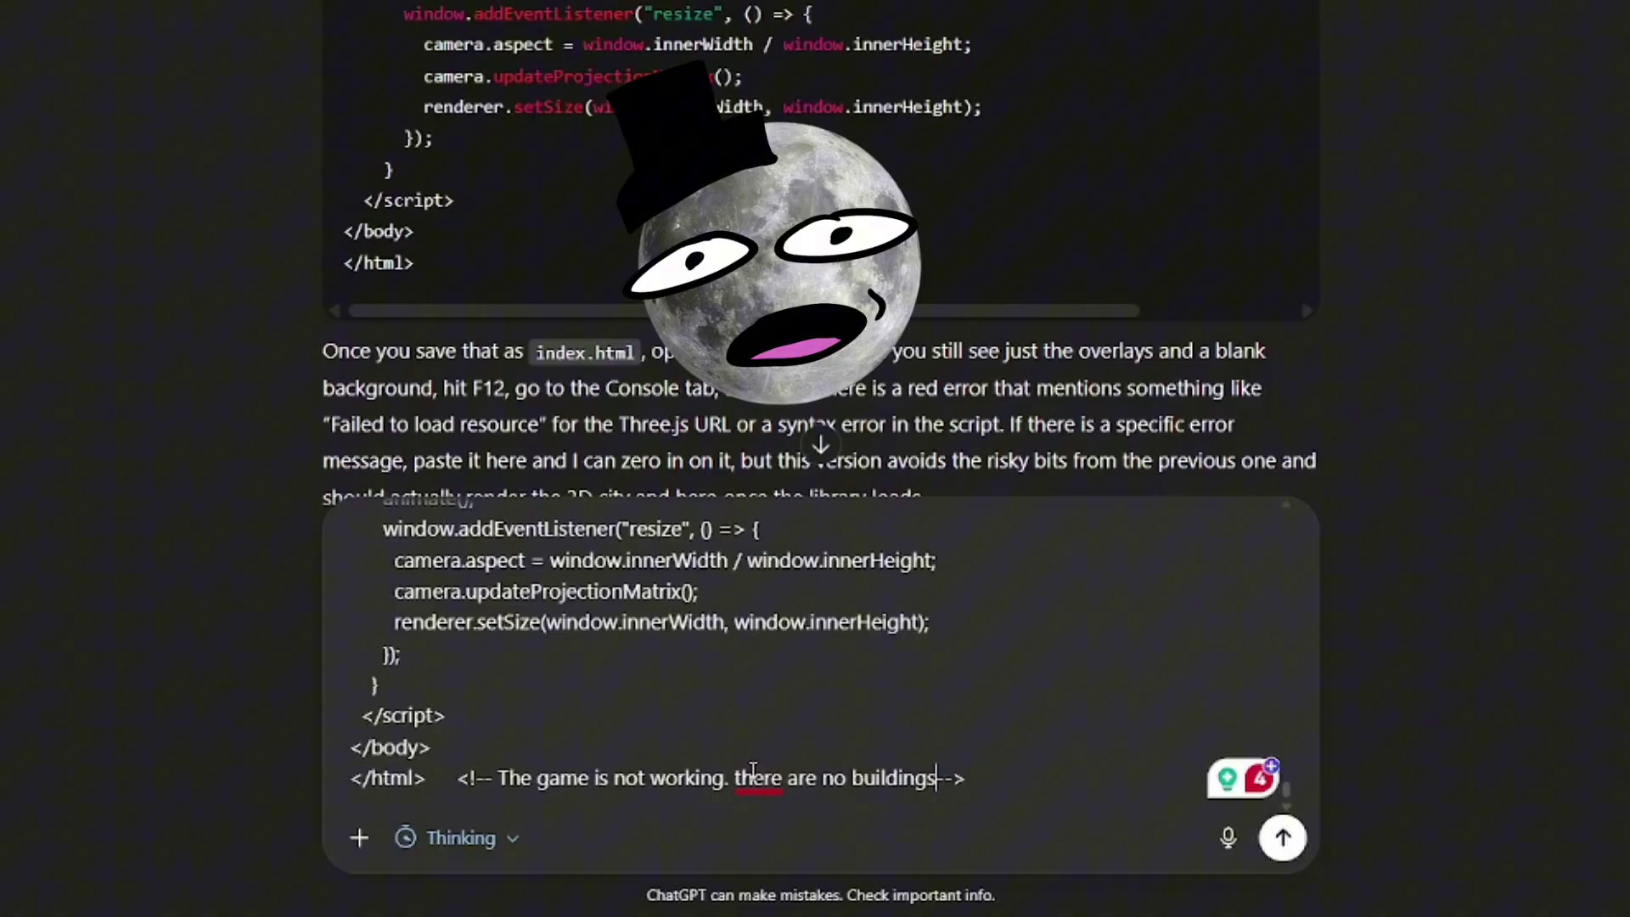
mouse_move(753, 769)
left_click(764, 644)
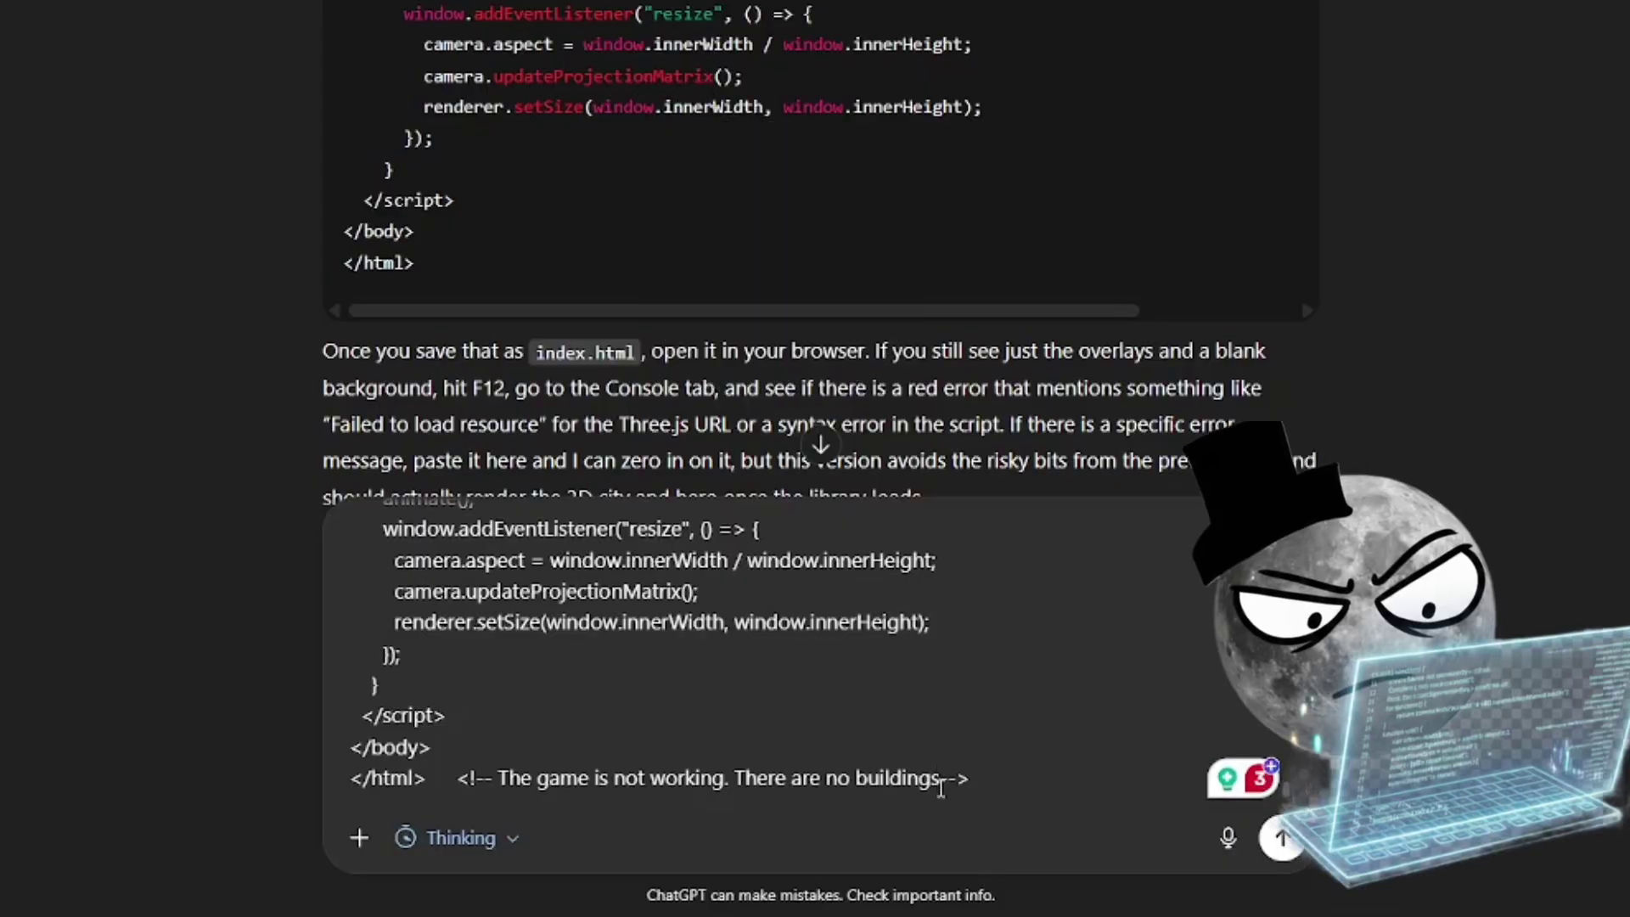
Step: Continue the comment with ", the enemies dont die, and i cannot web swing at all nor pull enemies in. fix this."
type(", ")
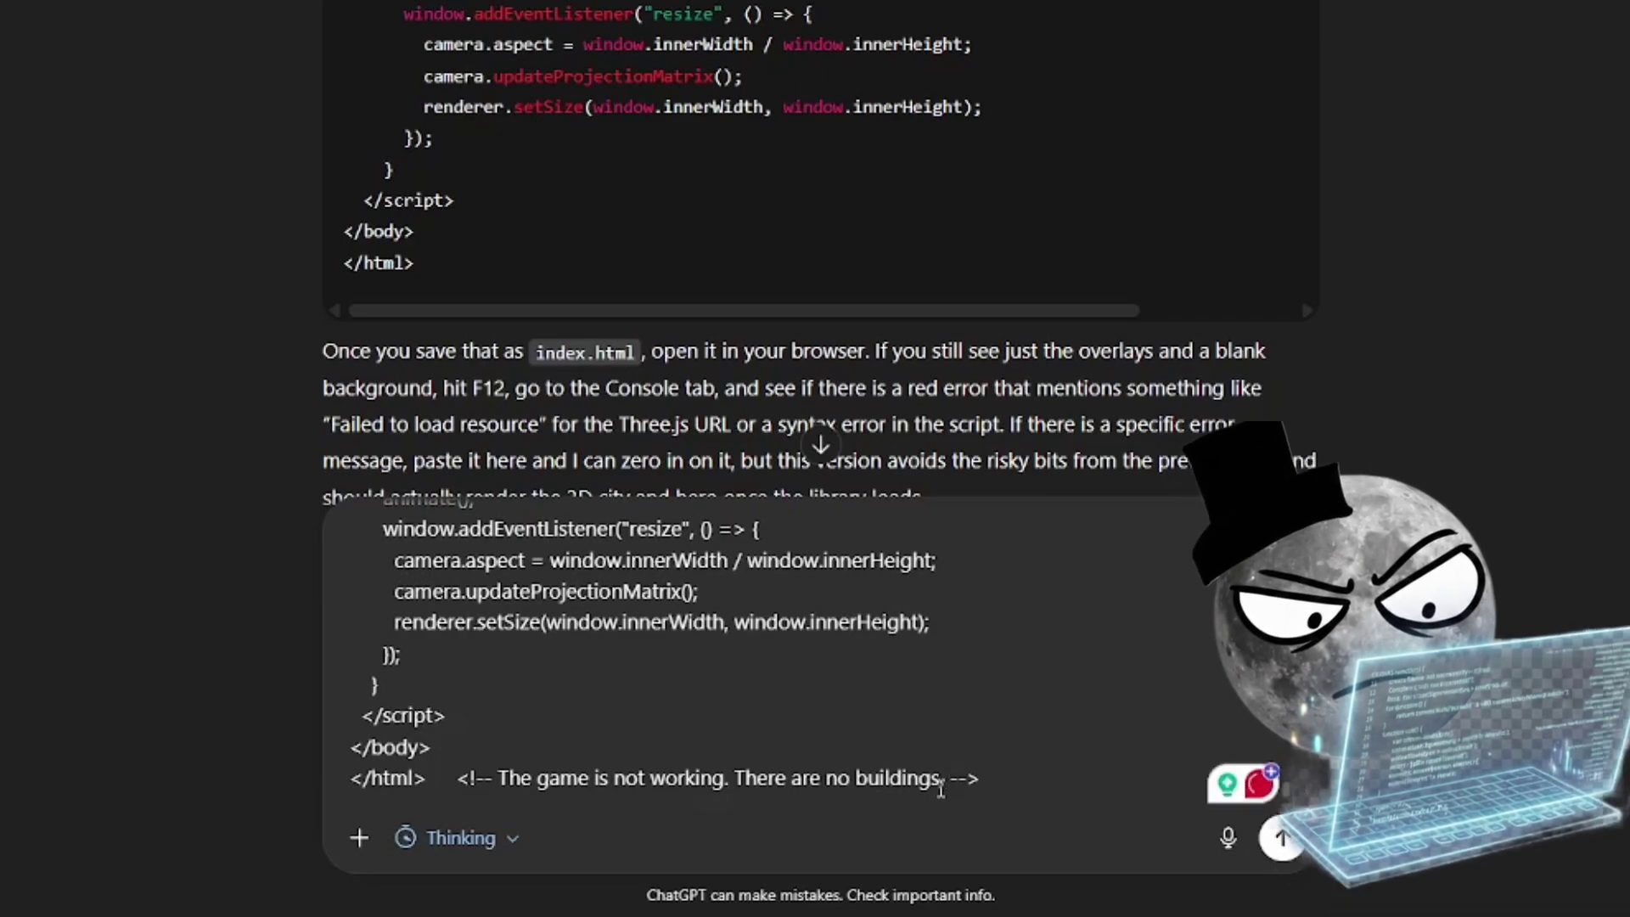
type(" the enemies dont die")
type(", and i cannot web swin")
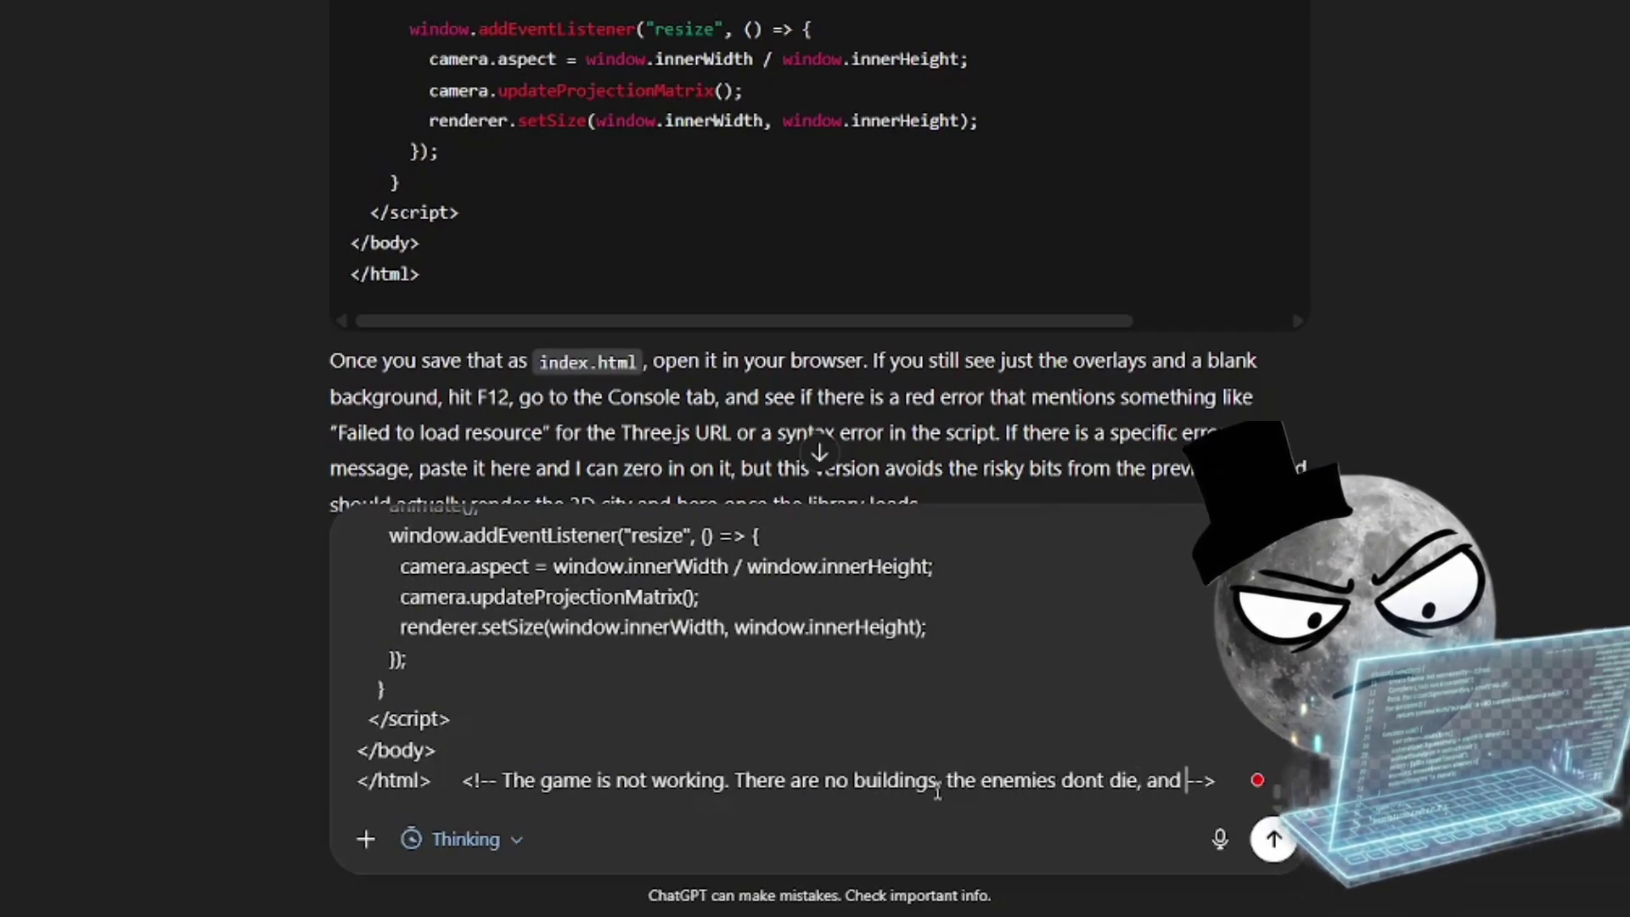
type("g at all nor pull enemies in. fix this.")
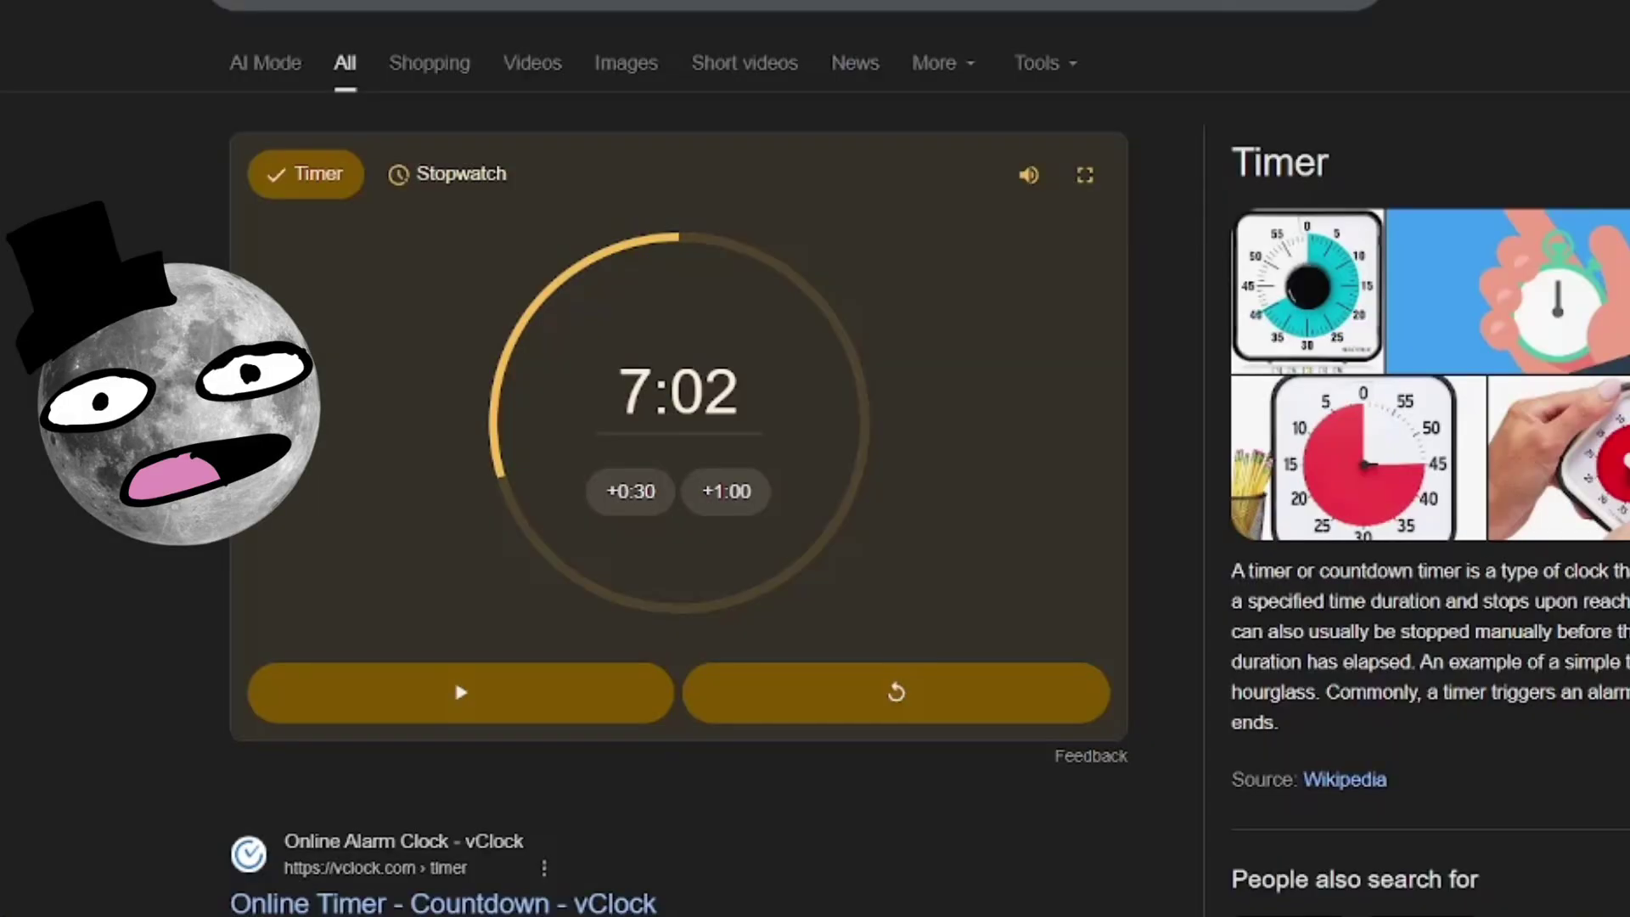
Step: Resume the countdown timer and submit the fix request with the game code to ChatGPT
left_click(441, 704)
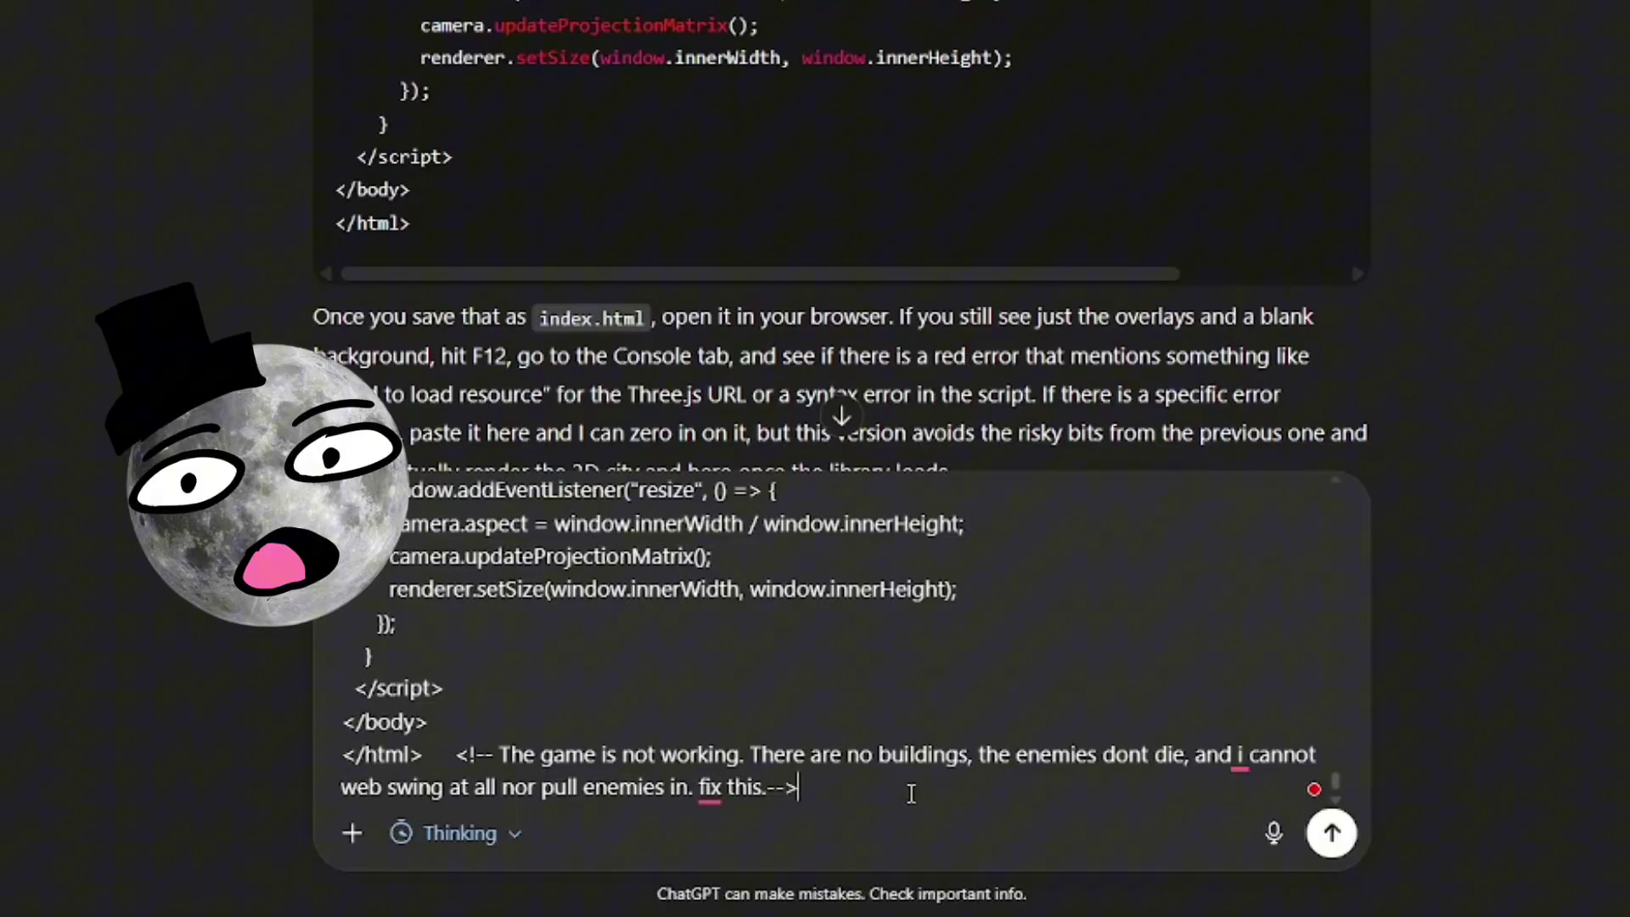
key("Return")
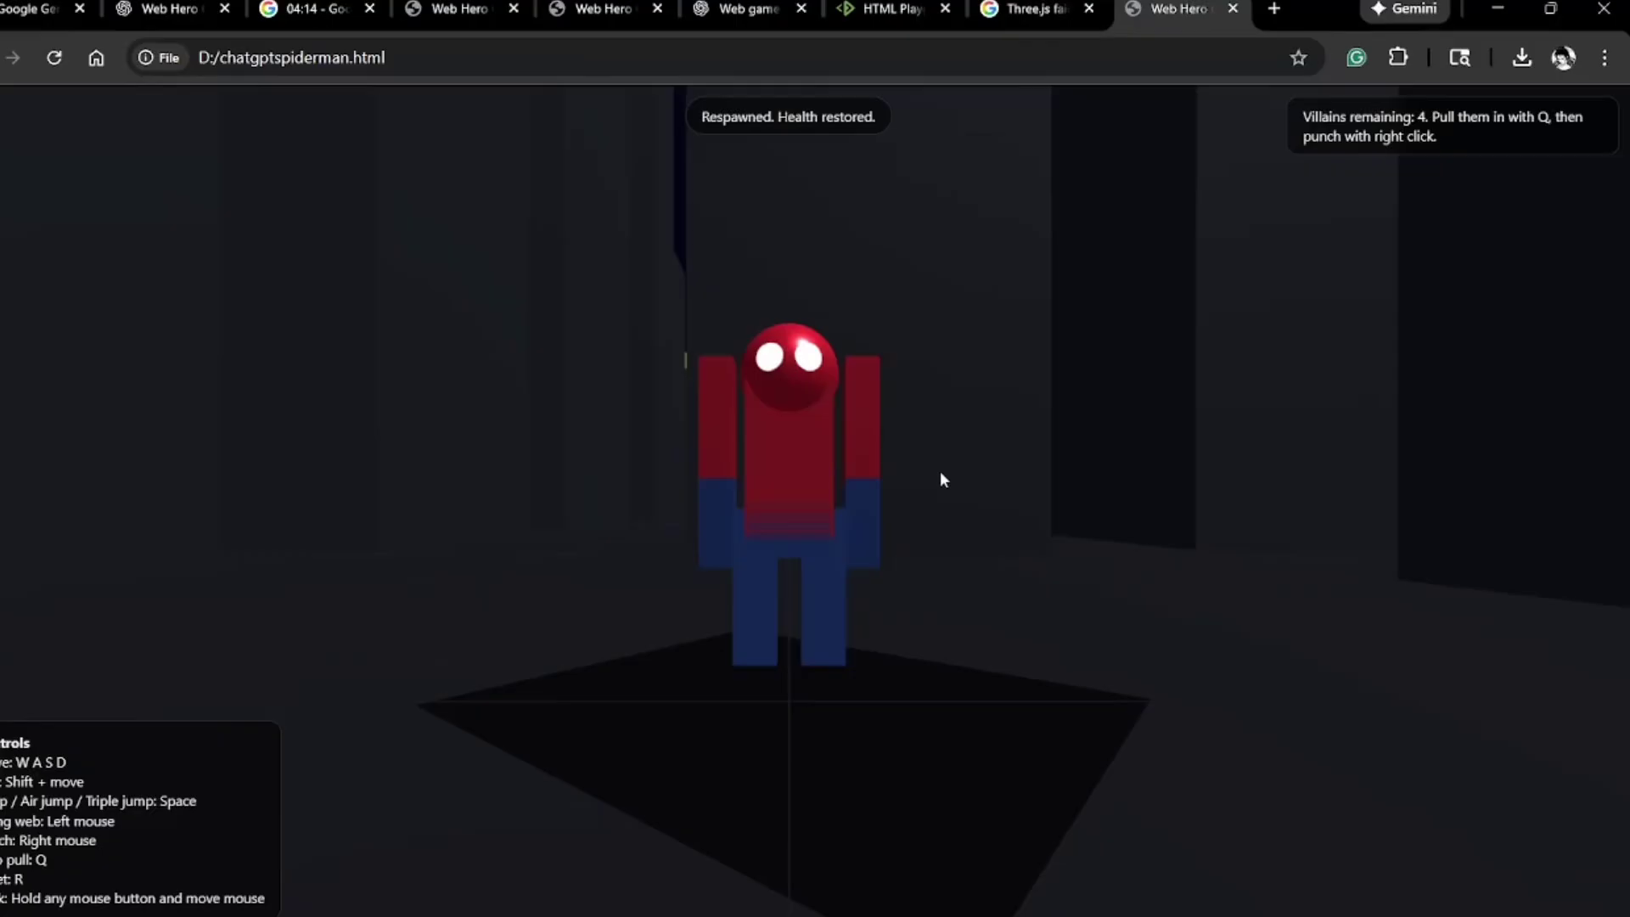
Step: In the chatgptspiderman.html game, test the web pull and punch on Neon Runner, looking around, jumping and web swinging
key("q")
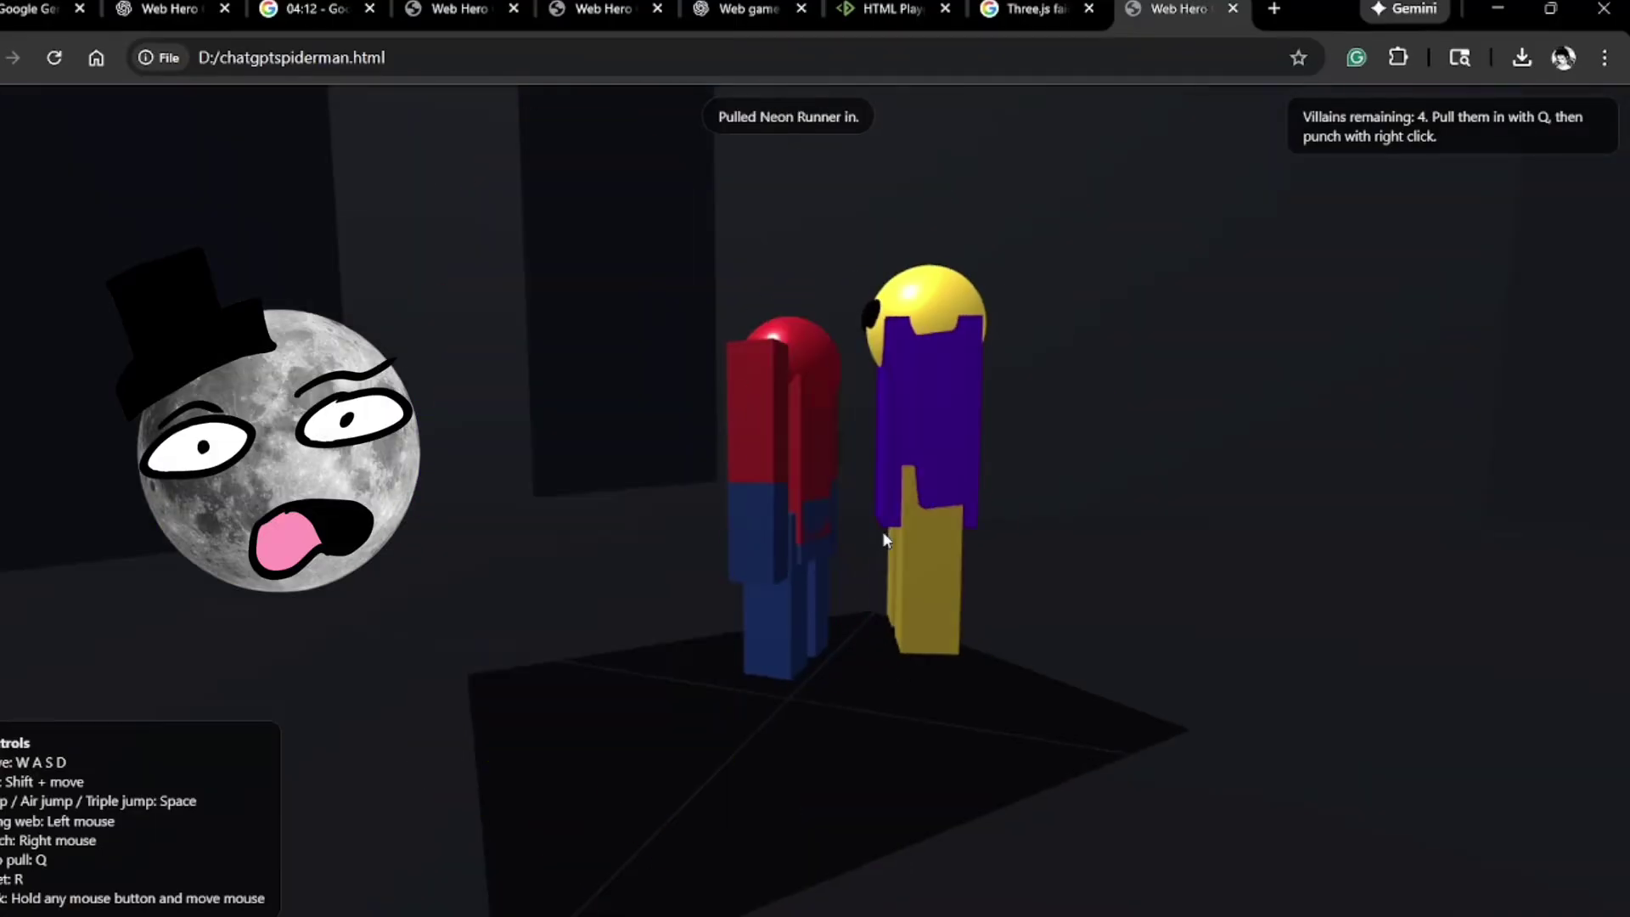
right_click(817, 530)
mouse_move(808, 516)
left_mouse_down()
mouse_move(787, 649)
mouse_move(457, 647)
mouse_move(441, 611)
mouse_move(0, 490)
left_mouse_up()
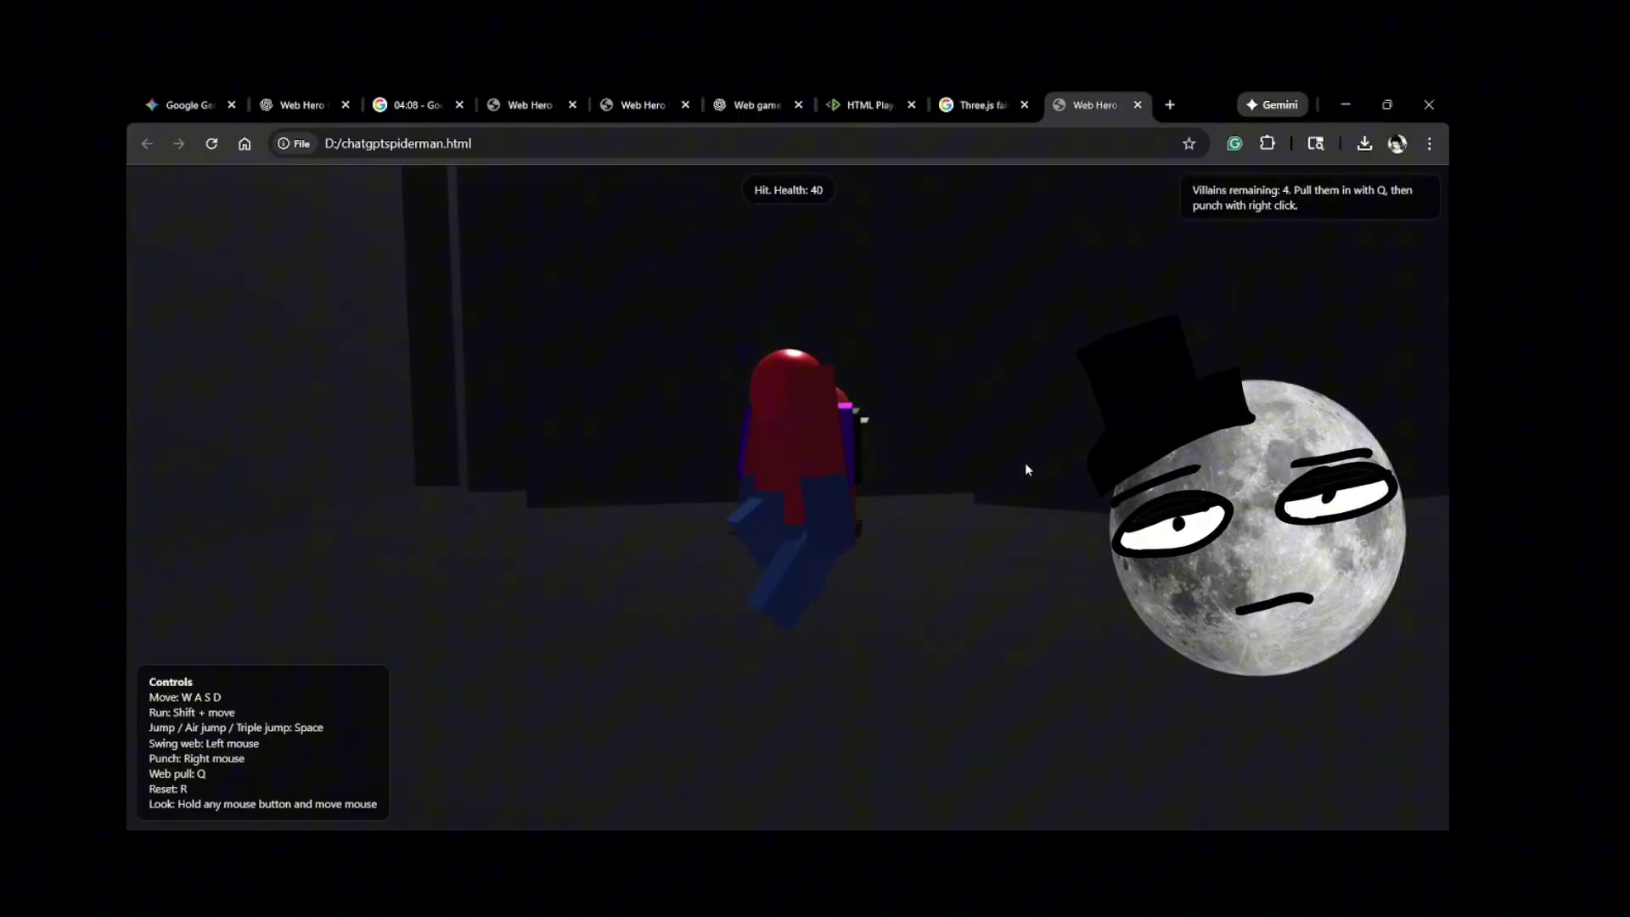
mouse_move(1032, 487)
left_mouse_down()
mouse_move(1011, 372)
mouse_move(925, 389)
mouse_move(843, 324)
mouse_move(936, 287)
mouse_move(905, 354)
mouse_move(992, 444)
mouse_move(495, 706)
mouse_move(497, 632)
left_mouse_up()
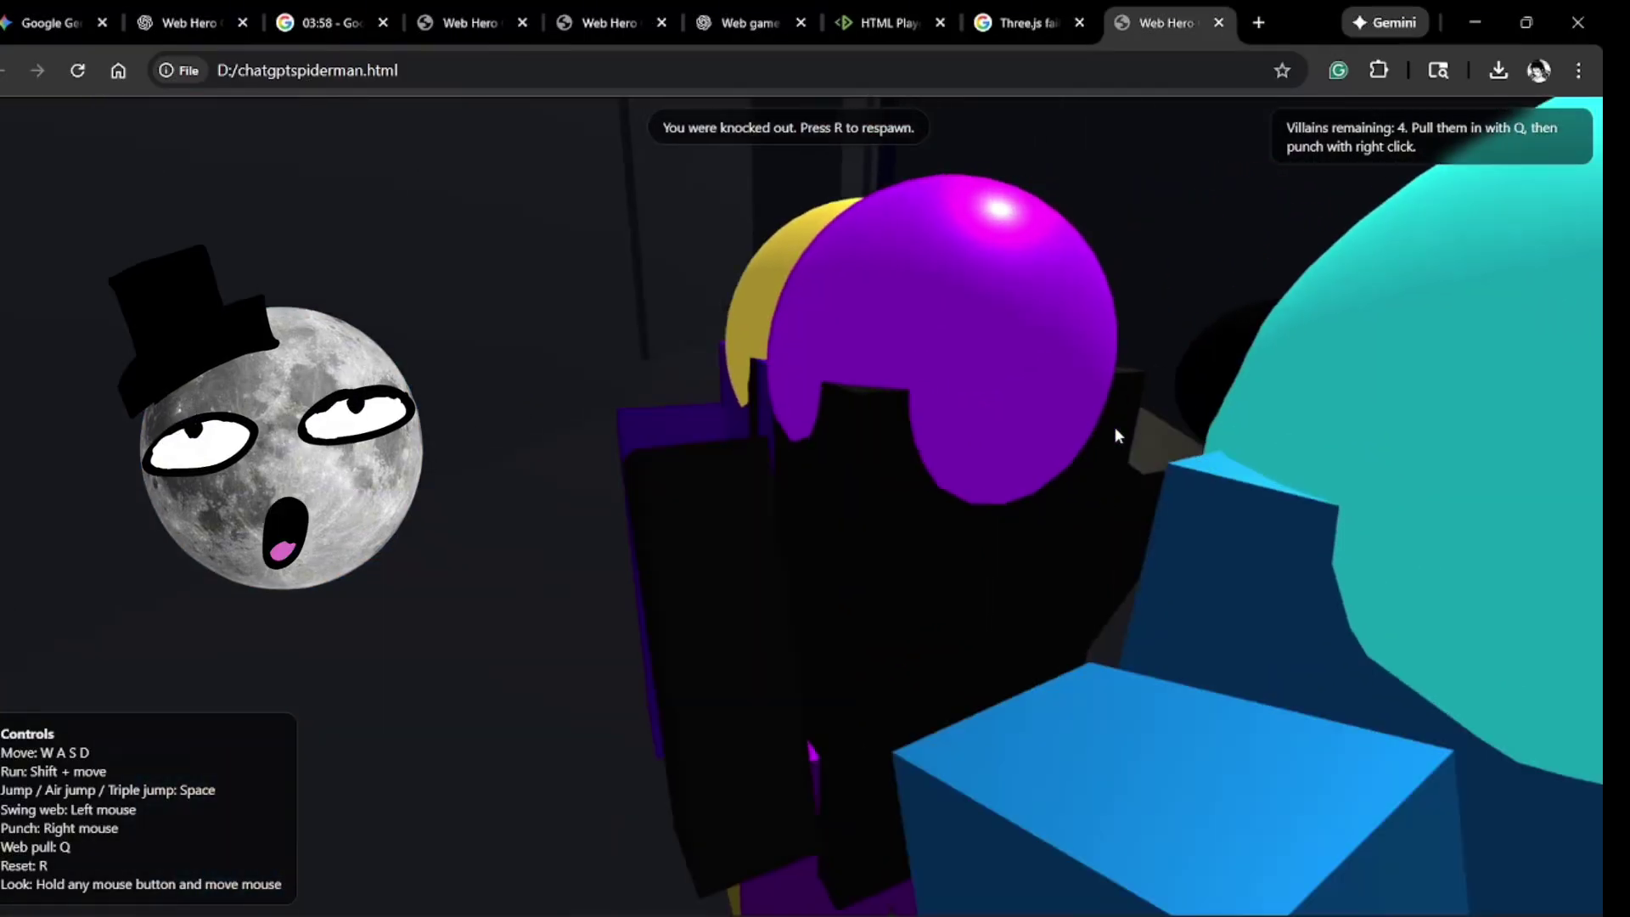
left_click_drag(1116, 433, 885, 421)
key("q")
key("space")
left_click(102, 467)
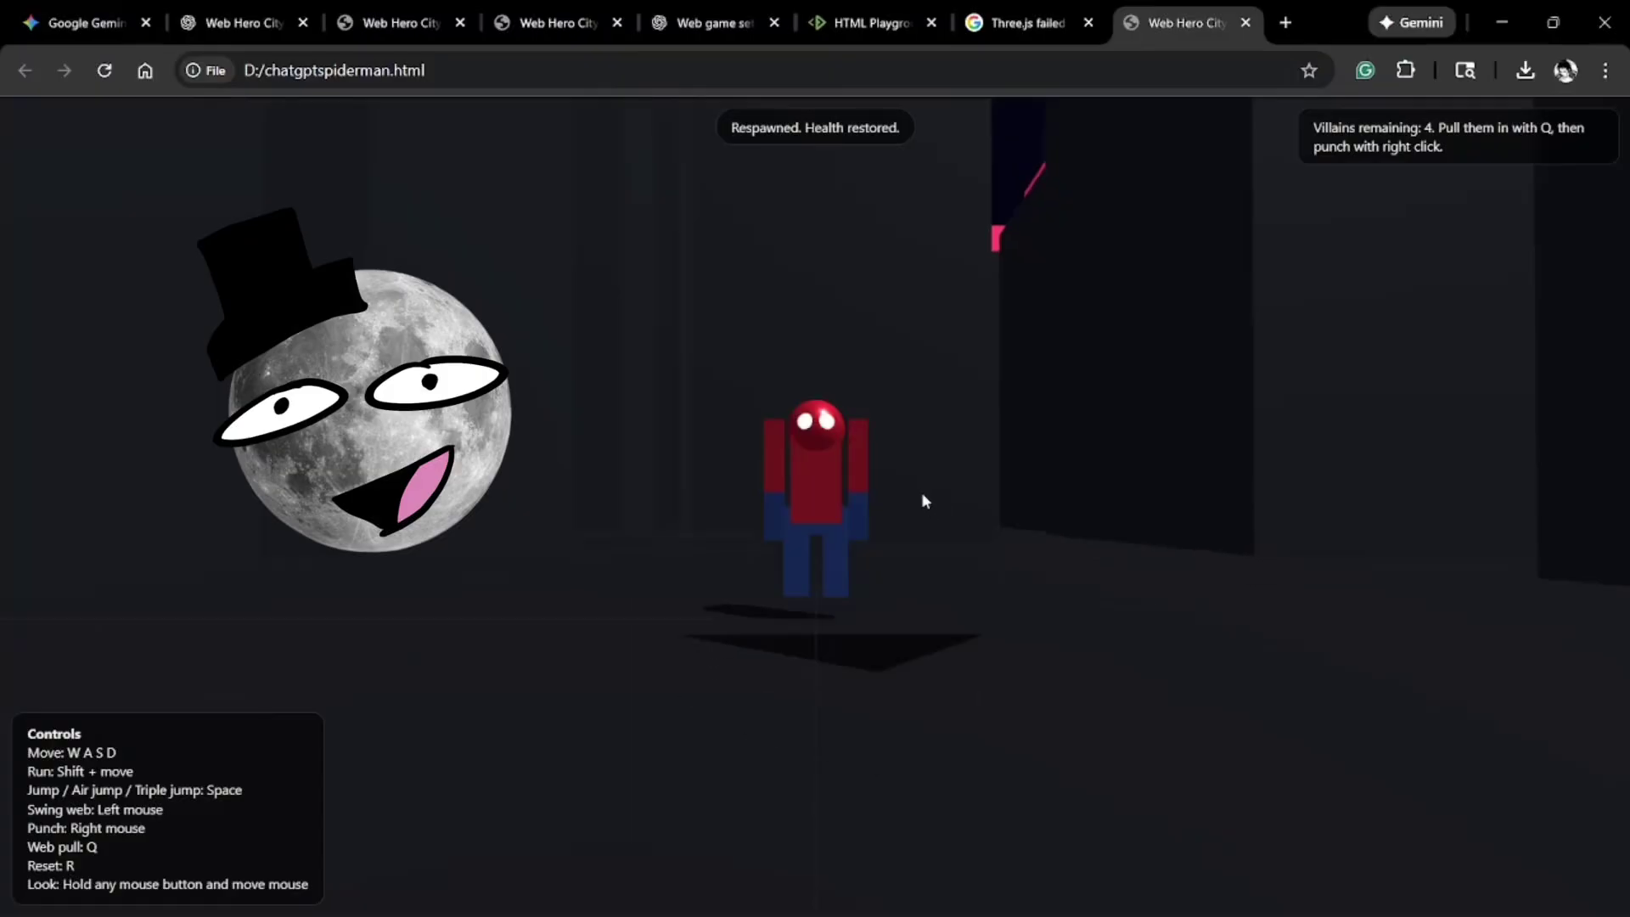
Step: Punch the yellow villain and move the hero away from the group while turning the camera
right_click(921, 495)
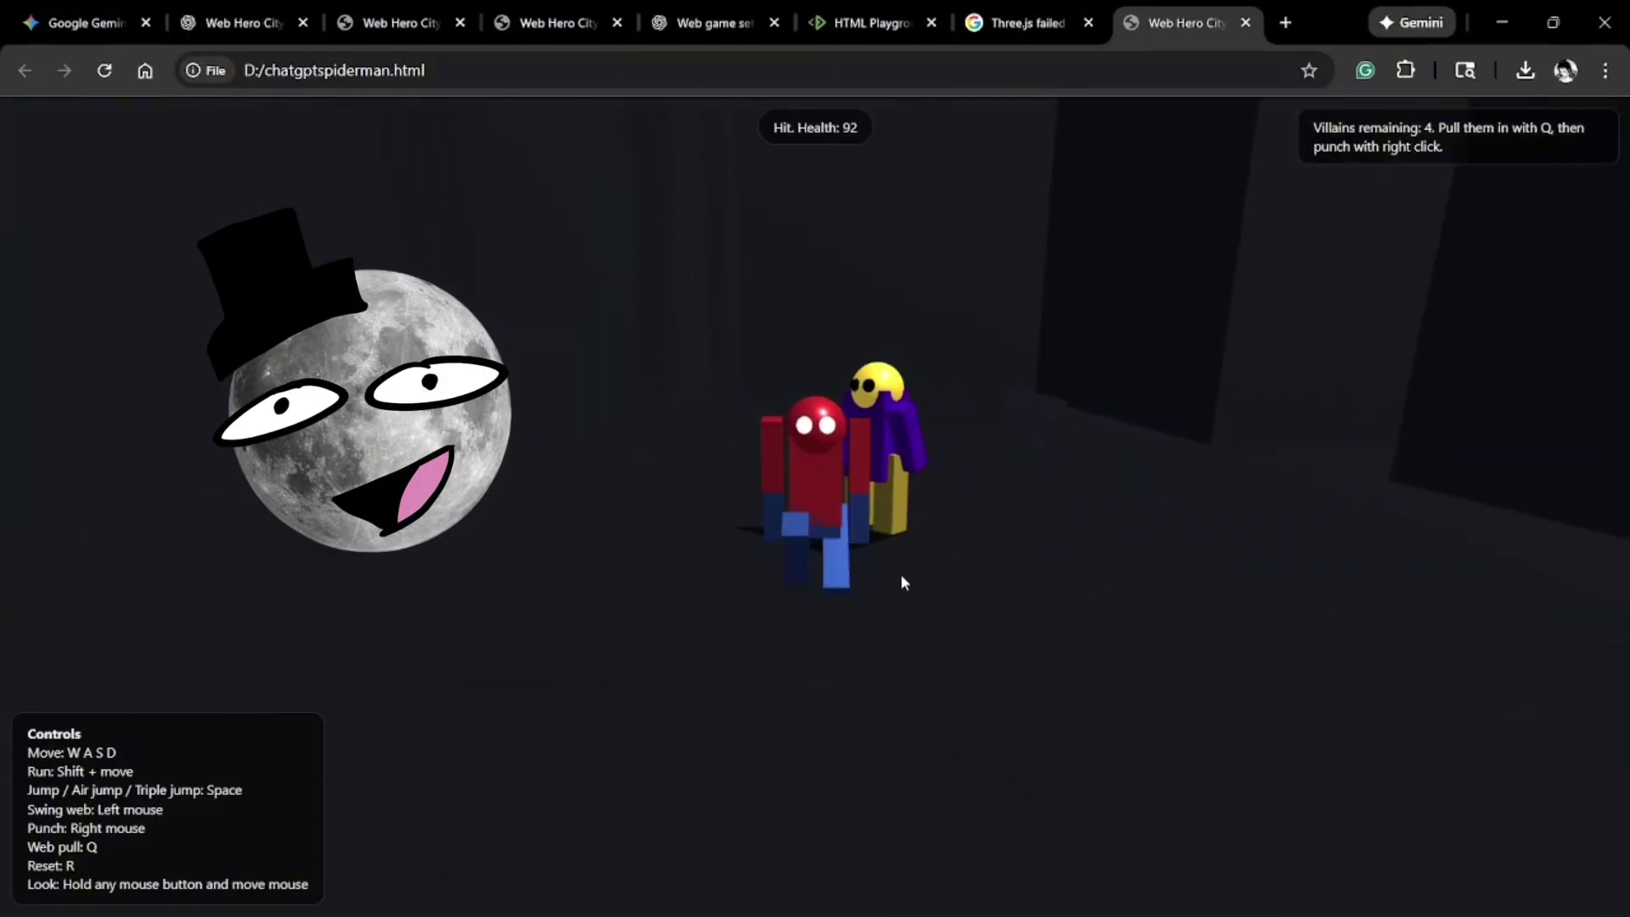
key("d")
right_click(873, 427)
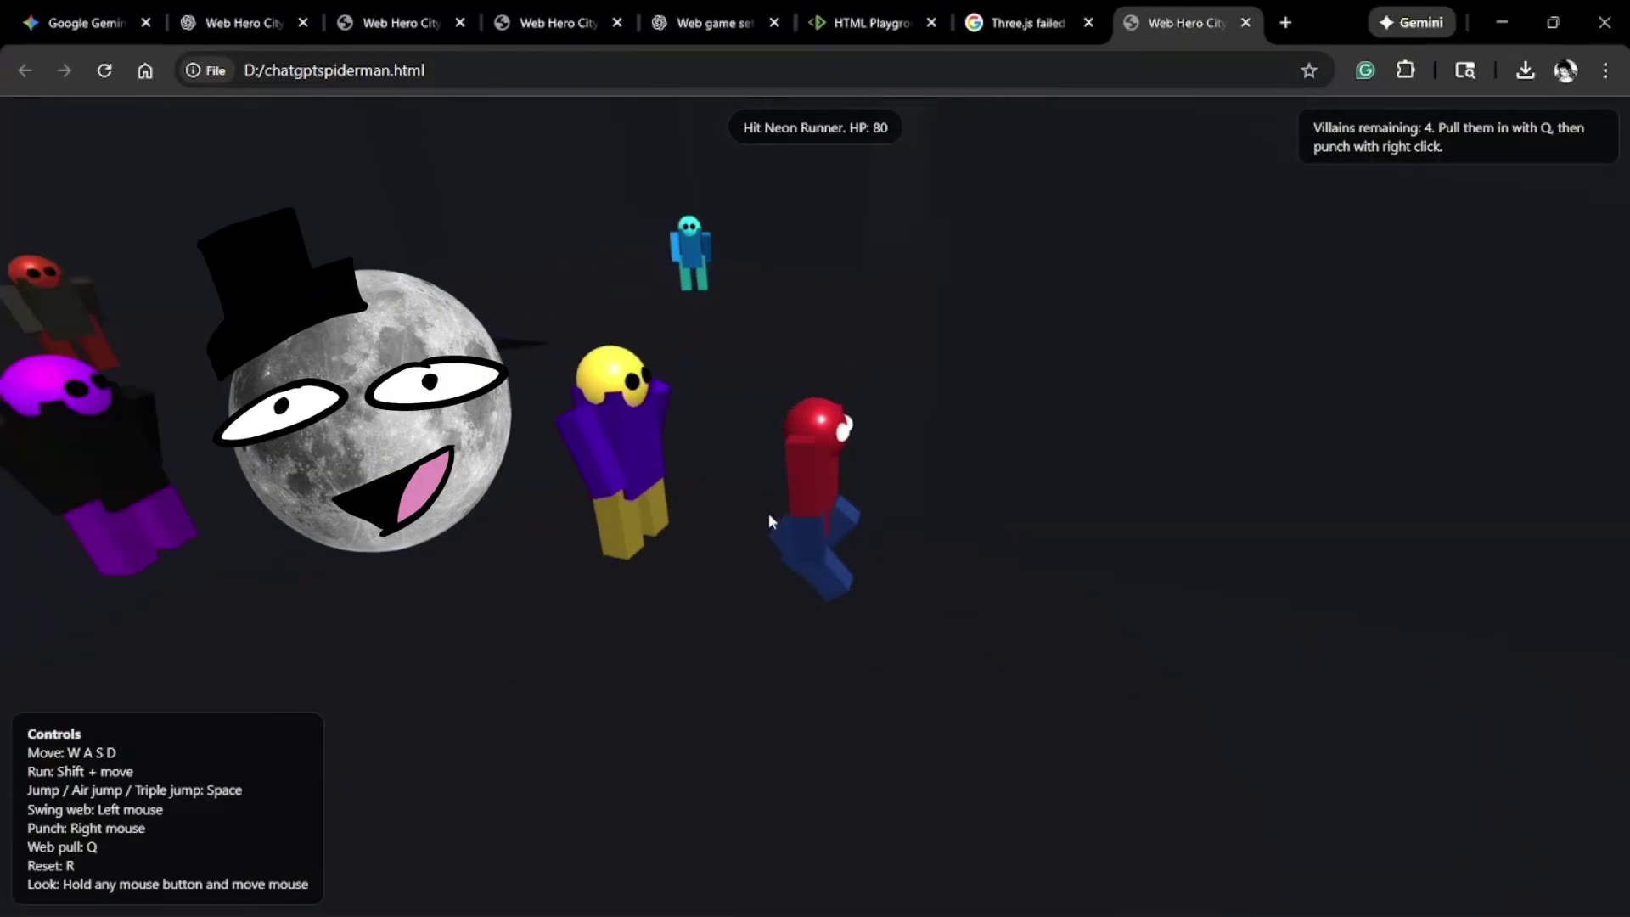
key("d")
mouse_move(711, 525)
left_mouse_down()
mouse_move(1470, 475)
mouse_move(1247, 518)
mouse_move(441, 570)
mouse_move(467, 577)
mouse_move(507, 532)
mouse_move(2, 586)
mouse_move(400, 545)
mouse_move(1325, 586)
mouse_move(1392, 611)
mouse_move(1232, 561)
mouse_move(521, 457)
left_mouse_up()
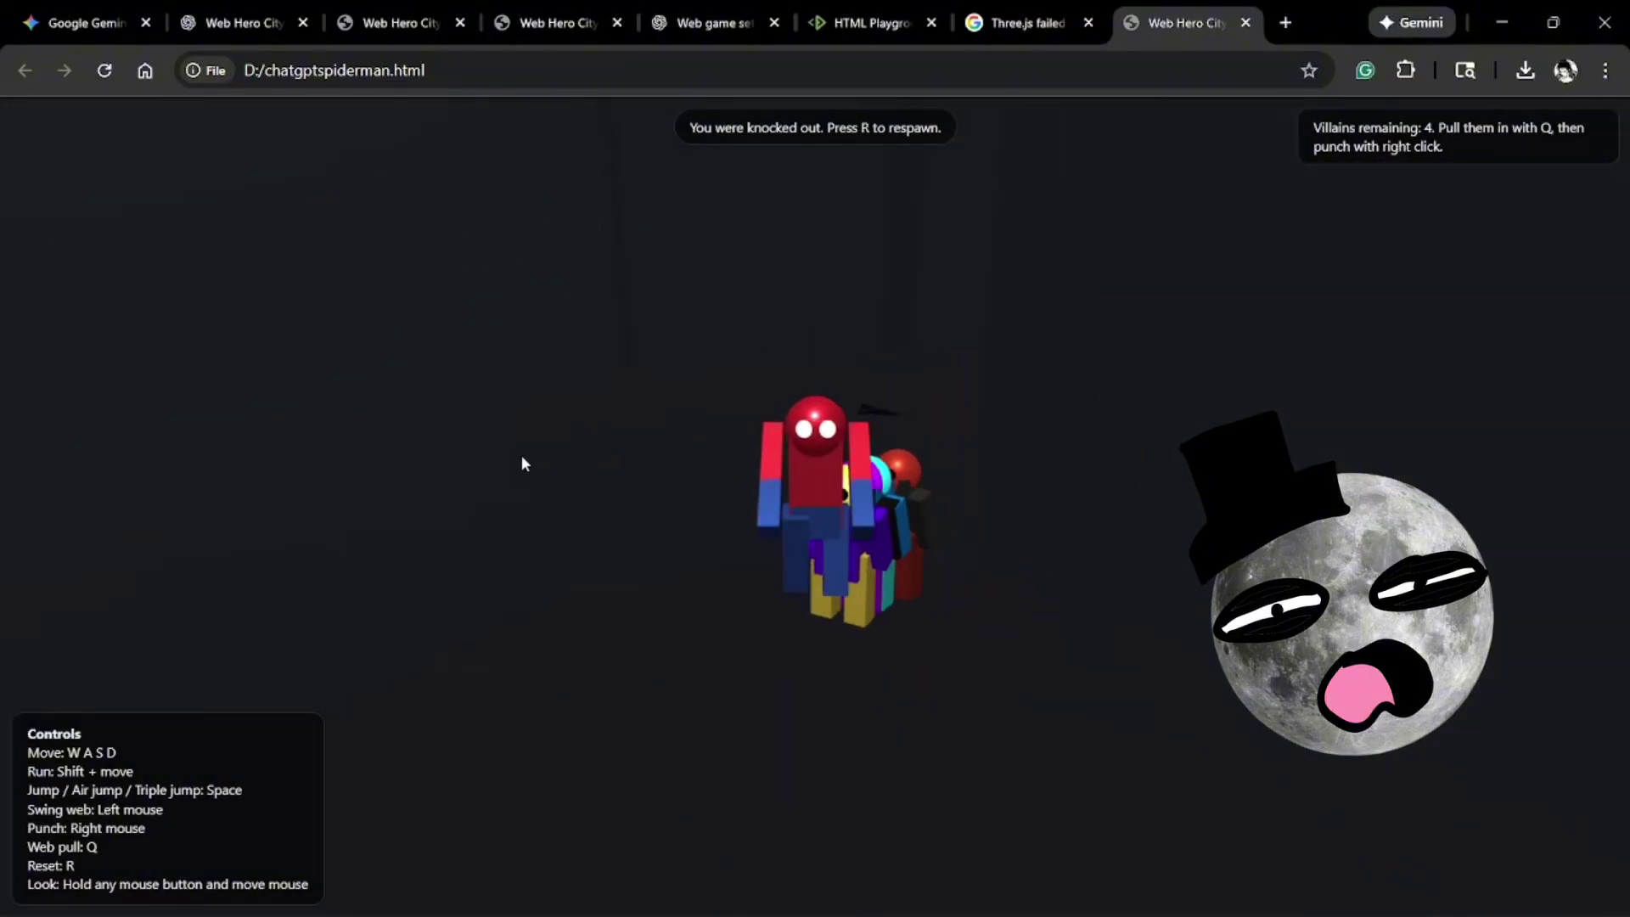
key("s")
key("d")
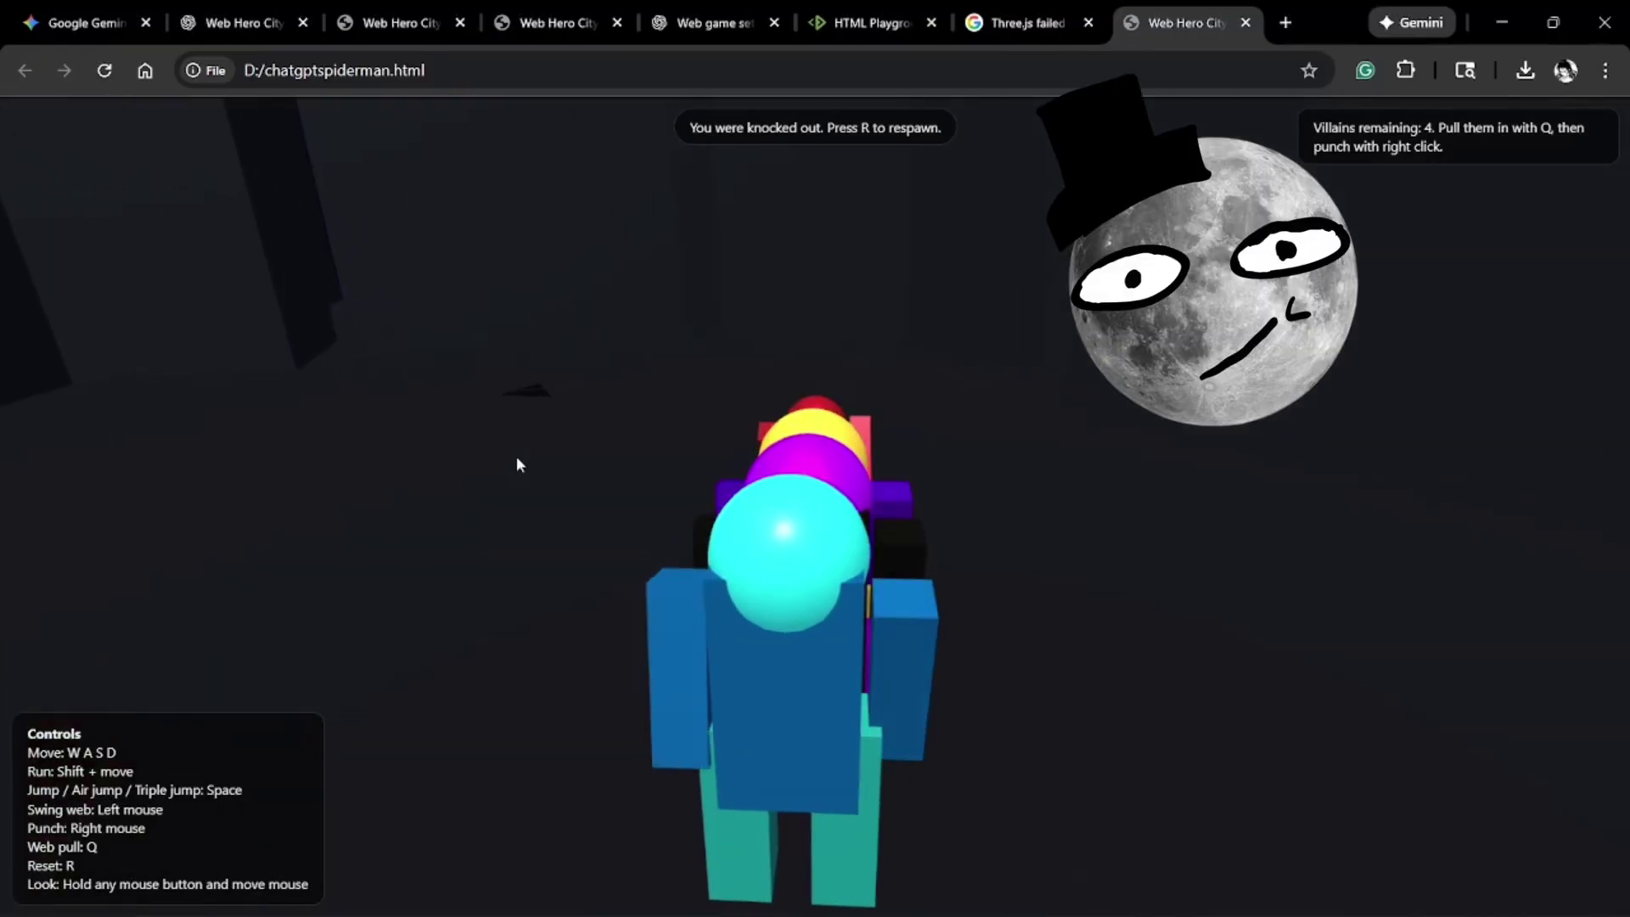
Step: Punch Neon Runner again, moving forward and jumping high above the villains
right_click(867, 335)
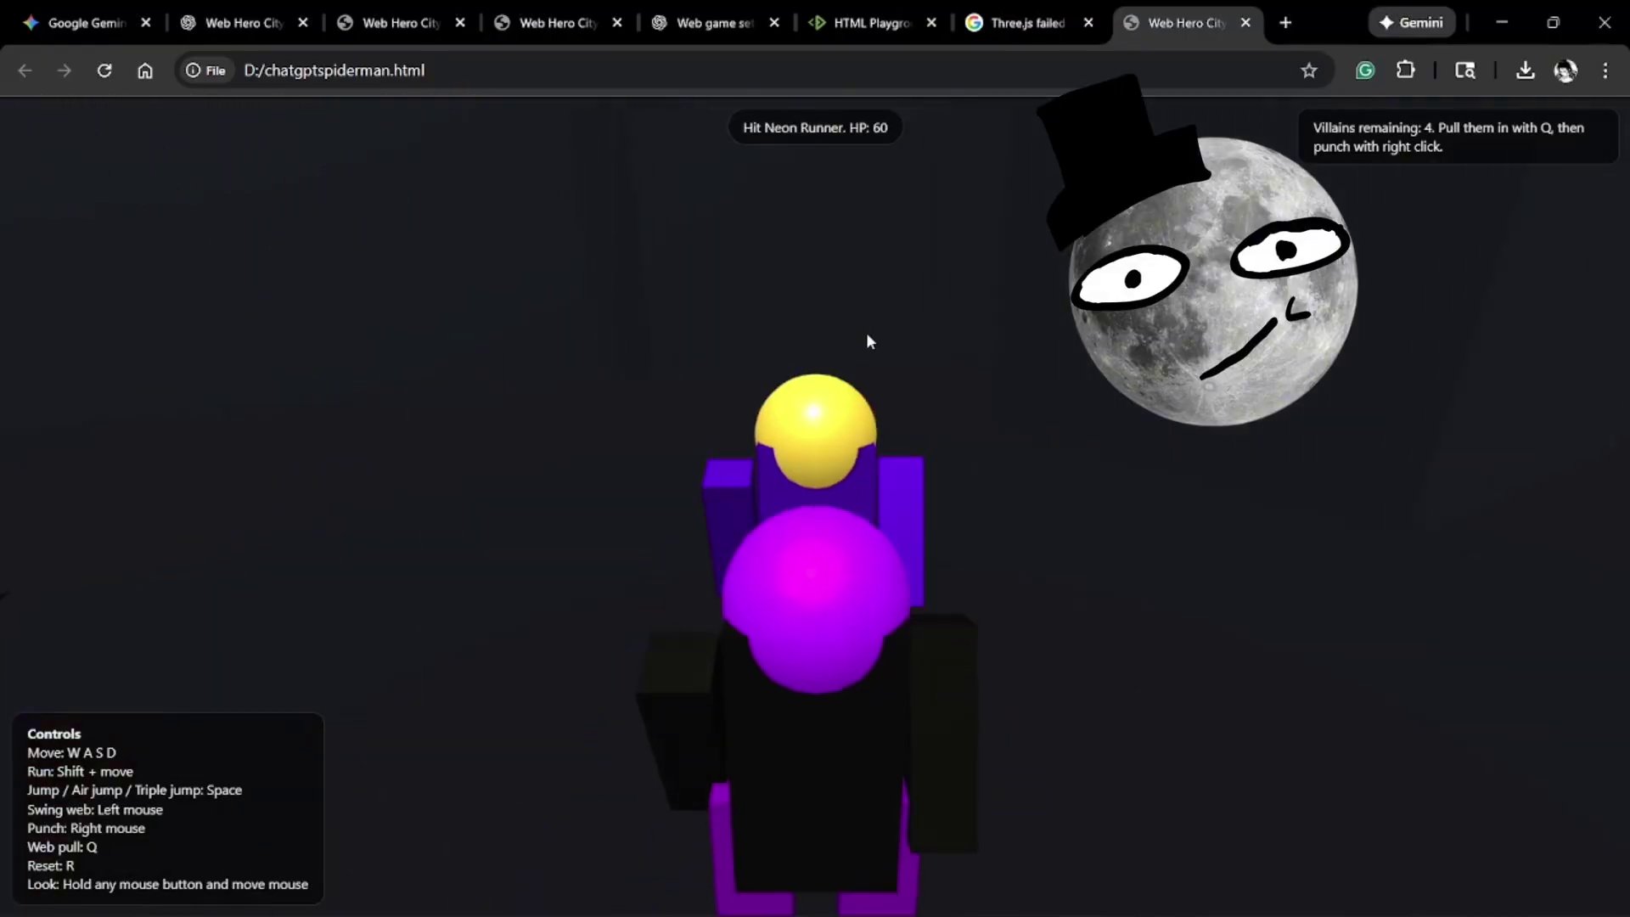
key("w")
left_click_drag(881, 322, 769, 511)
right_click(1079, 367)
key("space")
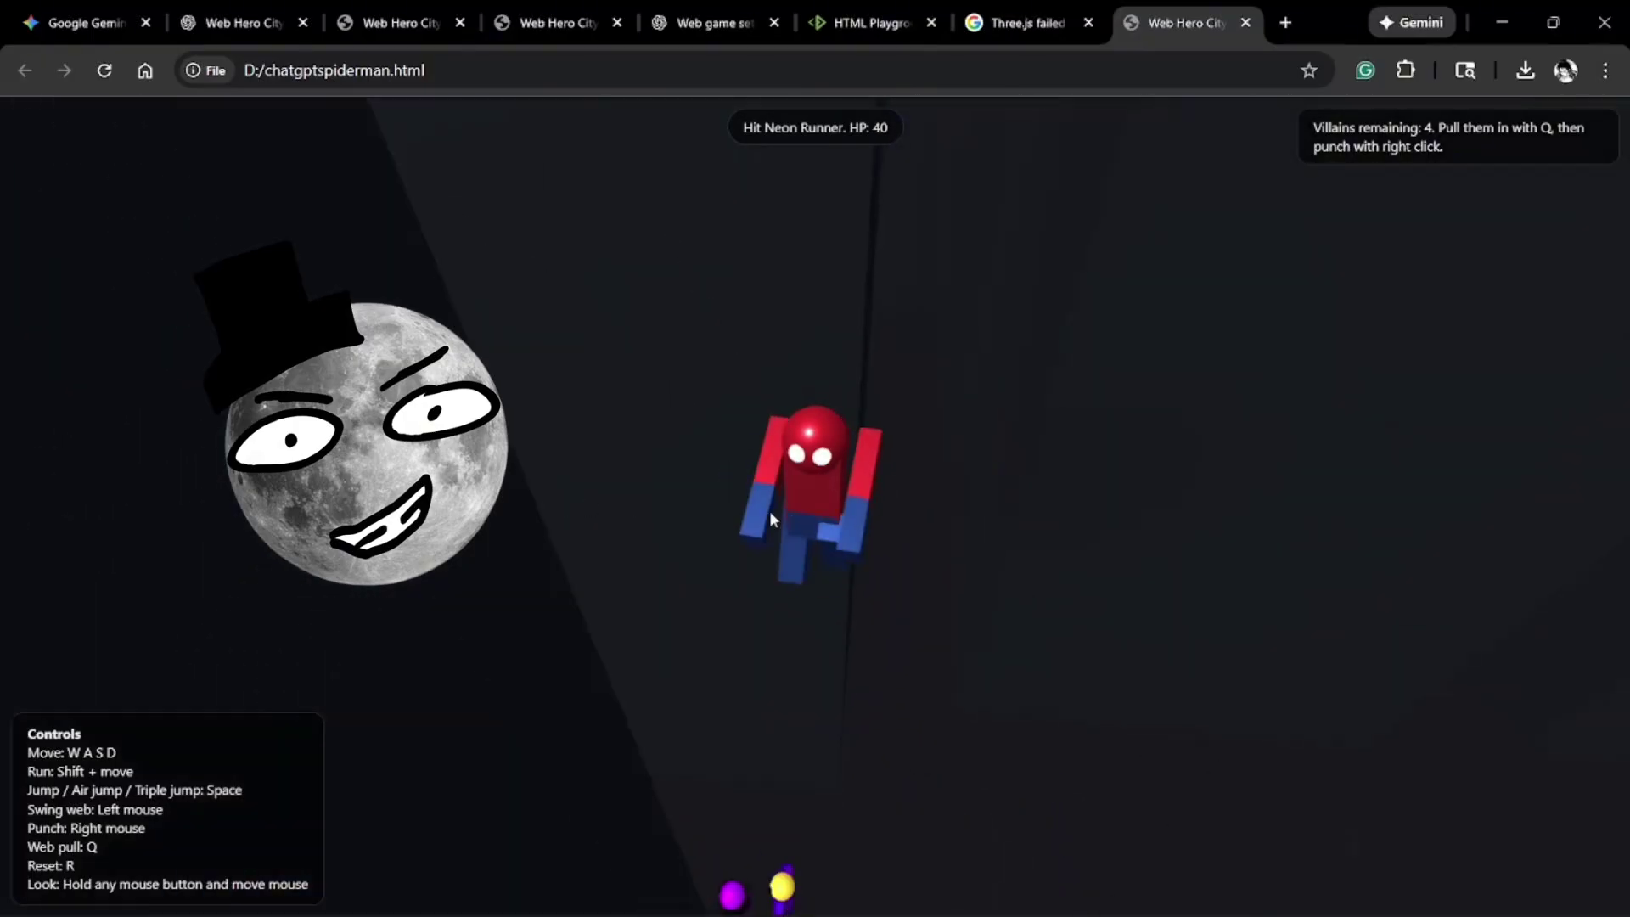
Step: Return focus to the game and test web swinging between the buildings while looking around the city
left_click(666, 83)
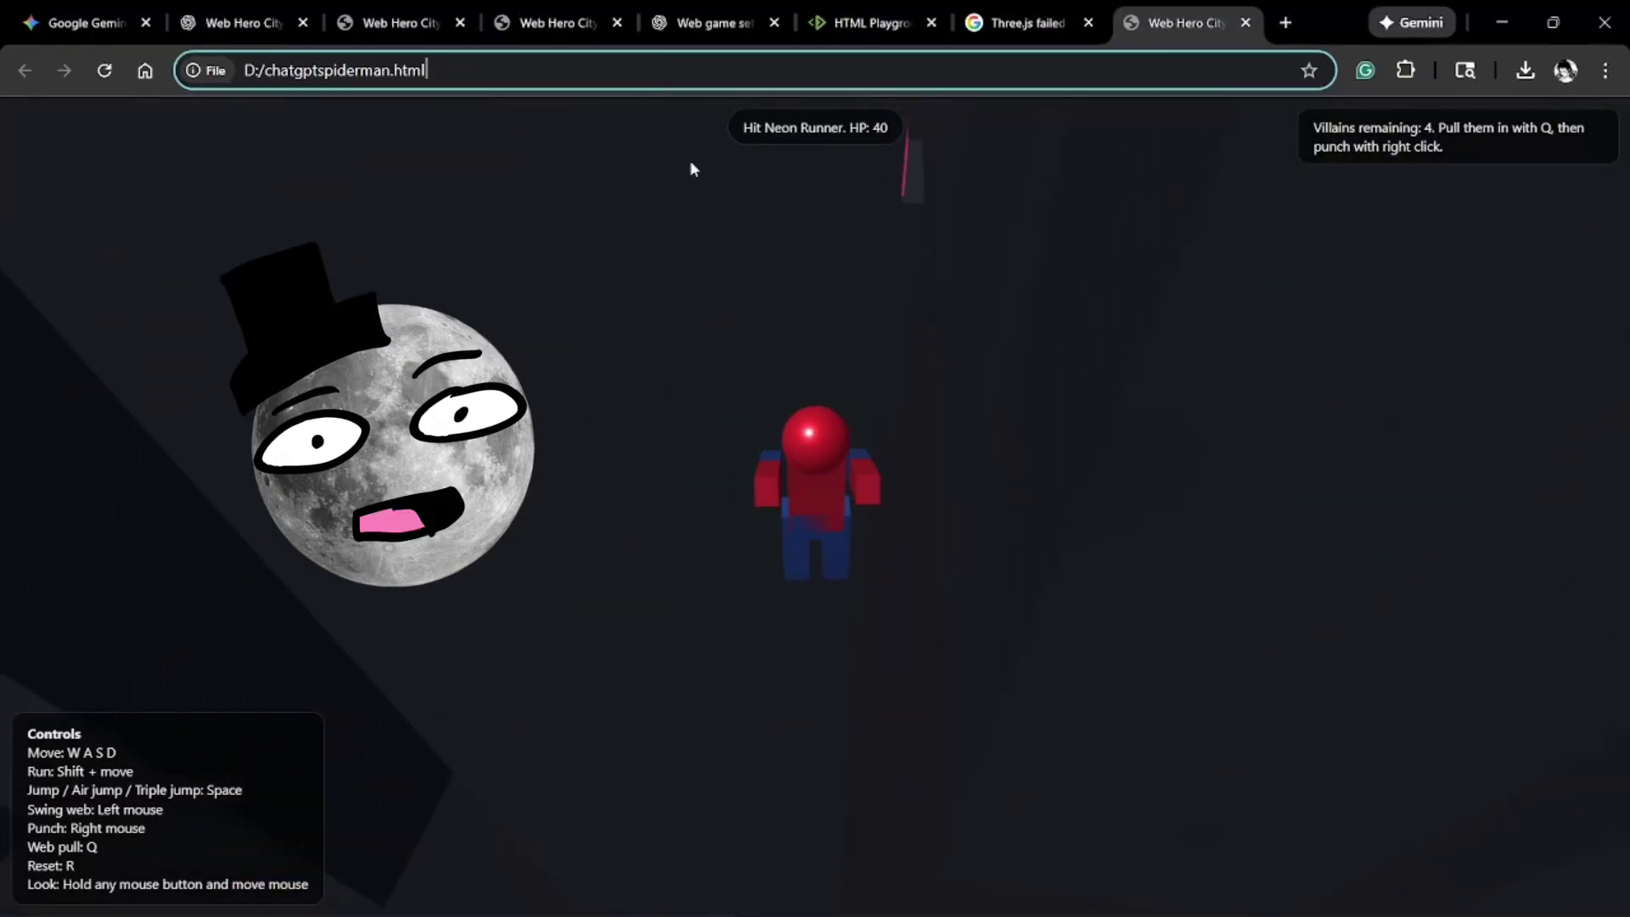
left_click(700, 203)
left_click(700, 216)
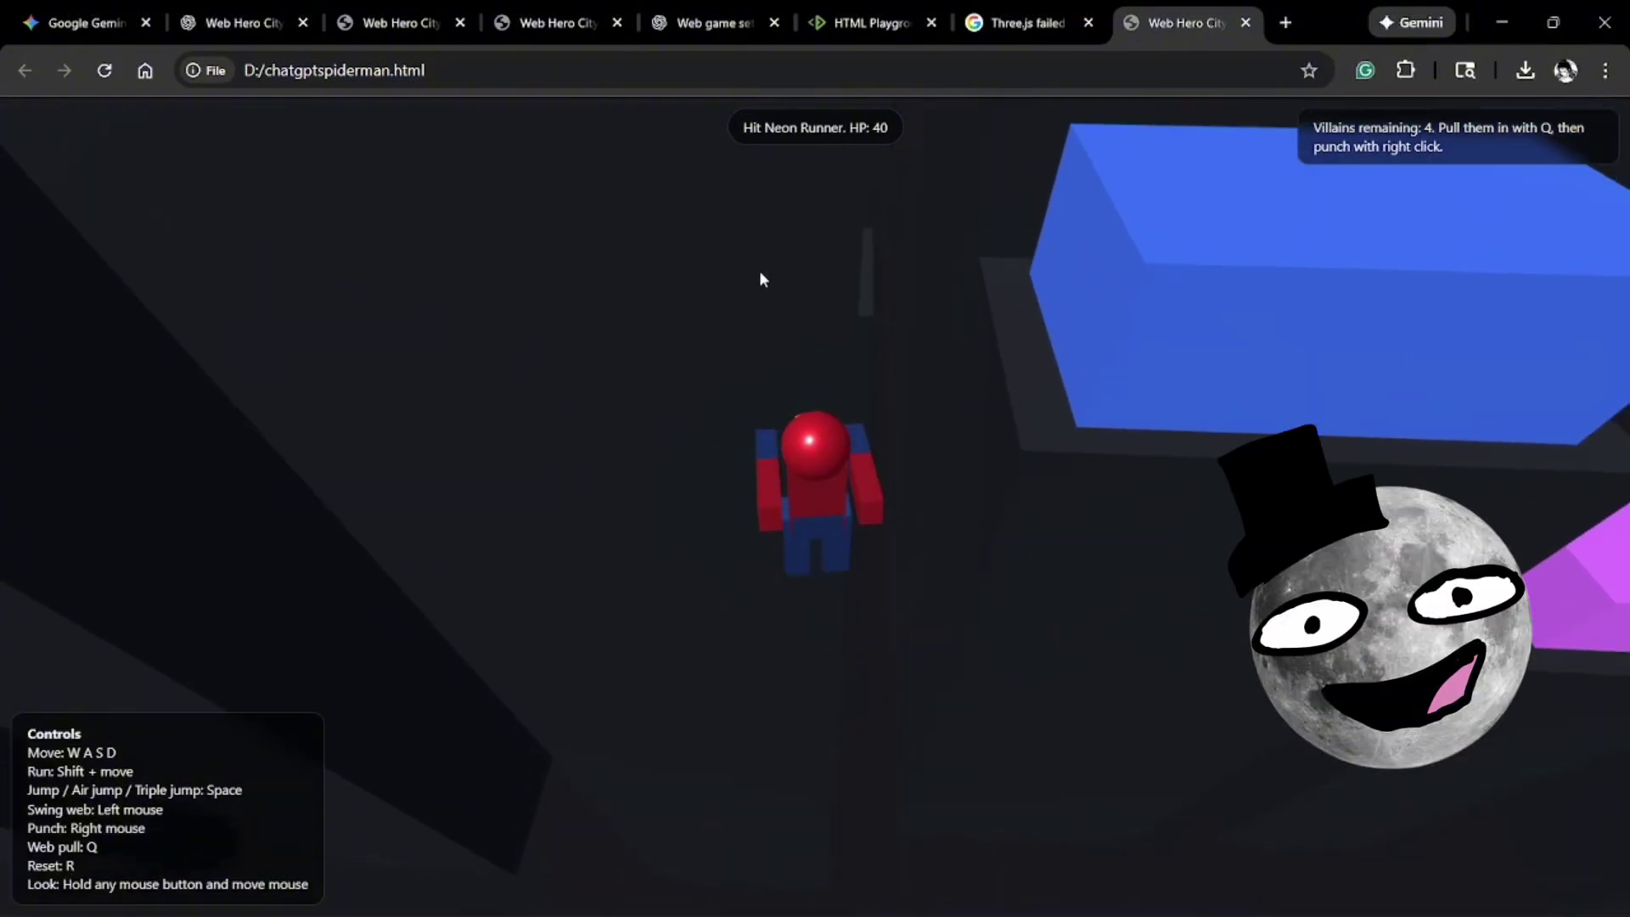
left_click(1265, 360)
key("d")
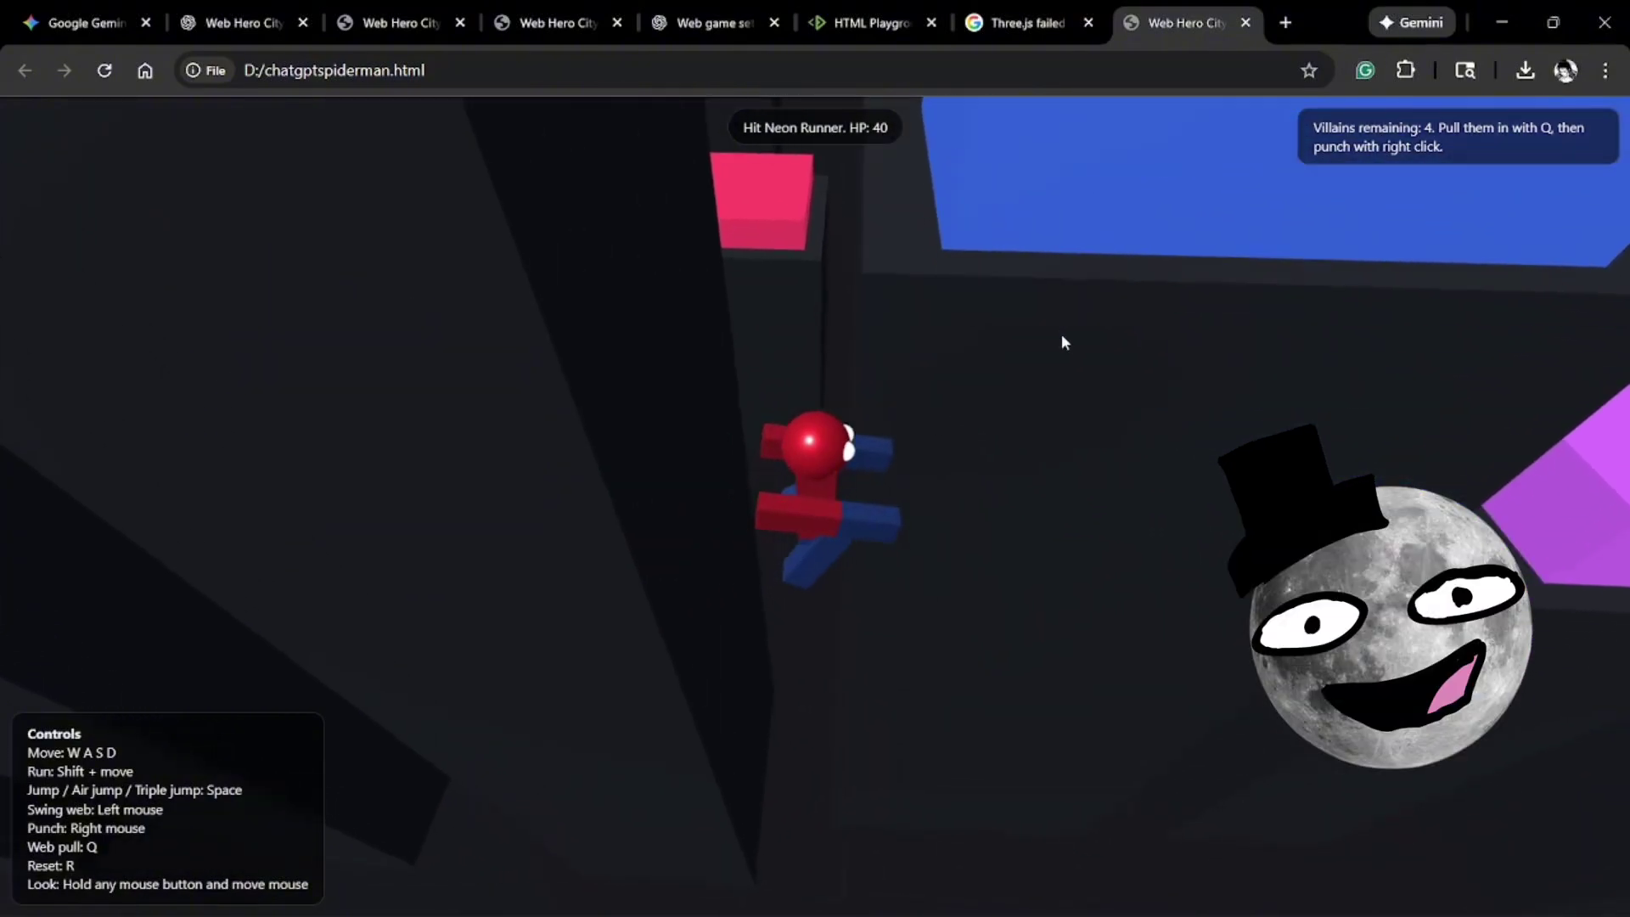
left_click(1062, 339)
right_click(893, 385)
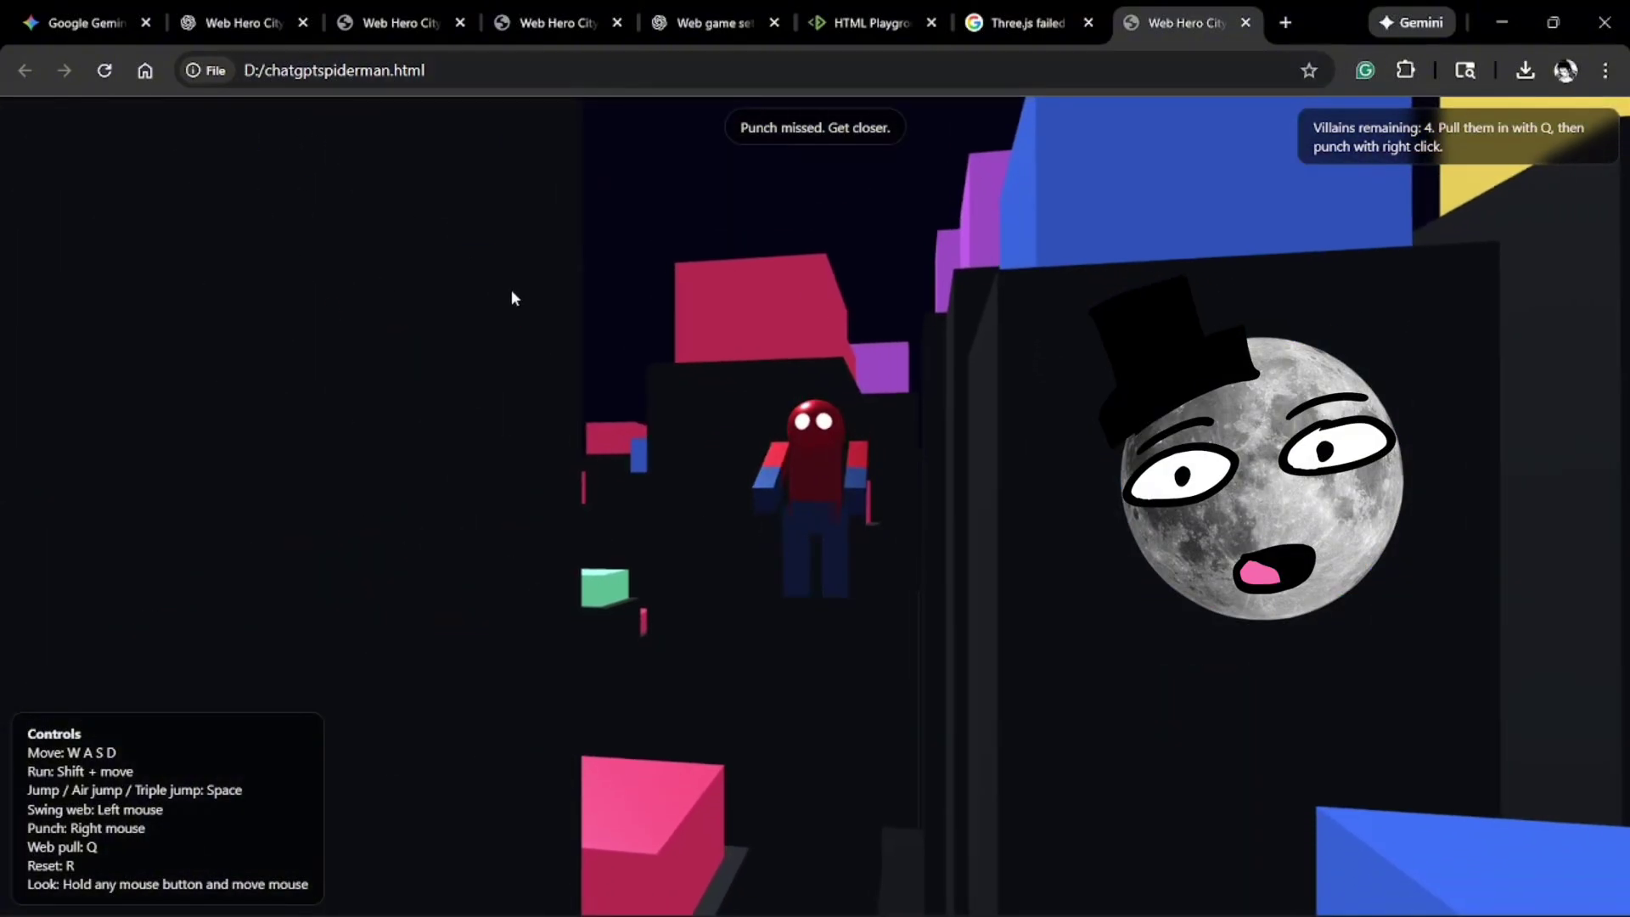
left_click(827, 247)
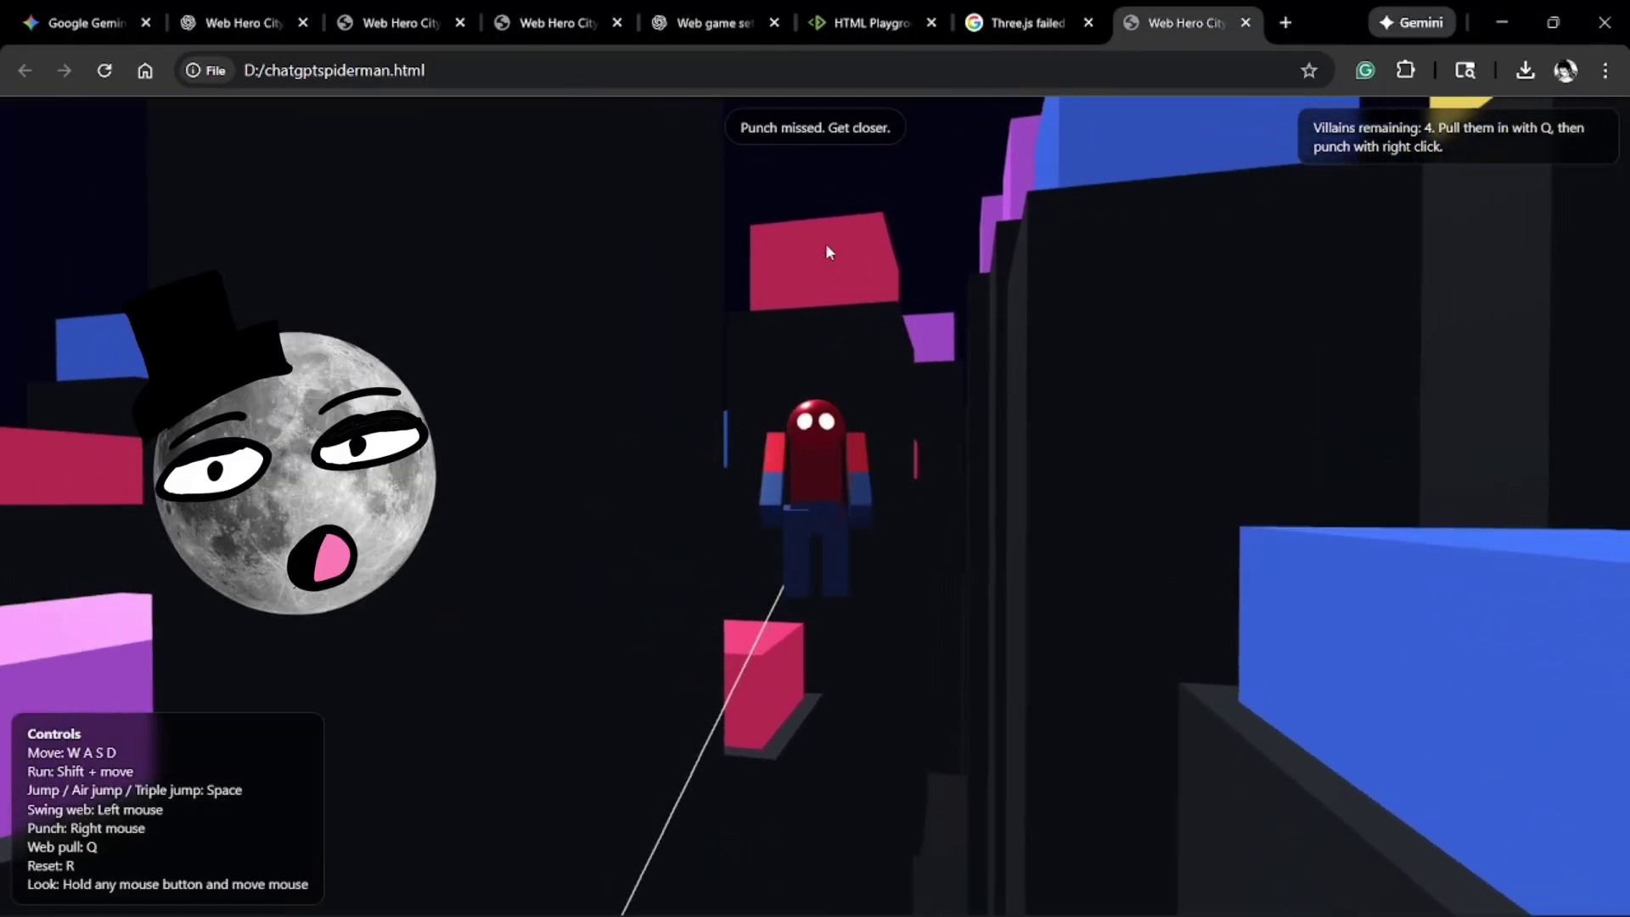
left_click_drag(807, 274, 424, 407)
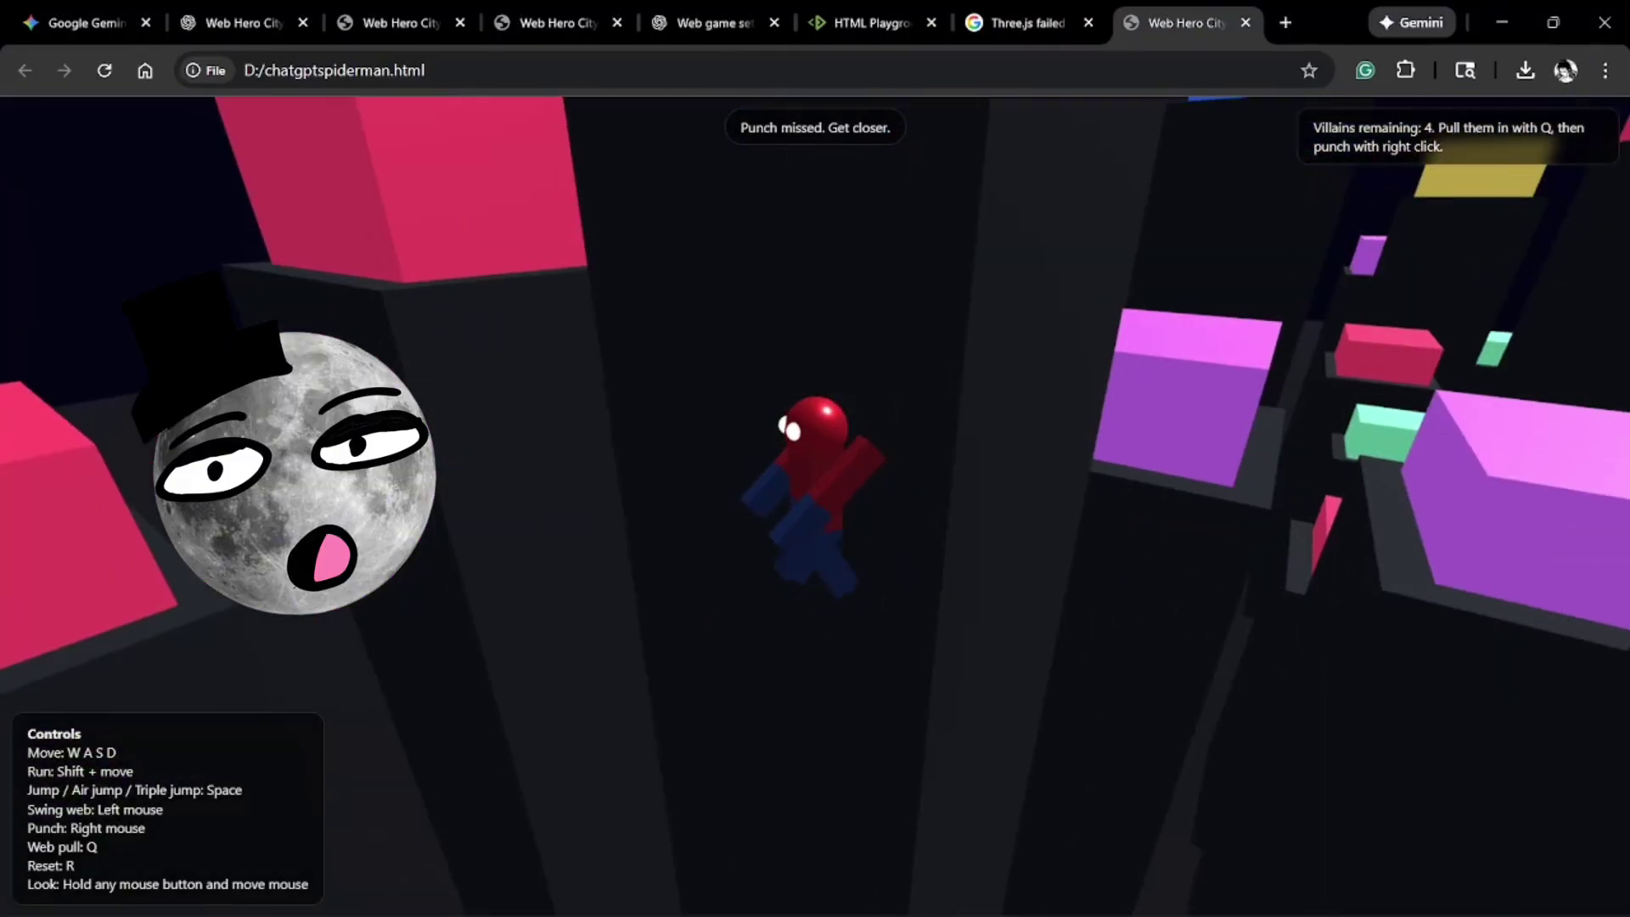
left_click_drag(813, 367, 951, 280)
left_click_drag(629, 574, 894, 516)
Step: Punch the villains repeatedly until all four are defeated
right_click(819, 538)
right_click(1235, 556)
right_click(1237, 555)
right_click(1415, 541)
right_click(1323, 495)
right_click(1322, 494)
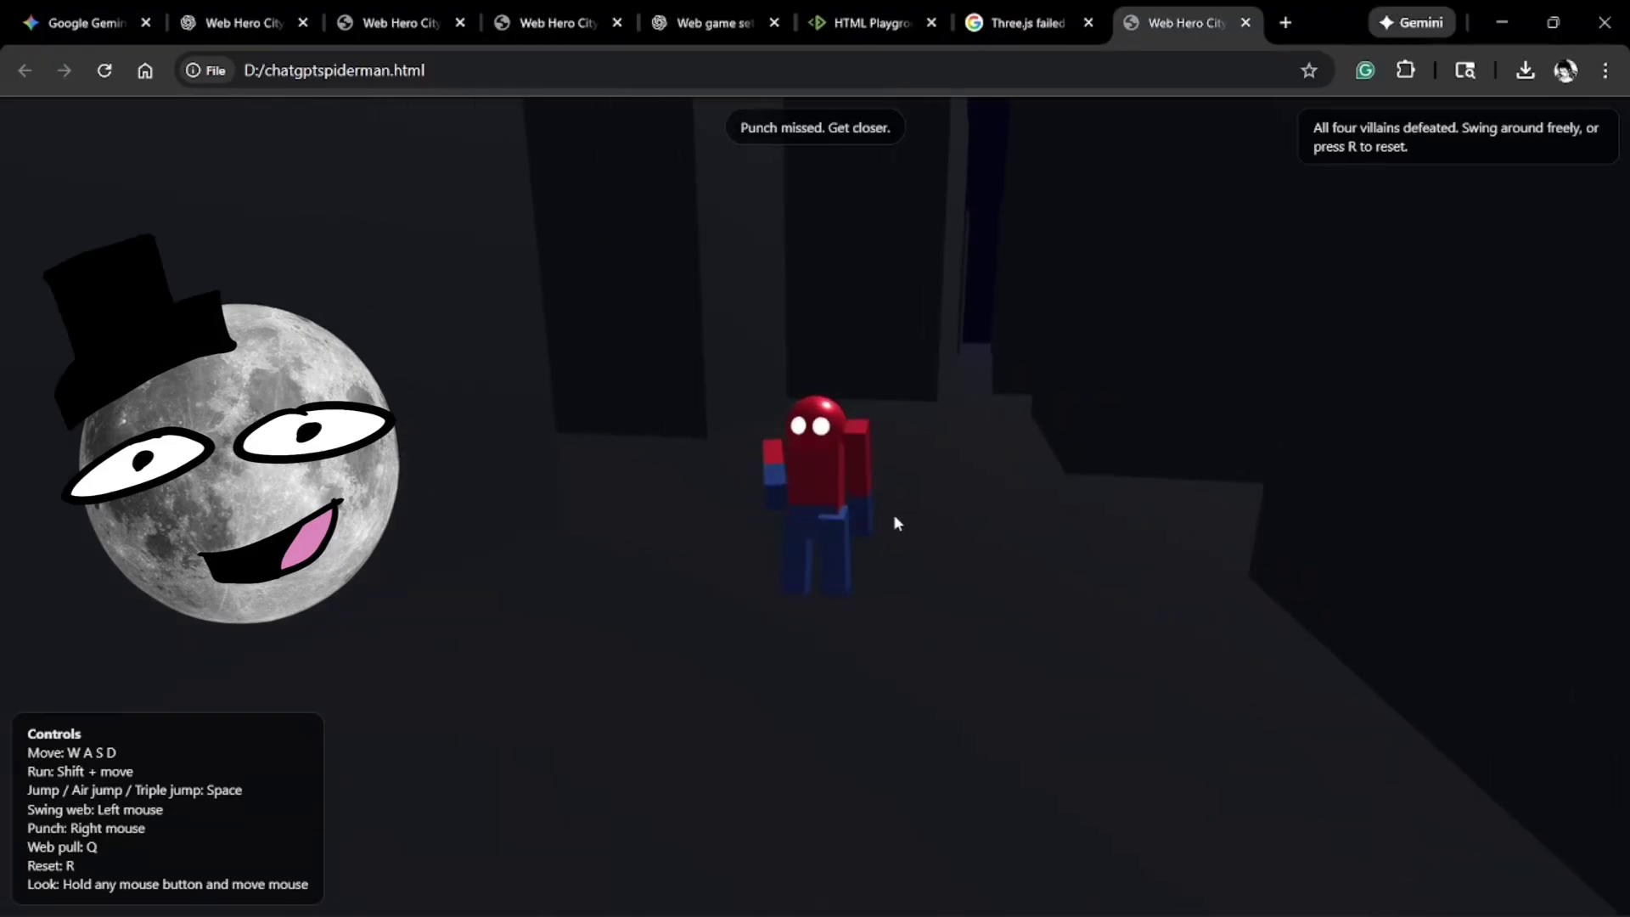
Step: Walk the hero around the empty street throwing punches, then respawn him
key("w")
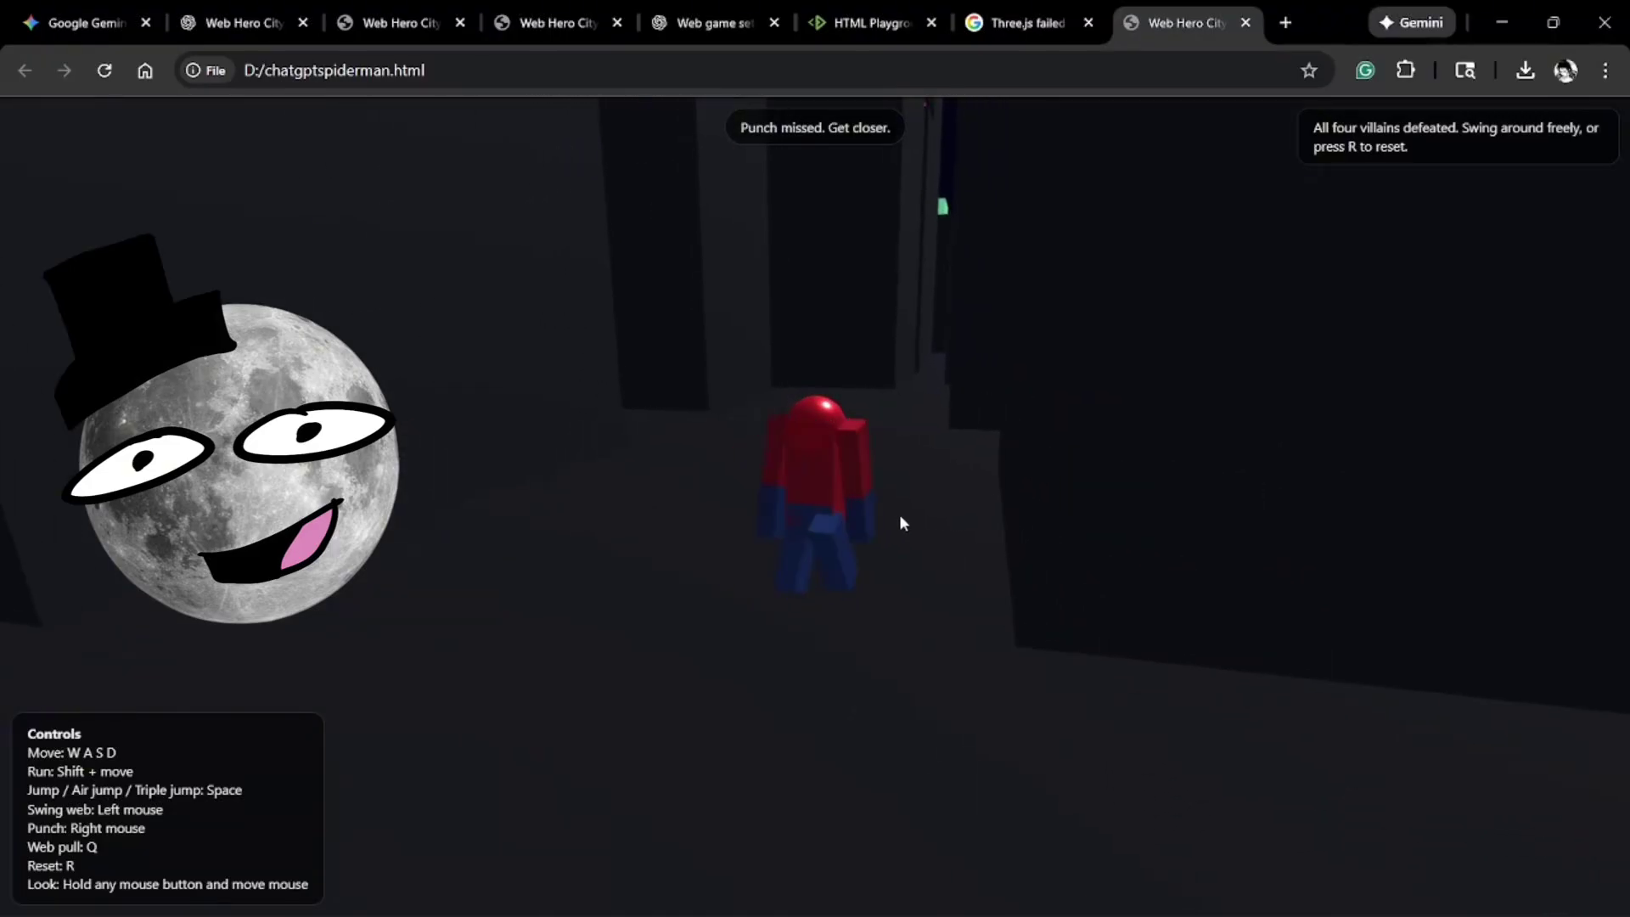
right_click(907, 513)
right_click(917, 511)
right_click(919, 511)
right_click(921, 511)
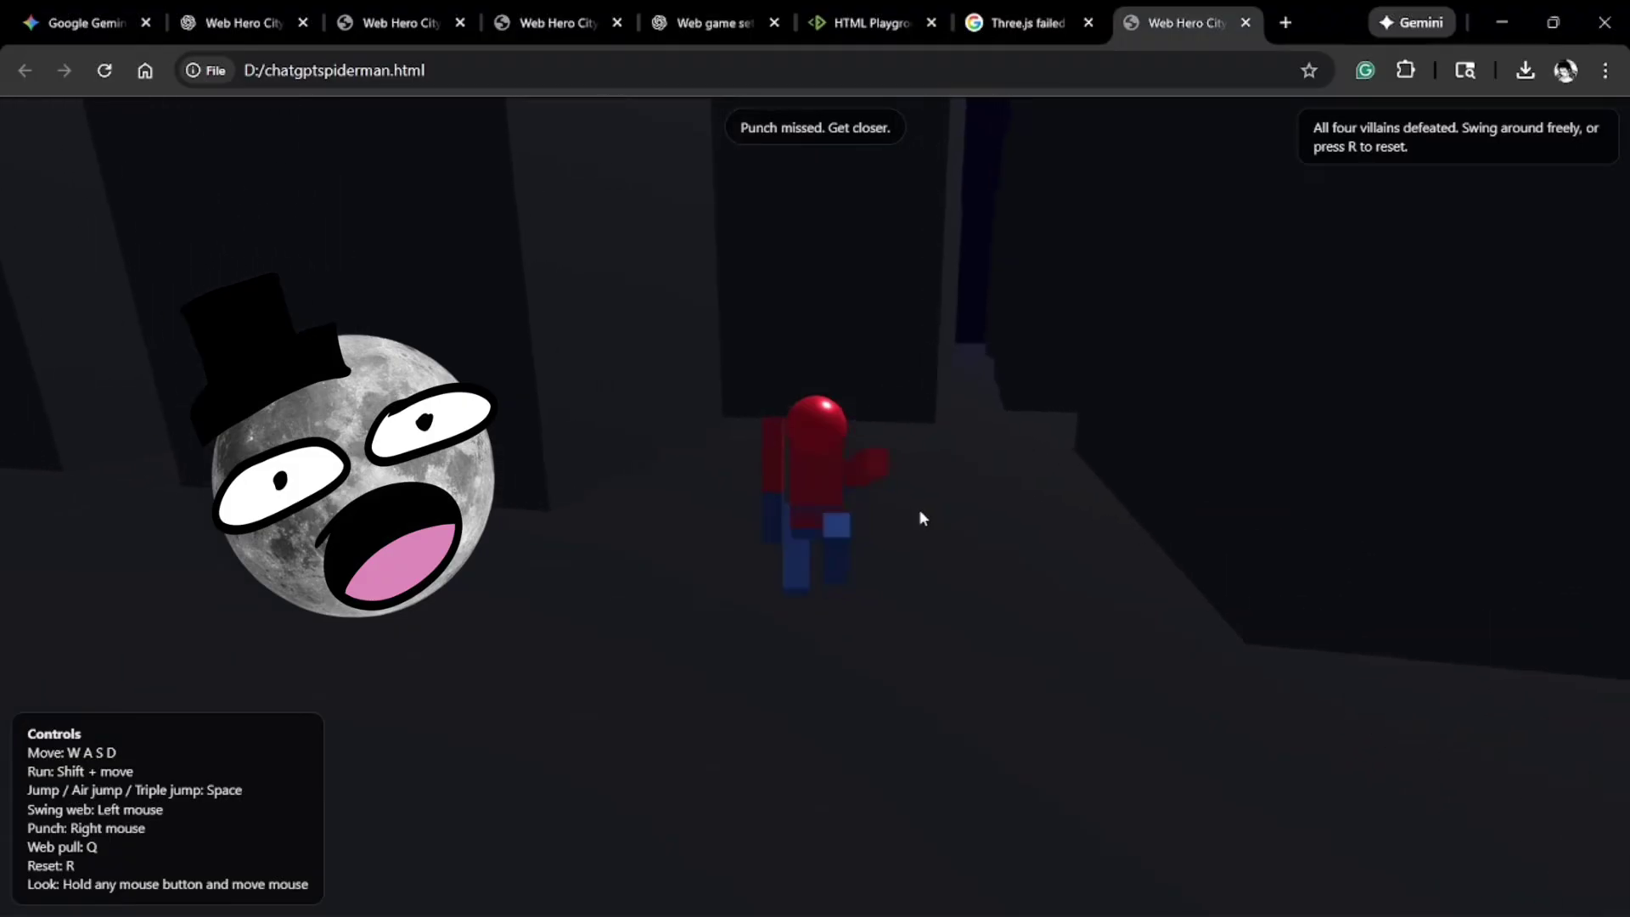
key("d")
key("a")
key("s")
key("r")
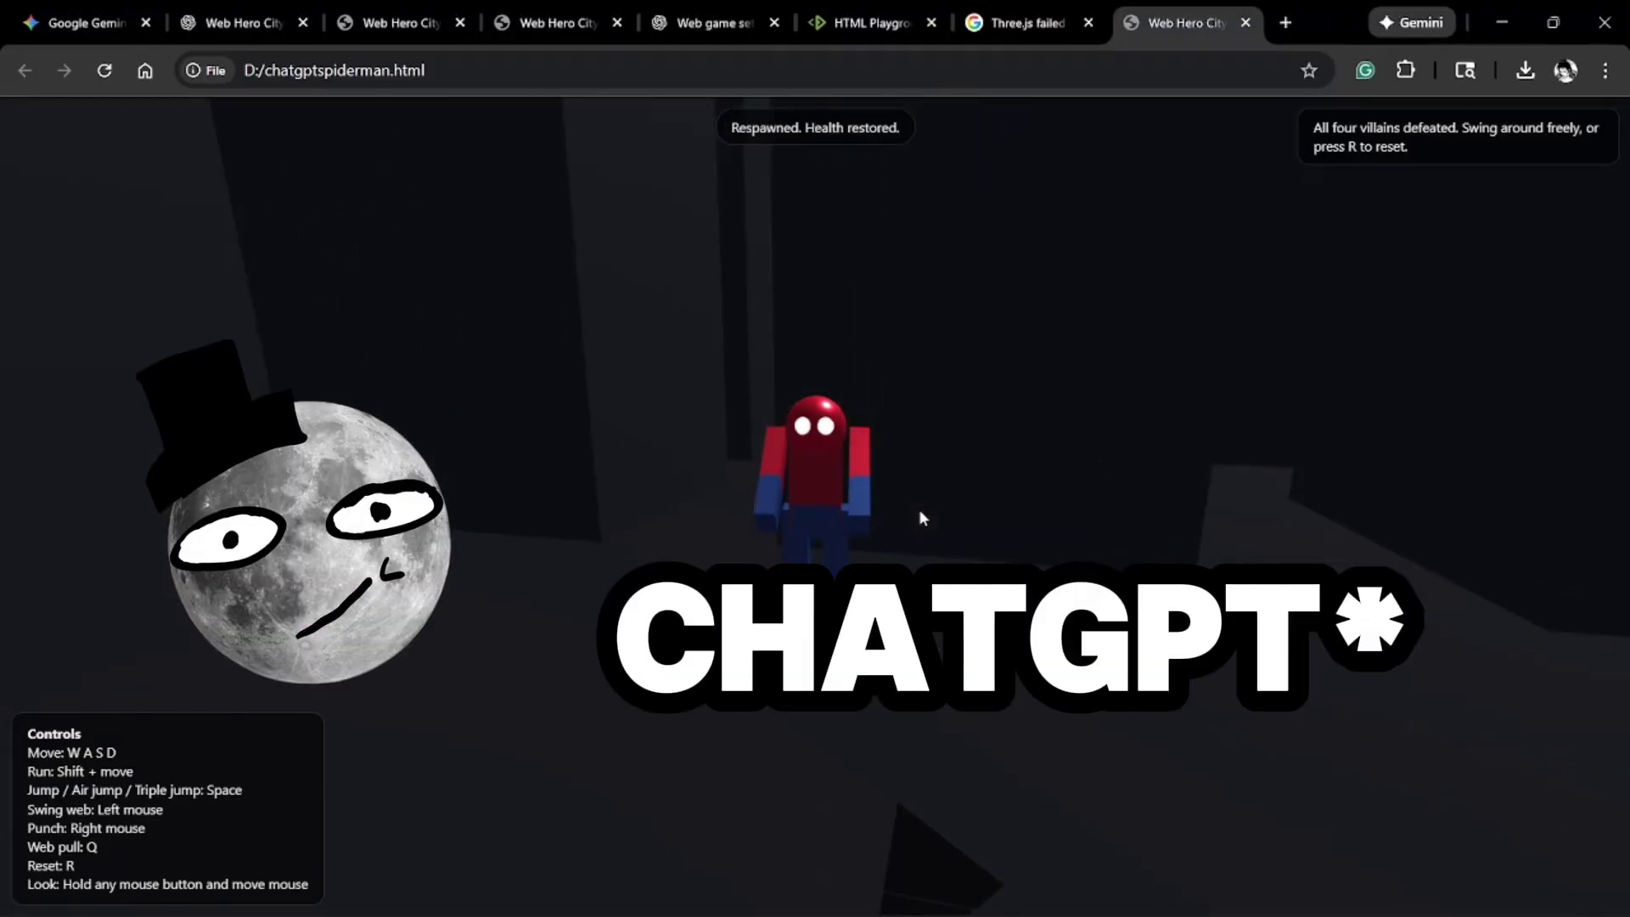
Step: Test moving, punching and rotating the camera around the hero, and reset him again
key("w")
right_click(921, 511)
left_click_drag(946, 528, 1574, 498)
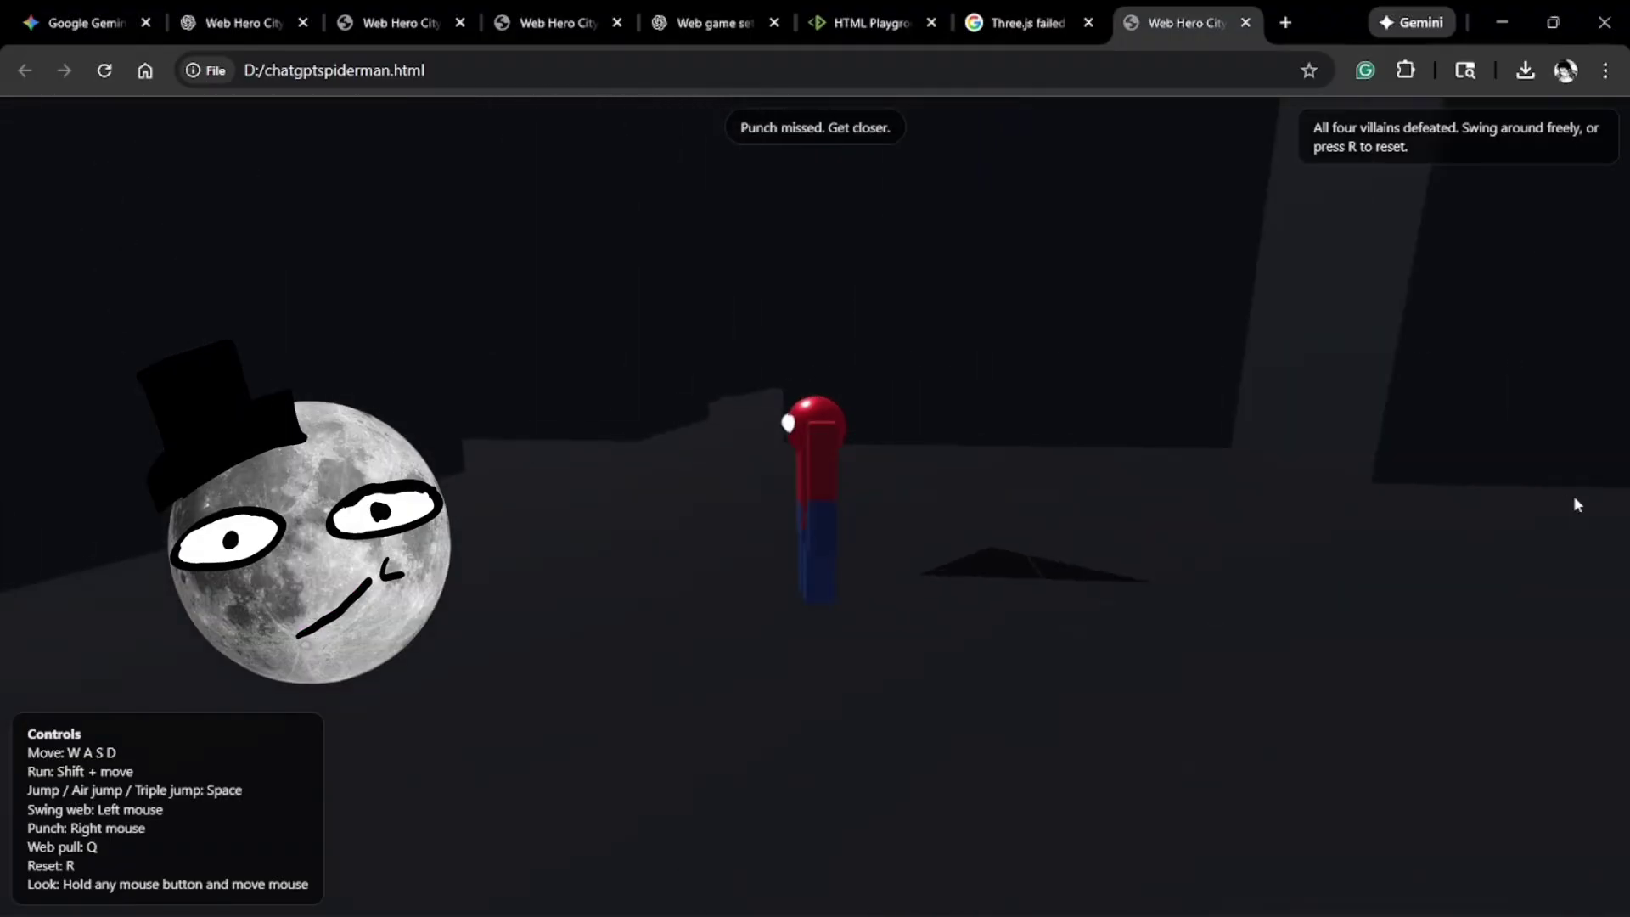
left_click_drag(761, 533, 1625, 533)
key("s")
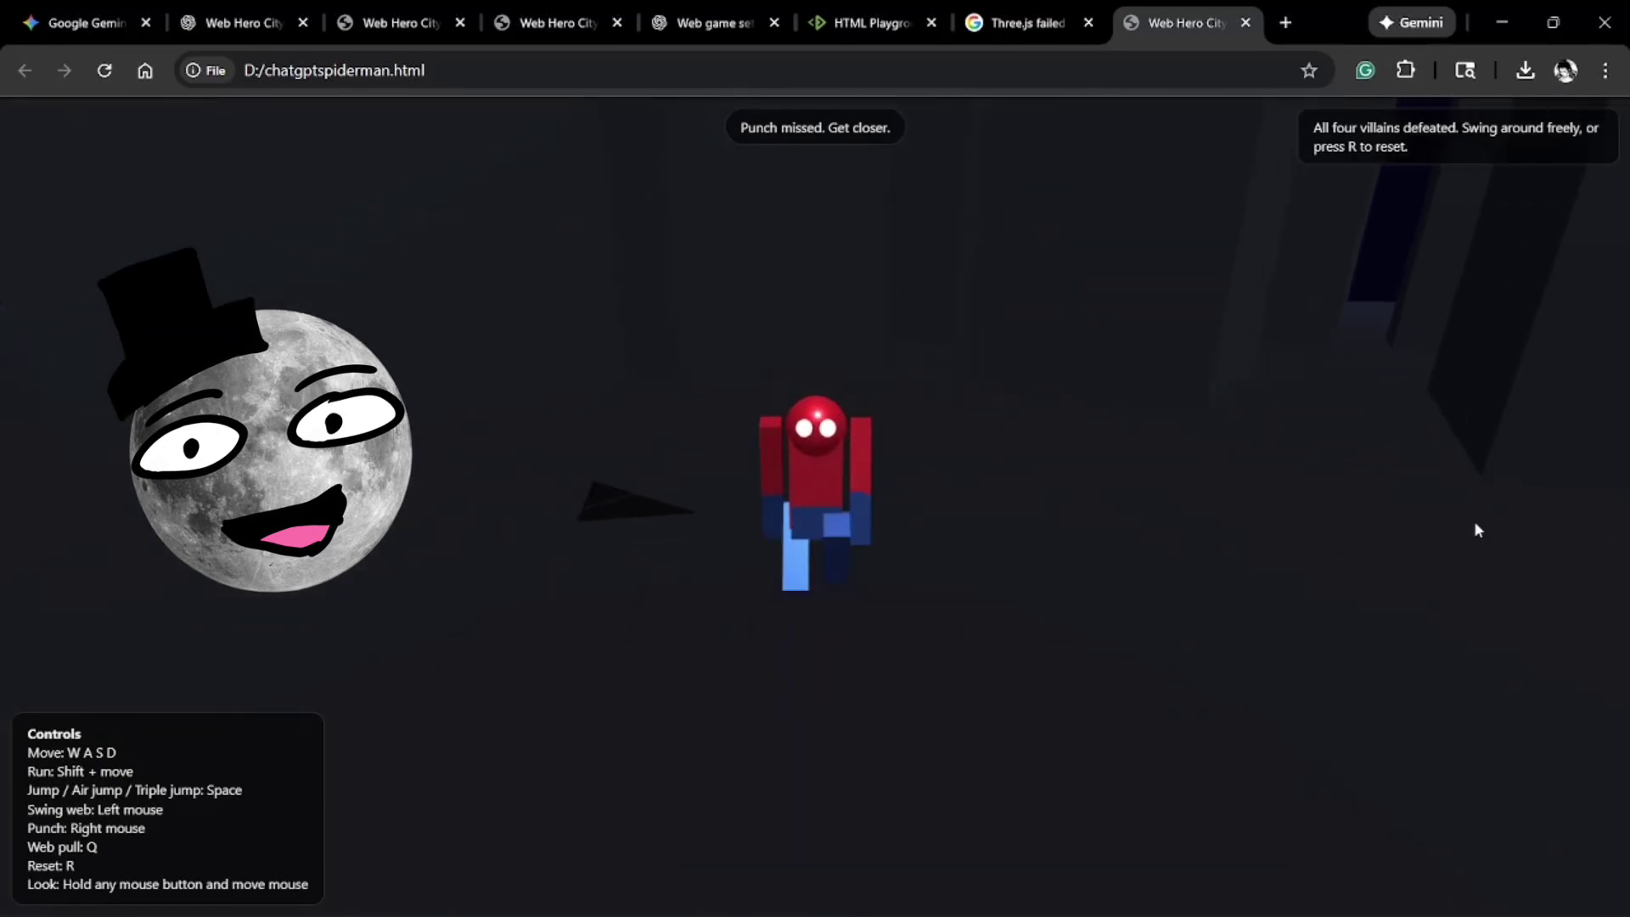
key("r")
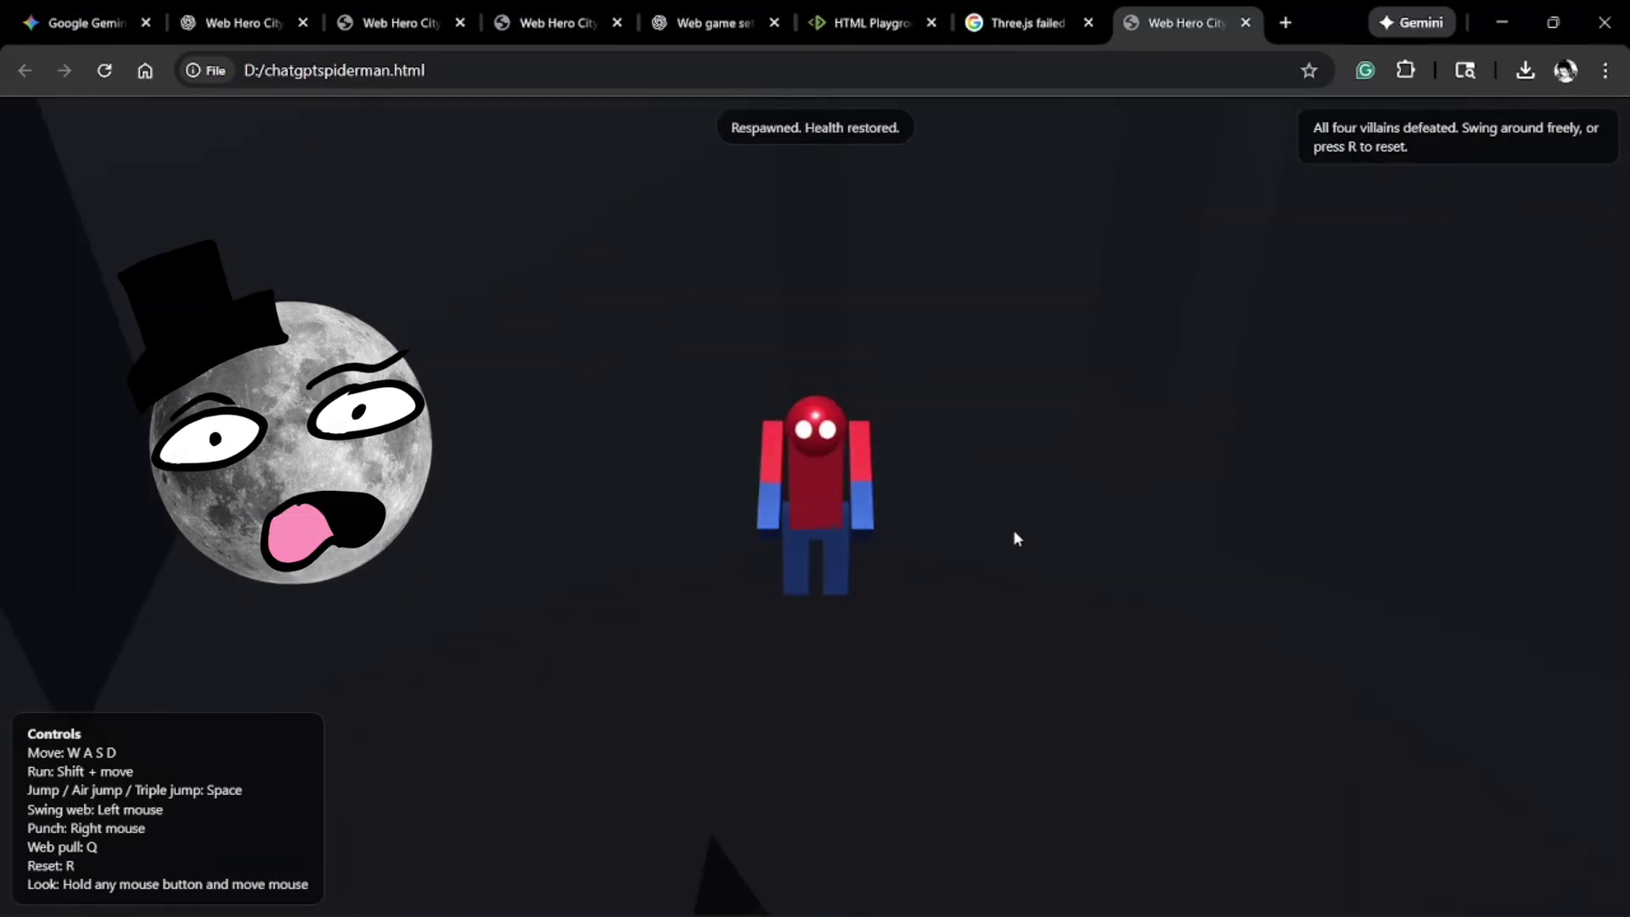
Step: Back the hero up and throw punches while orbiting the view around him
key("s")
right_click(1067, 512)
left_click_drag(1067, 511, 86, 553)
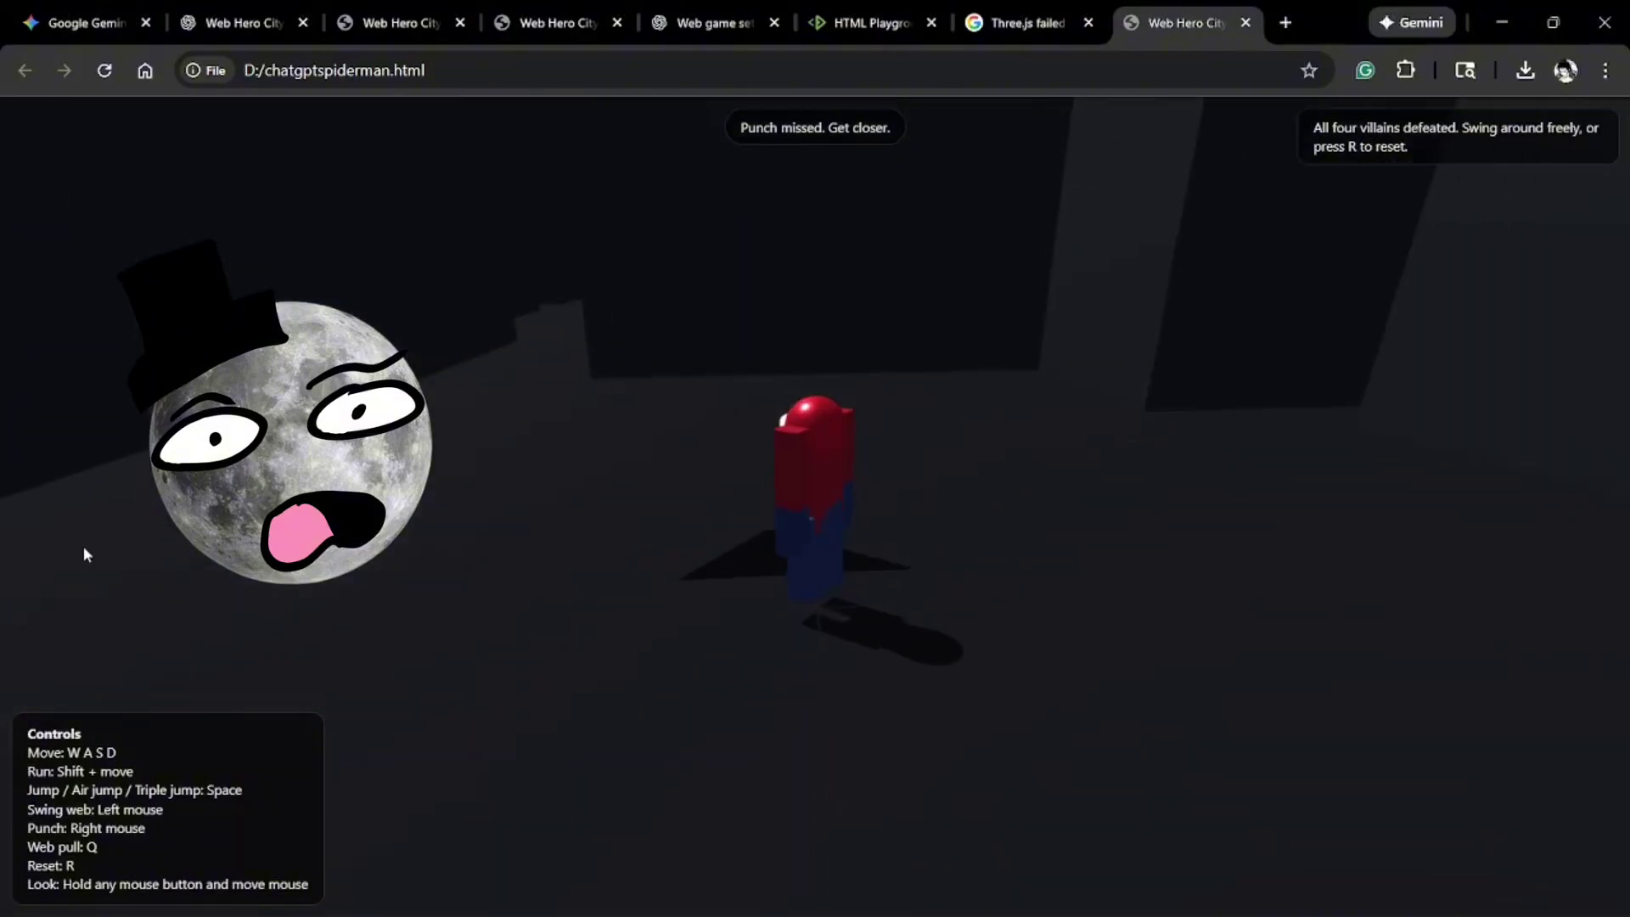
right_click(255, 535)
left_click_drag(255, 535, 162, 510)
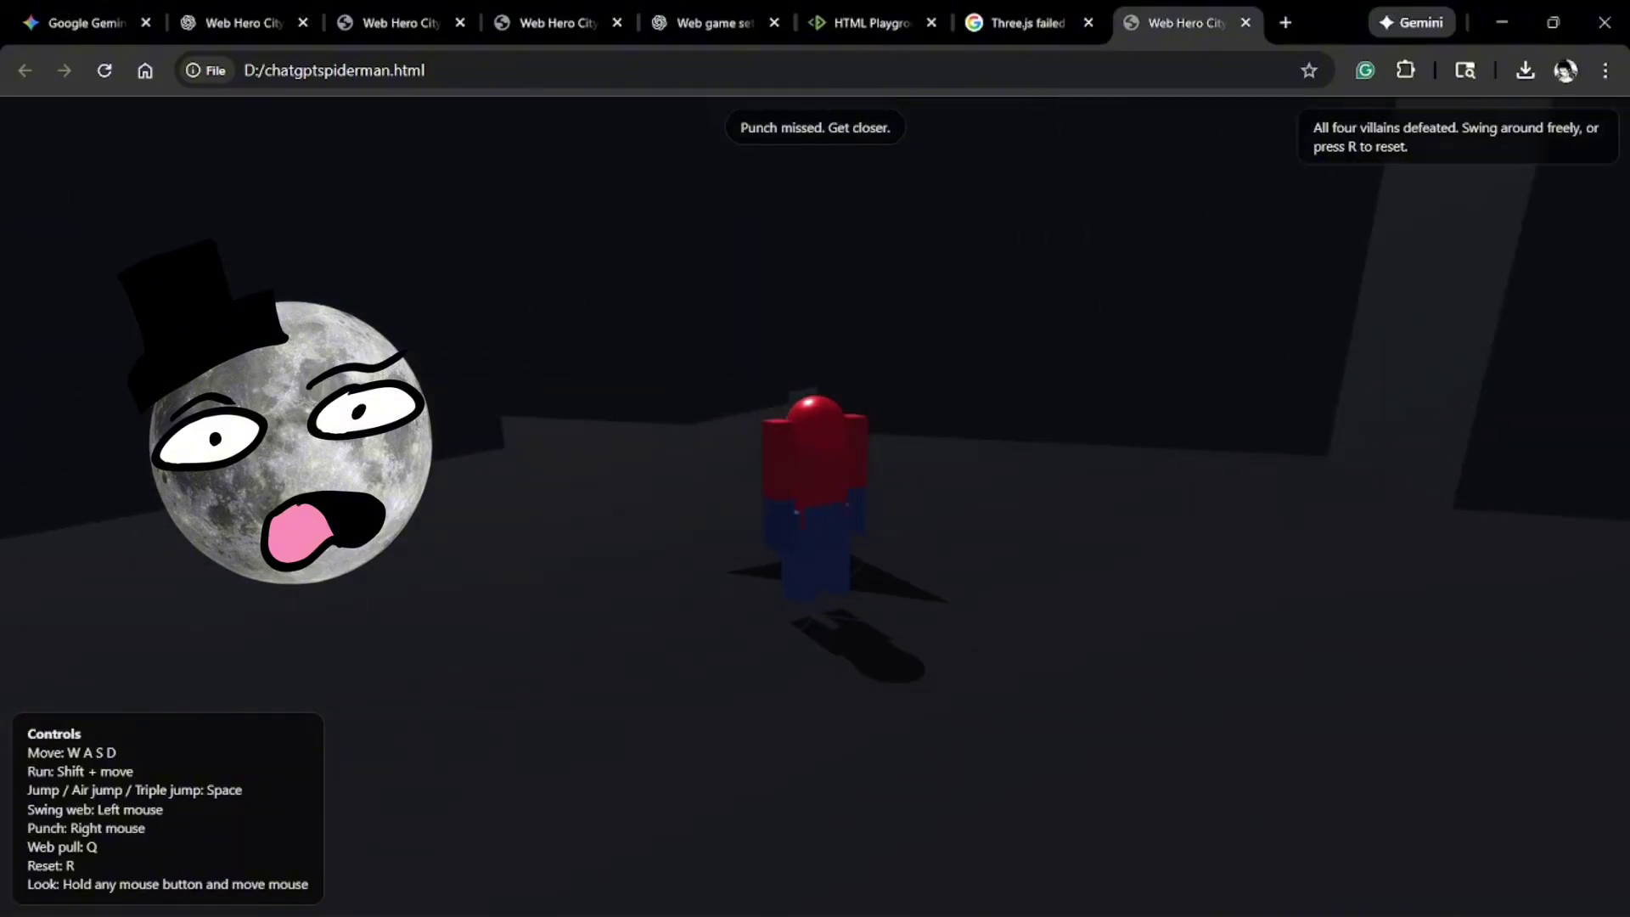
Step: Reload the game page and run the hero forward towards the villains
left_click(104, 72)
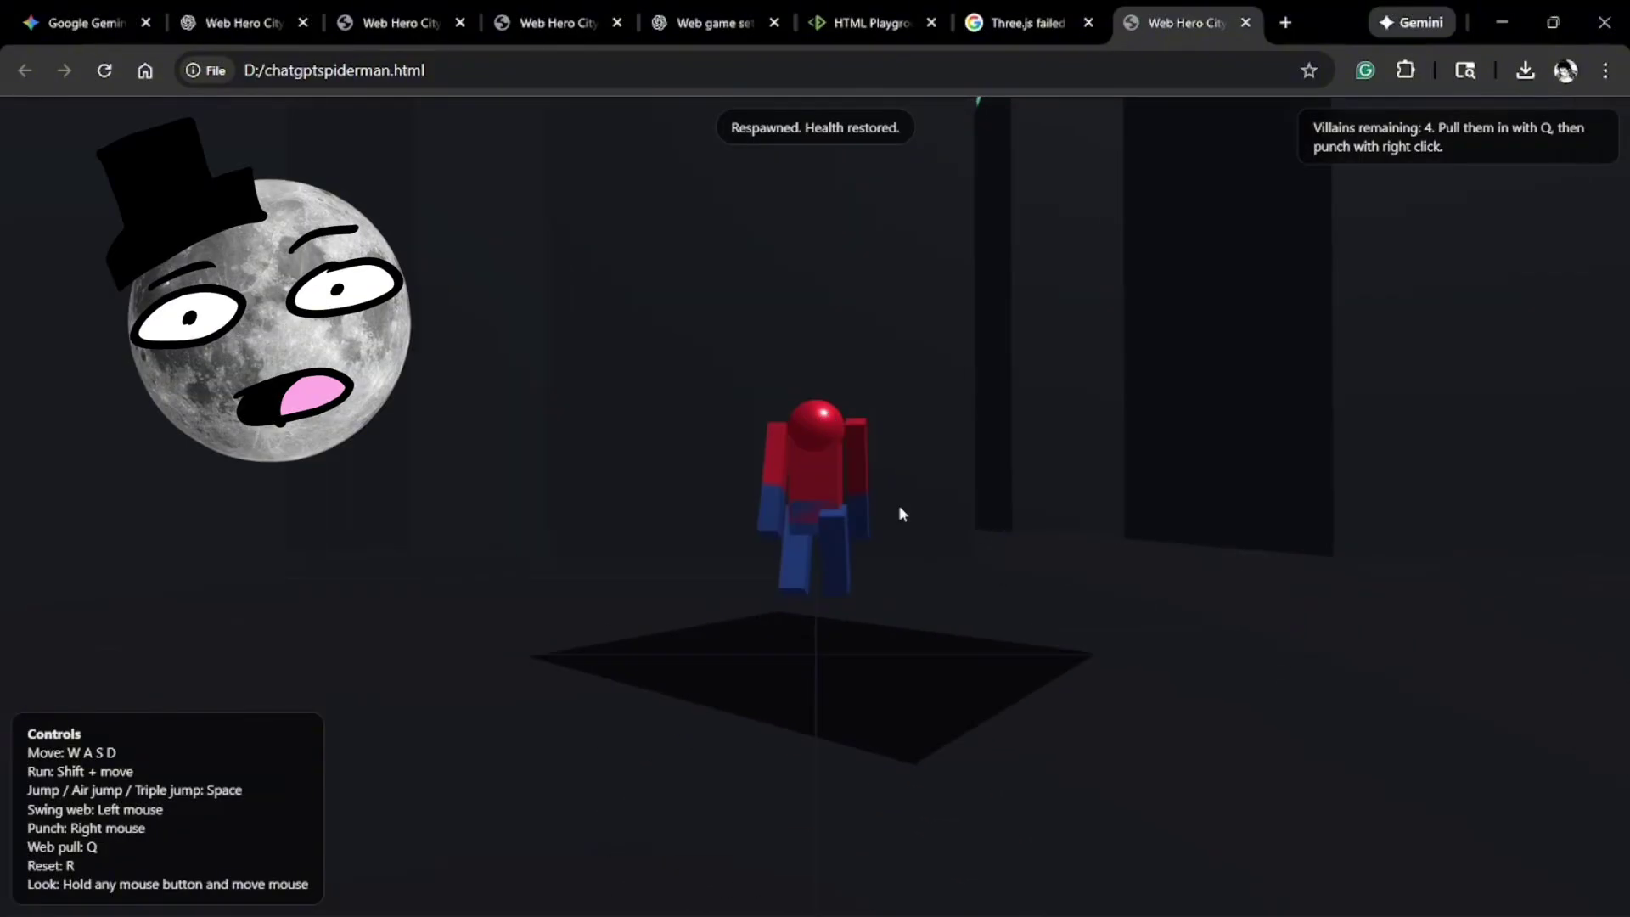
right_click(905, 517)
key("w")
right_click(1287, 645)
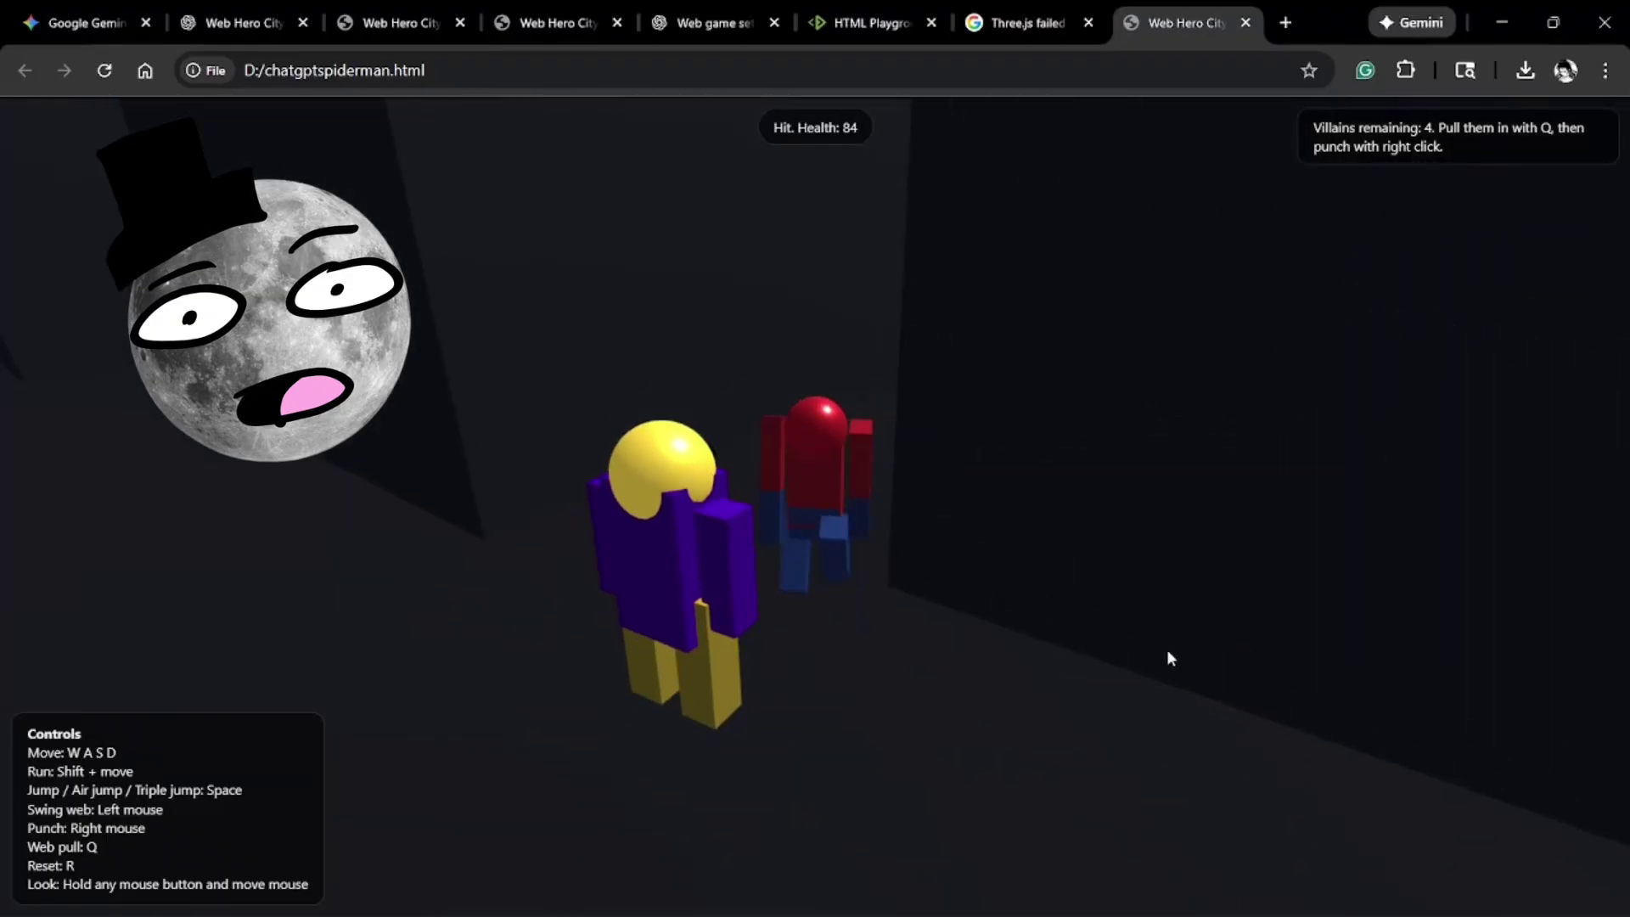
Step: Punch the nearest villains around the hero until one of them is defeated
right_click(352, 649)
right_click(195, 644)
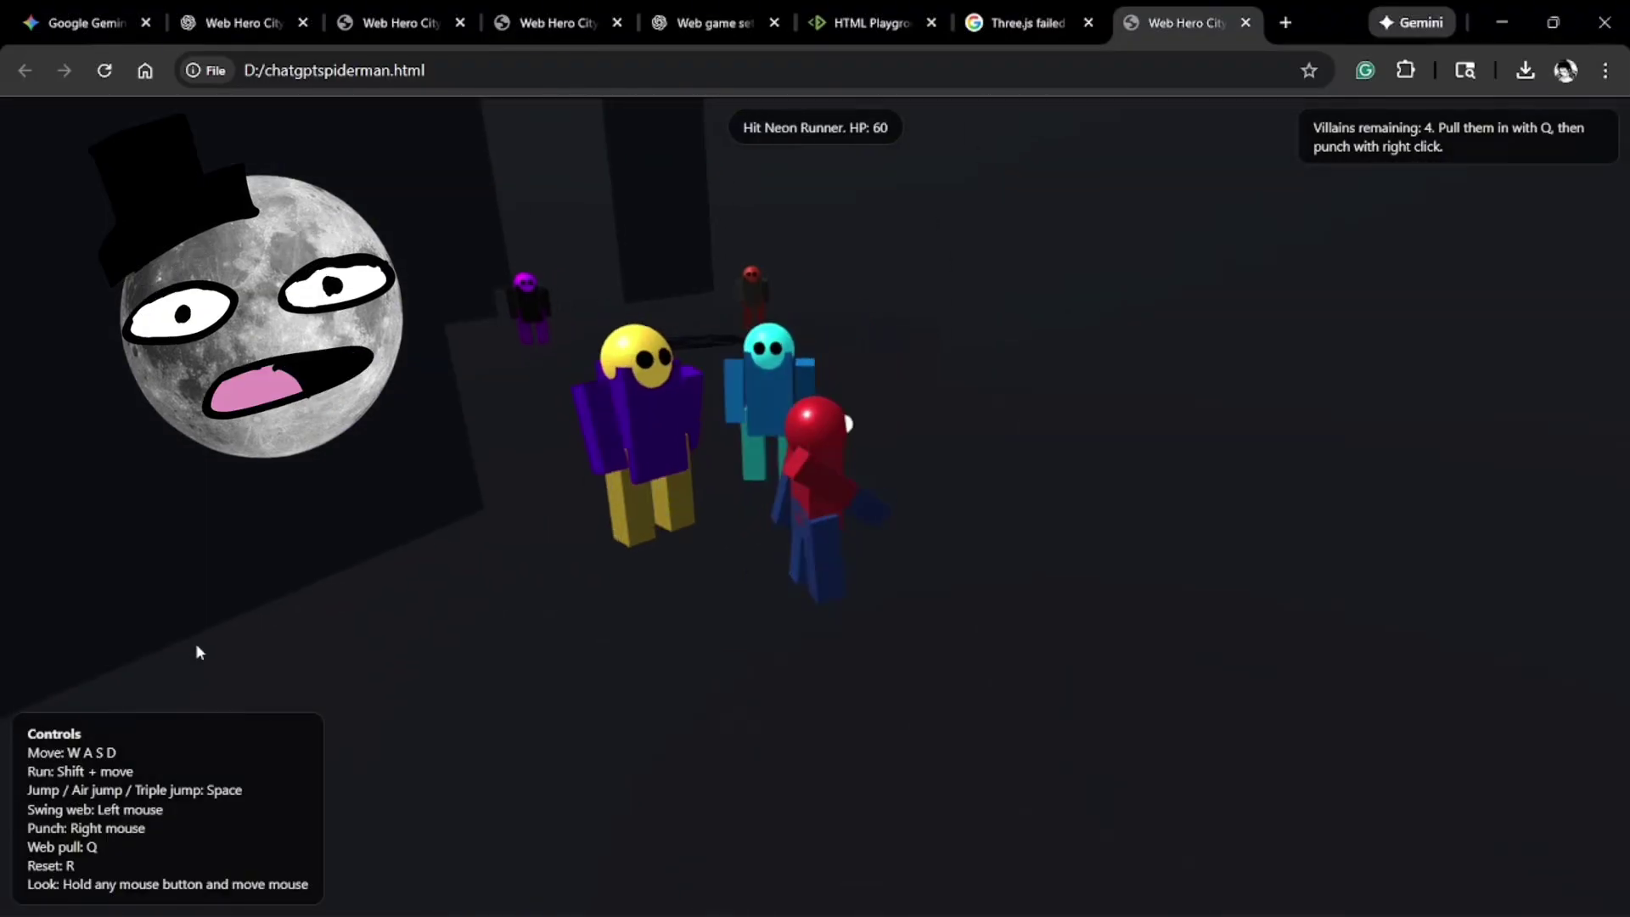
right_click(199, 652)
right_click(283, 640)
key("w")
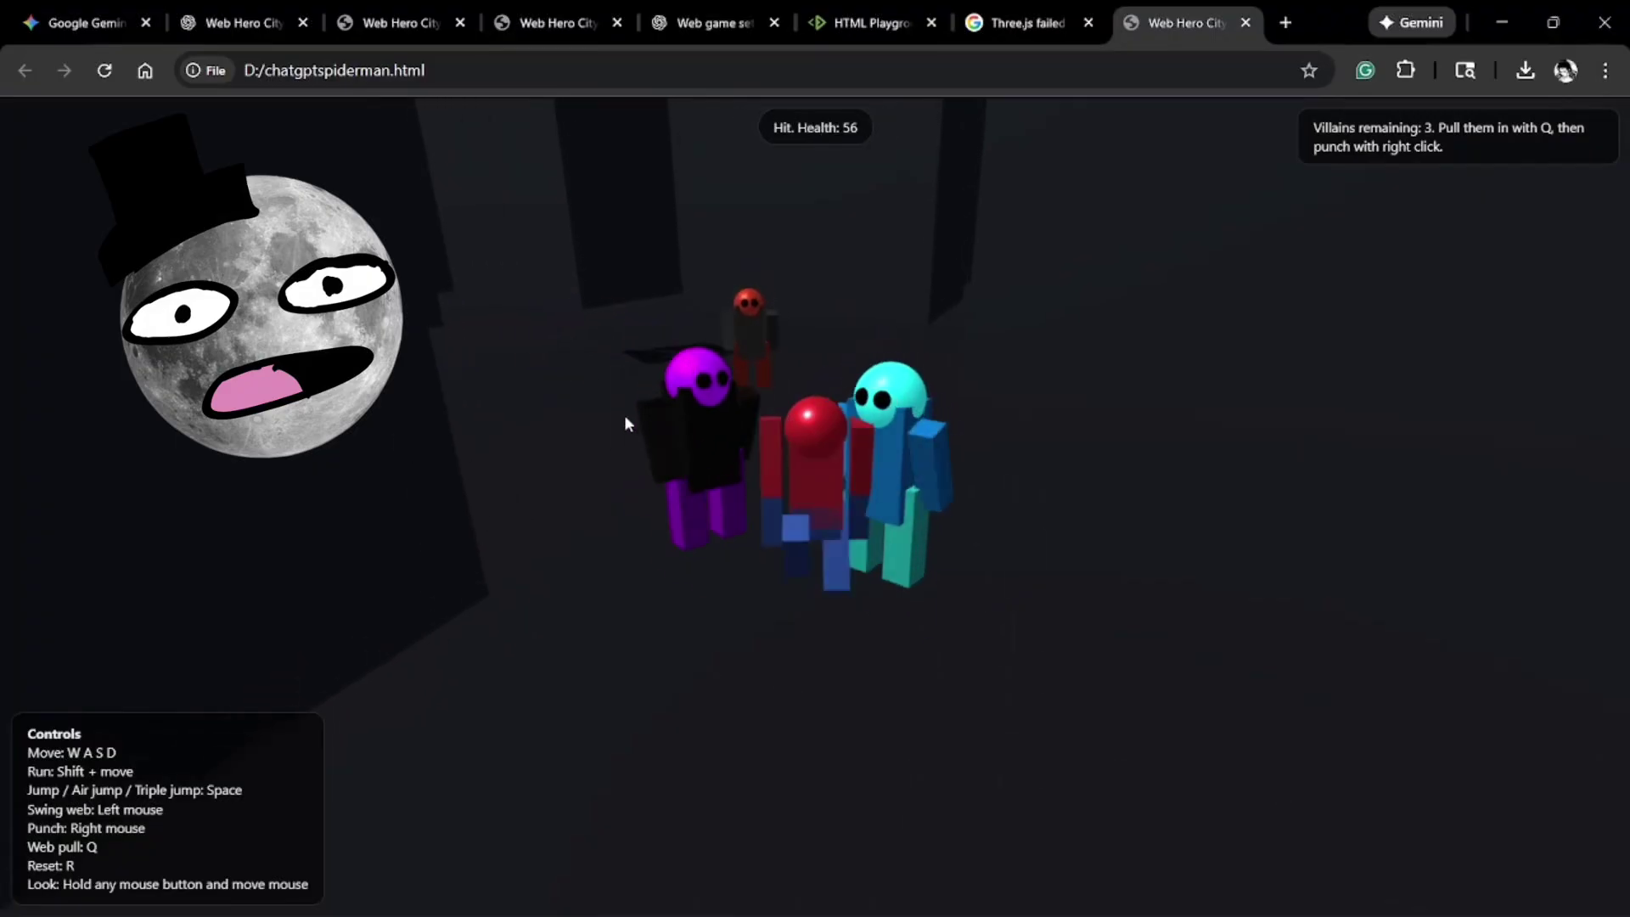
Step: Run the hero away from the three remaining villains and web-pull Night Phantom in
key("a")
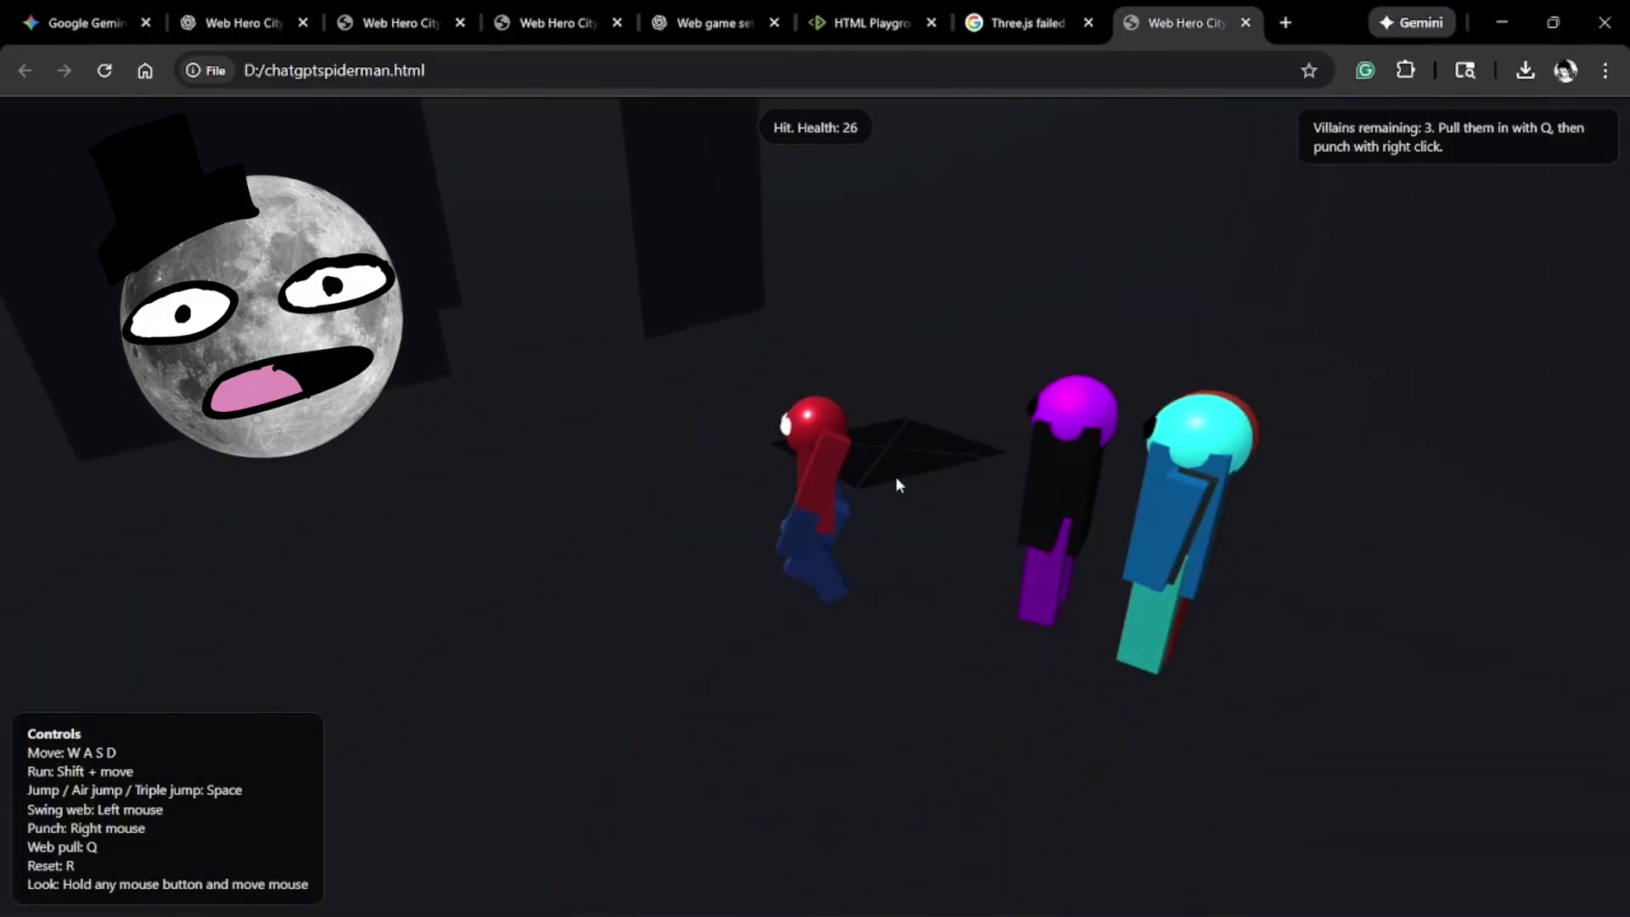
key("w")
mouse_move(898, 478)
left_mouse_down()
mouse_move(951, 478)
mouse_move(959, 548)
mouse_move(865, 587)
left_mouse_up()
key("q")
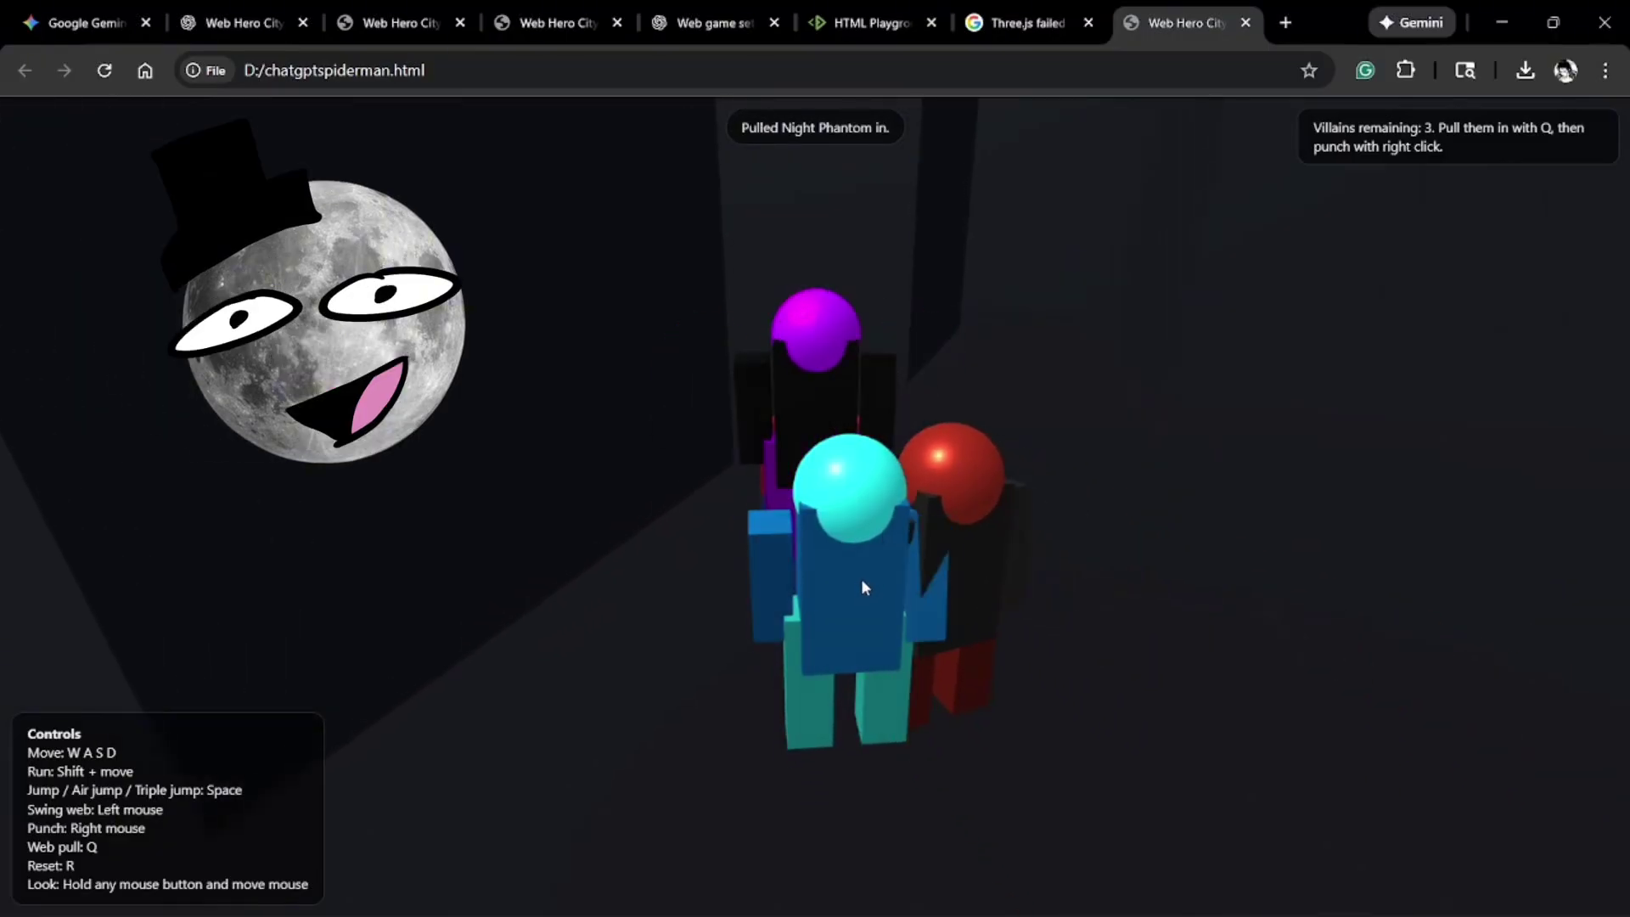
Step: Swing the hero up between the buildings while trying another web pull, and throw a punch
left_click(865, 587)
key("q")
left_click(875, 598)
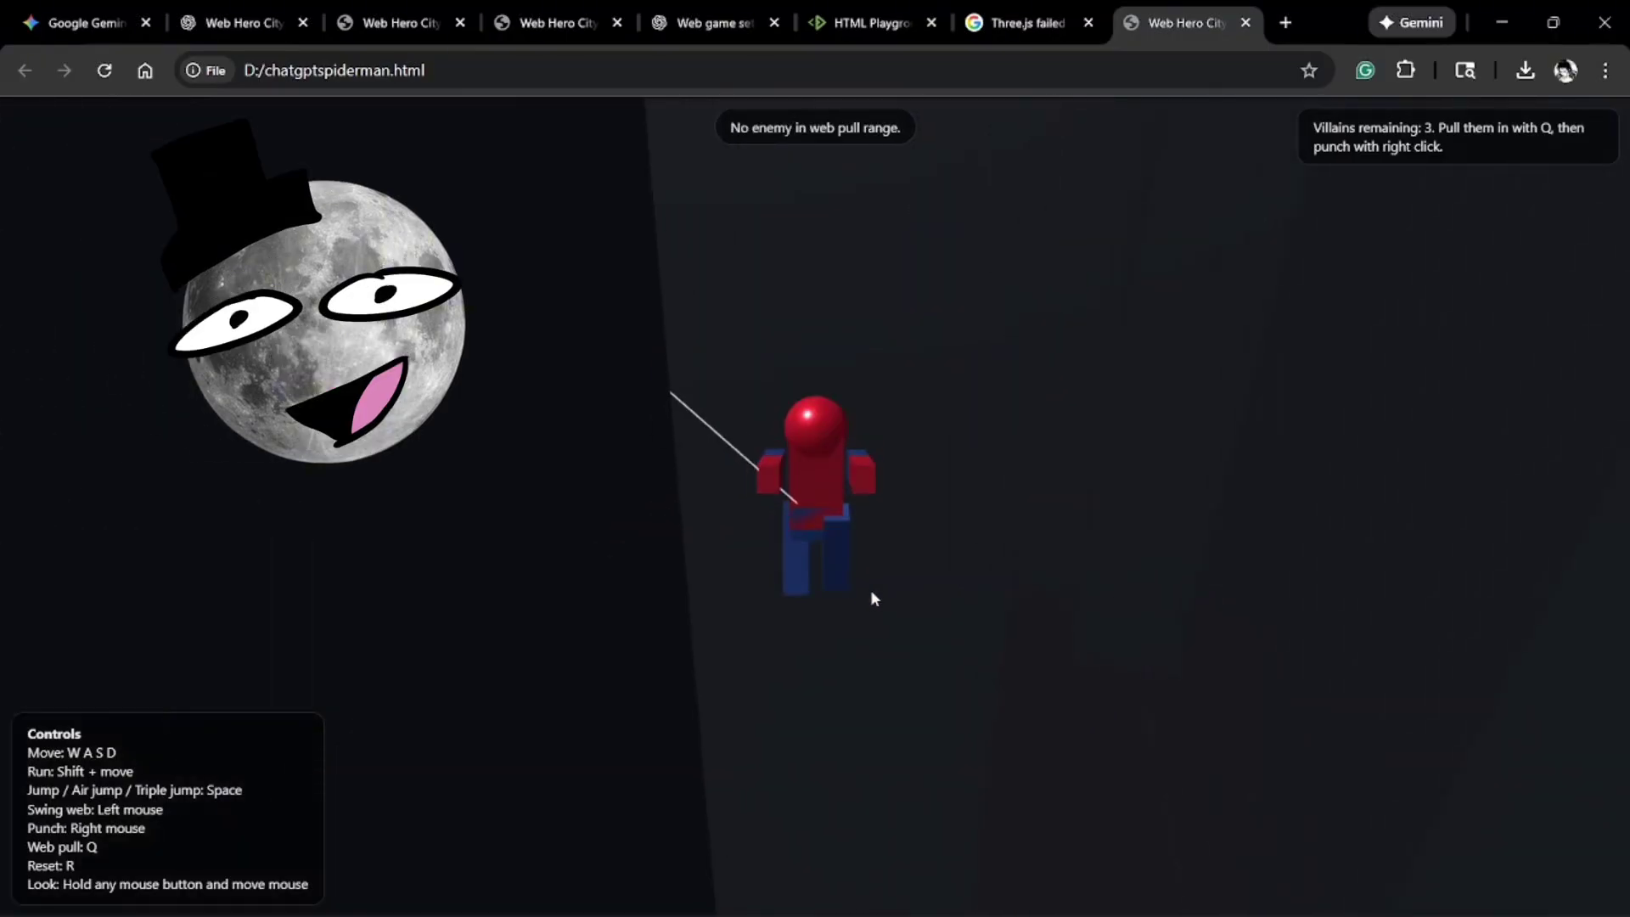
key("Caps_Lock")
key("Caps_Lock")
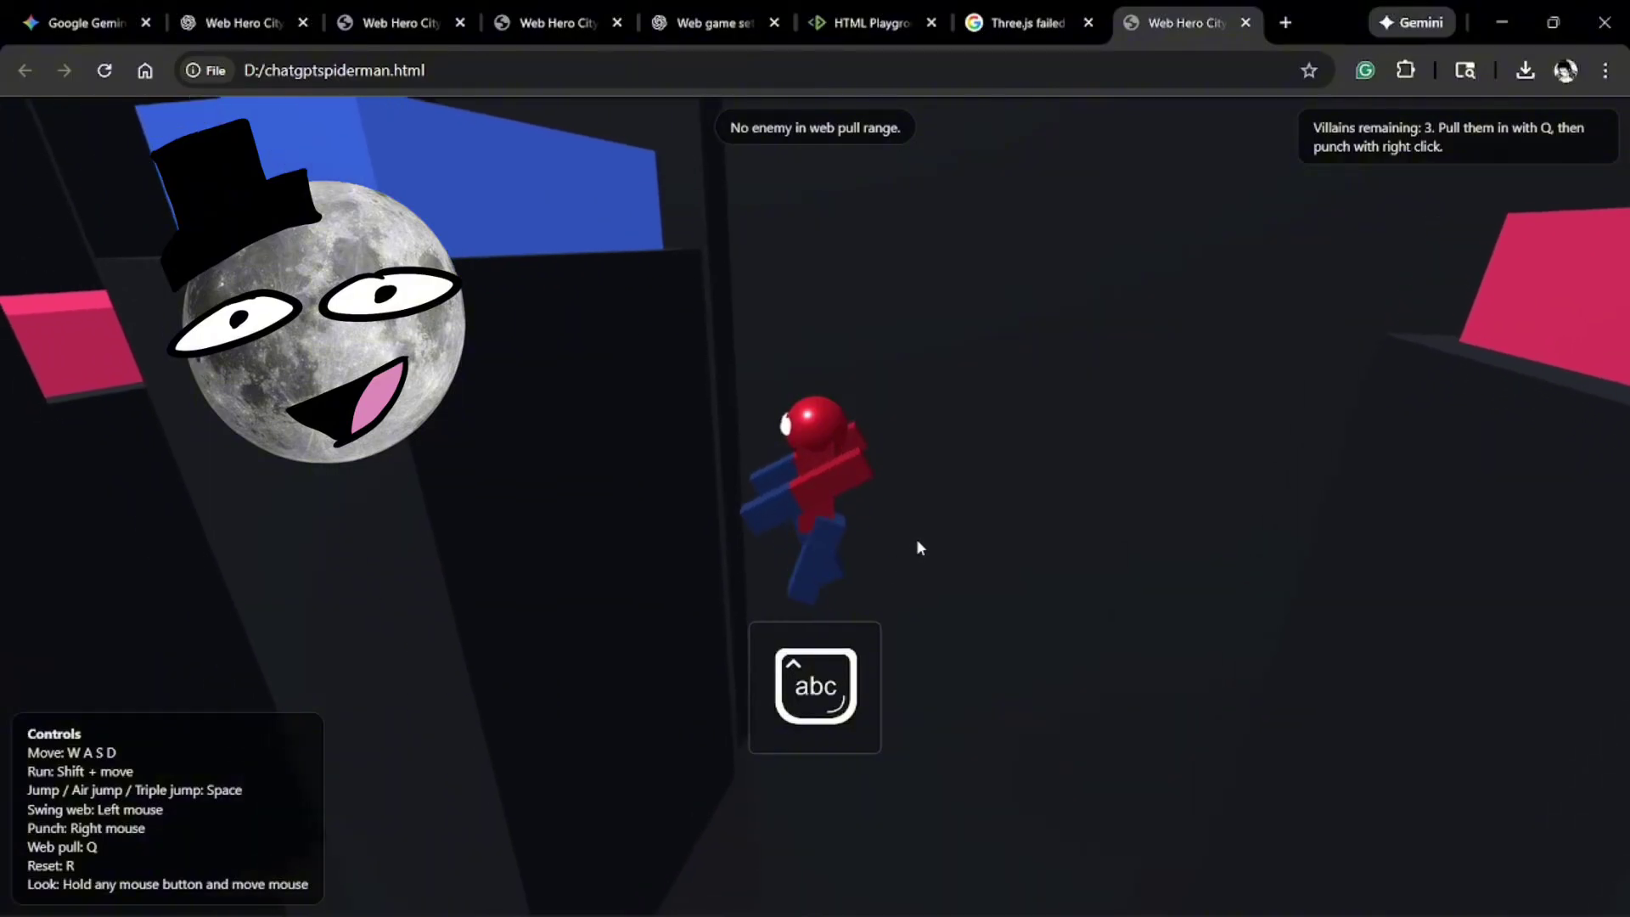
right_click(921, 532)
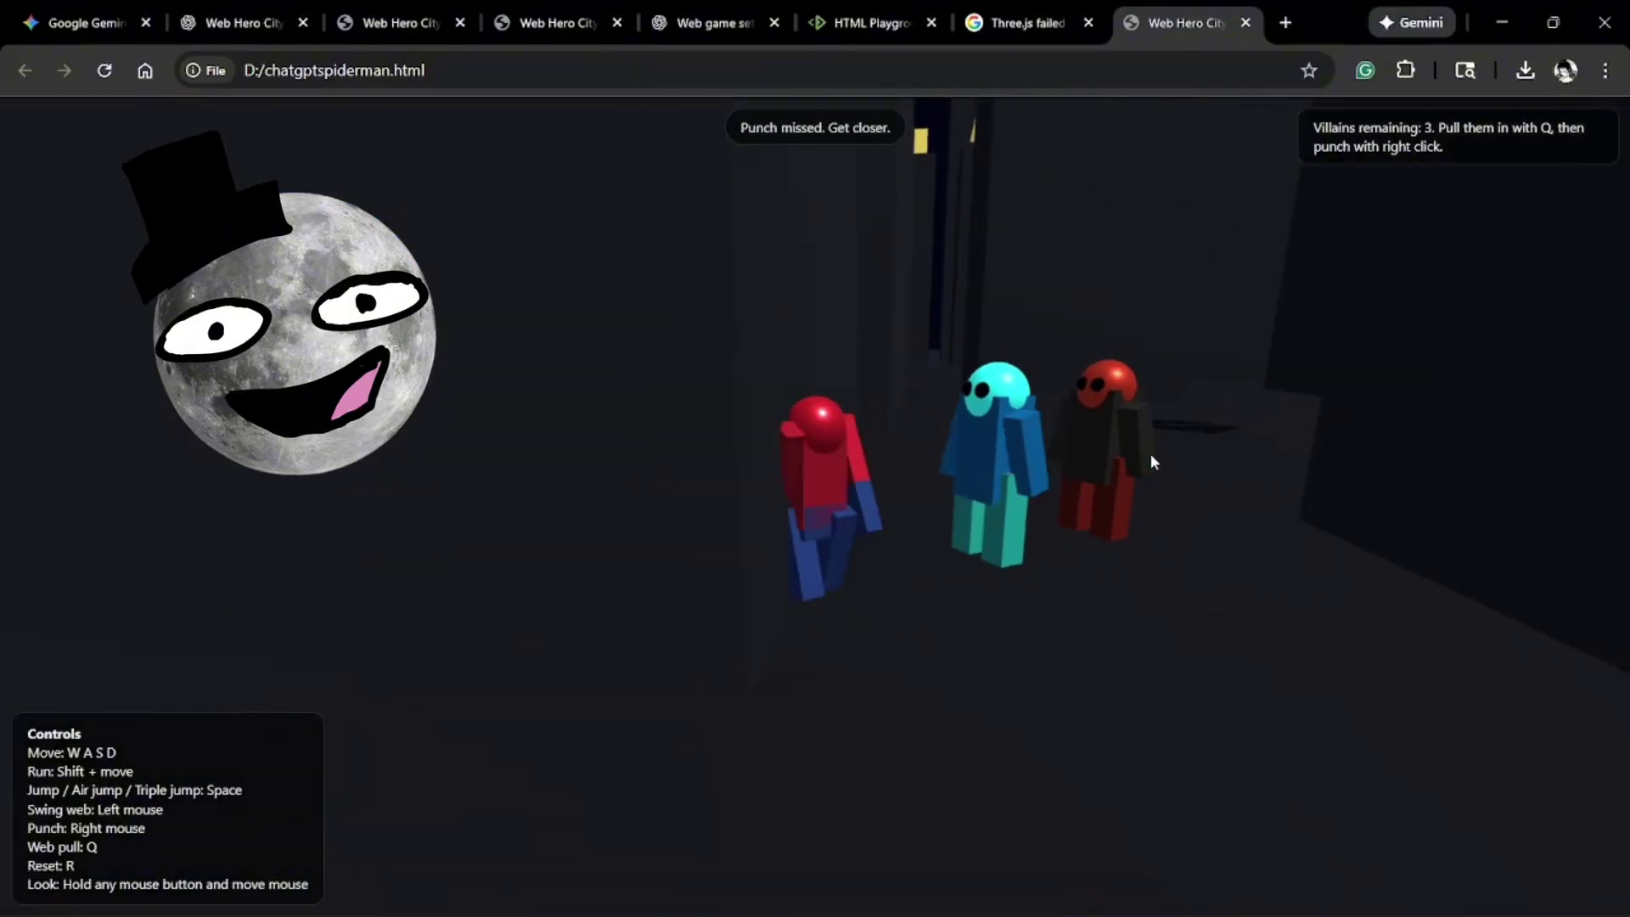
Step: Turn the view to face the hero, lead the villains along the street and jump above them
left_click_drag(1150, 454, 859, 405)
key("w")
key("a")
key("s")
key("a")
key("s")
key("a")
key("w")
key("s")
key("space")
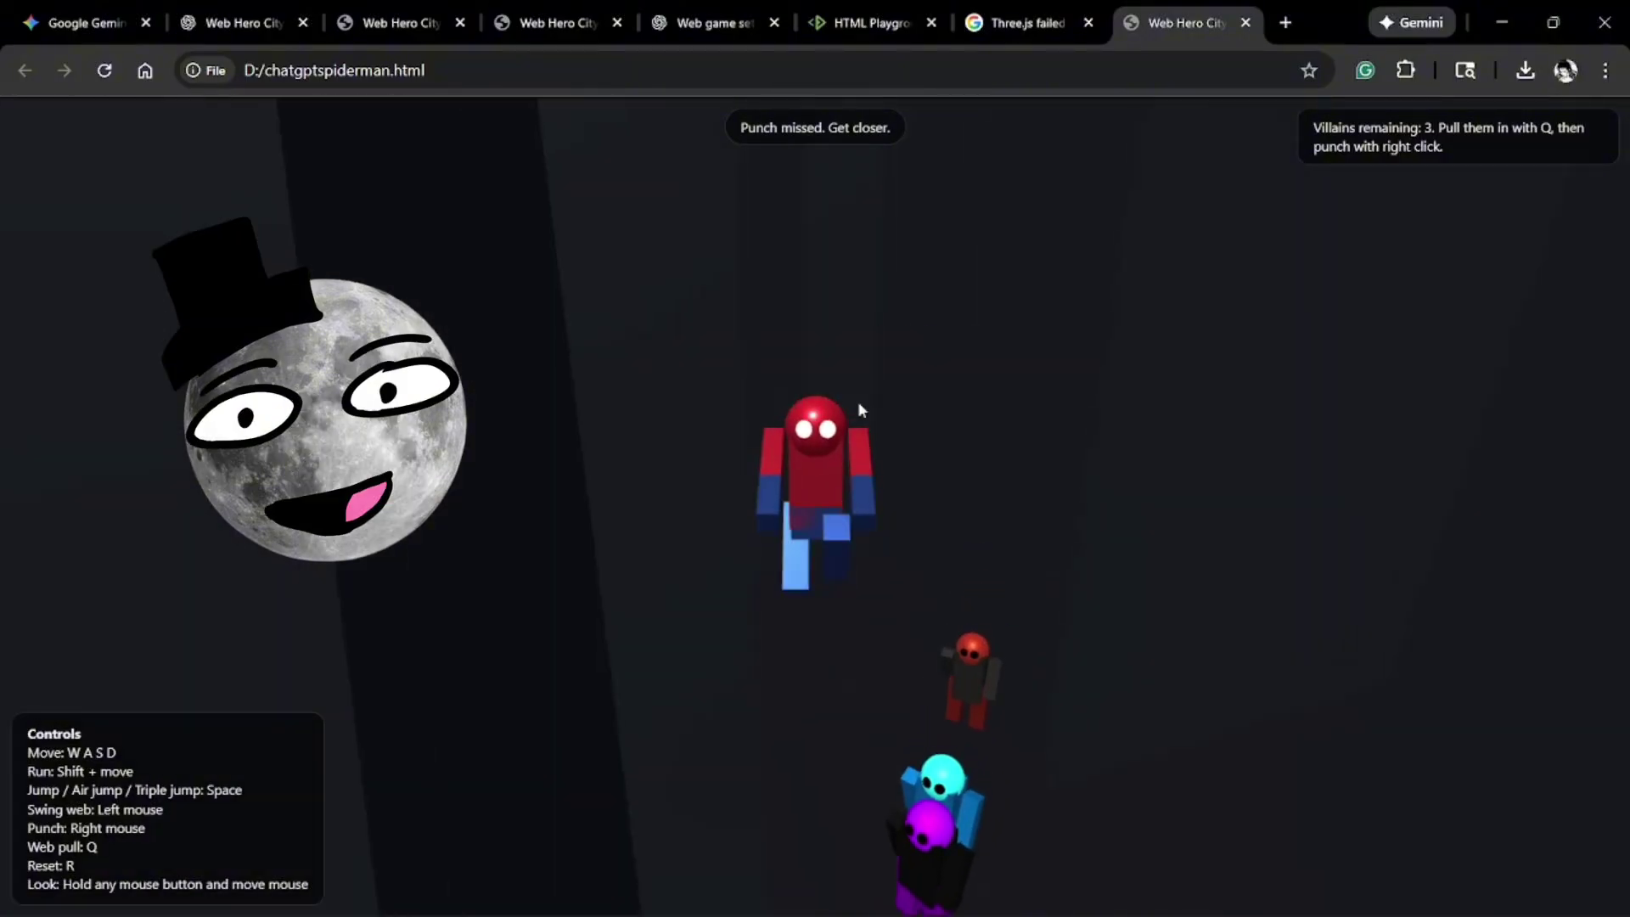
Step: Punch the three remaining villains, including Night Phantom and Iron Rhino, until all are defeated
right_click(854, 414)
right_click(849, 422)
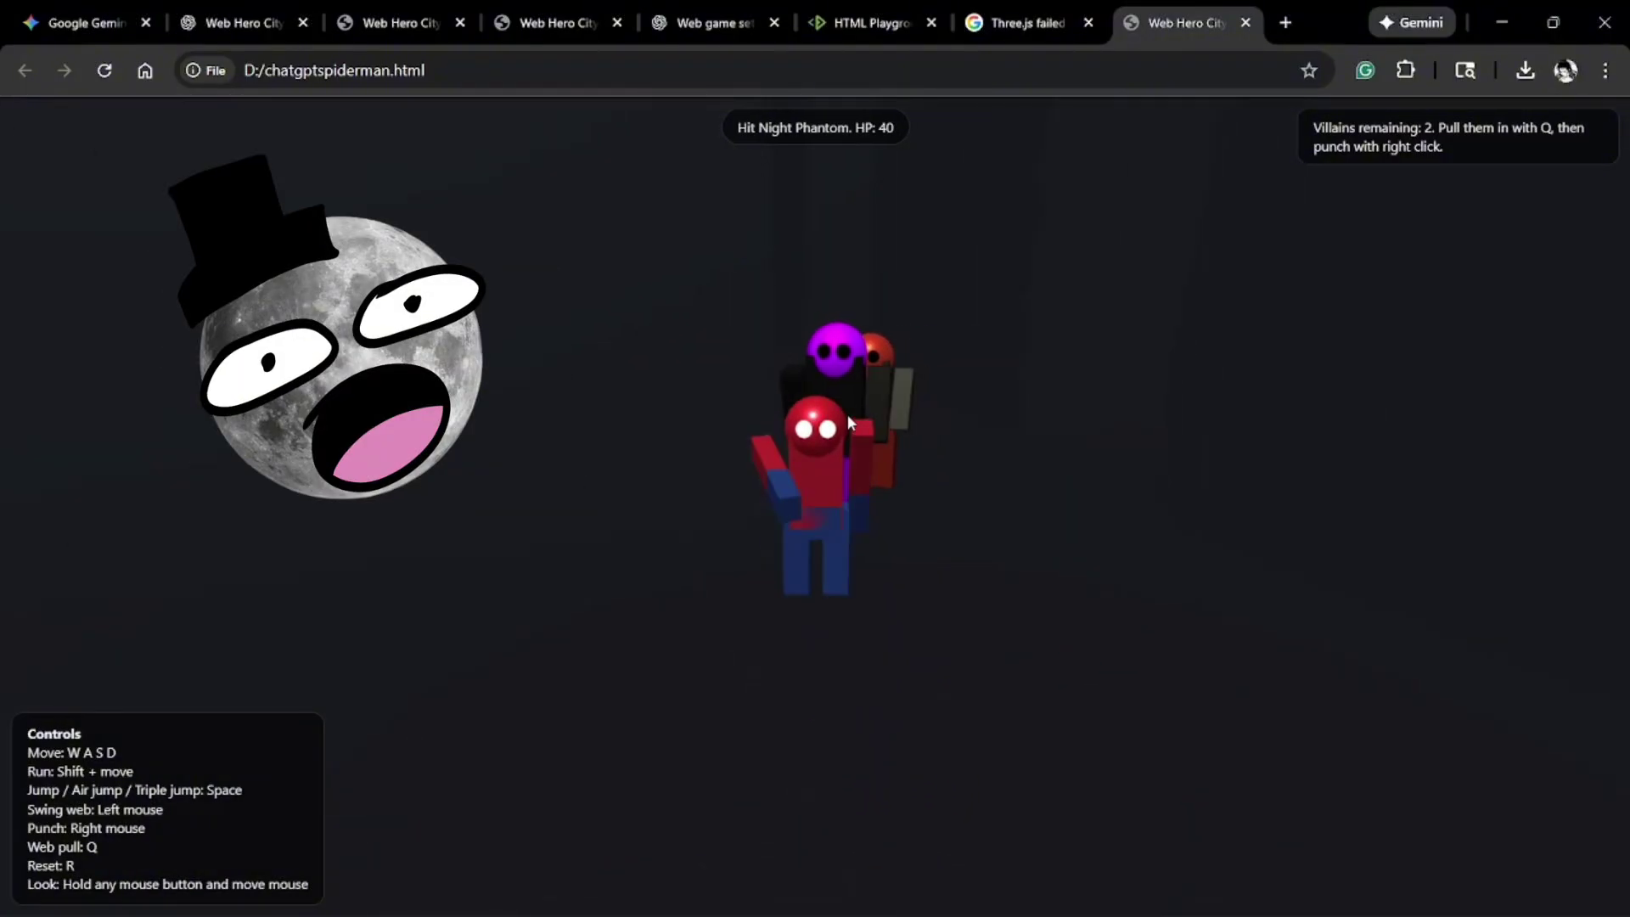
right_click(846, 418)
right_click(849, 411)
right_click(853, 399)
right_click(854, 399)
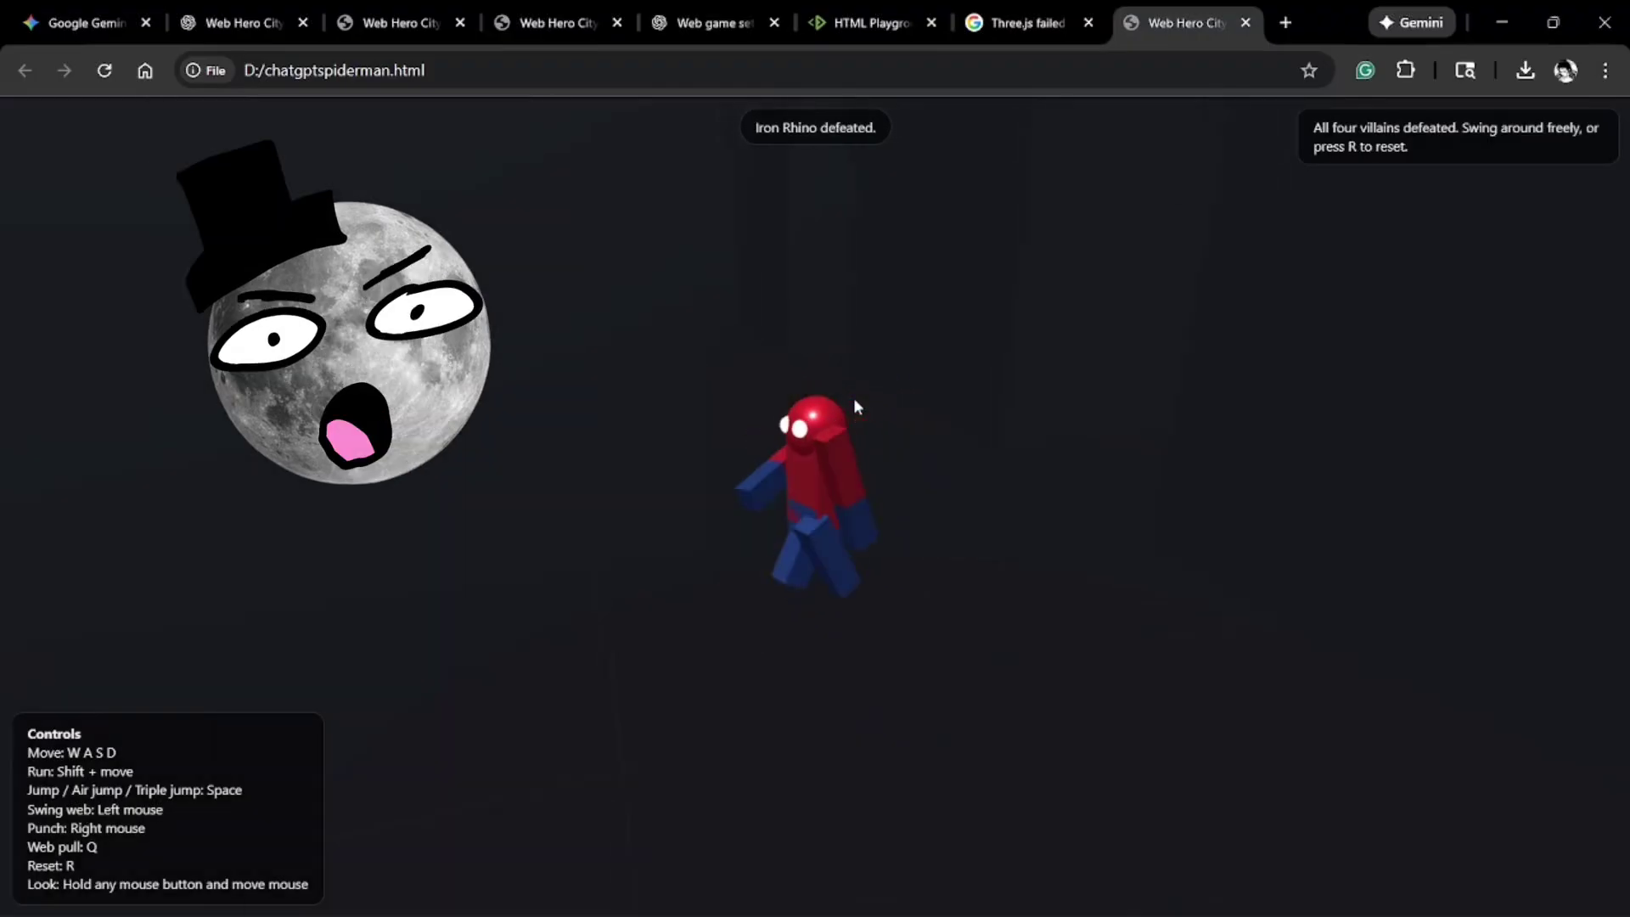
Step: Throw punches at the empty air and walk the hero back and forth
right_click(853, 397)
right_click(839, 417)
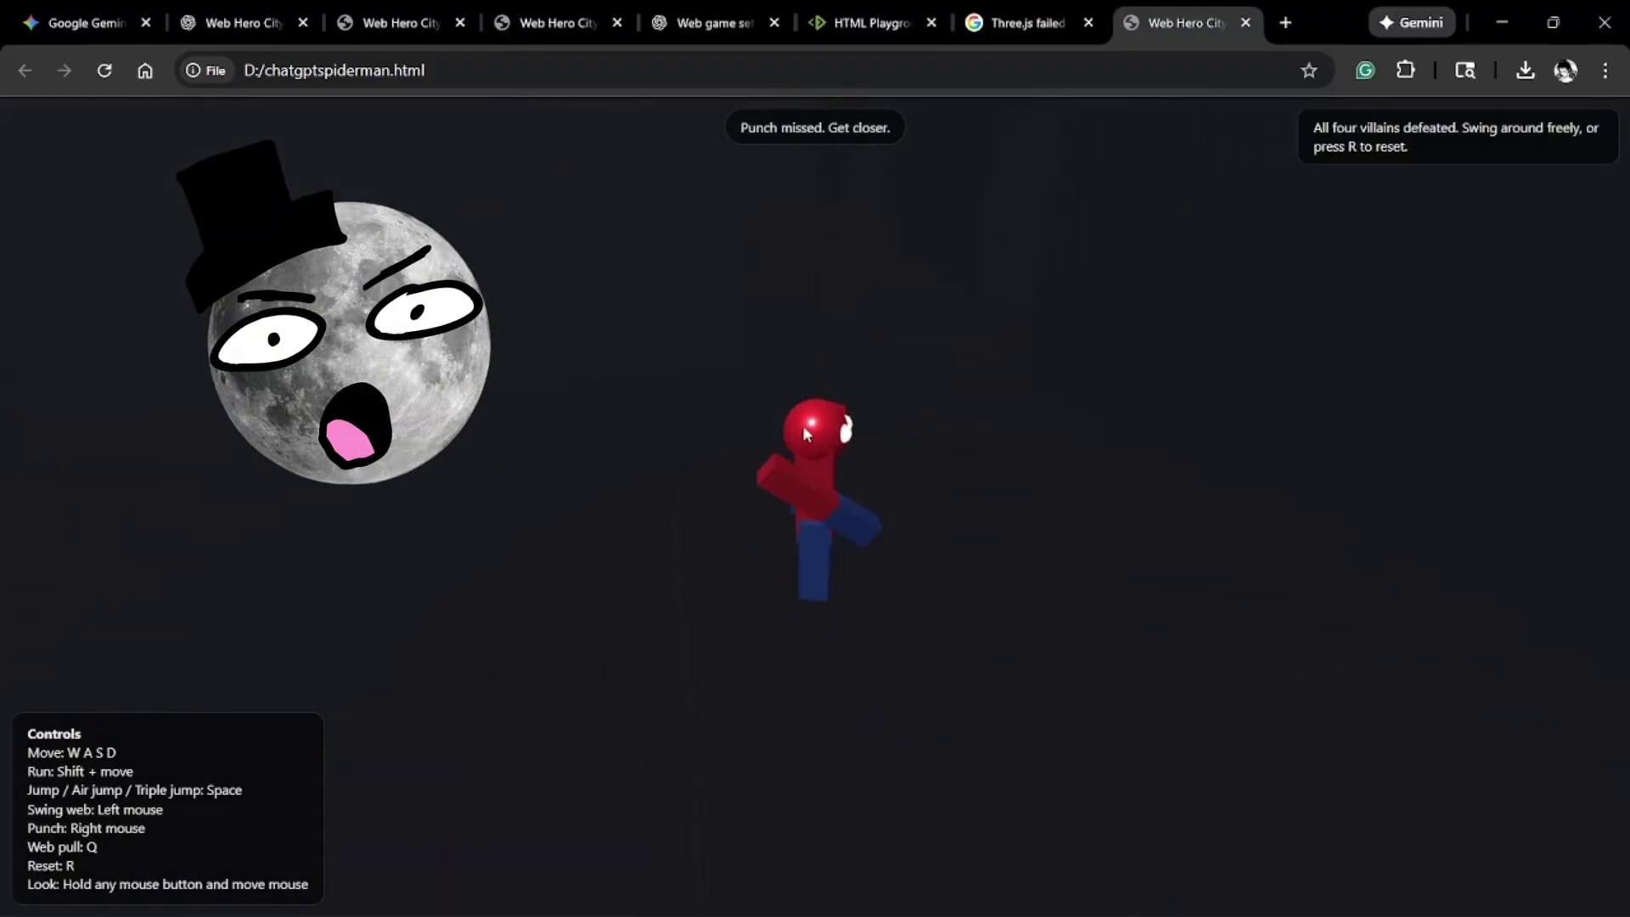
key("s")
key("w")
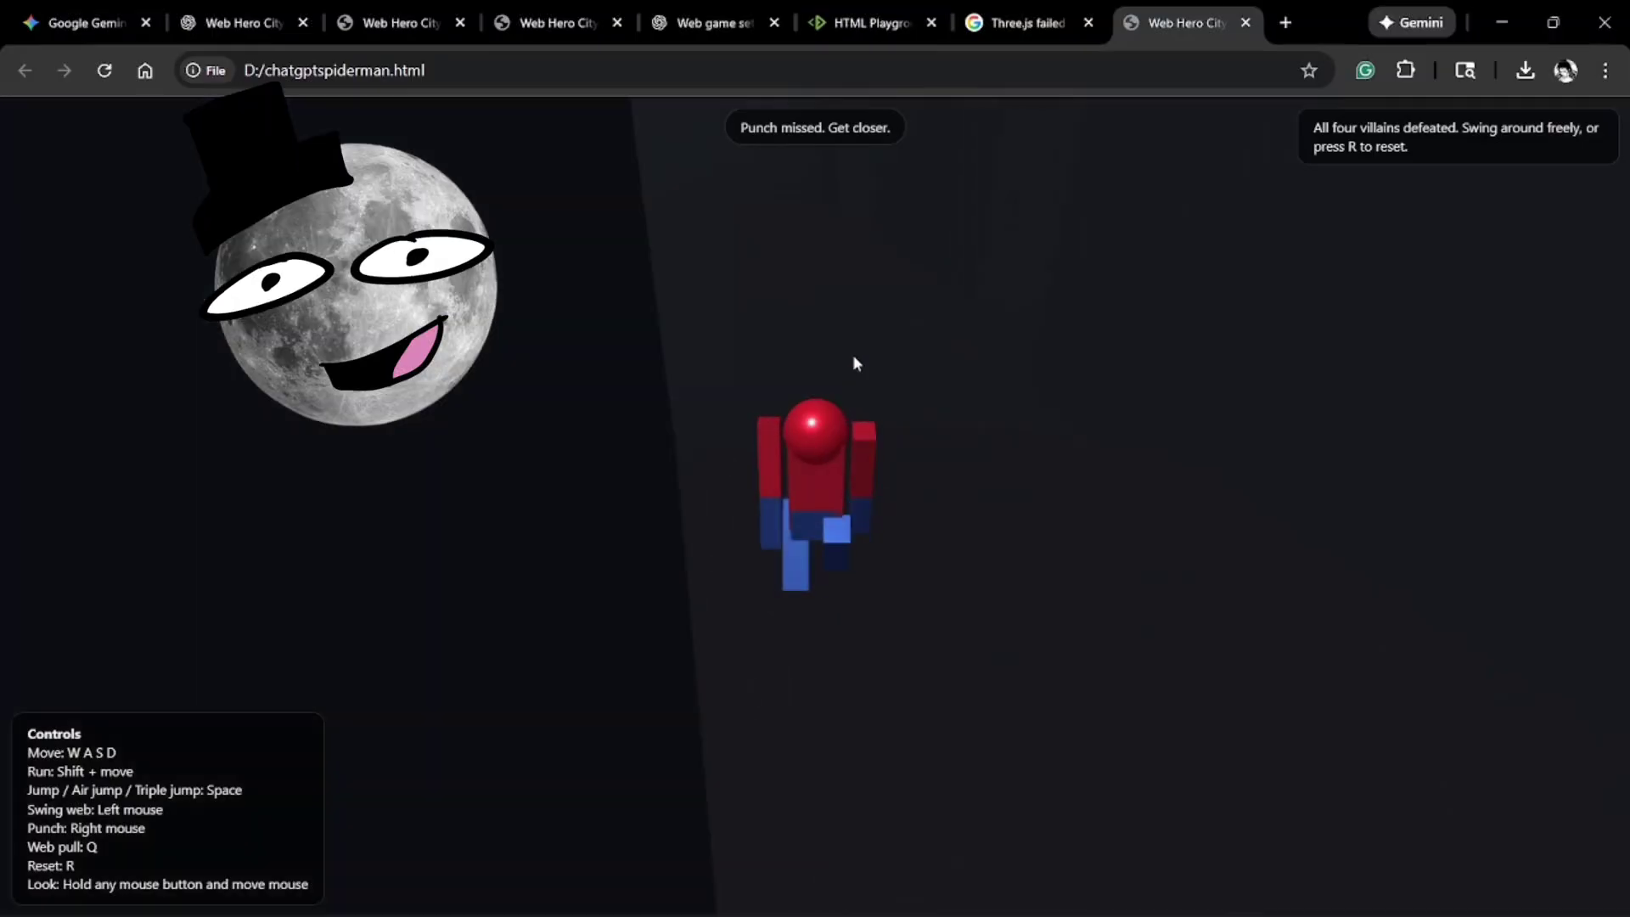
Step: Reload the game page, swing the hero on a web and bring him down among the villains
key("F5")
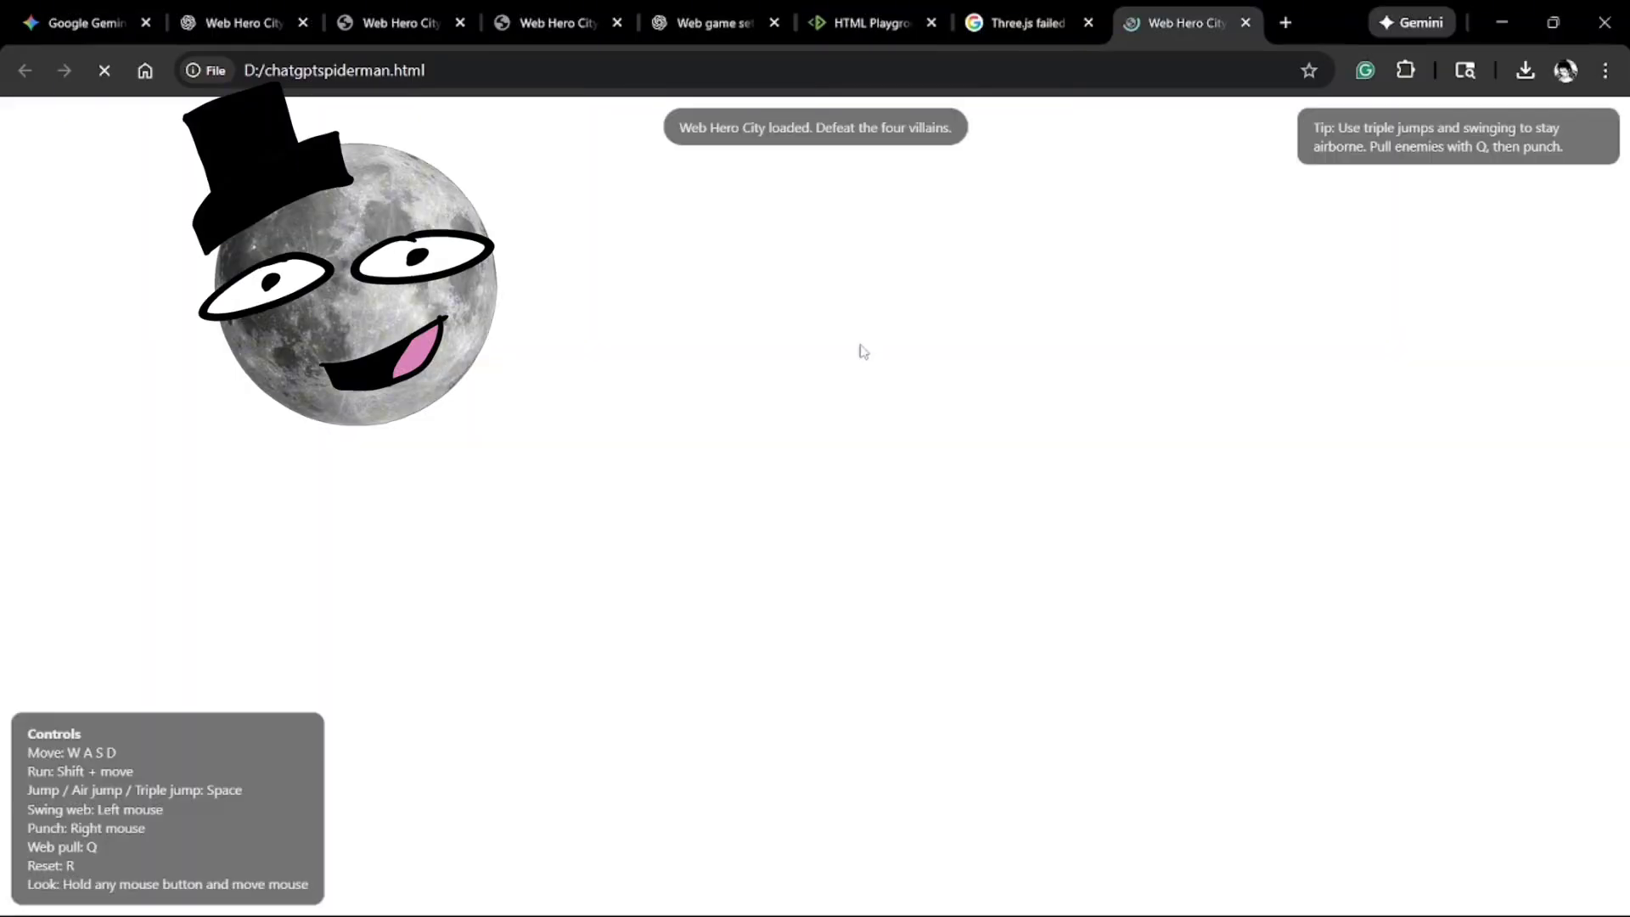
left_click_drag(703, 464, 773, 537)
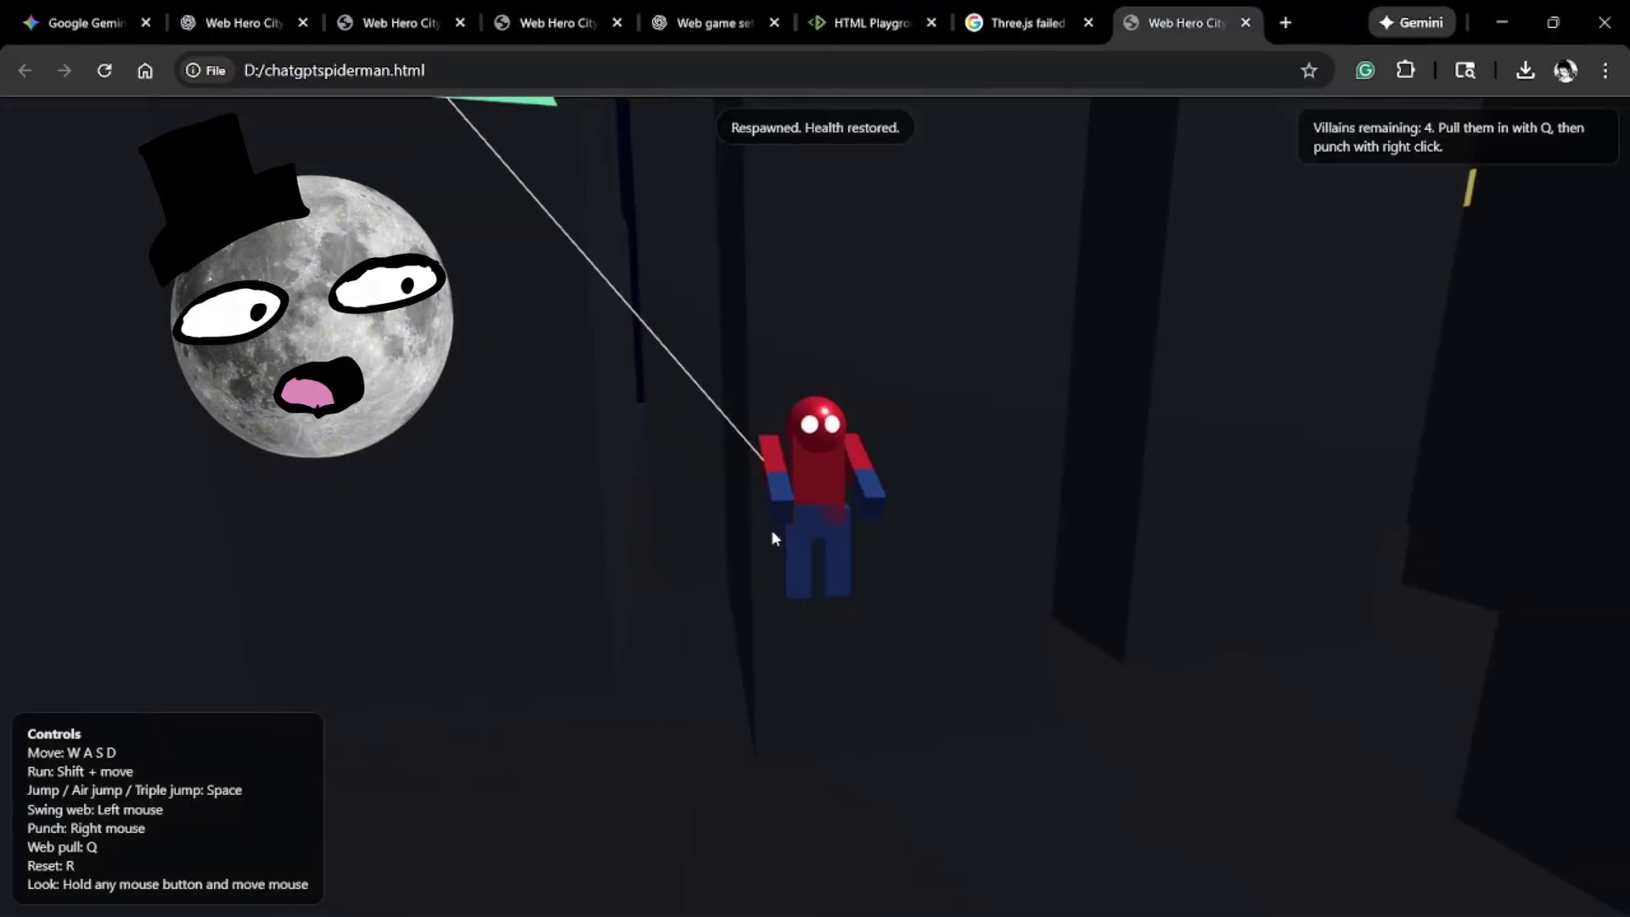
right_click(849, 578)
mouse_move(982, 633)
left_mouse_down()
mouse_move(993, 538)
mouse_move(1156, 544)
mouse_move(1331, 453)
mouse_move(1496, 402)
mouse_move(1365, 482)
mouse_move(698, 509)
left_mouse_up()
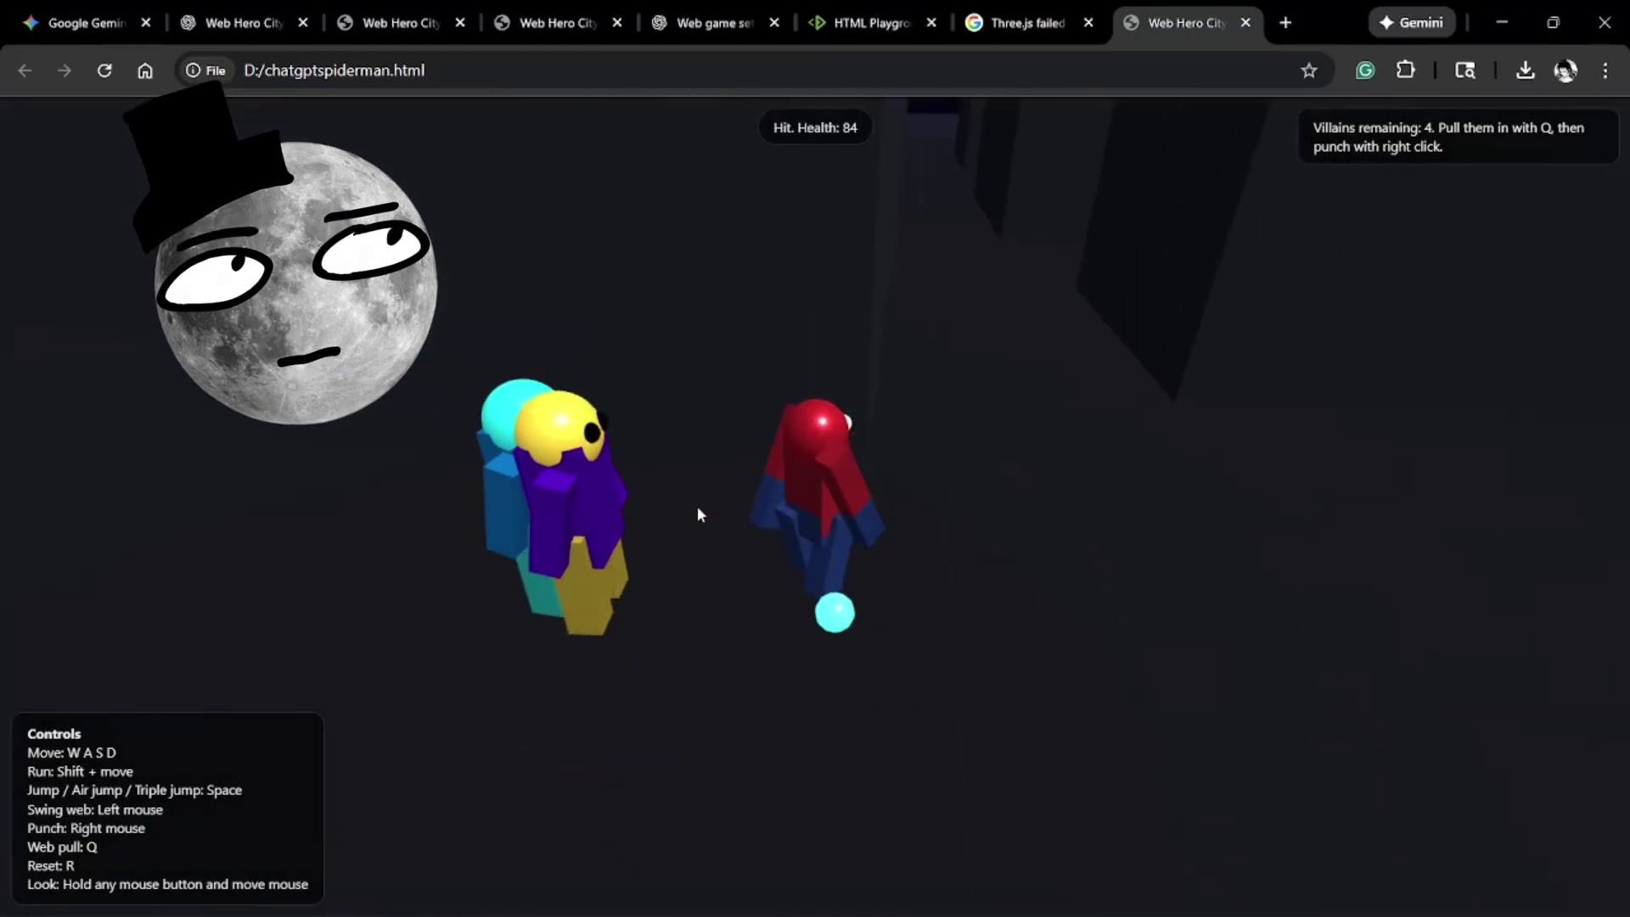
Step: Punch the gathered villains repeatedly until all four are defeated
right_click(938, 537)
right_click(935, 528)
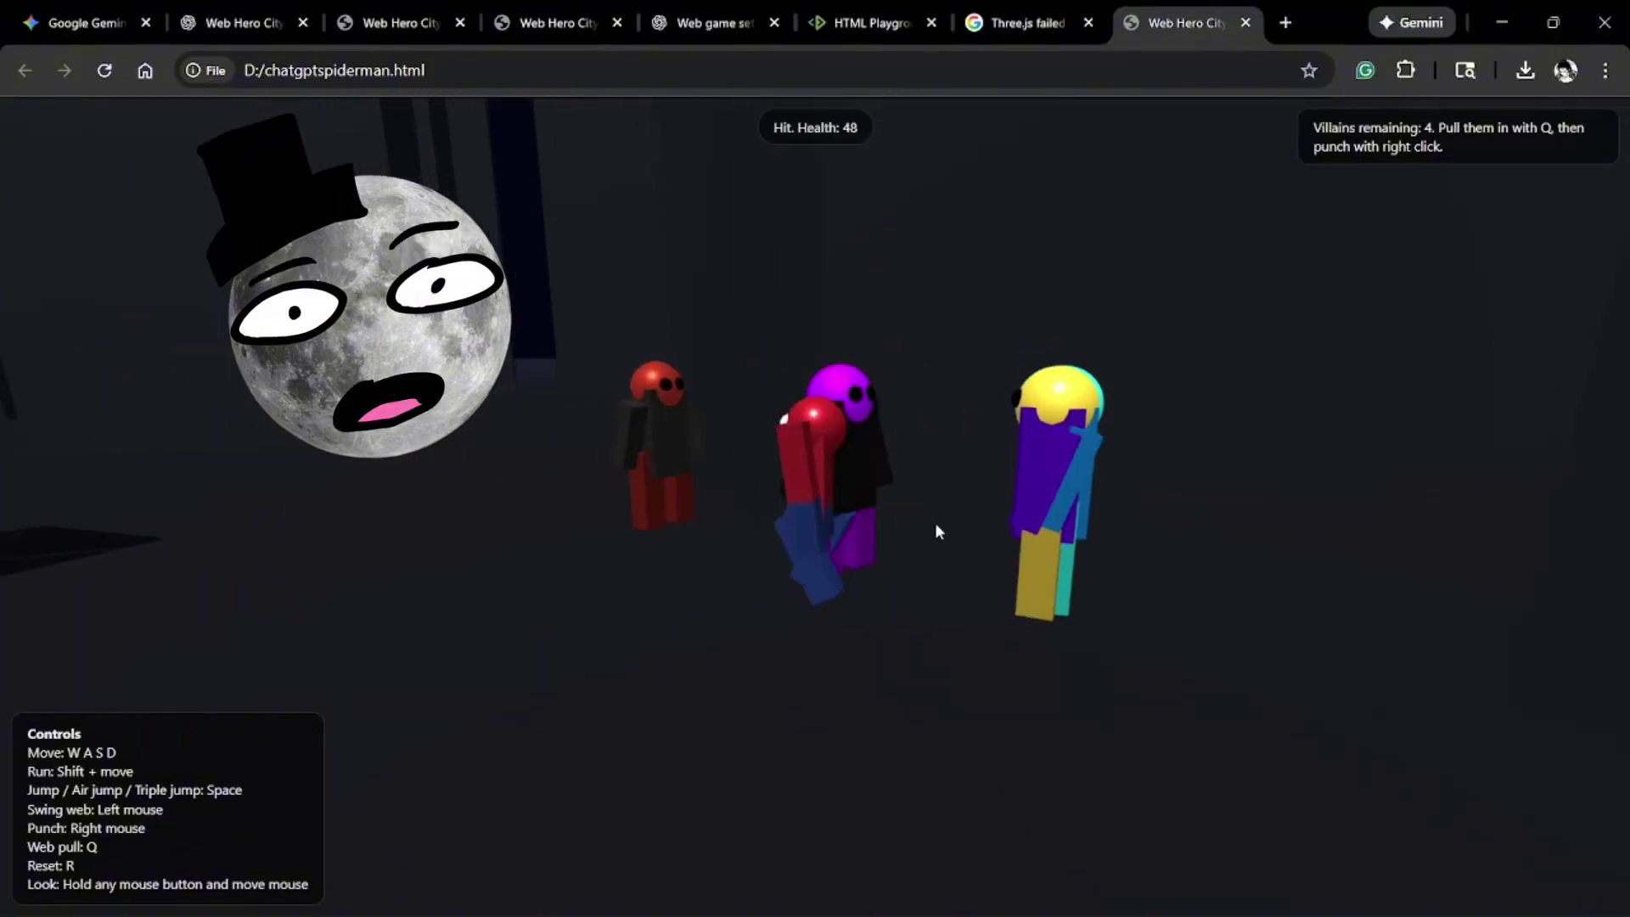
right_click(1031, 489)
right_click(1040, 487)
right_click(1041, 484)
right_click(1043, 486)
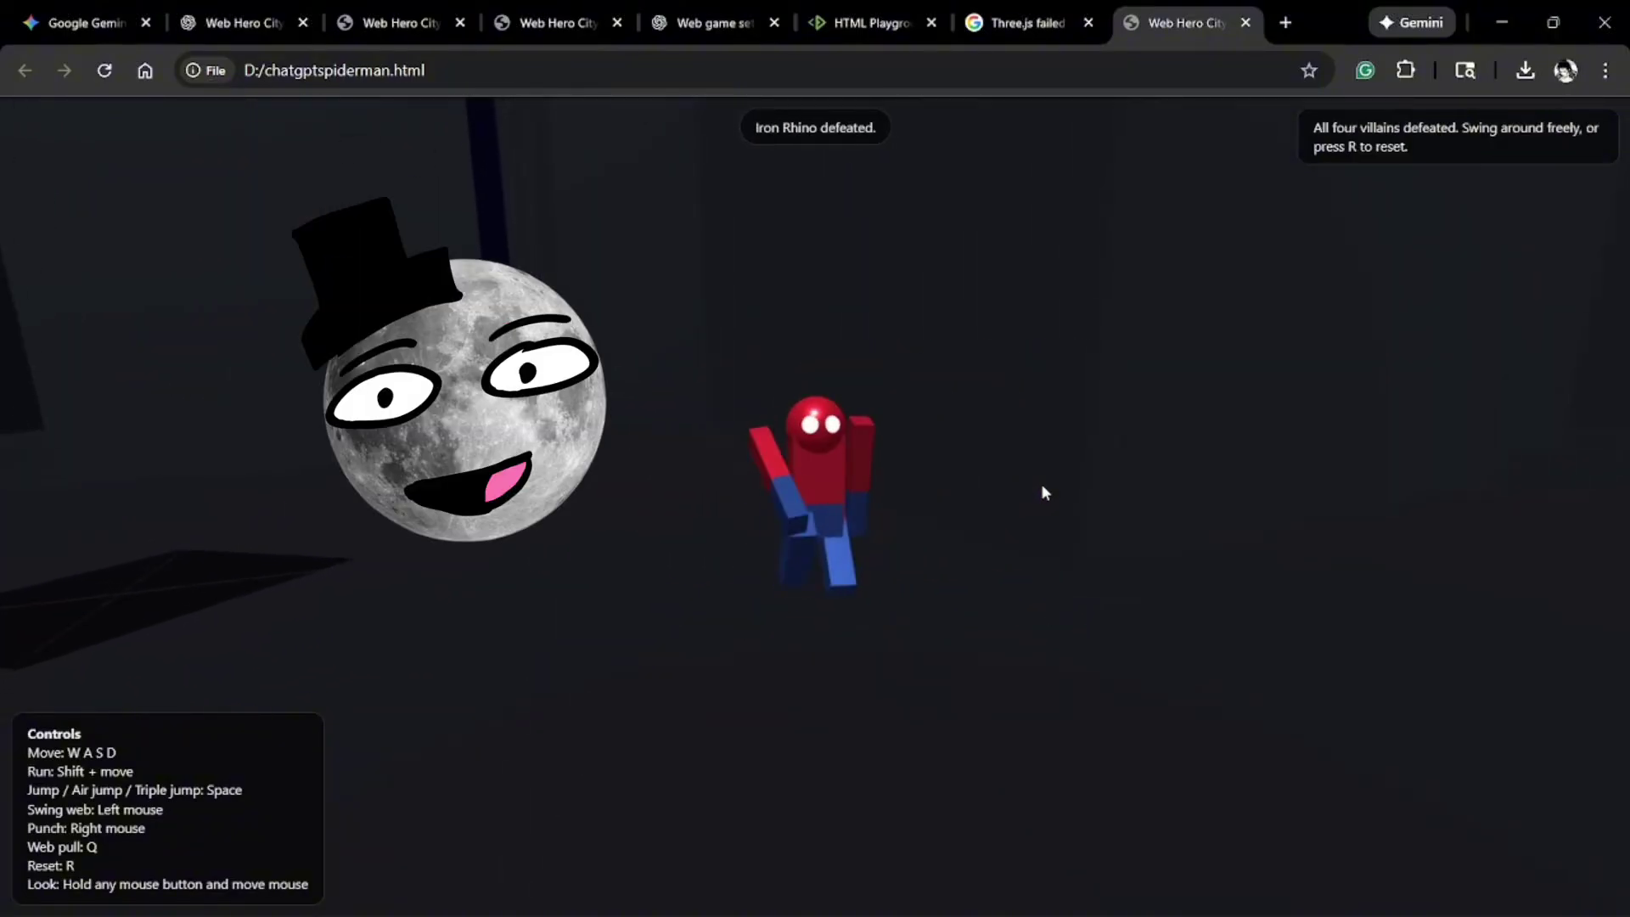
right_click(1043, 486)
Step: Respawn the hero, move him past the approaching villains and web-pull Iron Rhino in
key("r")
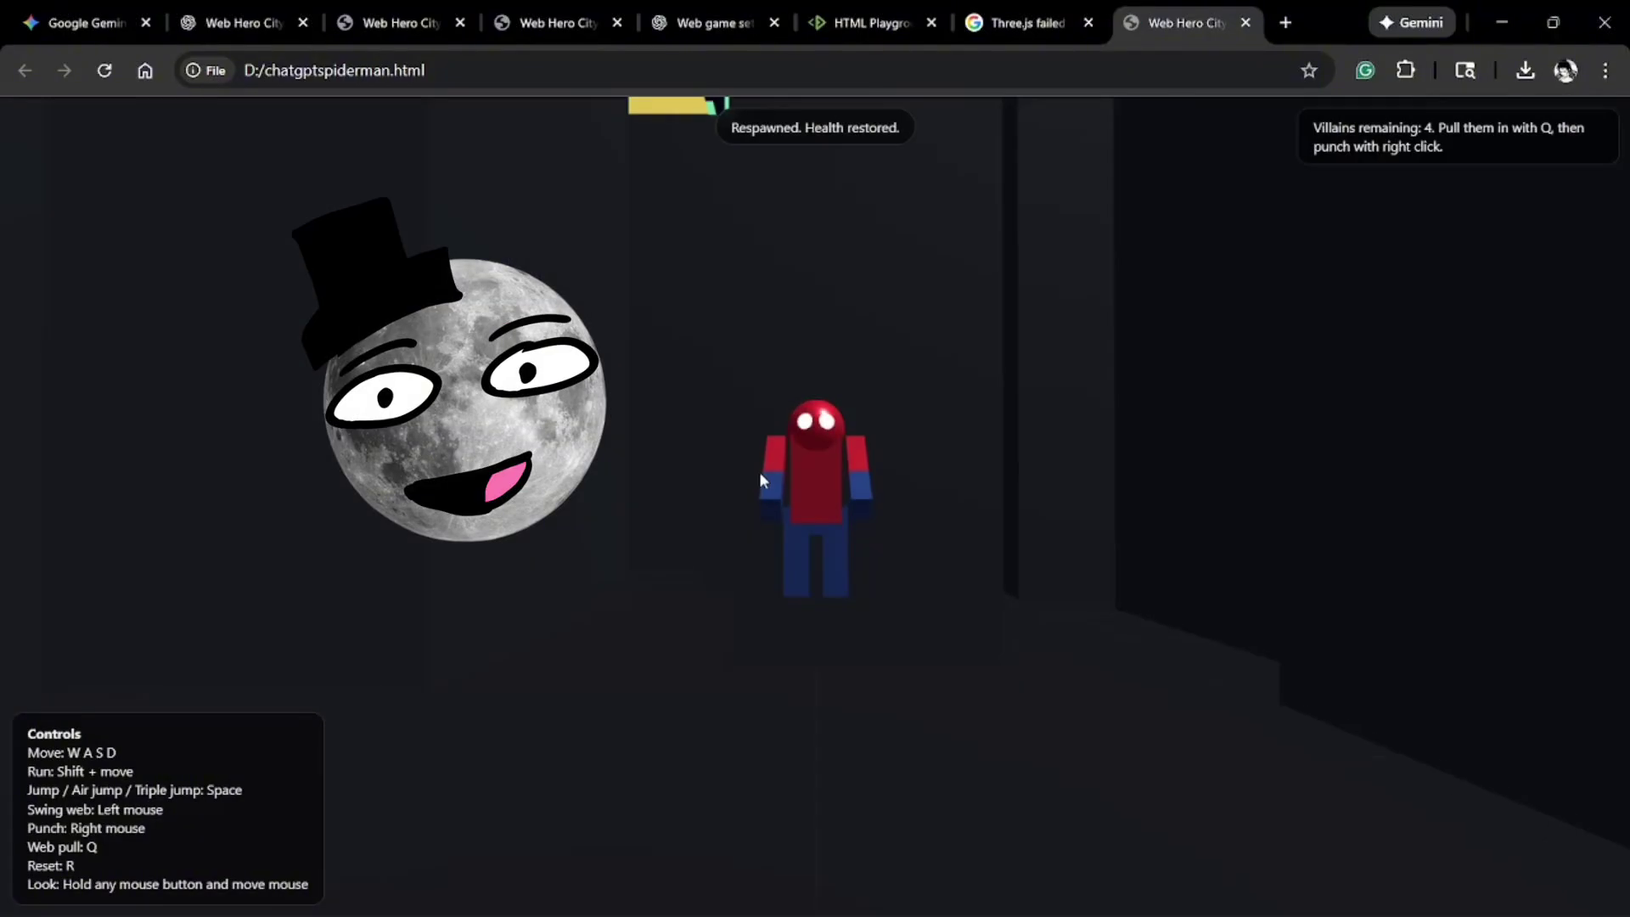
right_click(814, 526)
mouse_move(813, 526)
left_mouse_down()
mouse_move(1250, 315)
mouse_move(585, 382)
left_mouse_up()
key("d")
key("q")
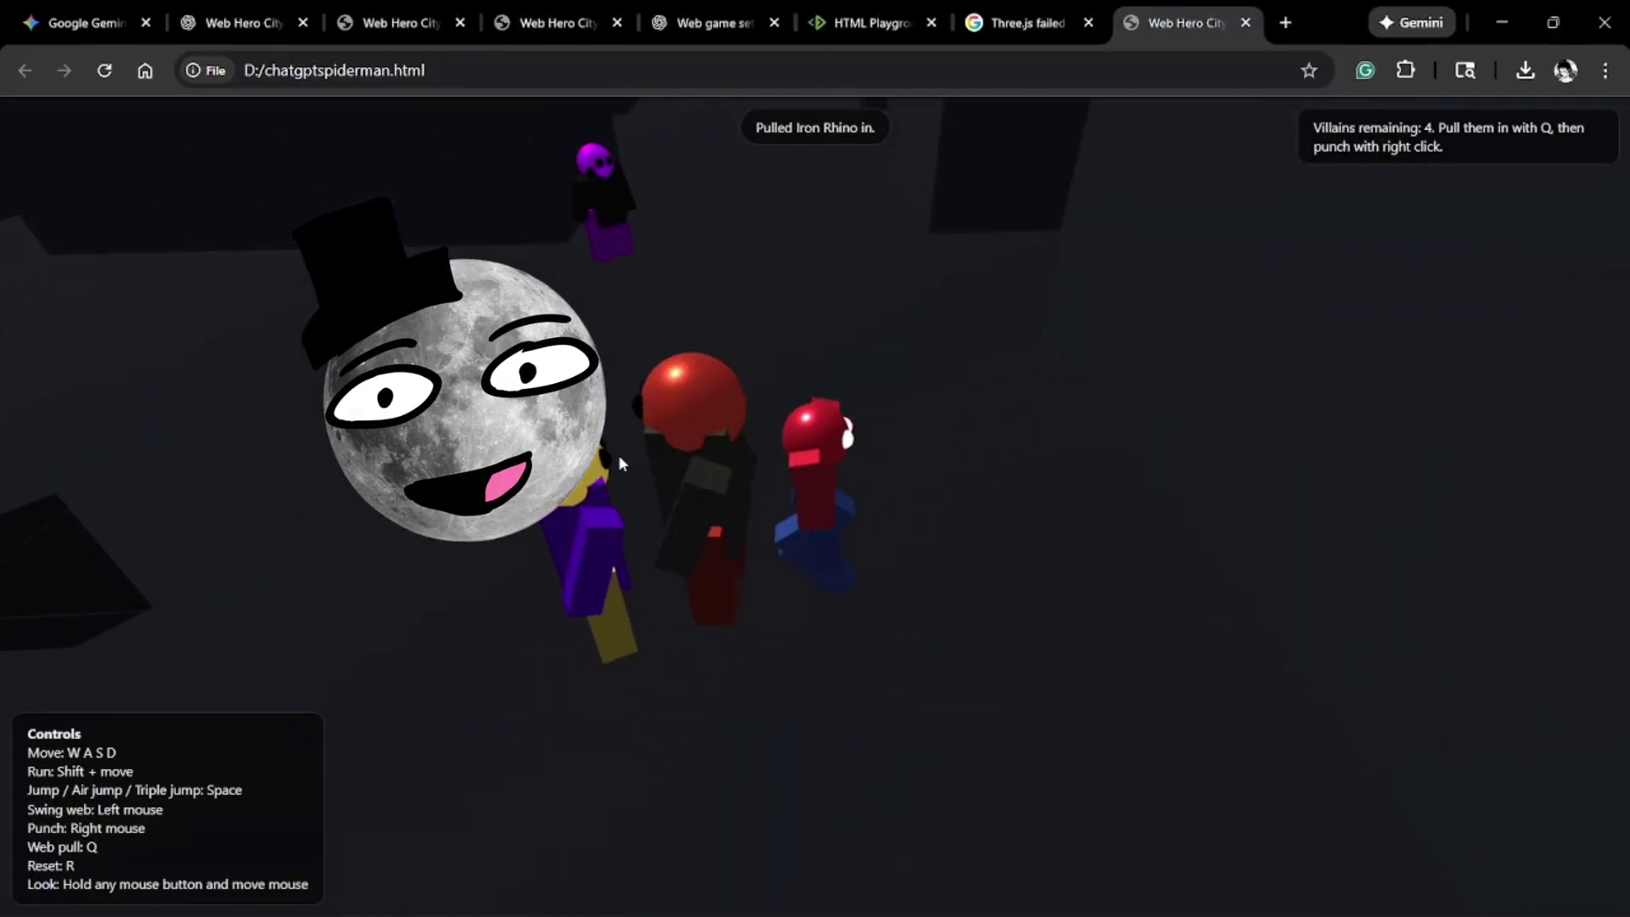